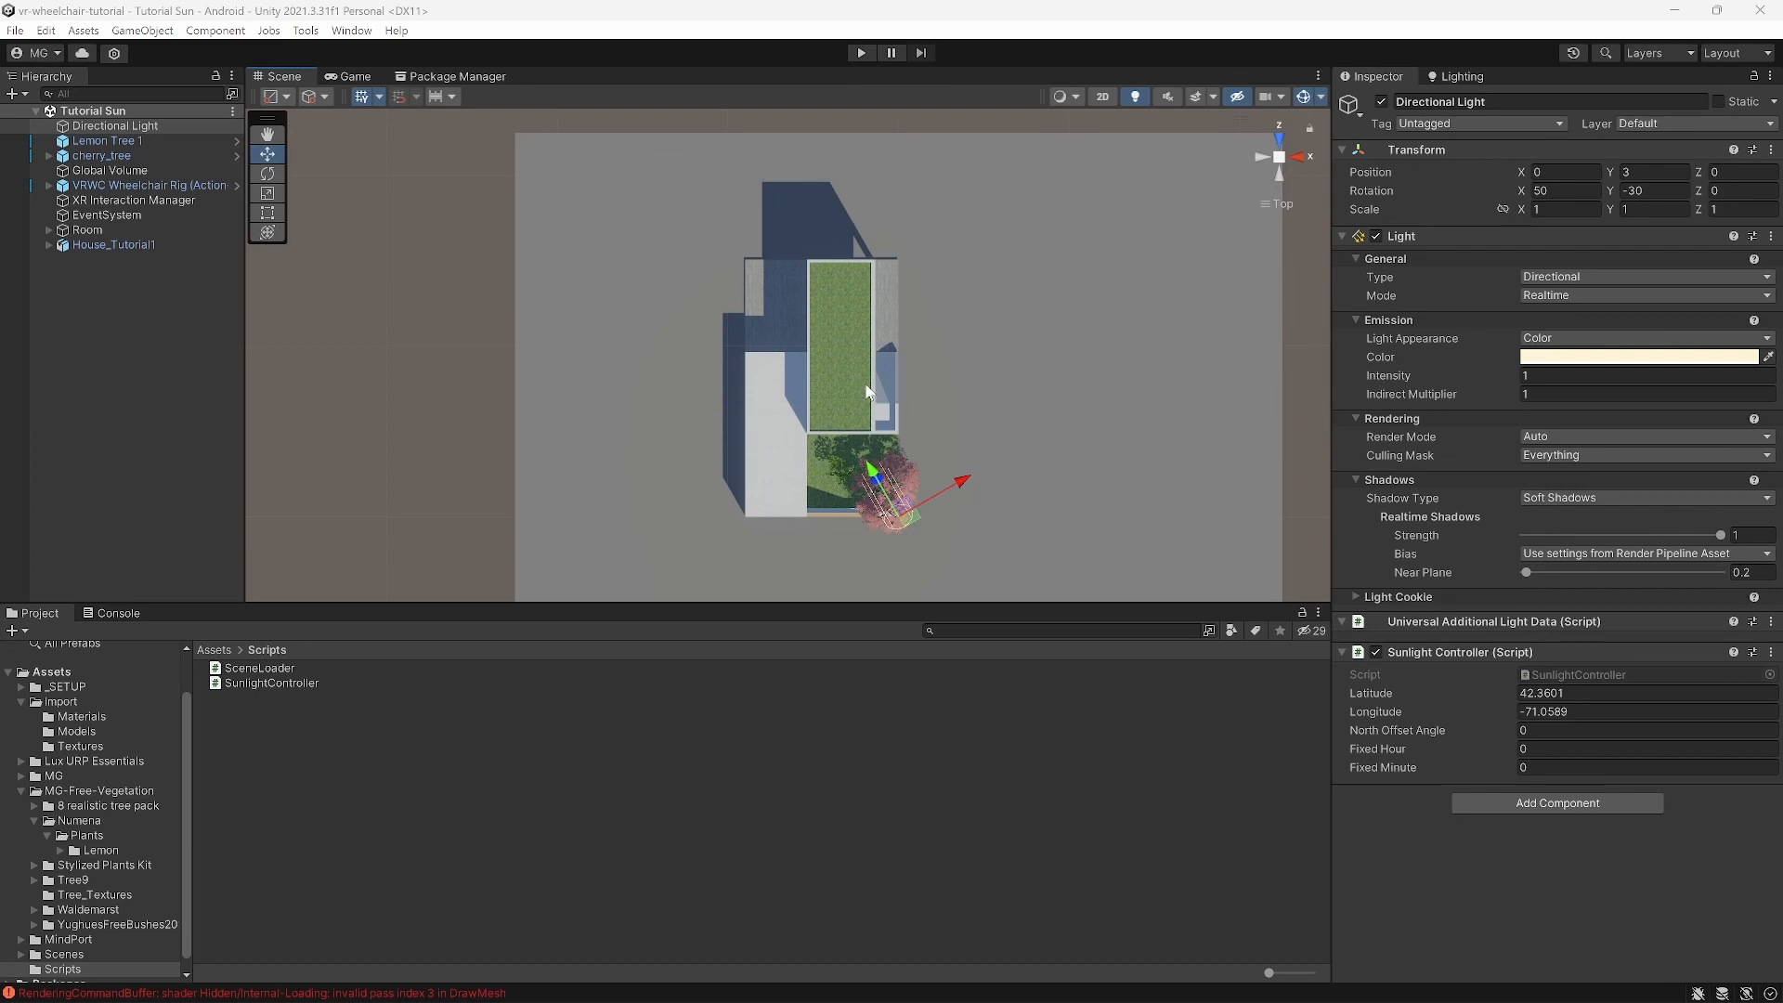
Step: Select the sun's Directional Light in the Hierarchy
click(166, 124)
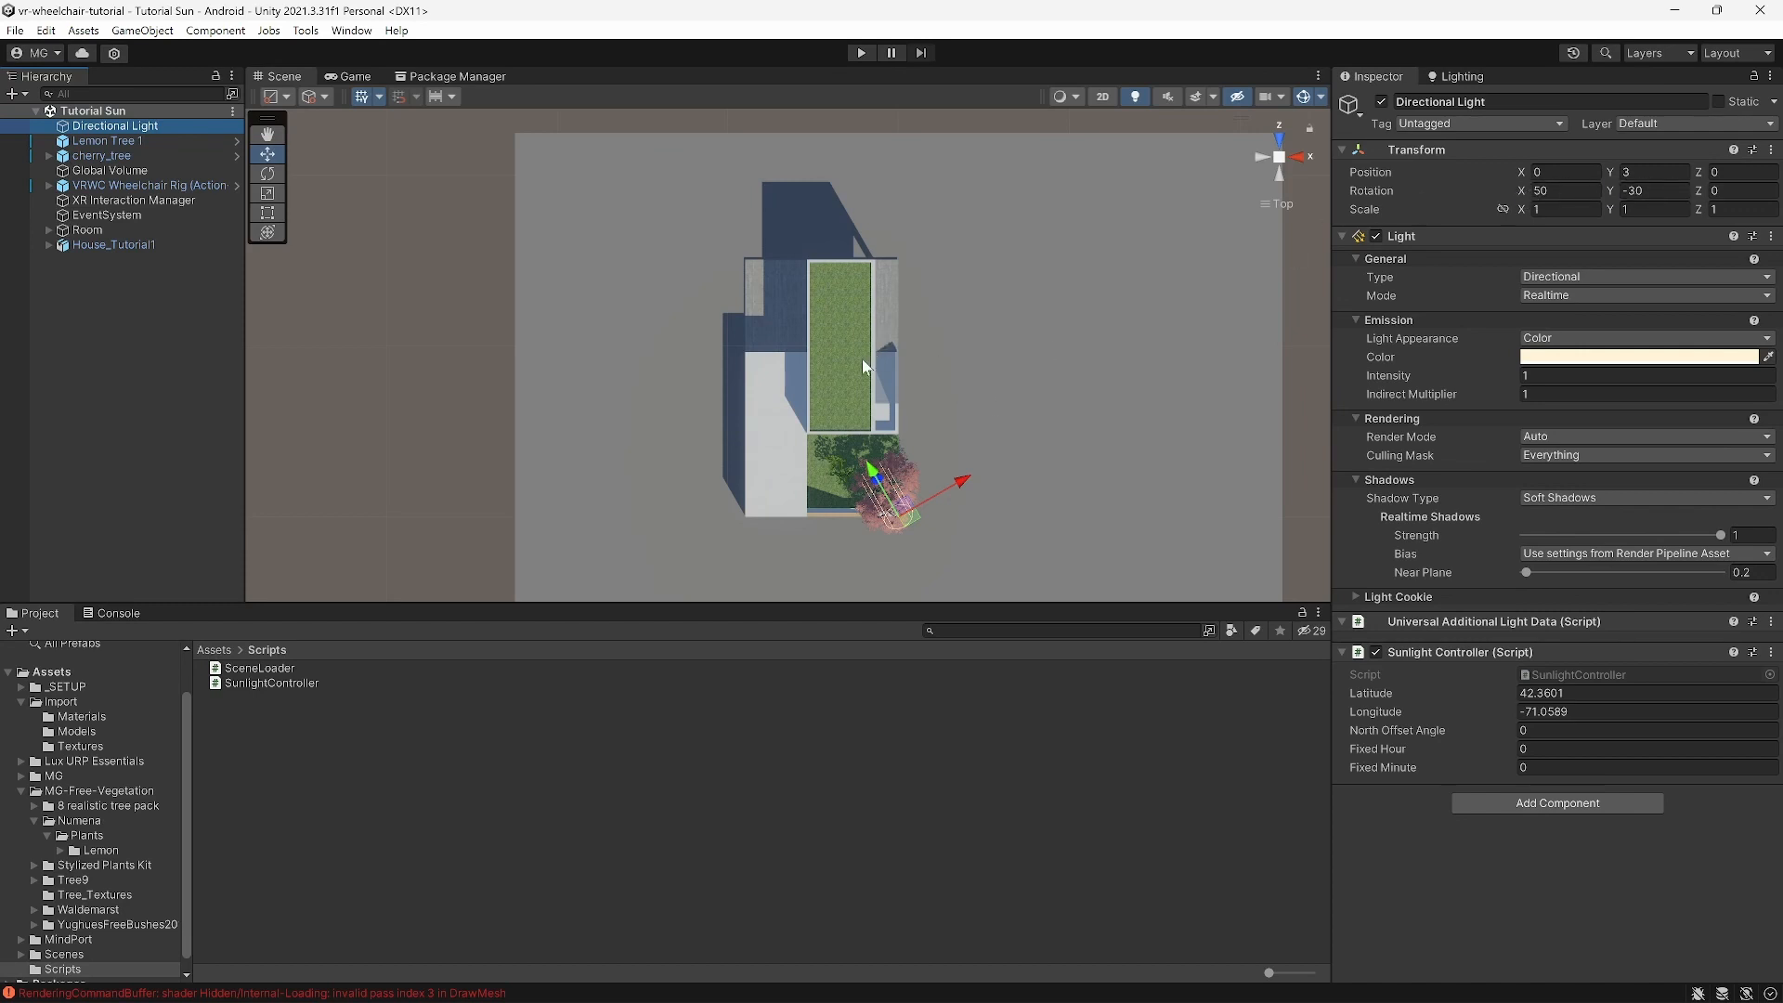
scroll(845, 375, up, 3)
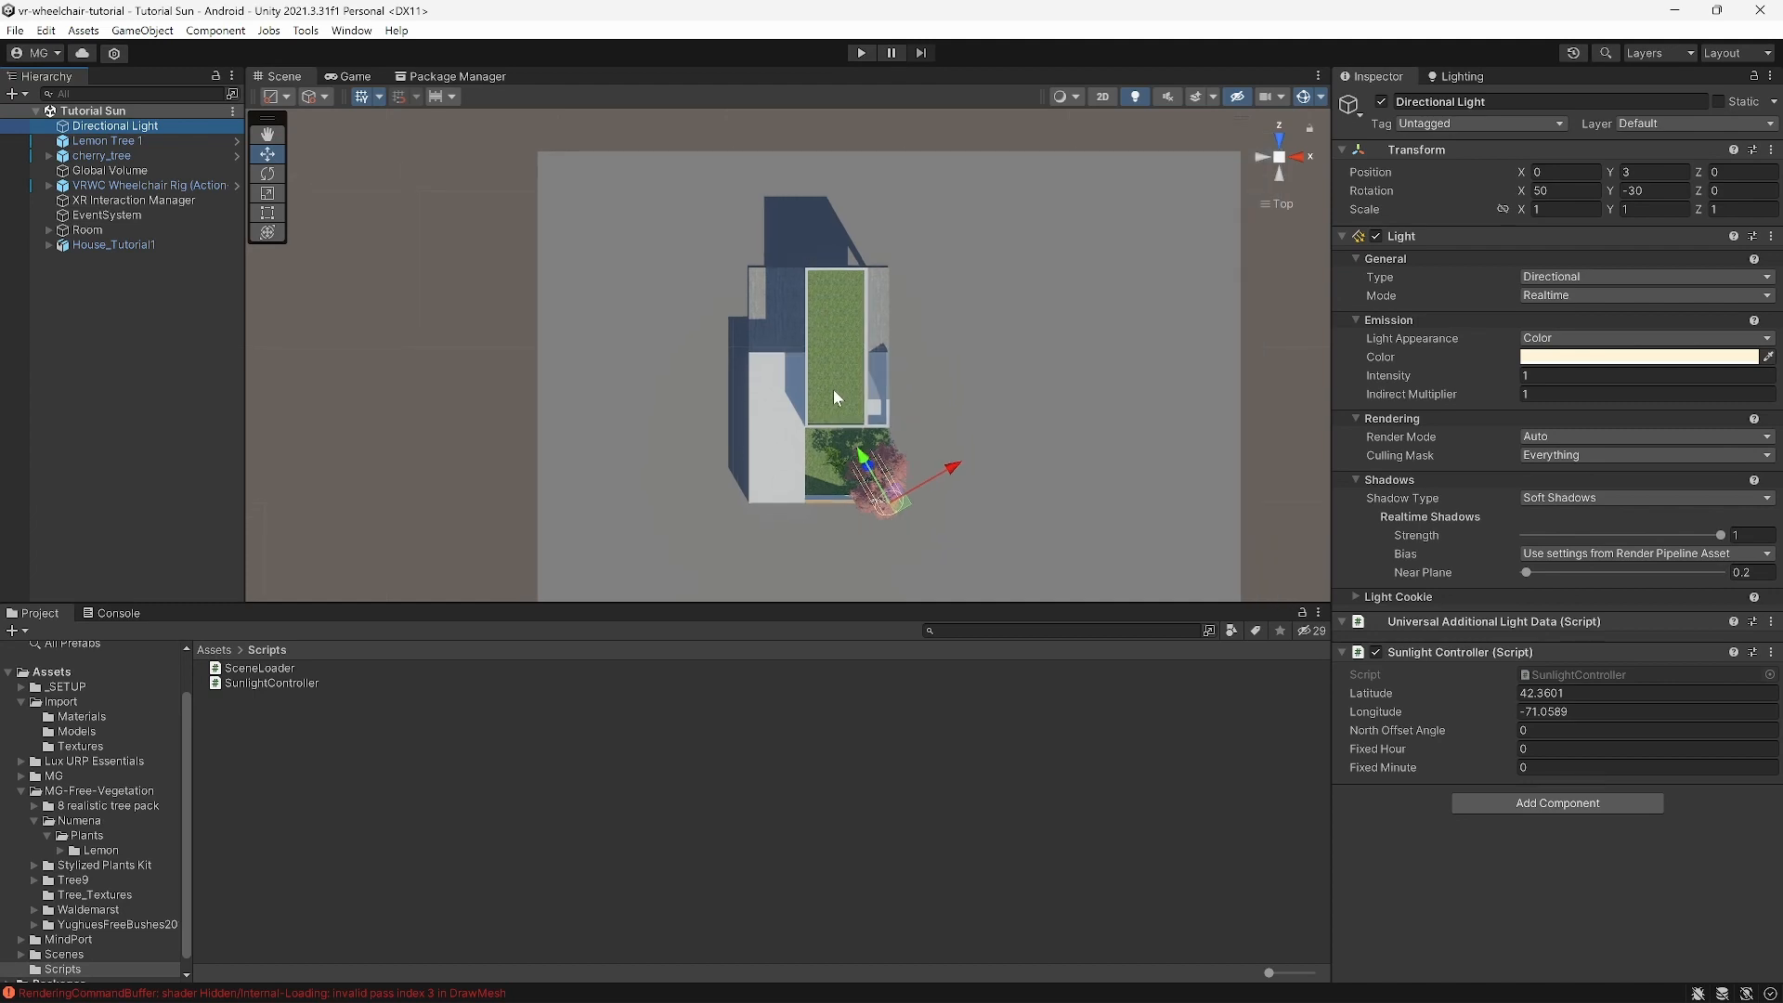
scroll(835, 376, down, 2)
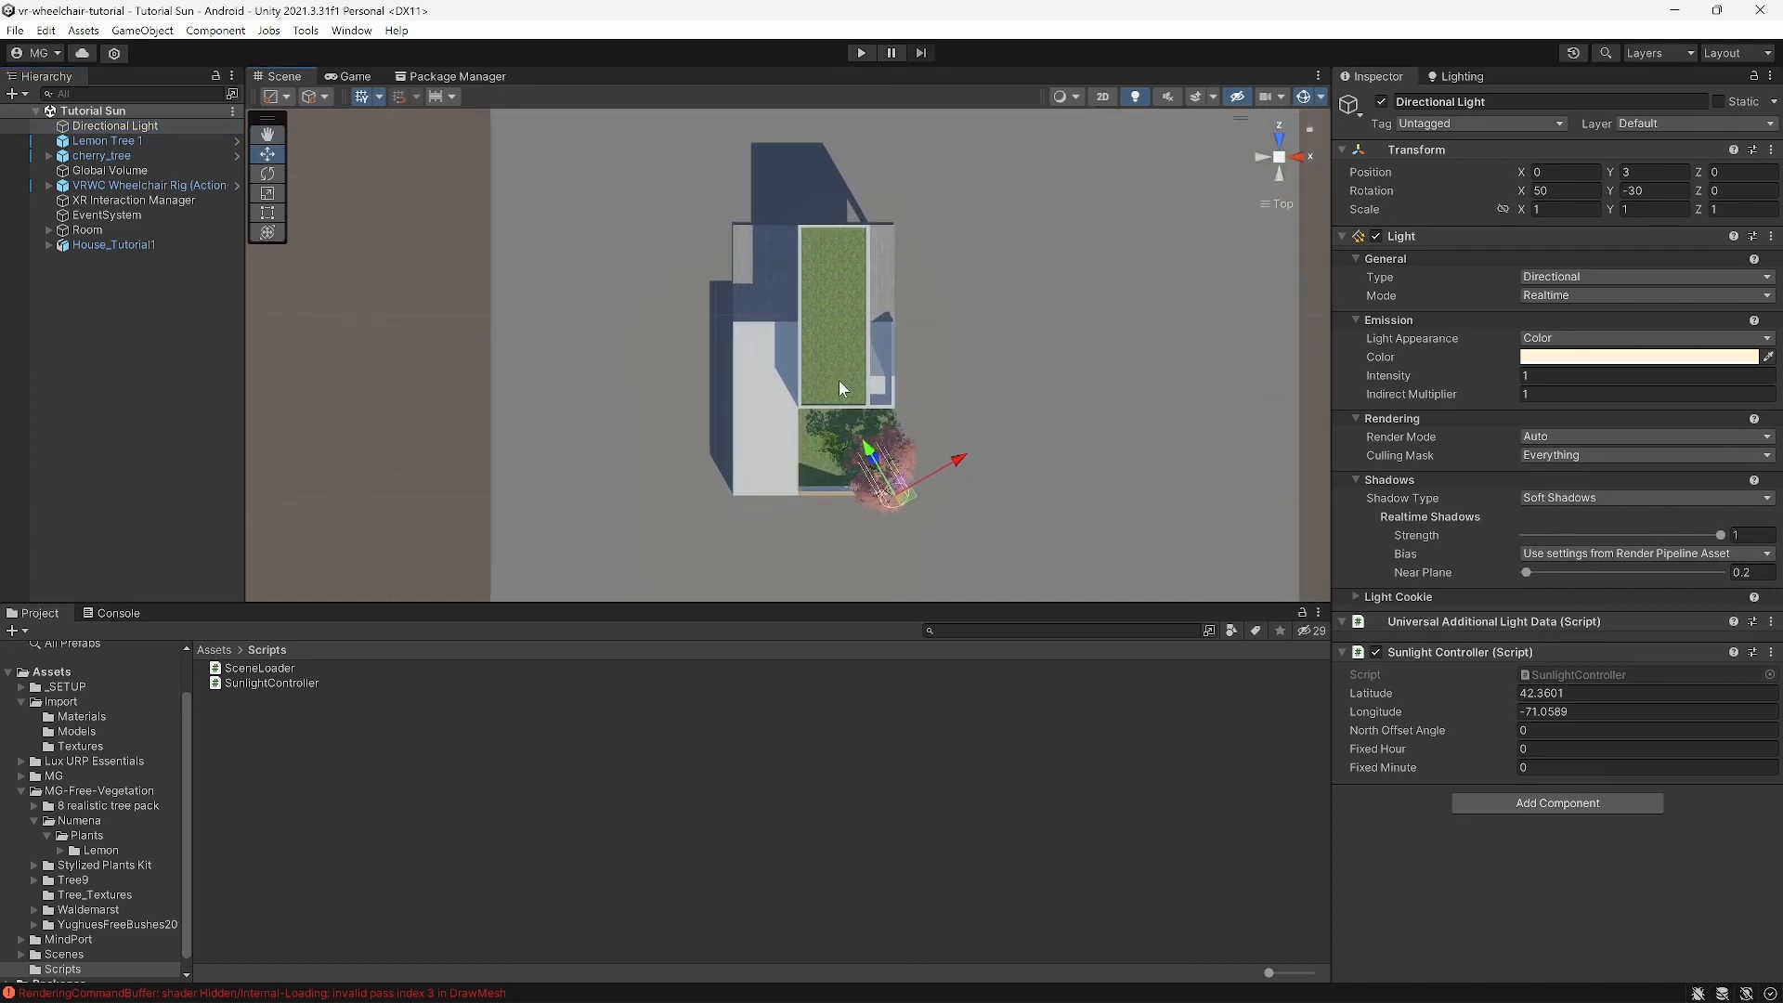
mouse_move(205, 997)
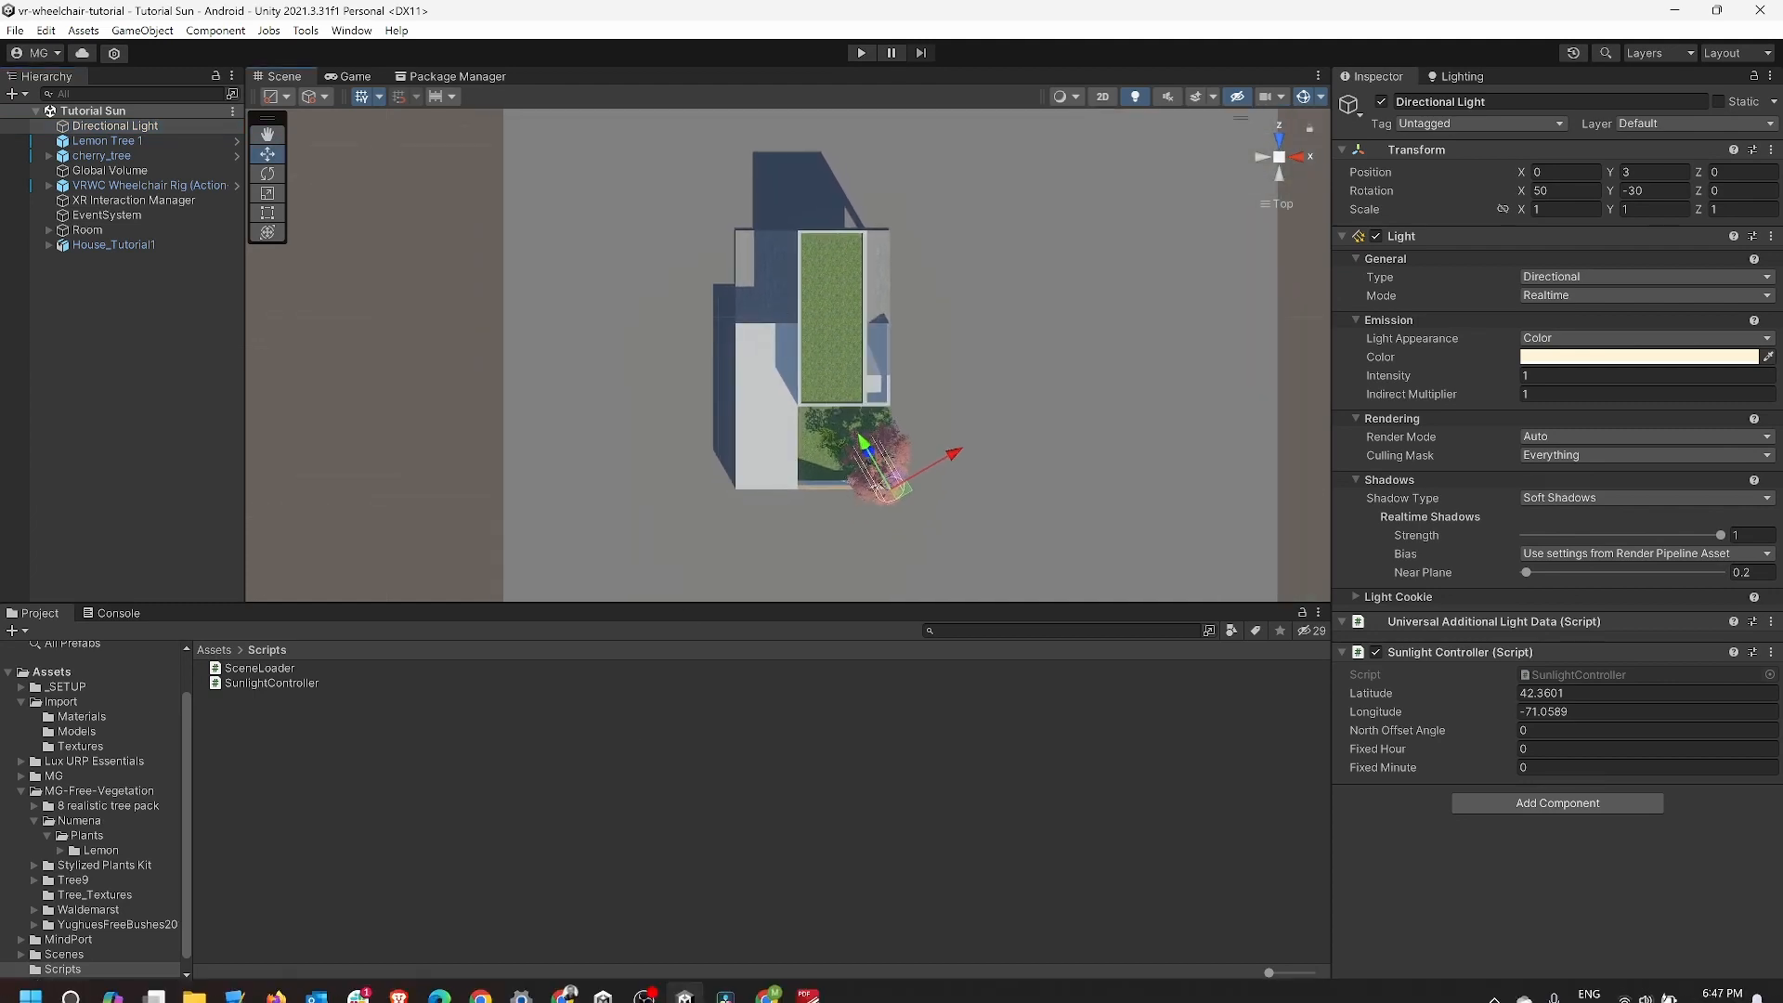
click(291, 990)
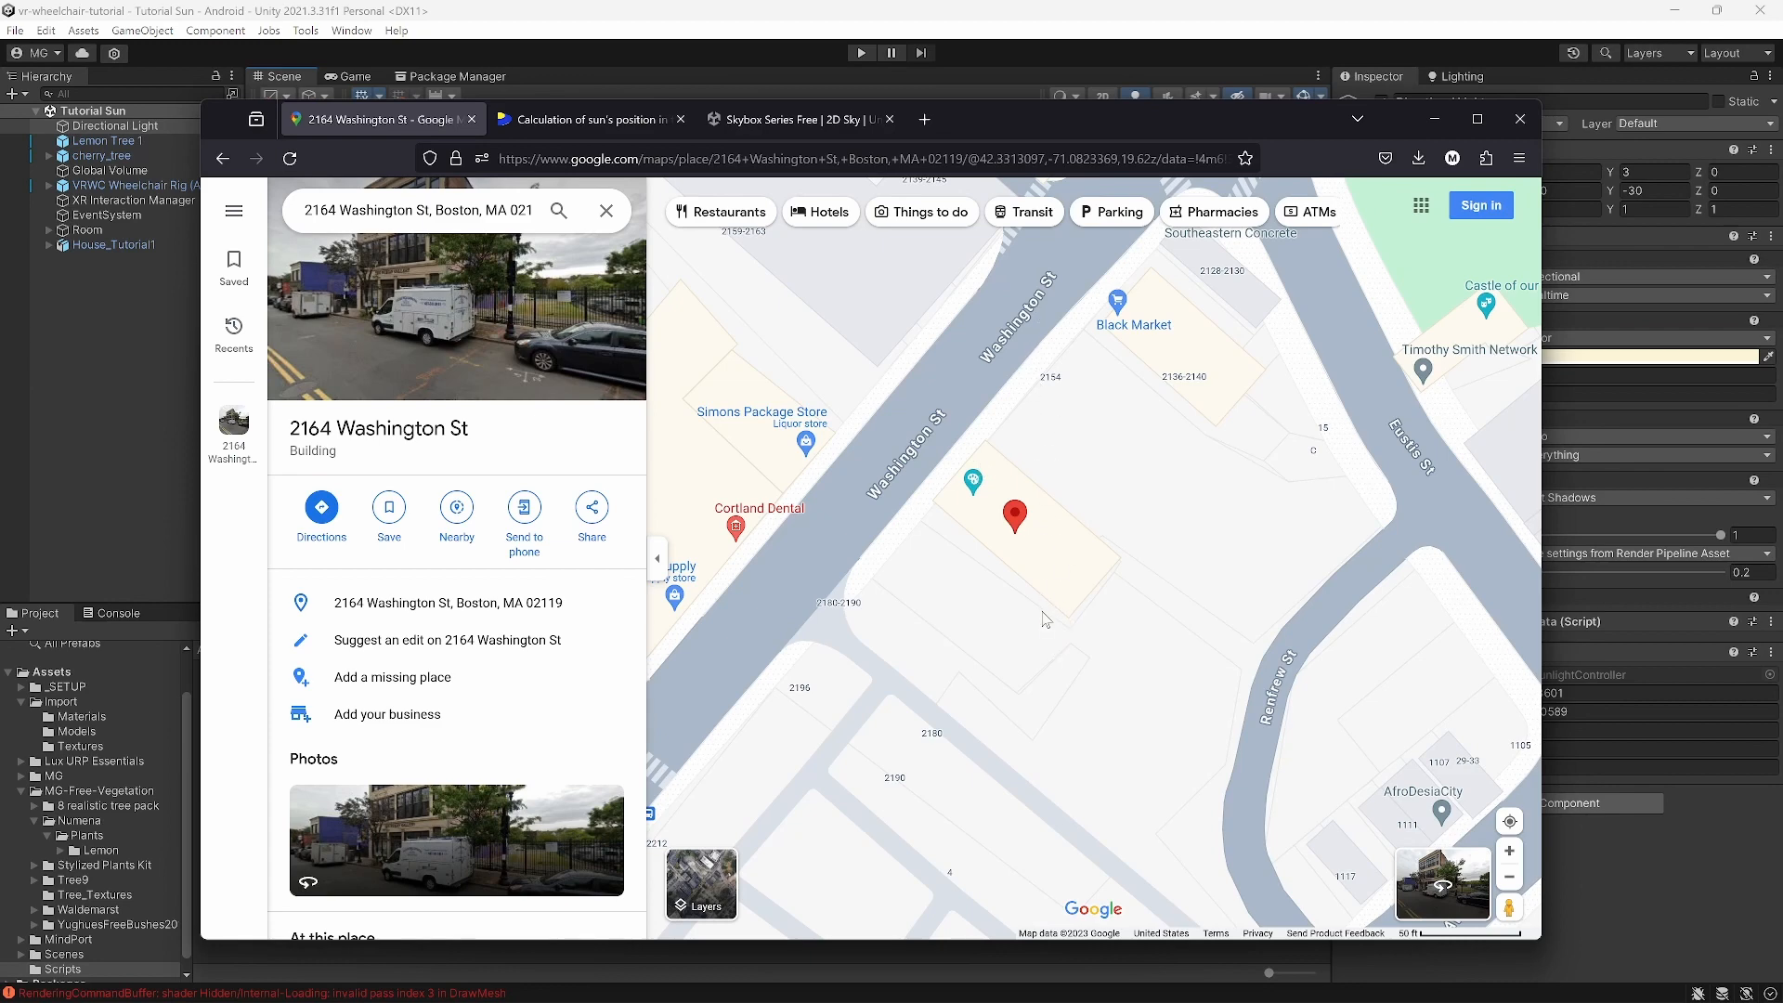
click(134, 370)
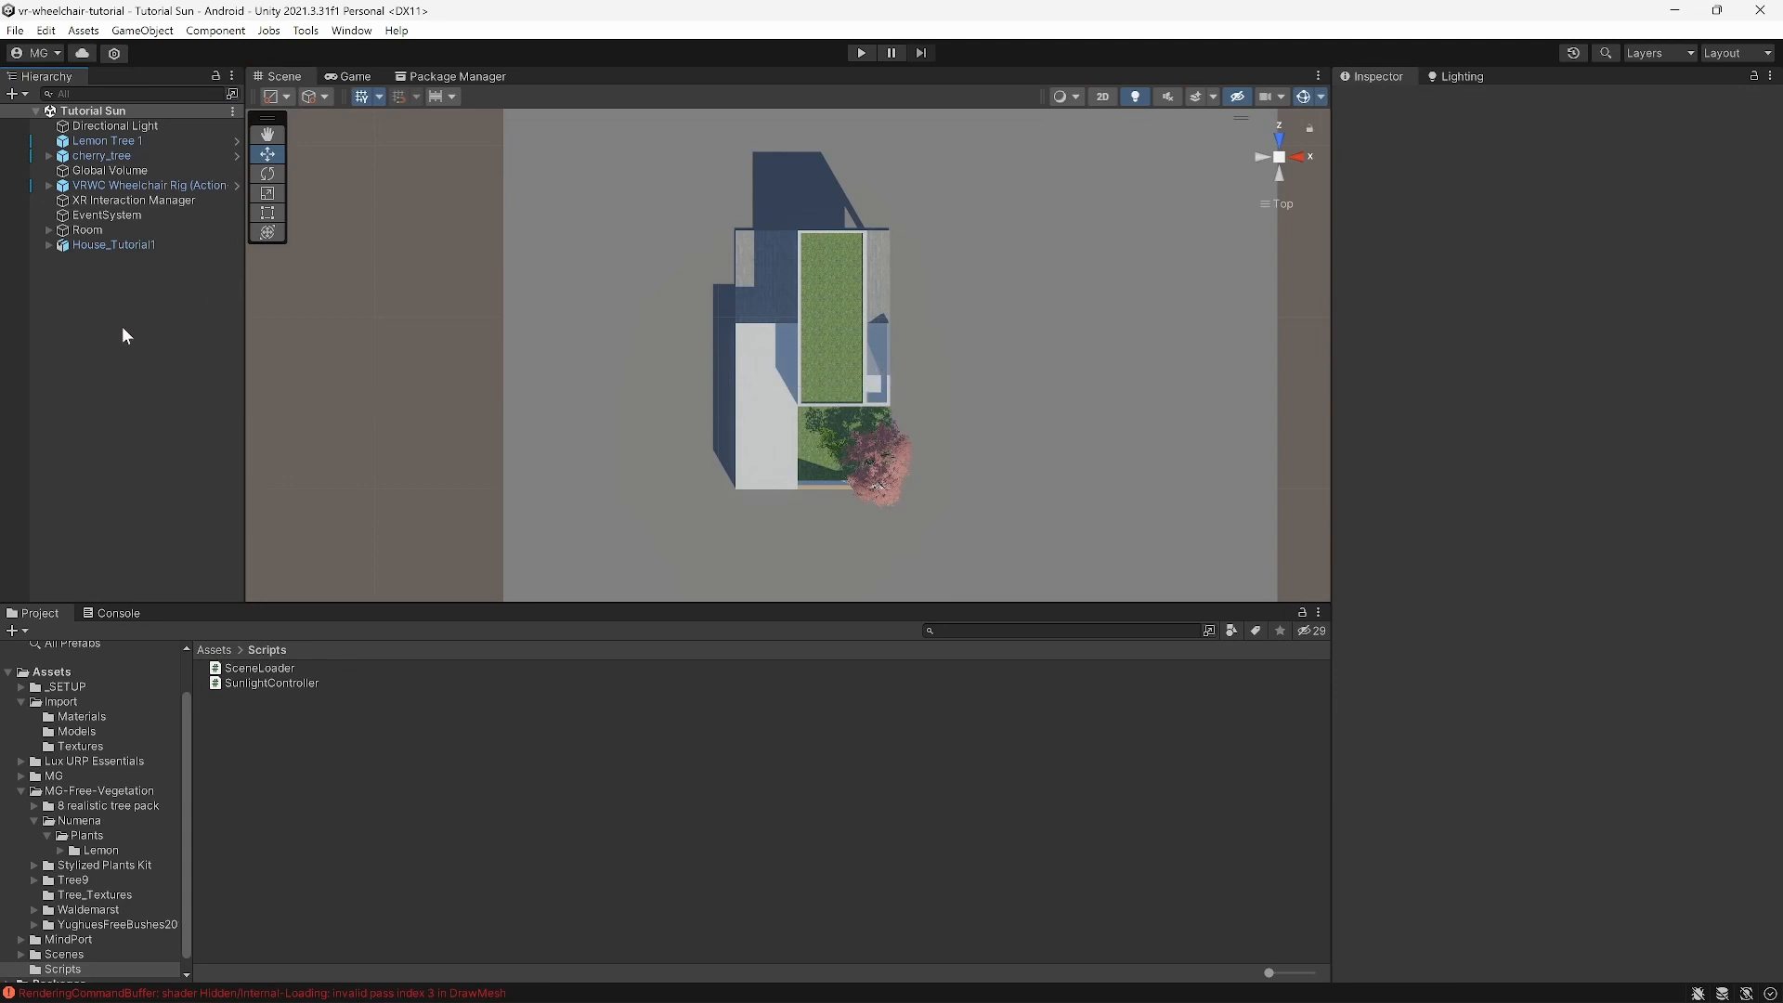
Step: Create an empty object named Position and reset its Transform to the origin
right_click(119, 299)
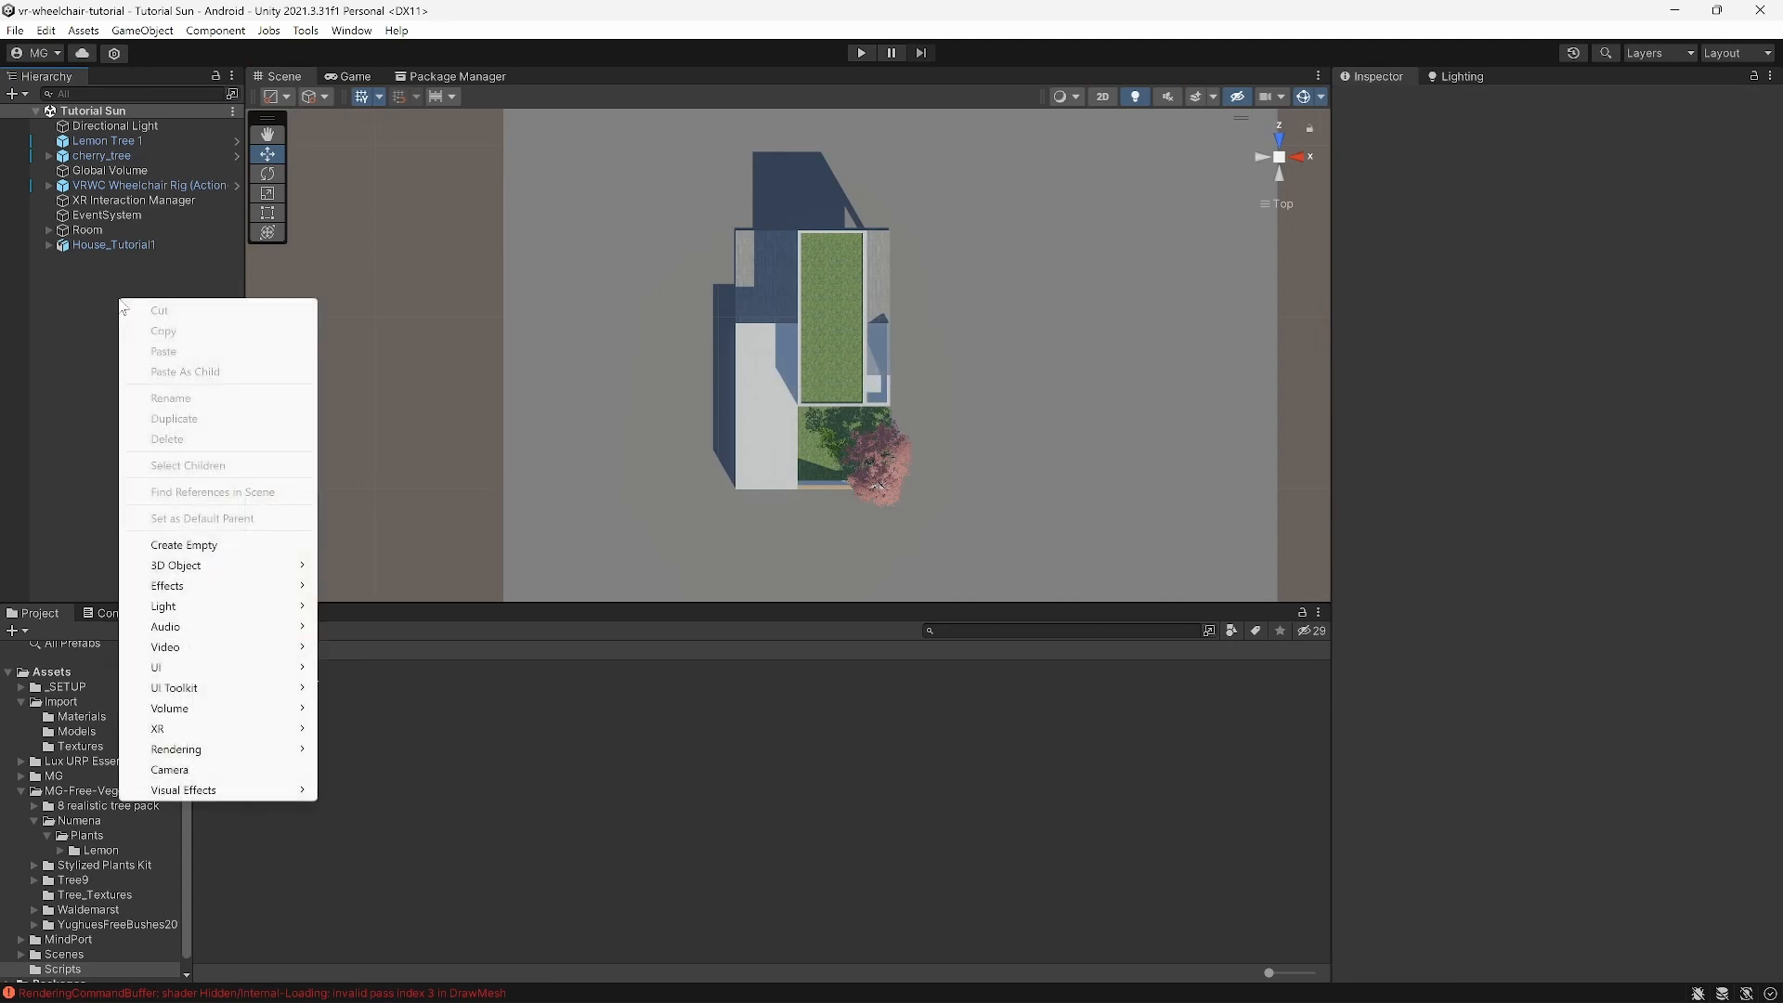
click(187, 546)
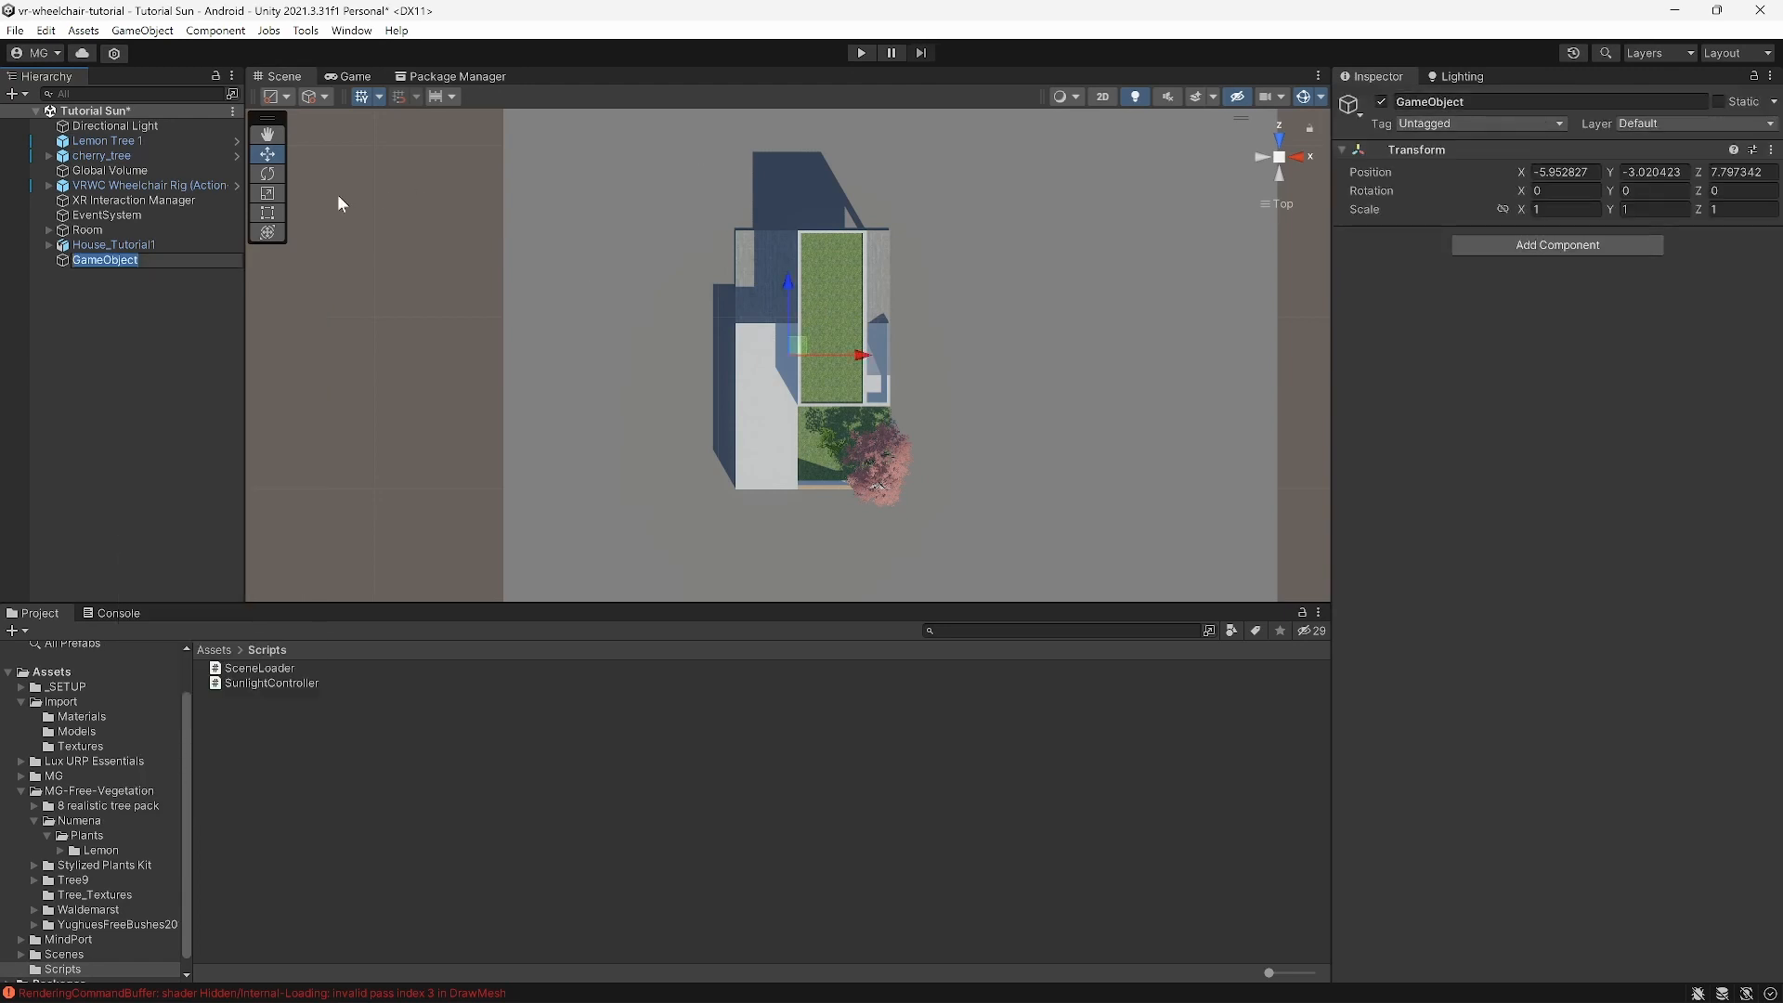
click(1481, 101)
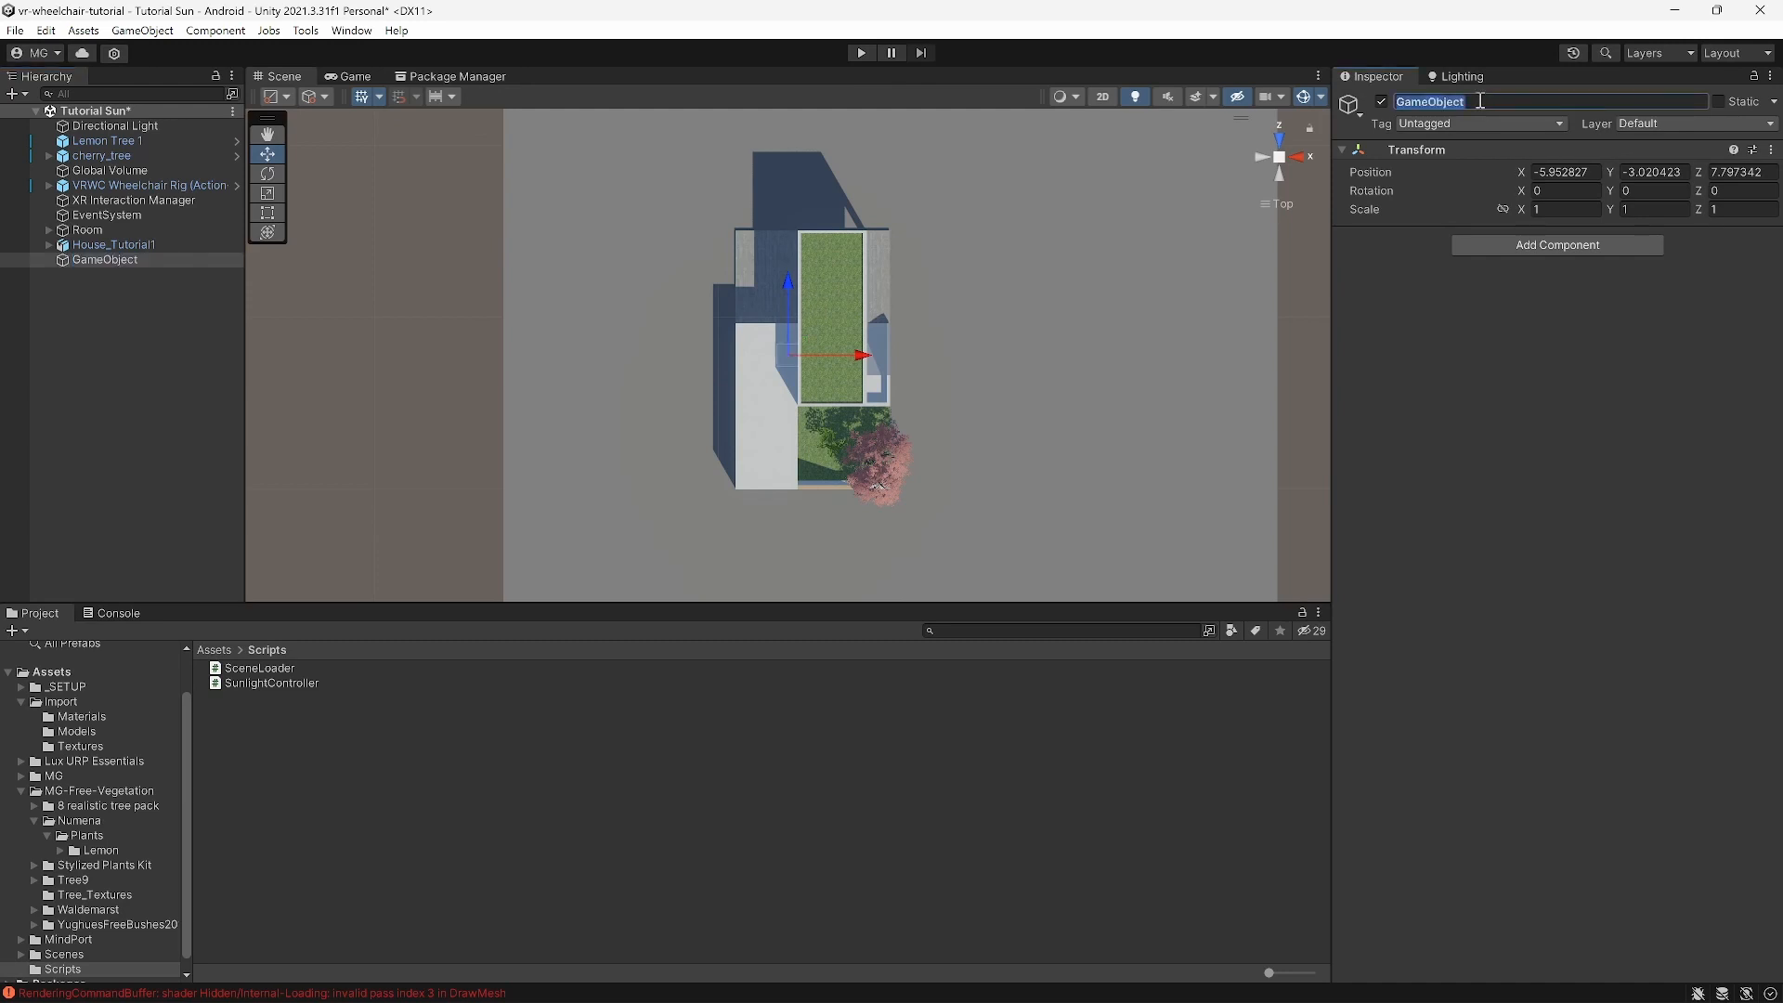
text(Position)
click(1771, 150)
click(1668, 169)
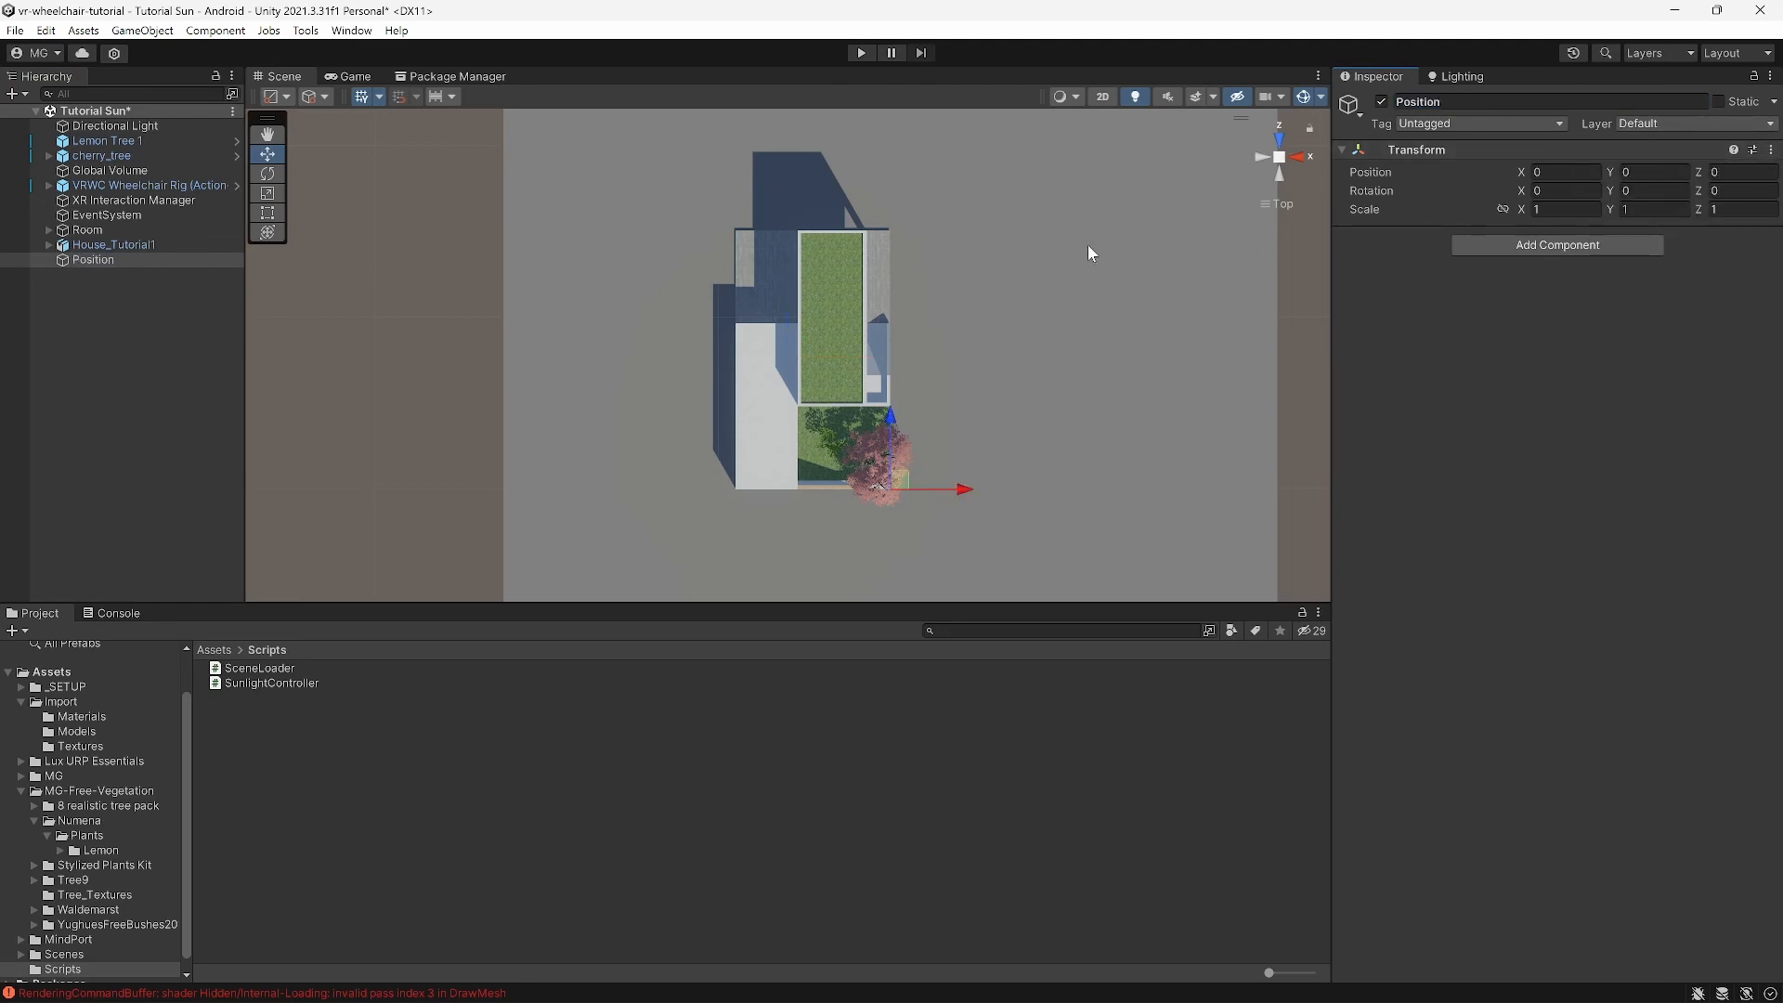
Step: Select House_Tutorial1, Room and the VRWC Wheelchair Rig together
click(119, 241)
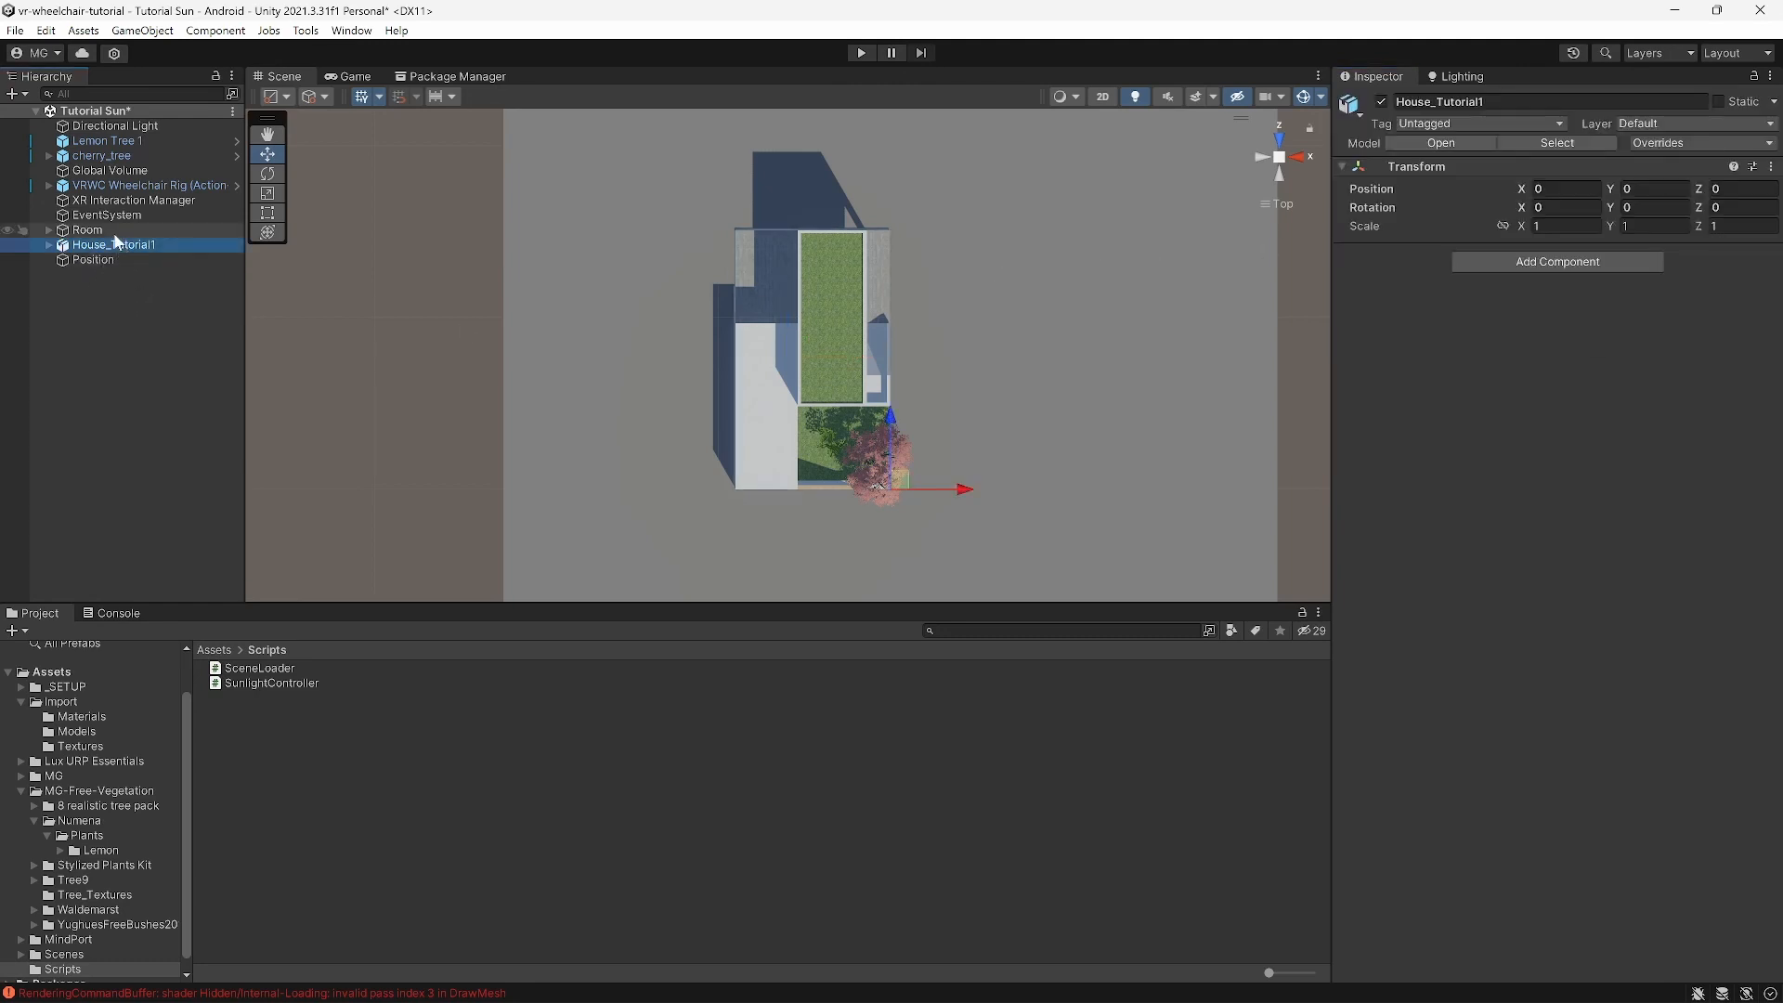
shift+click(110, 229)
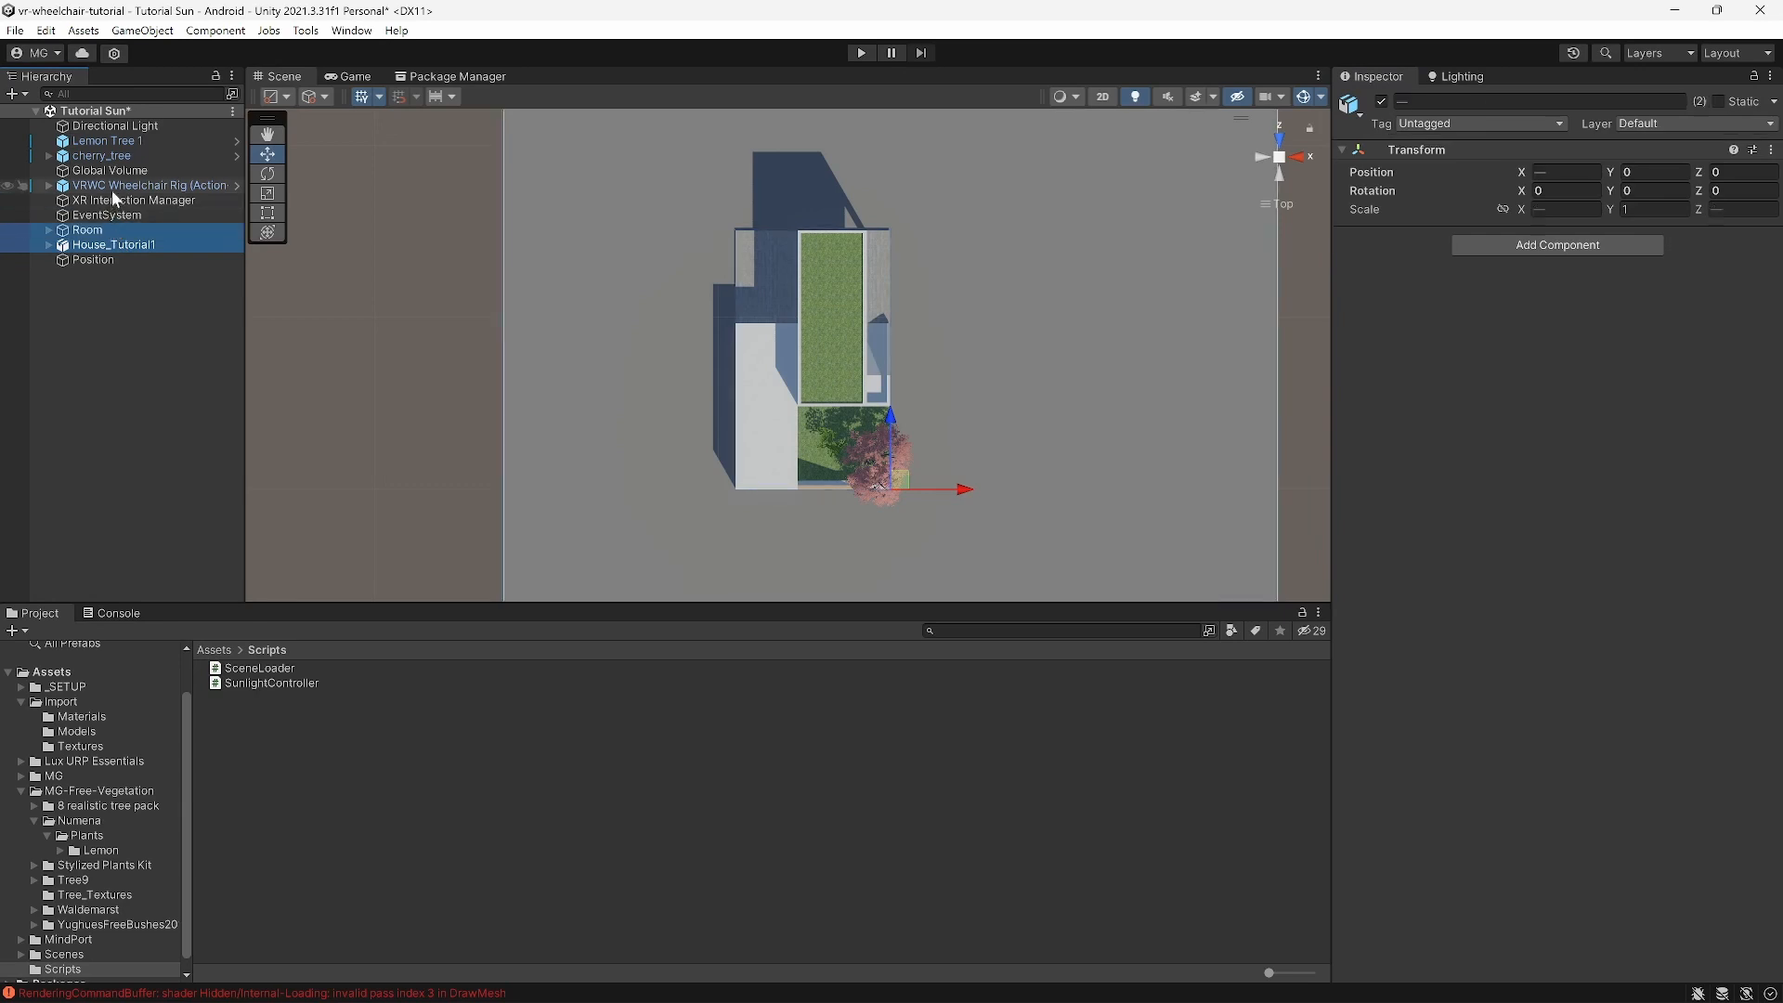
ctrl+click(109, 185)
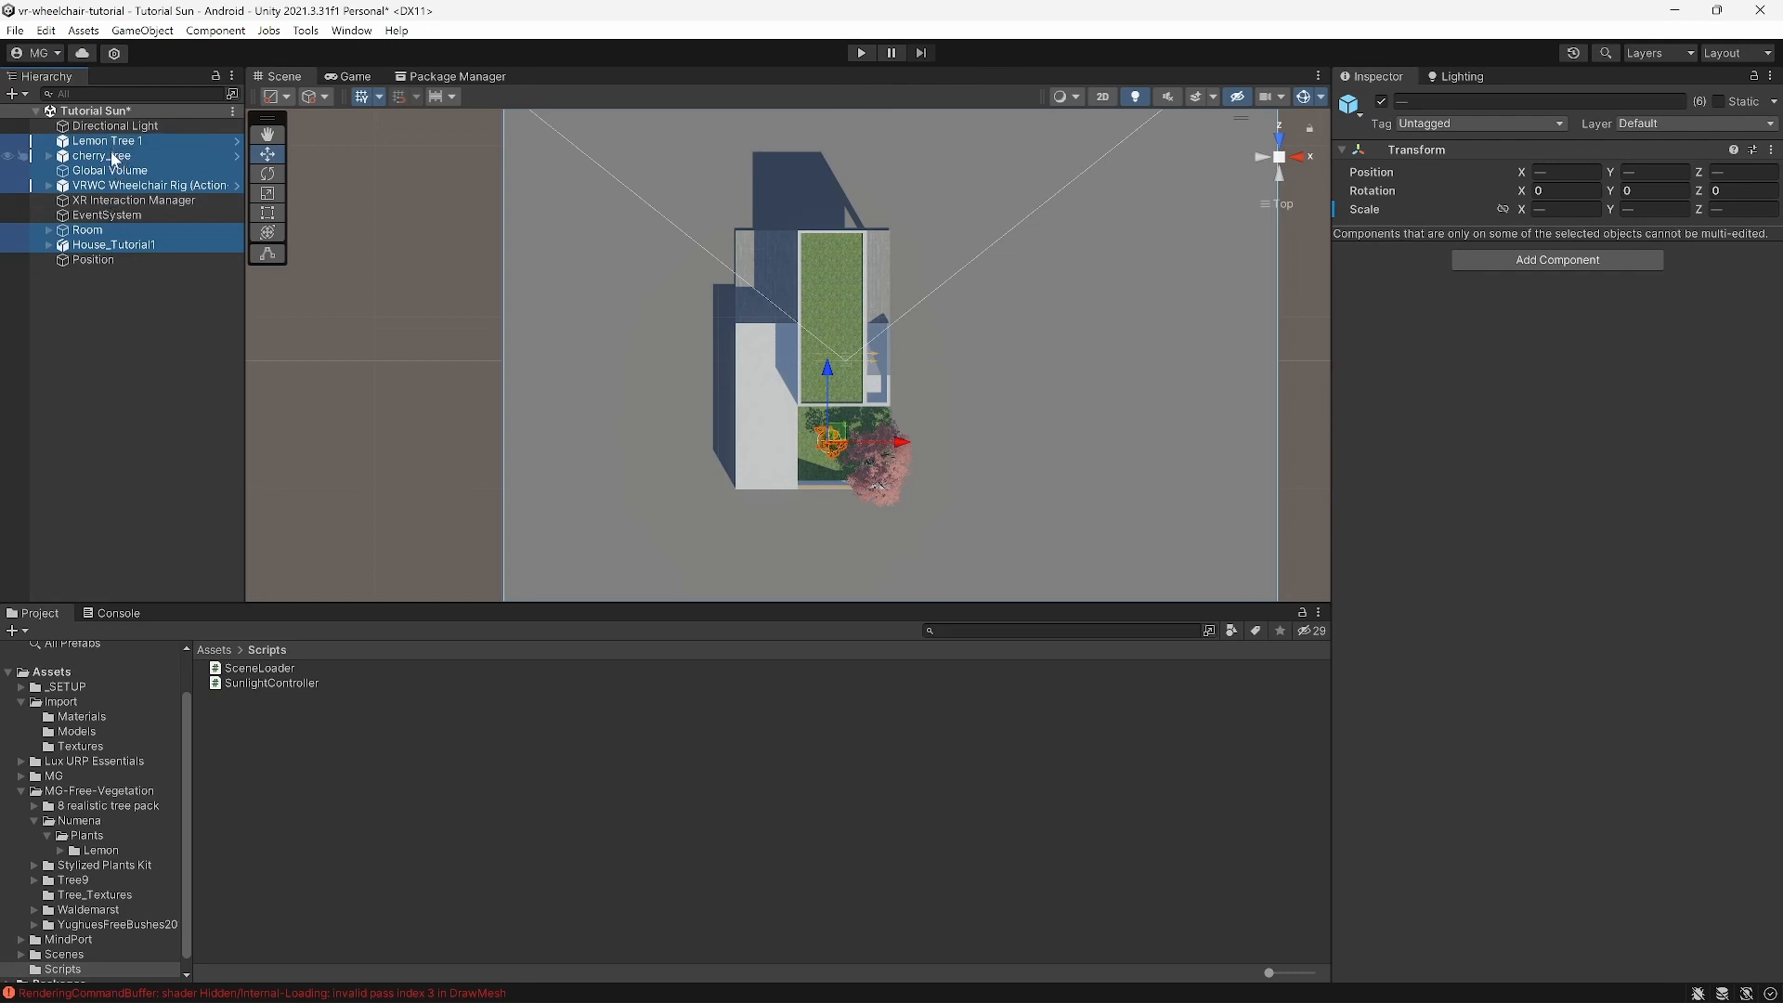
Step: Parent the selected objects under Position and set its Y rotation to -45
drag(114, 150, 113, 260)
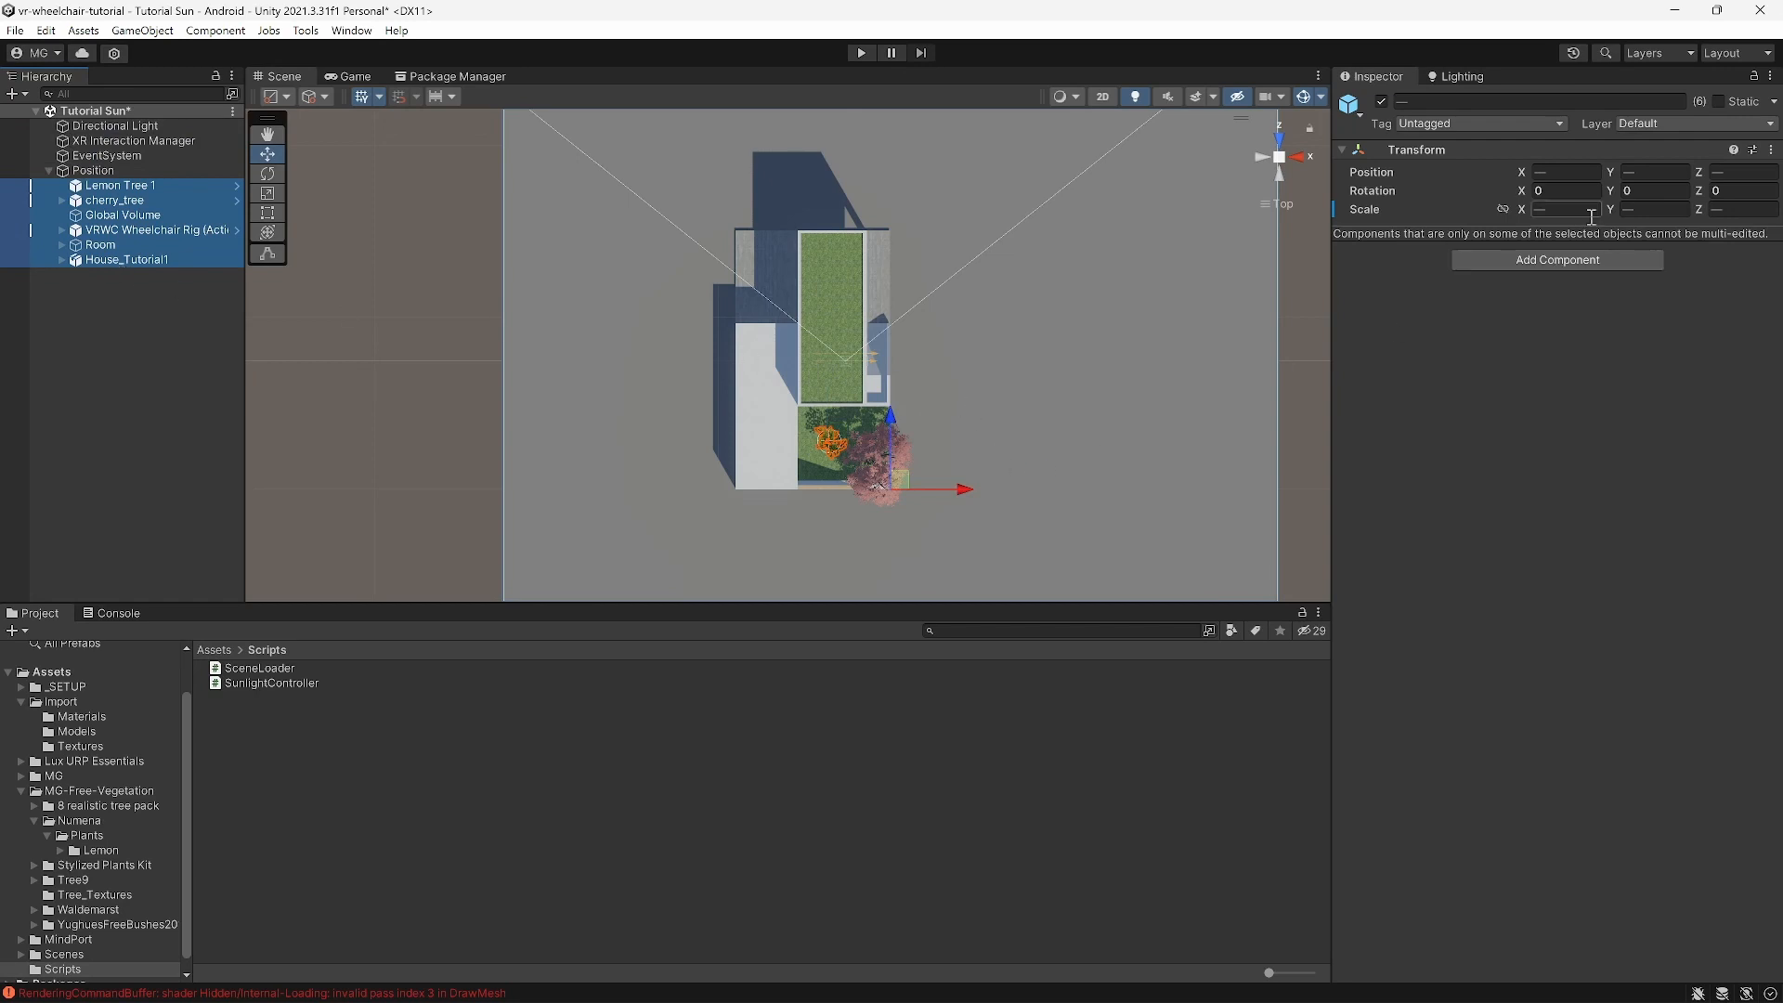
click(1638, 190)
text(45)
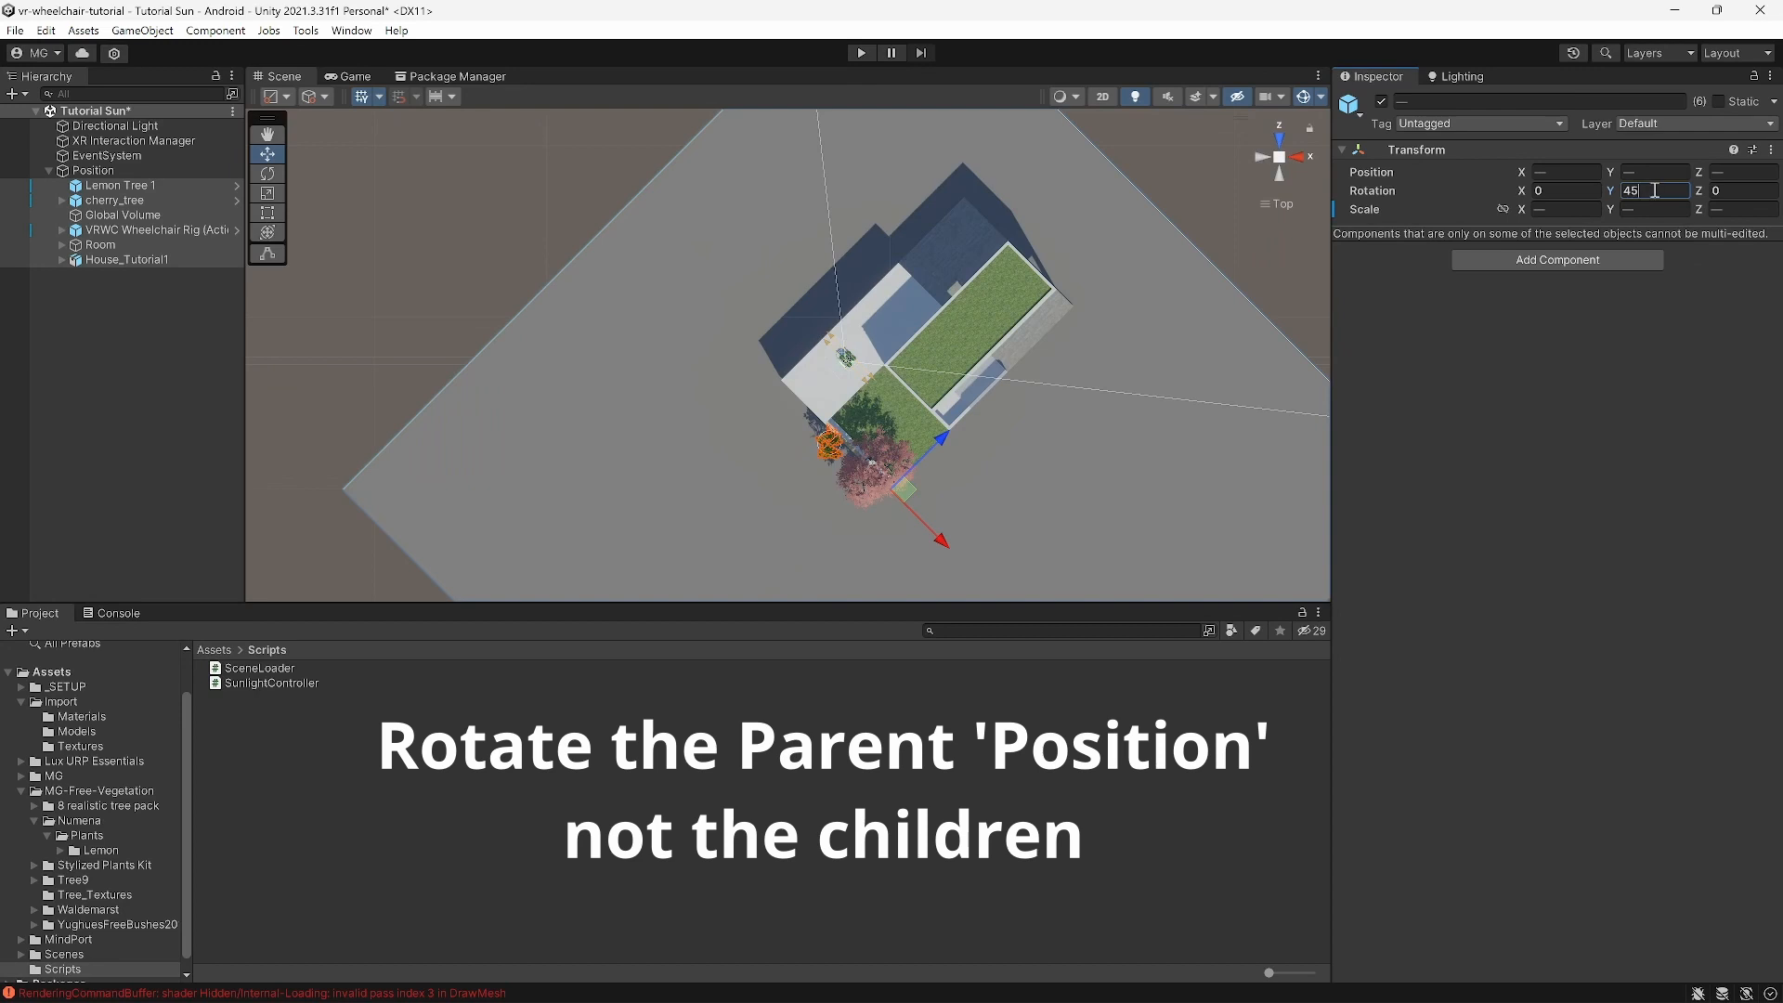
double_click(1659, 186)
text(-45)
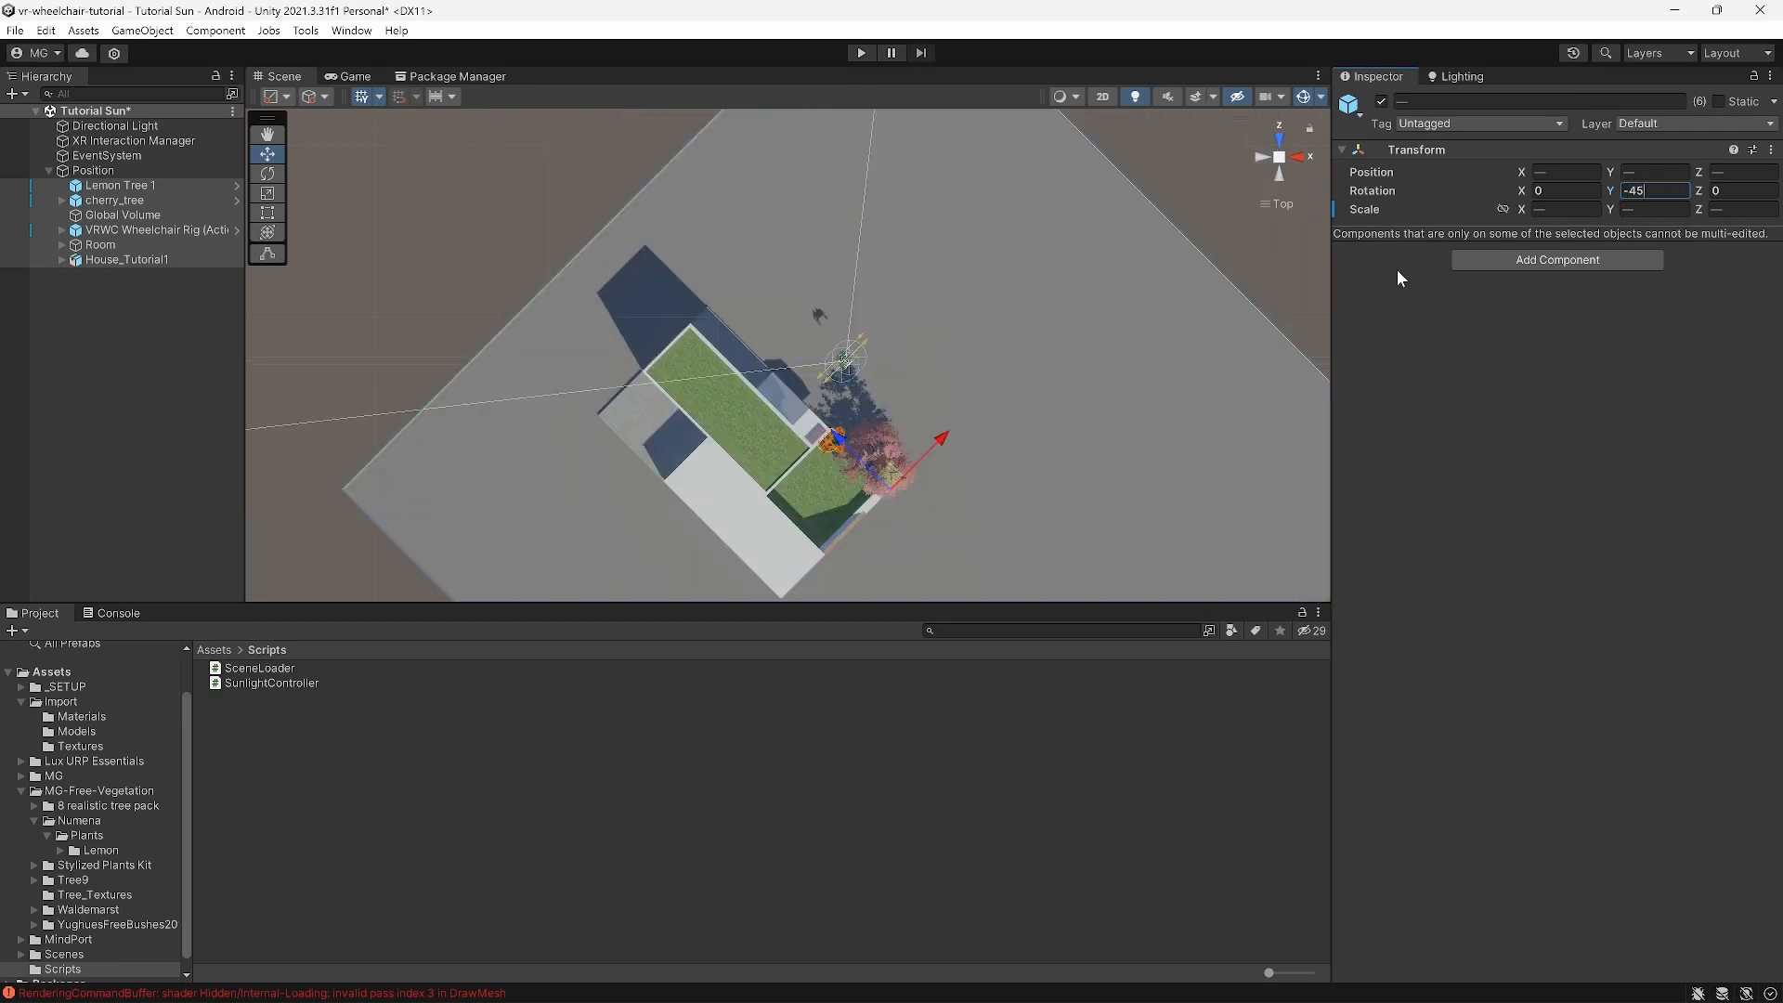
middle_drag(966, 331, 979, 223)
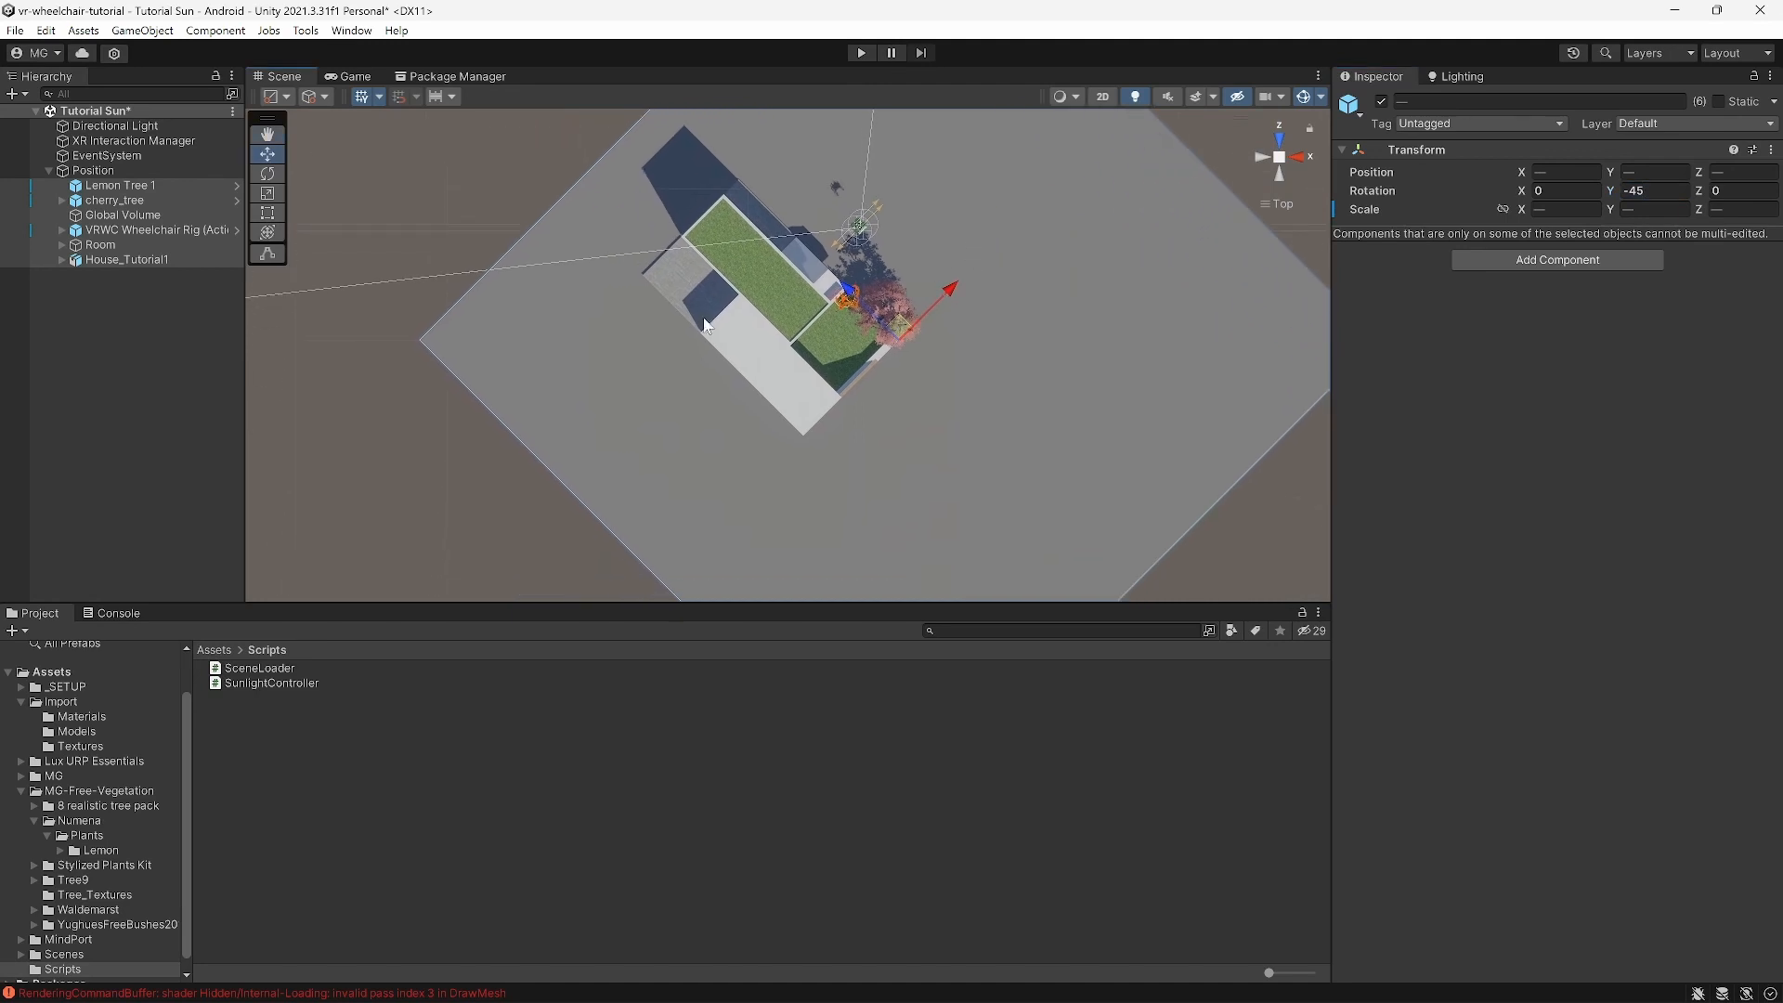
click(137, 336)
Step: Change the Directional Light's Y rotation from -30 to 0, giving 50/0/0
click(144, 125)
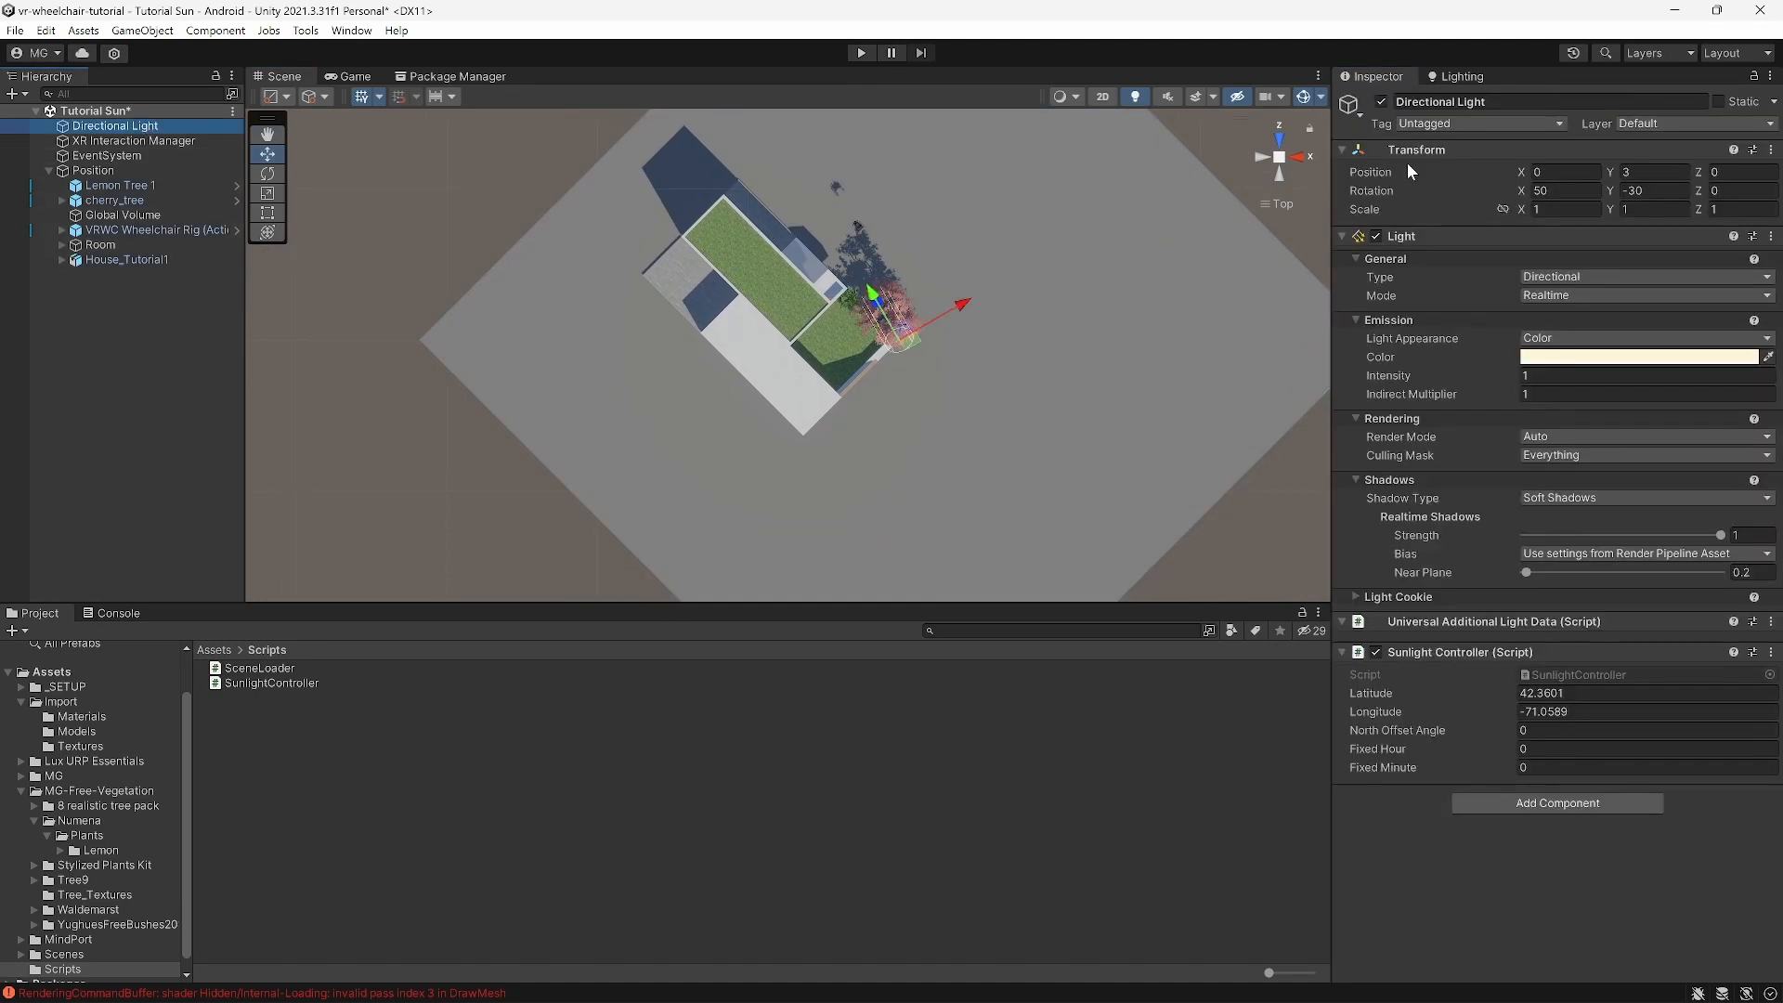
click(1659, 189)
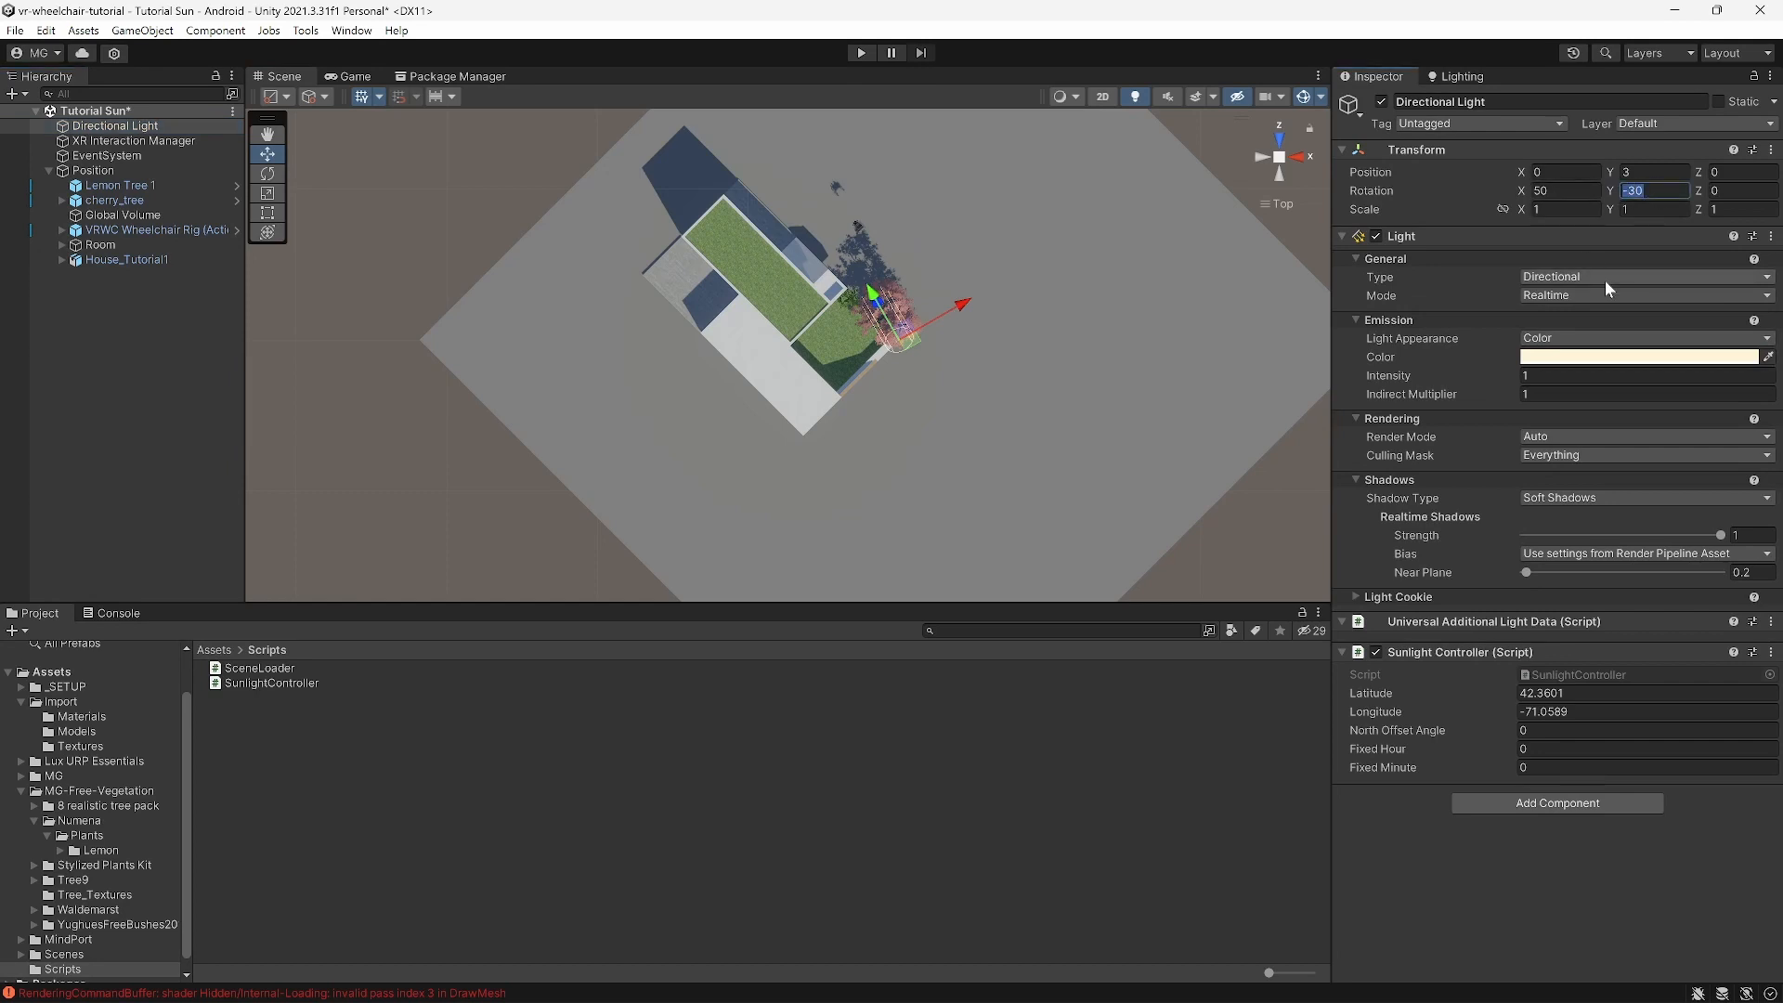
text(0)
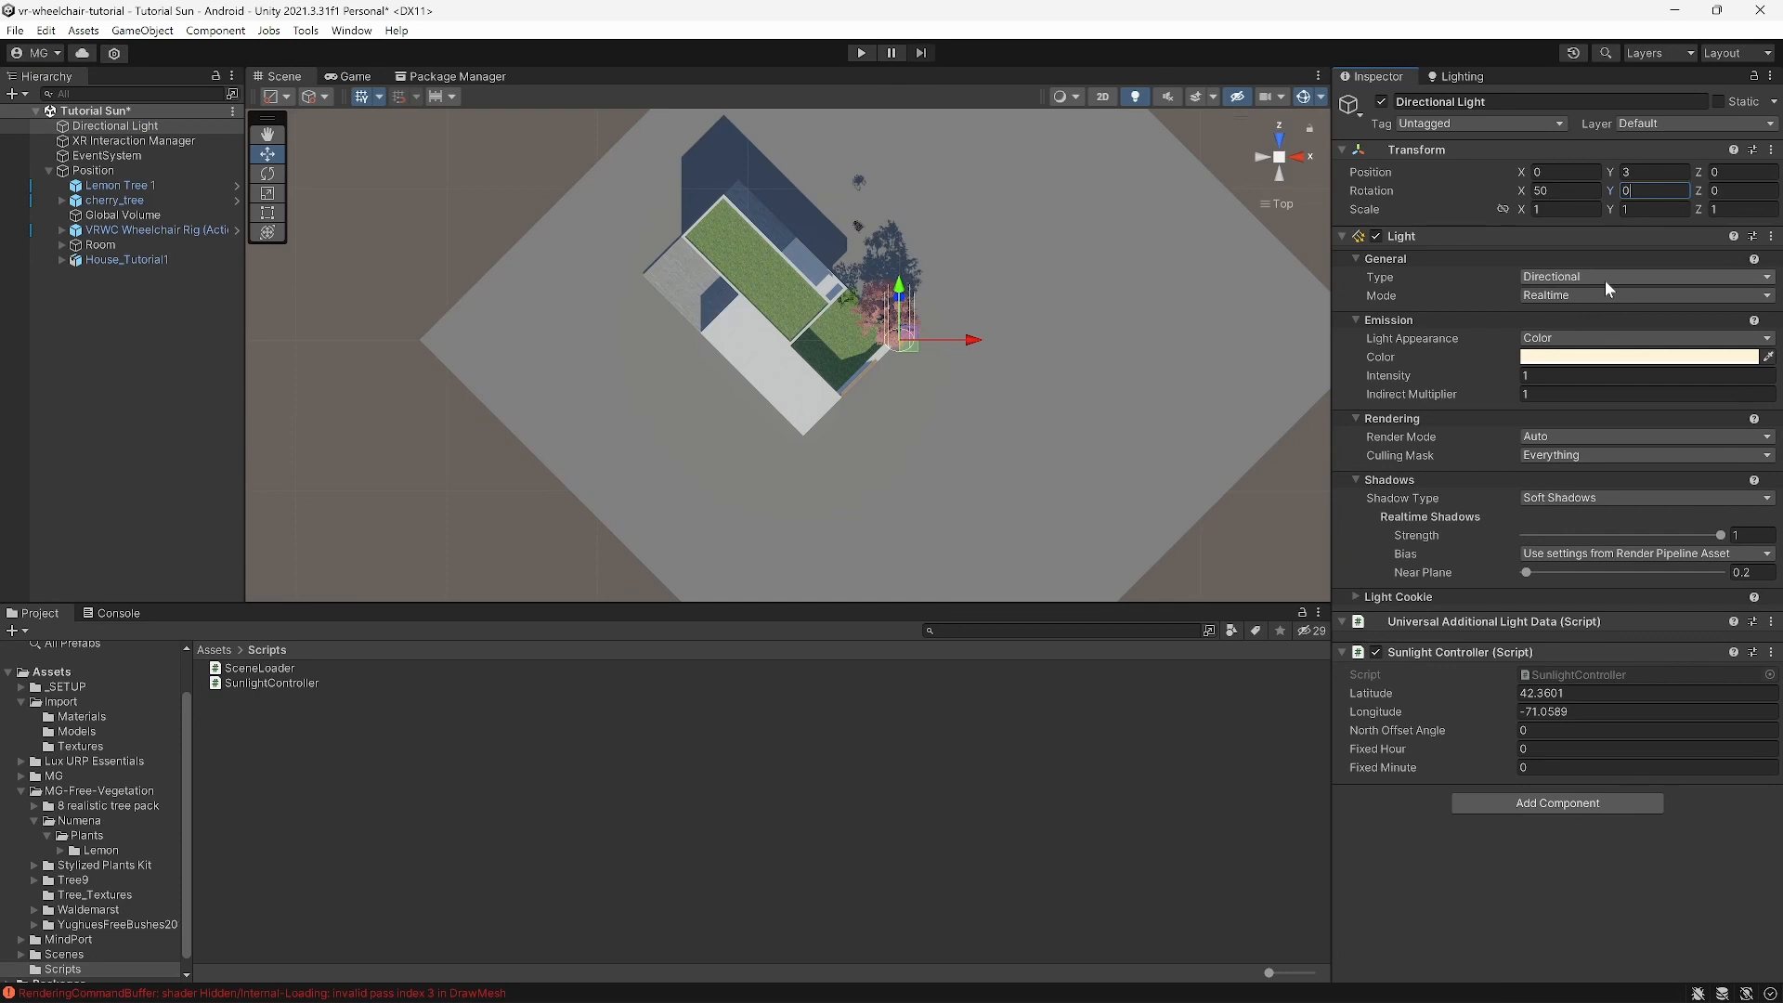
scroll(903, 309, up, 10)
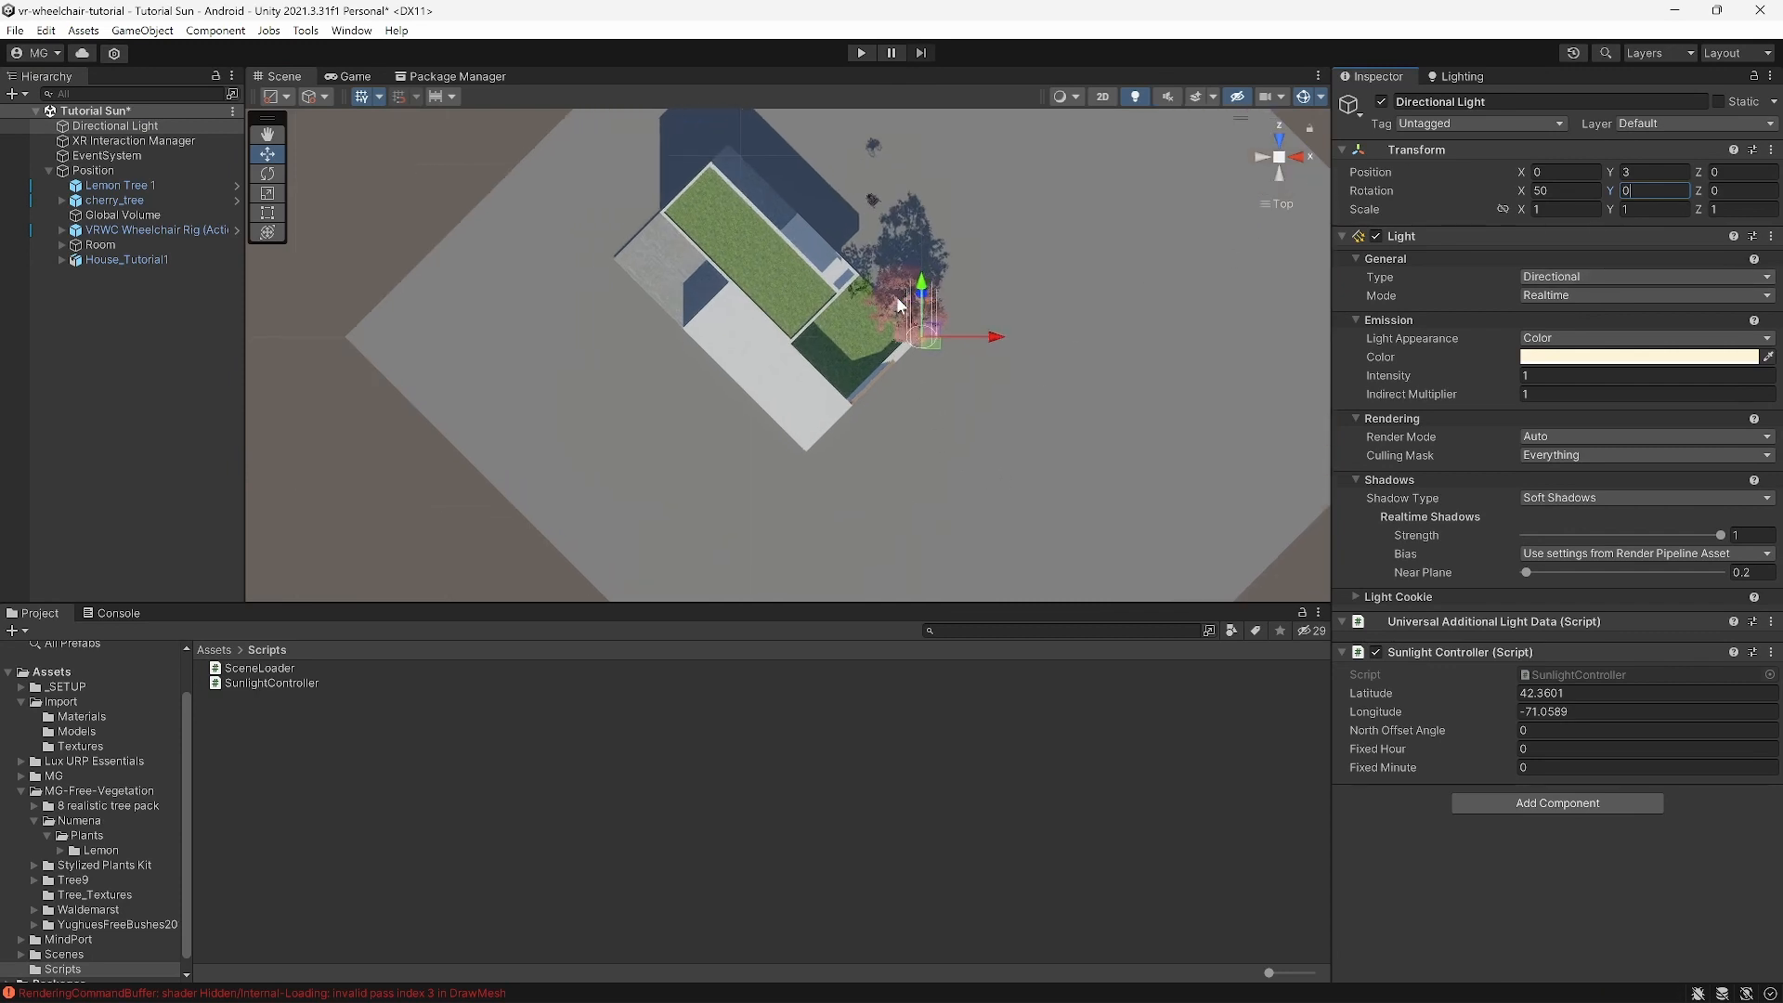
middle_drag(934, 353, 827, 368)
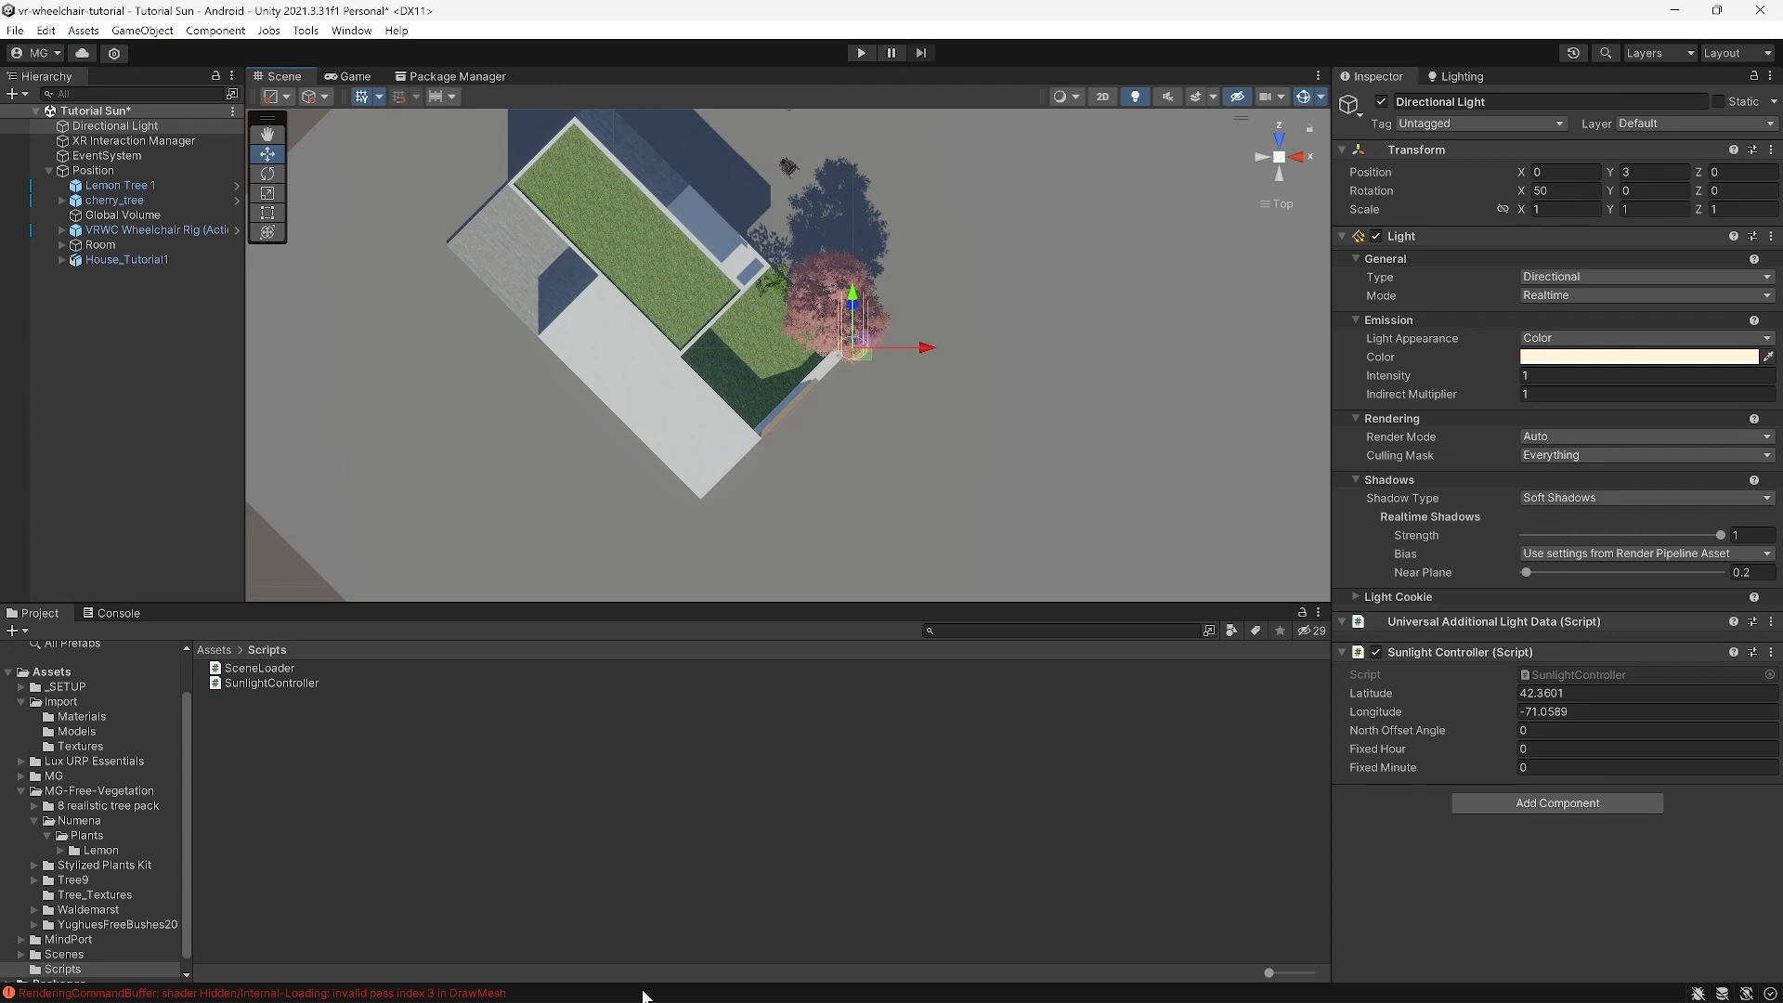
mouse_move(644, 999)
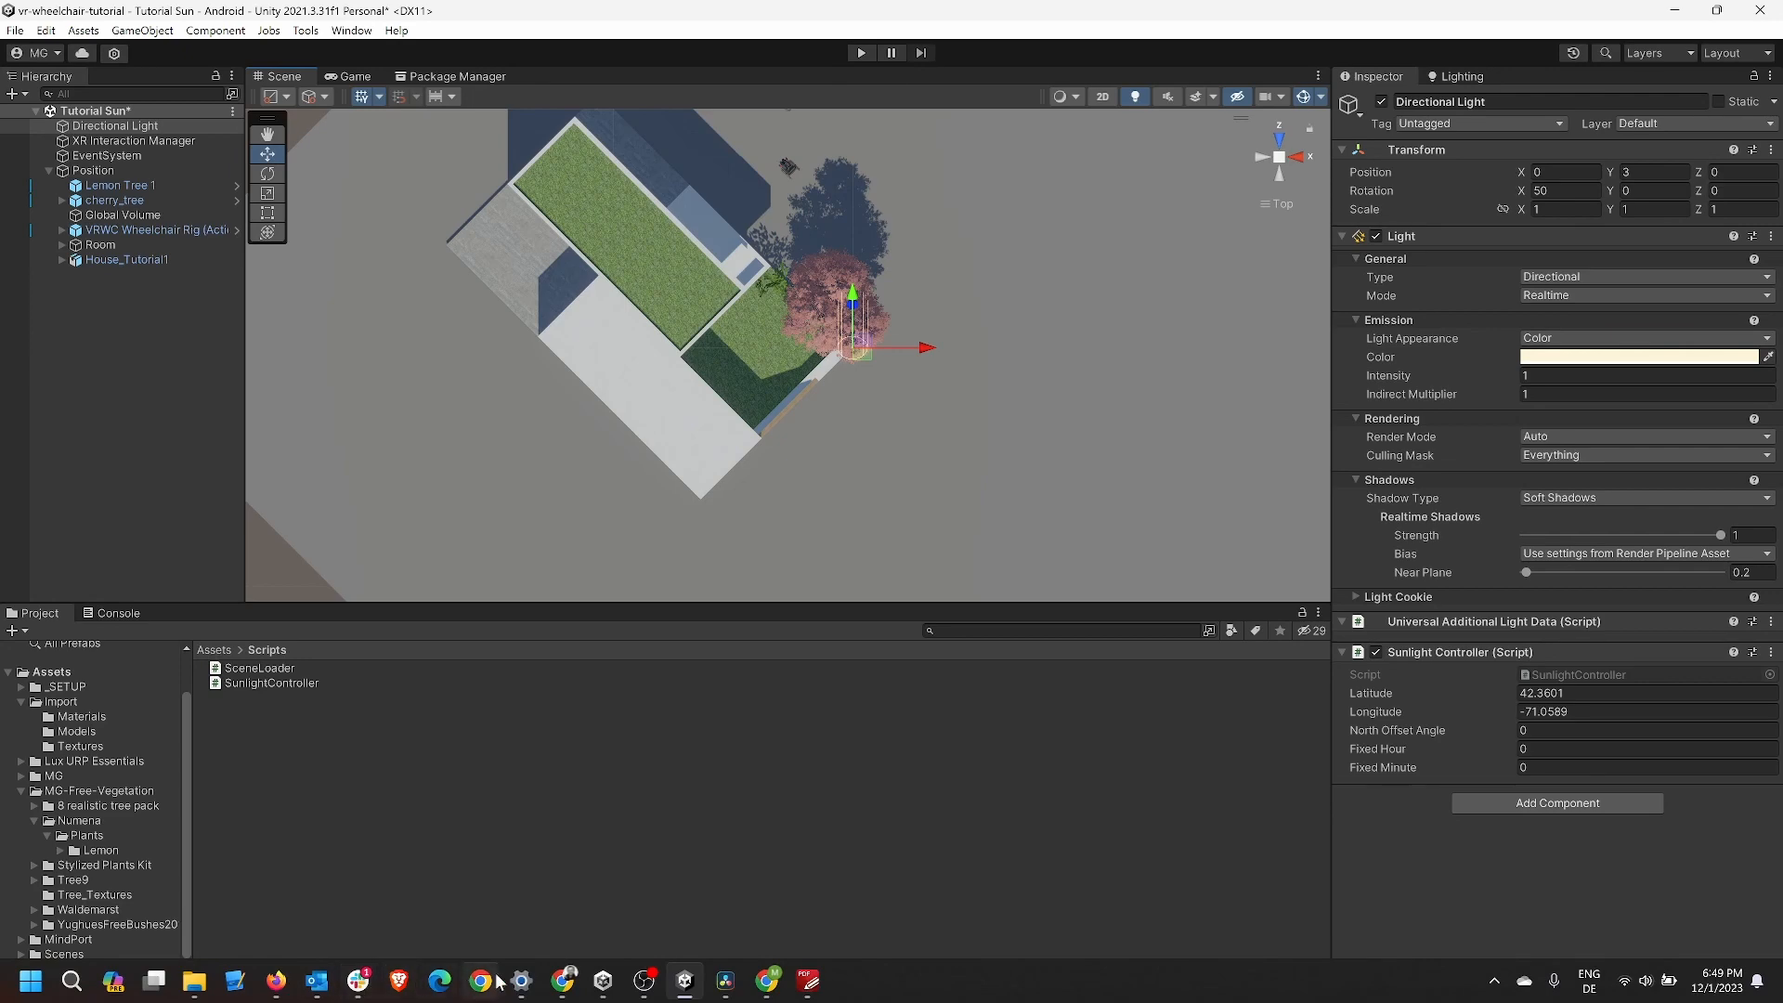
Step: Open the SunEarthTools sun position map for the location and maximize the browser
click(276, 981)
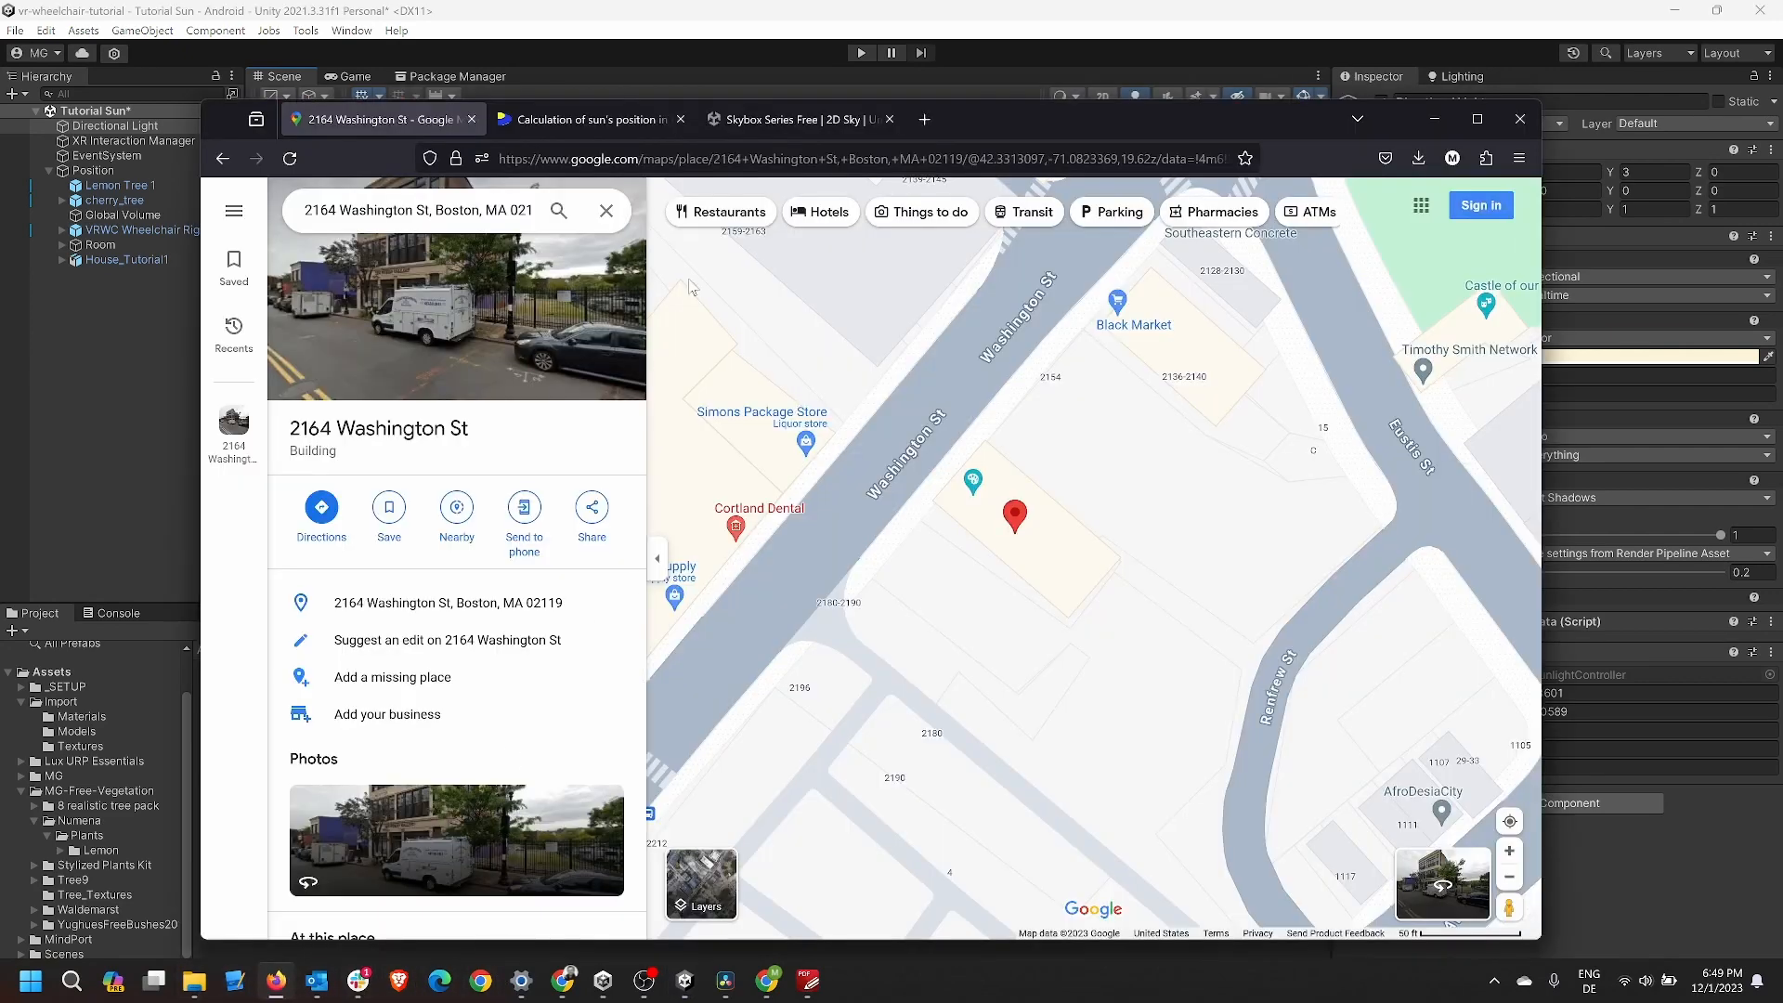
click(625, 114)
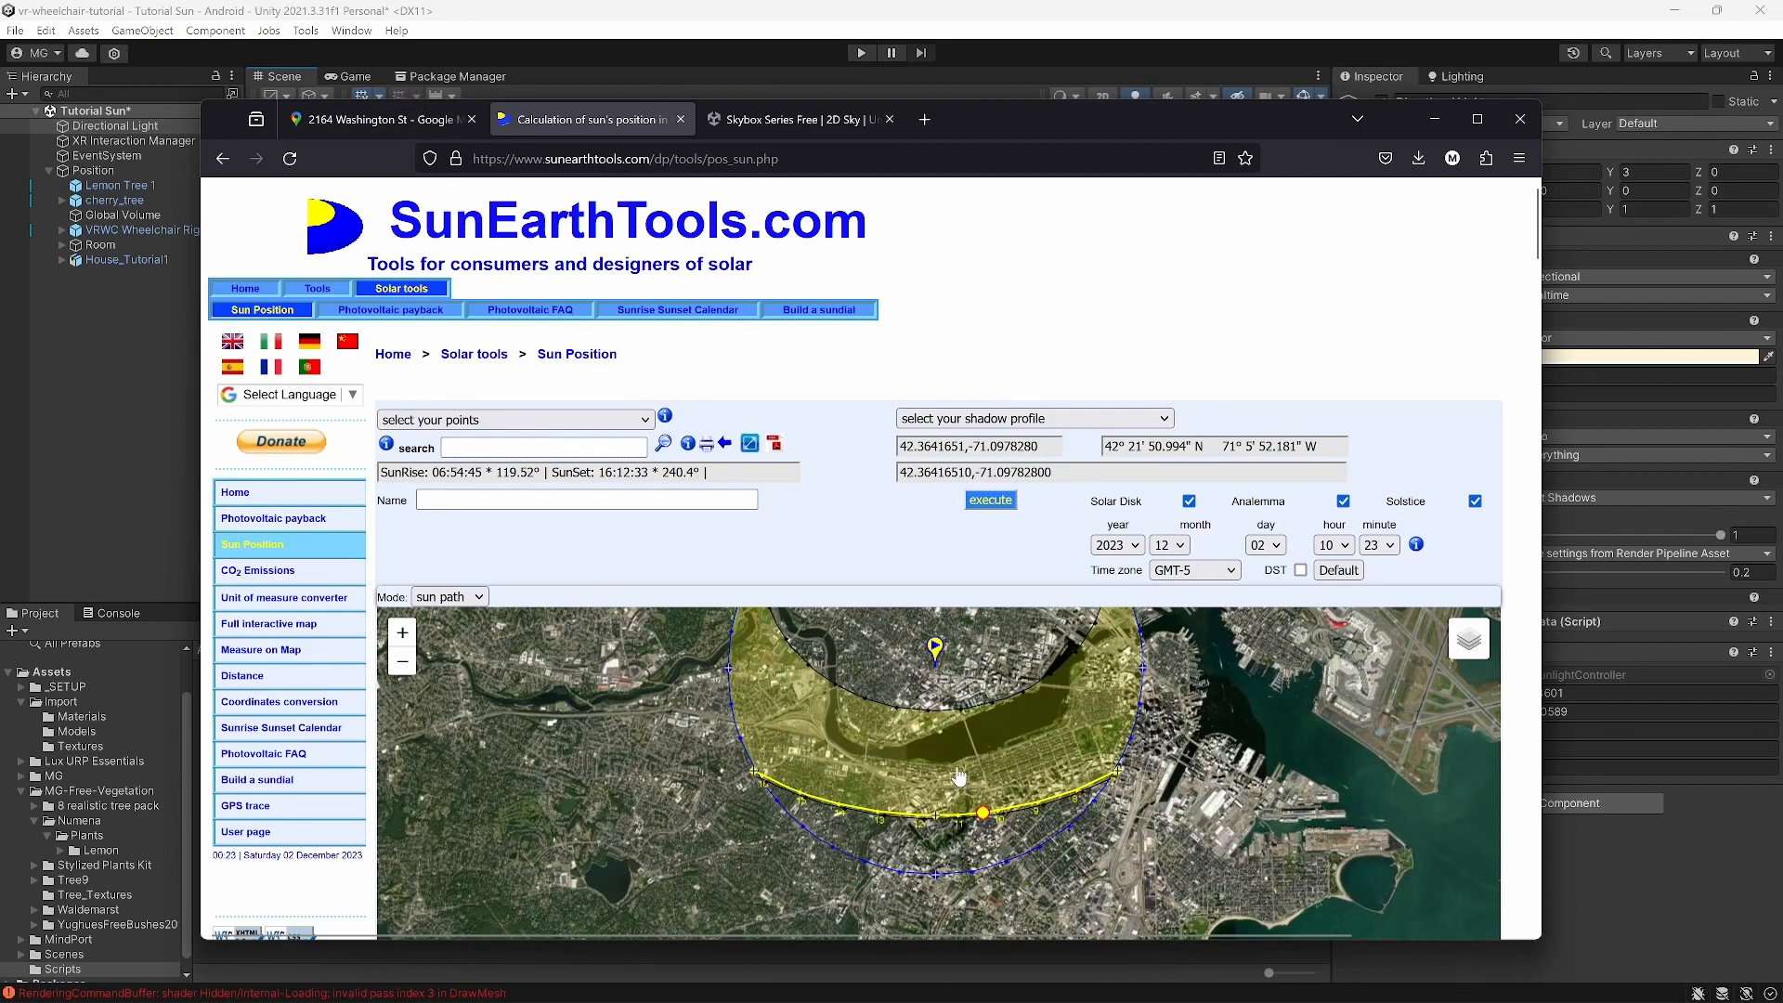
click(920, 823)
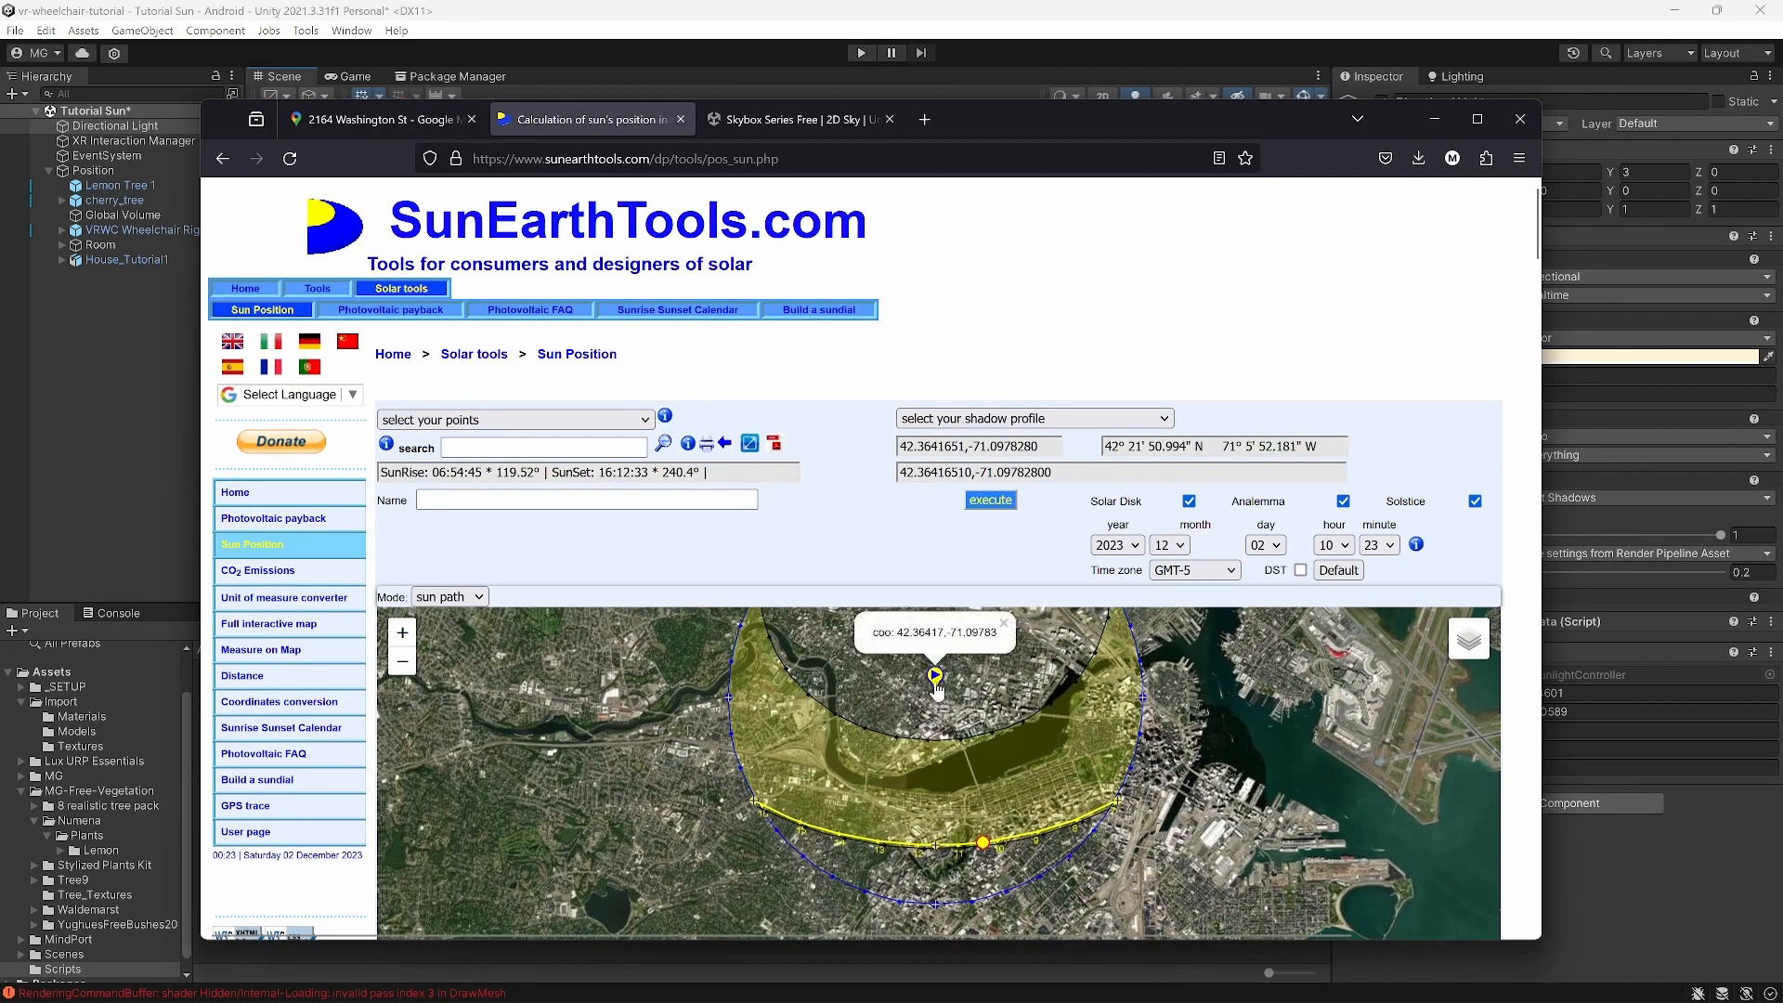
click(933, 680)
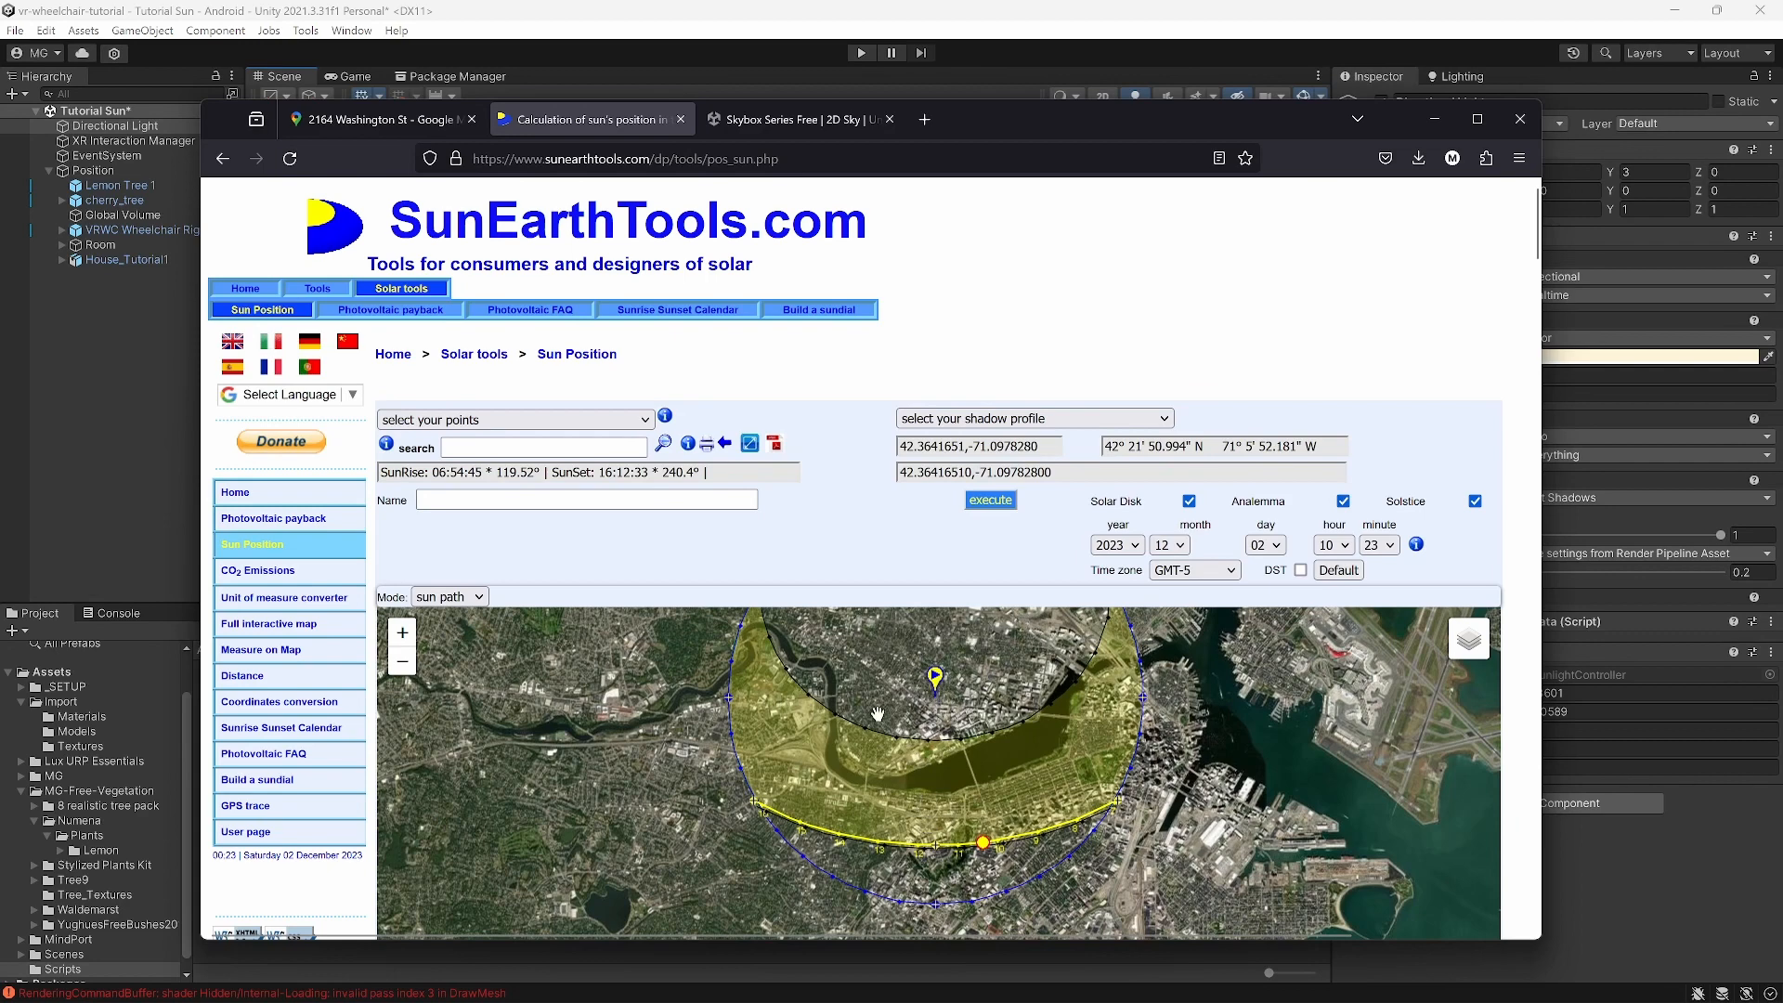
scroll(951, 689, down, 1)
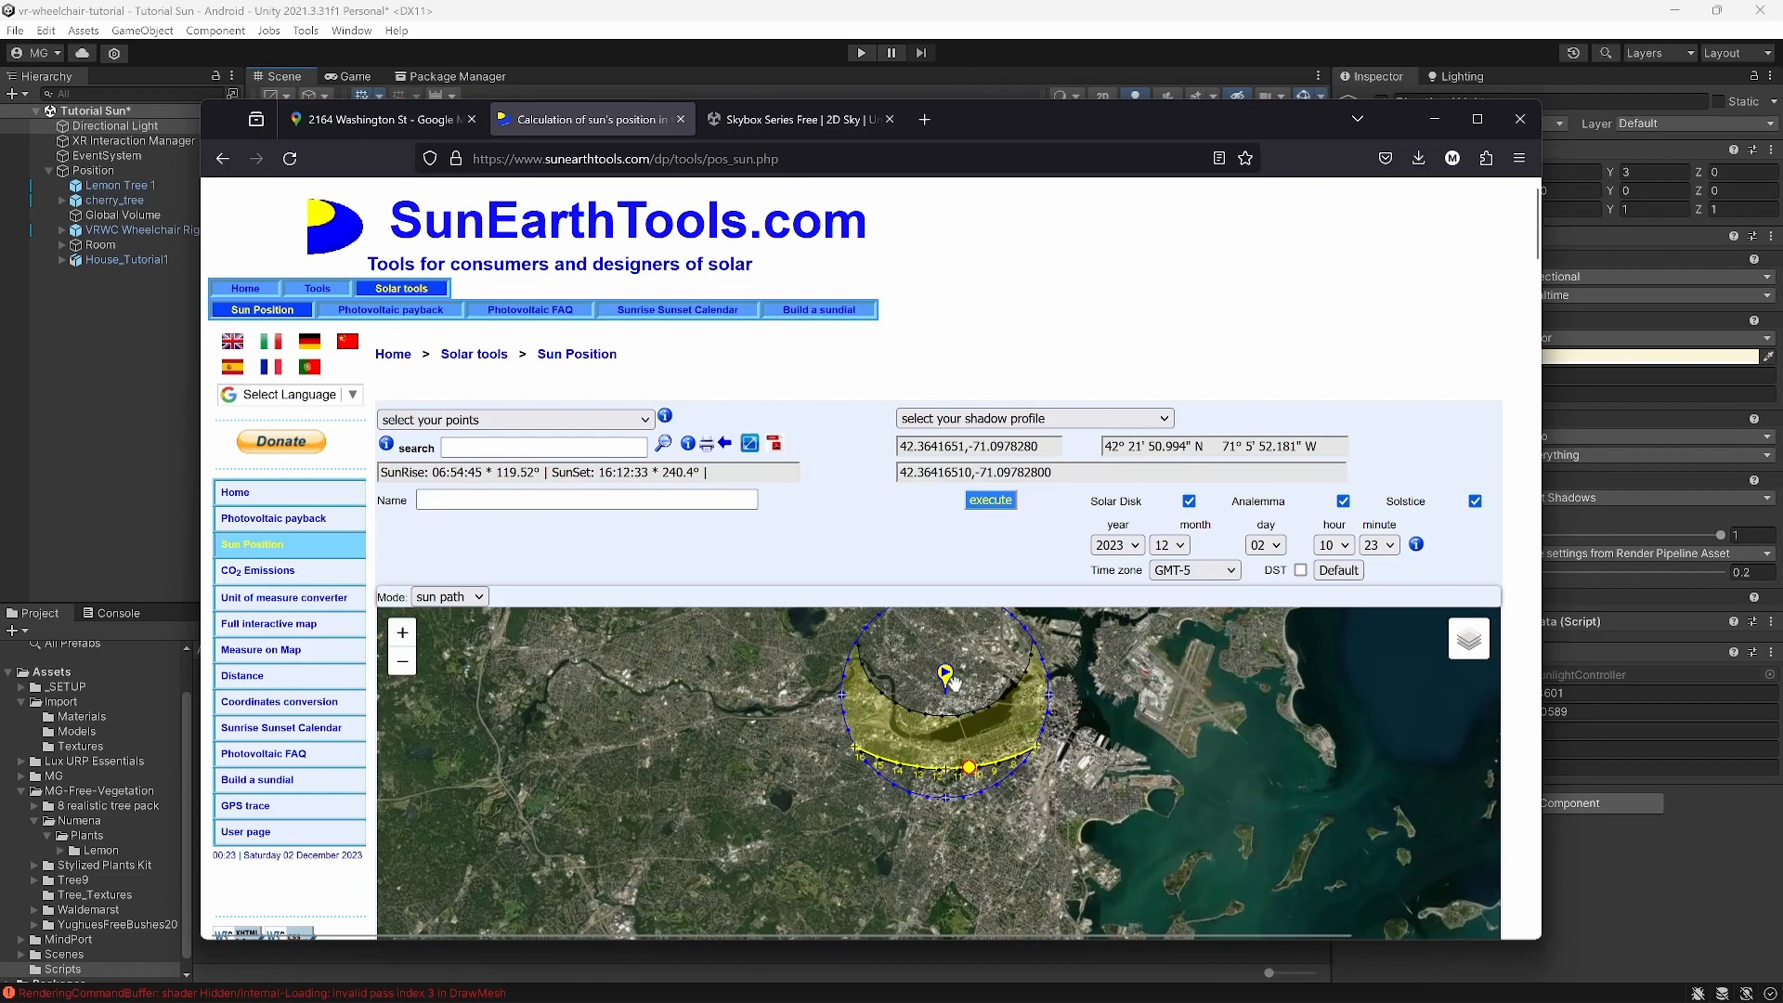
double_click(1073, 115)
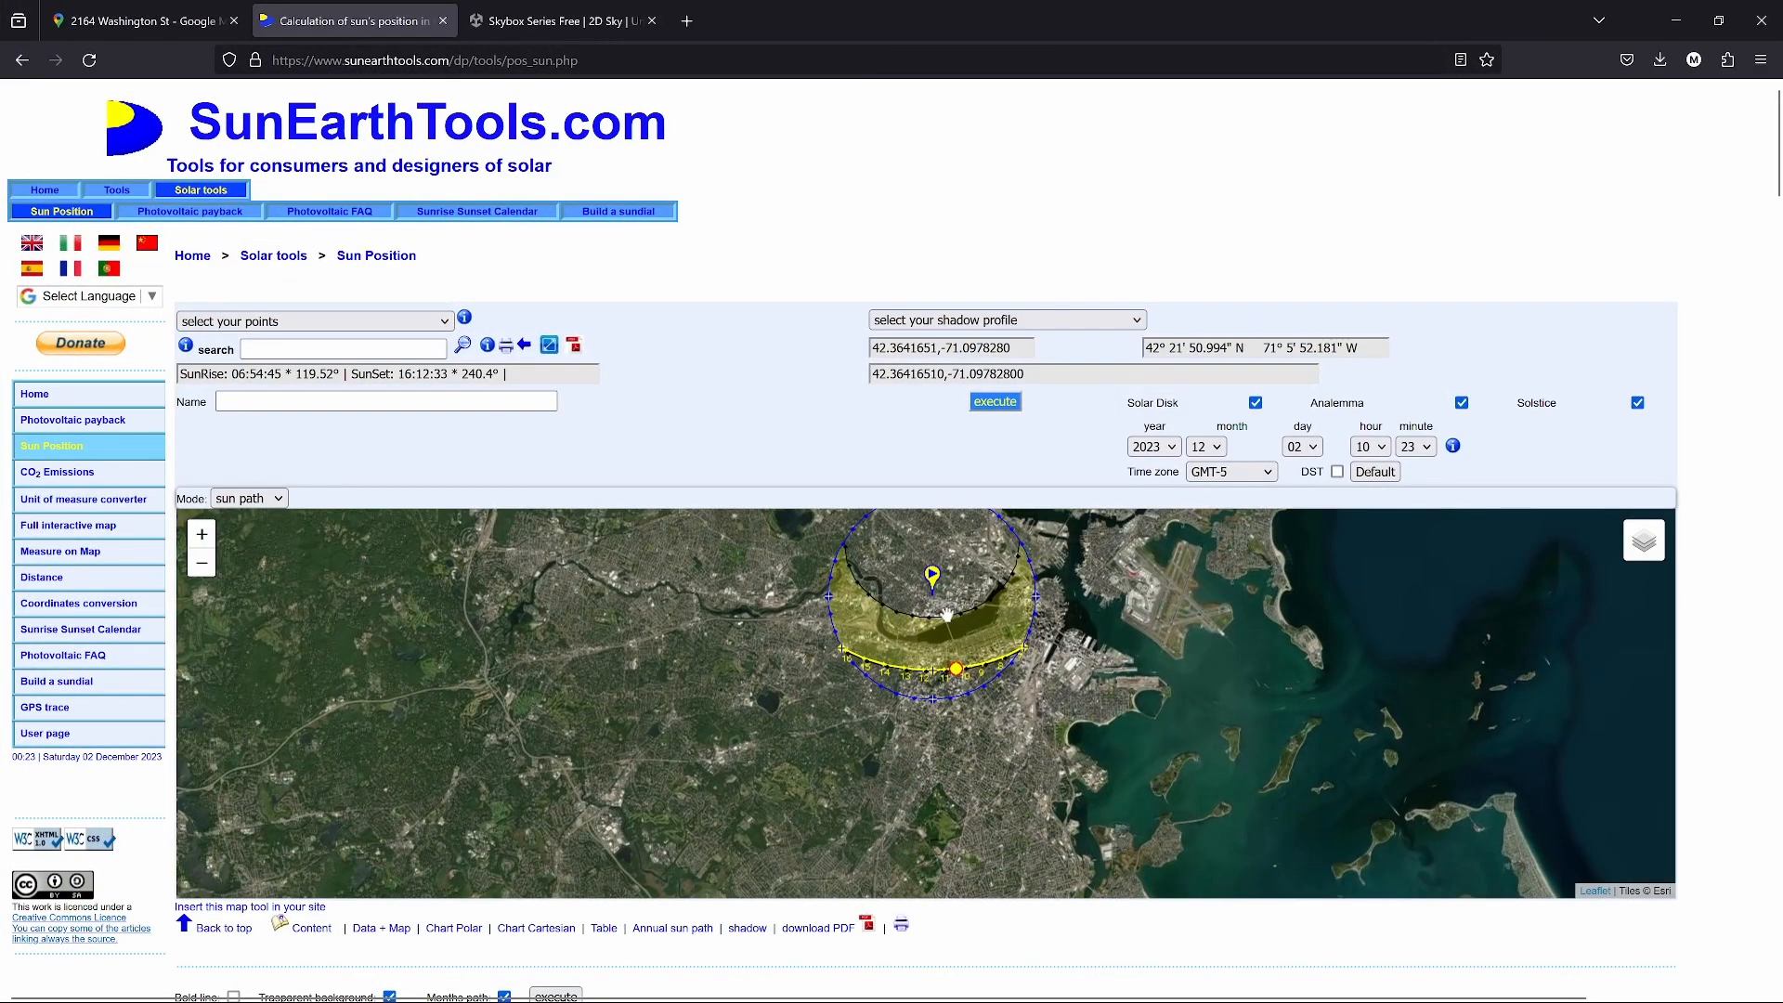
scroll(956, 624, up, 2)
scroll(942, 632, down, 1)
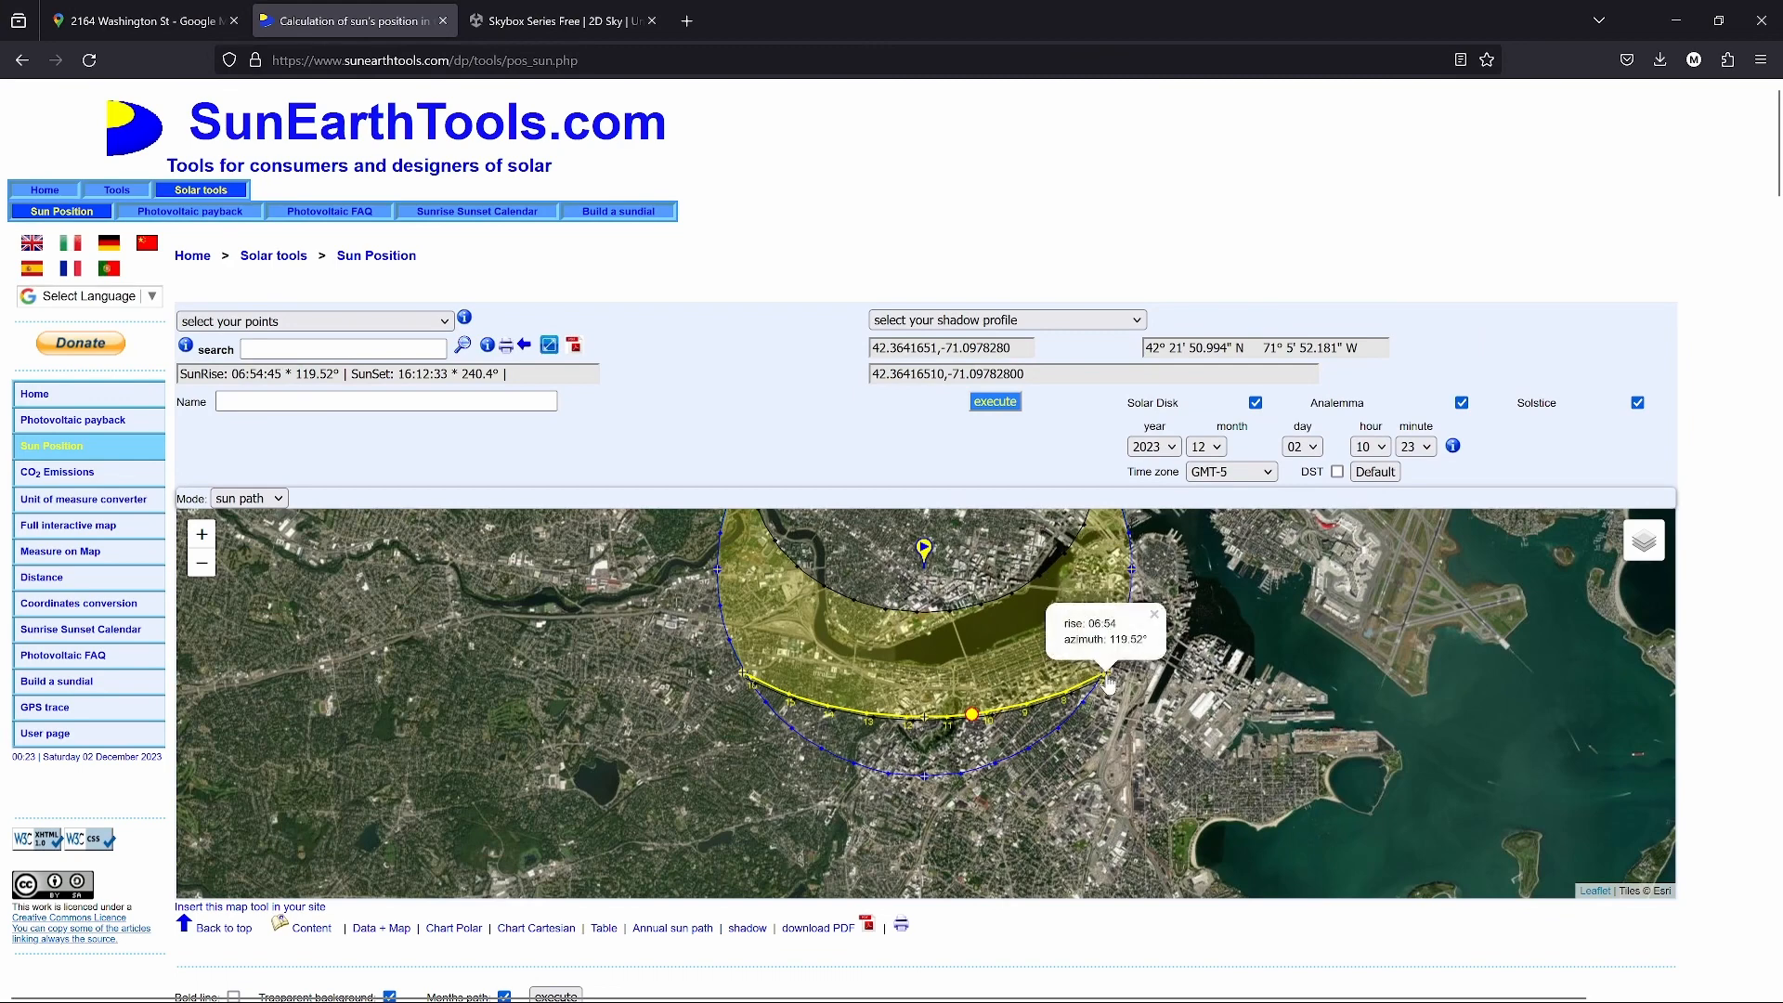
Step: Read the 13:00 sun position, 22.64° elevation and 201.65° azimuth, then return to Unity
mouse_move(1106, 682)
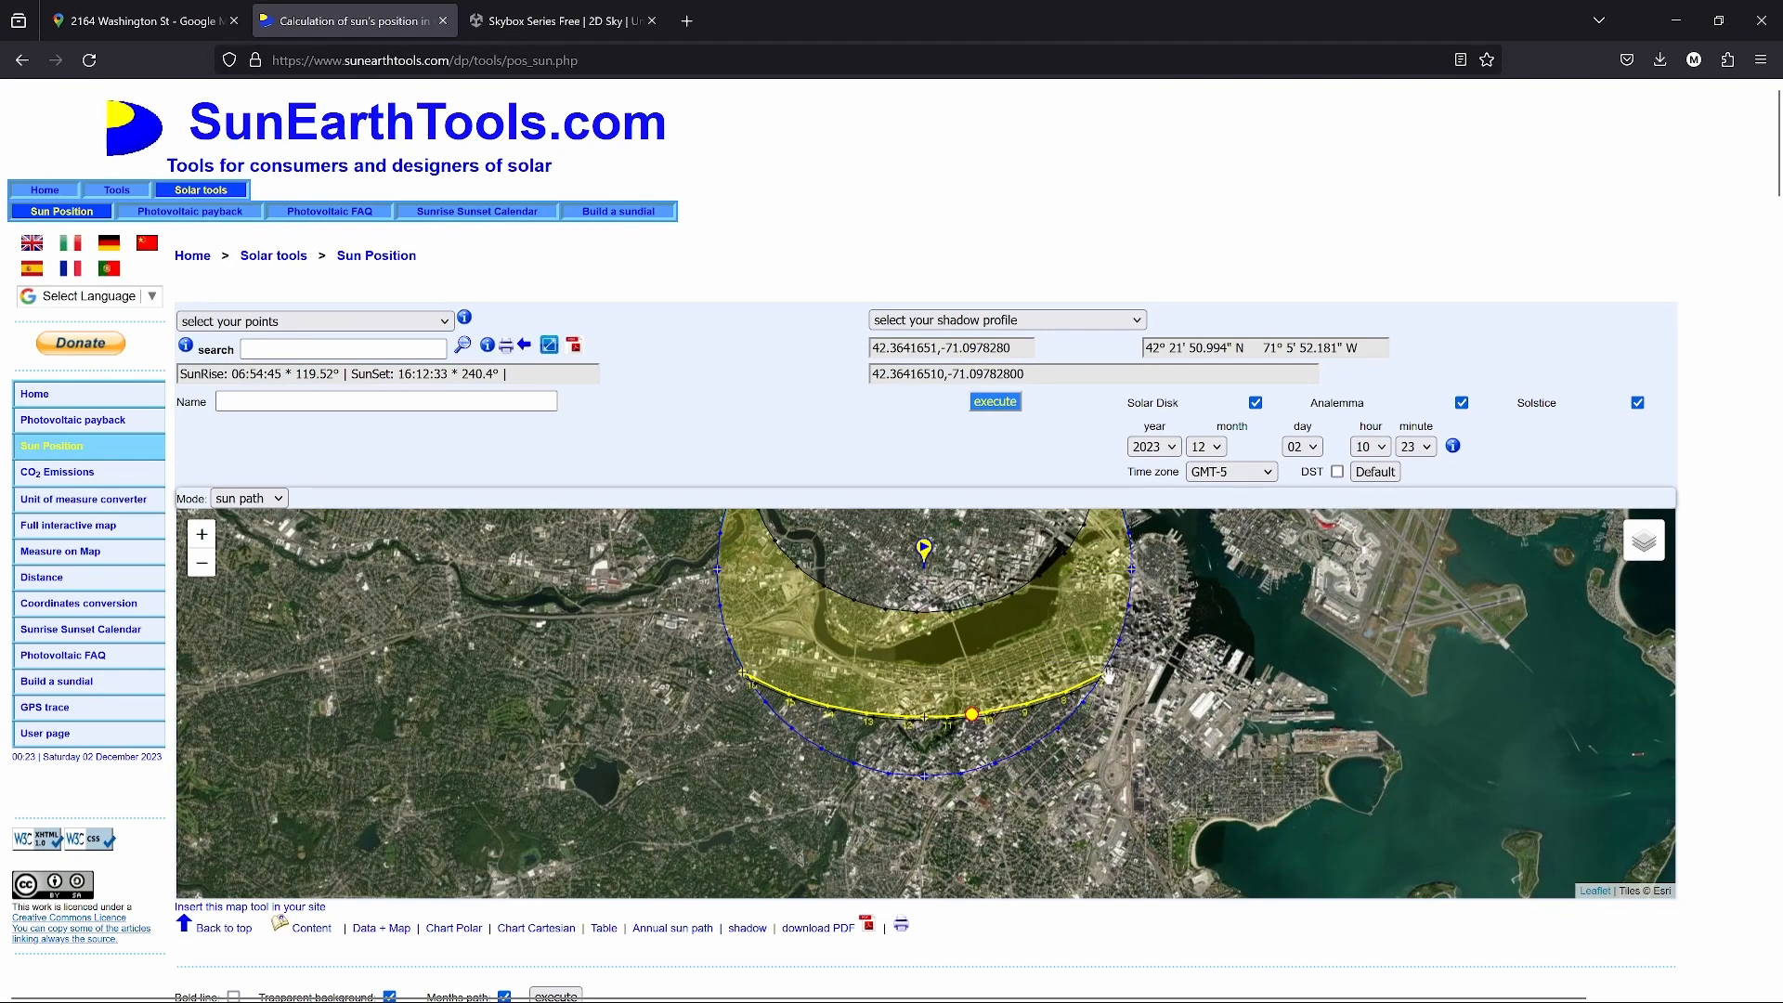
click(1107, 679)
mouse_move(1050, 693)
mouse_move(743, 681)
mouse_move(927, 749)
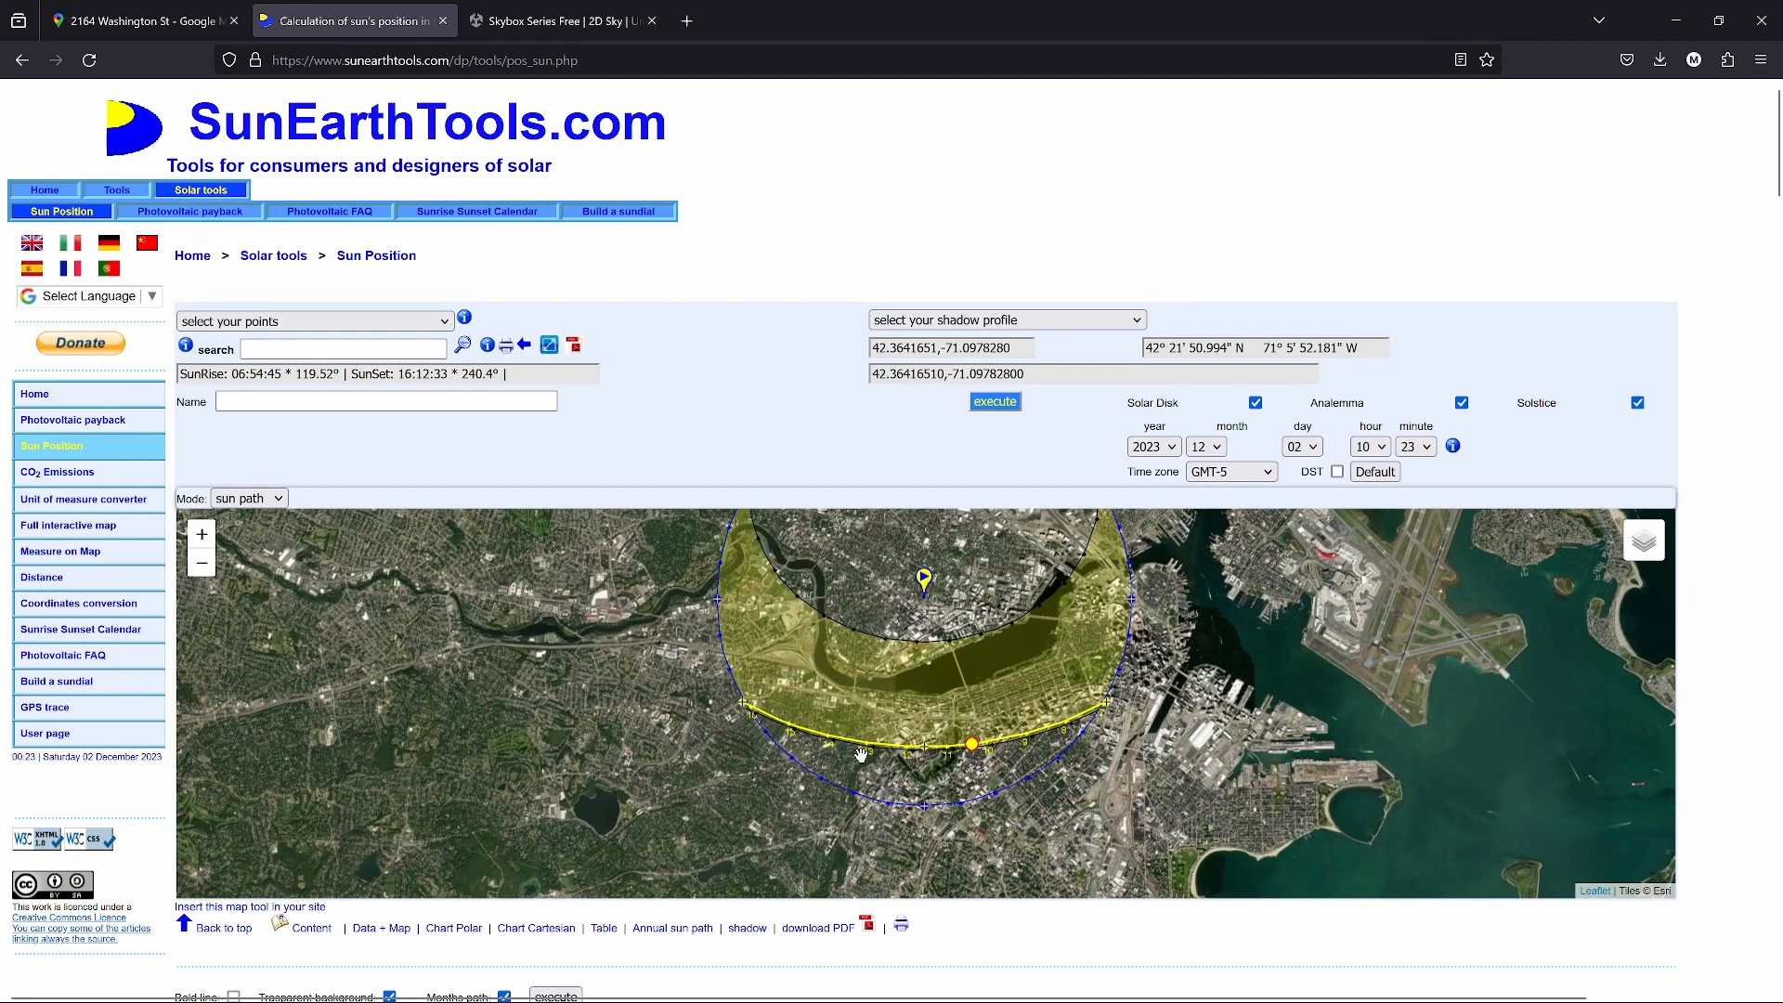
mouse_move(866, 751)
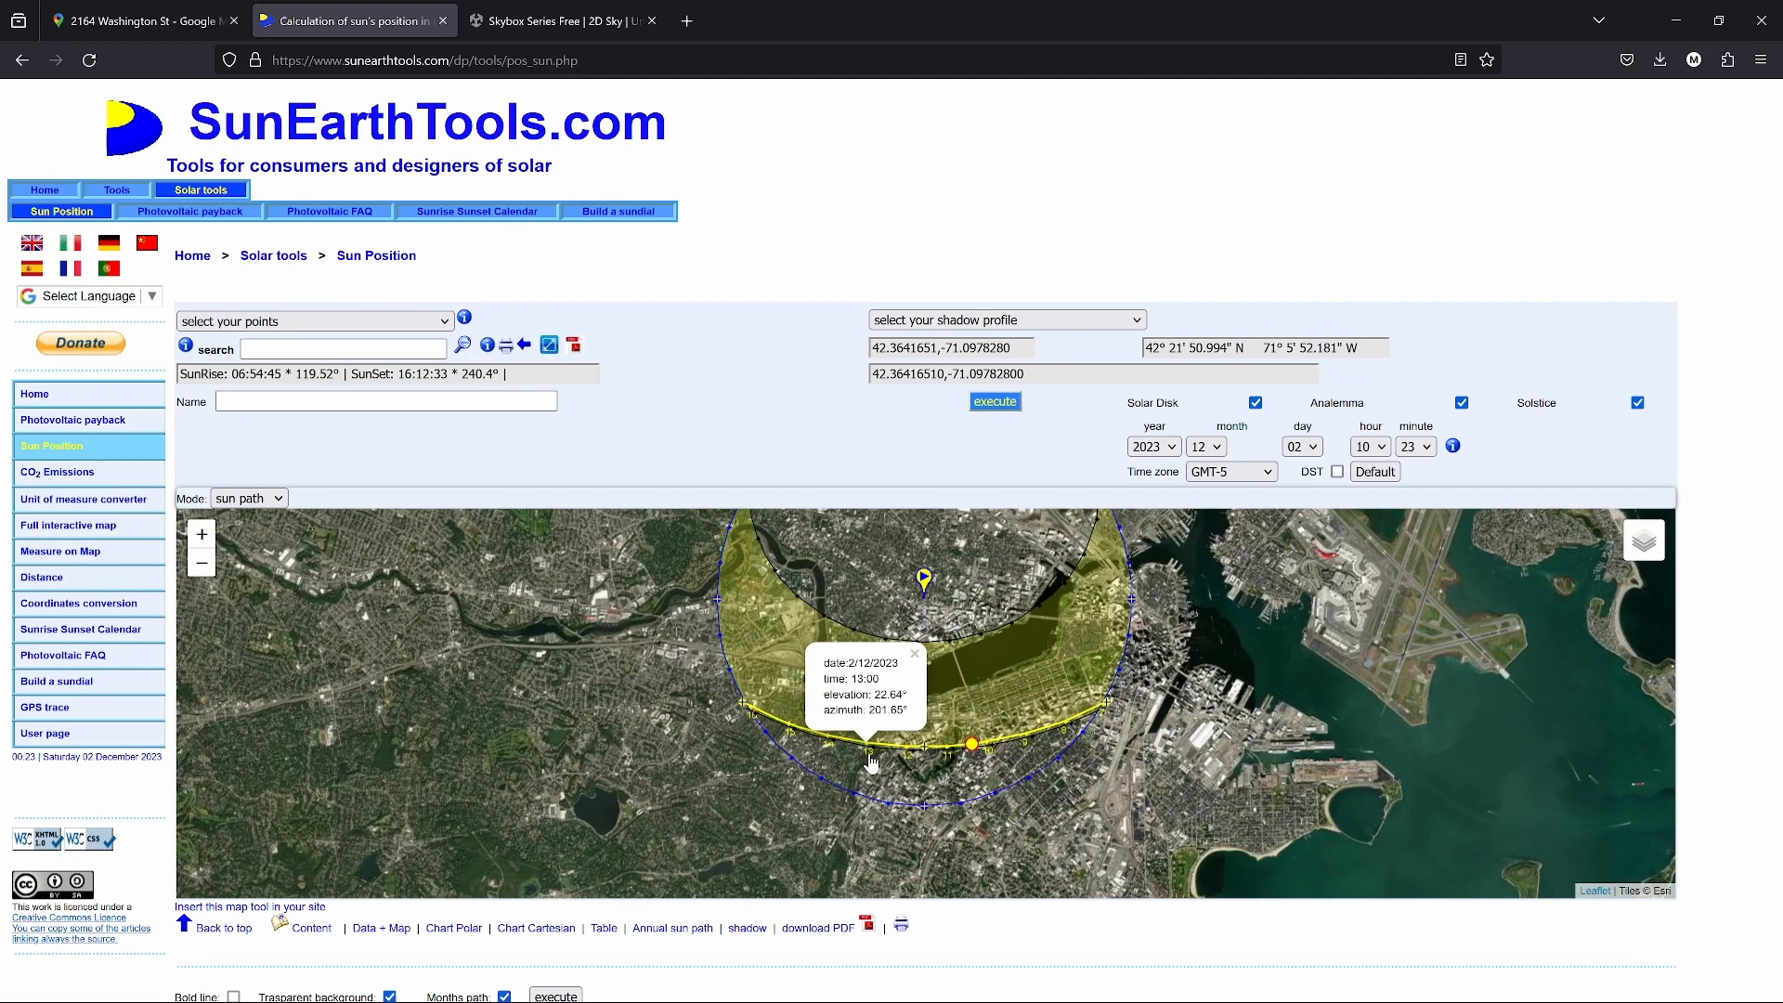
mouse_move(586, 979)
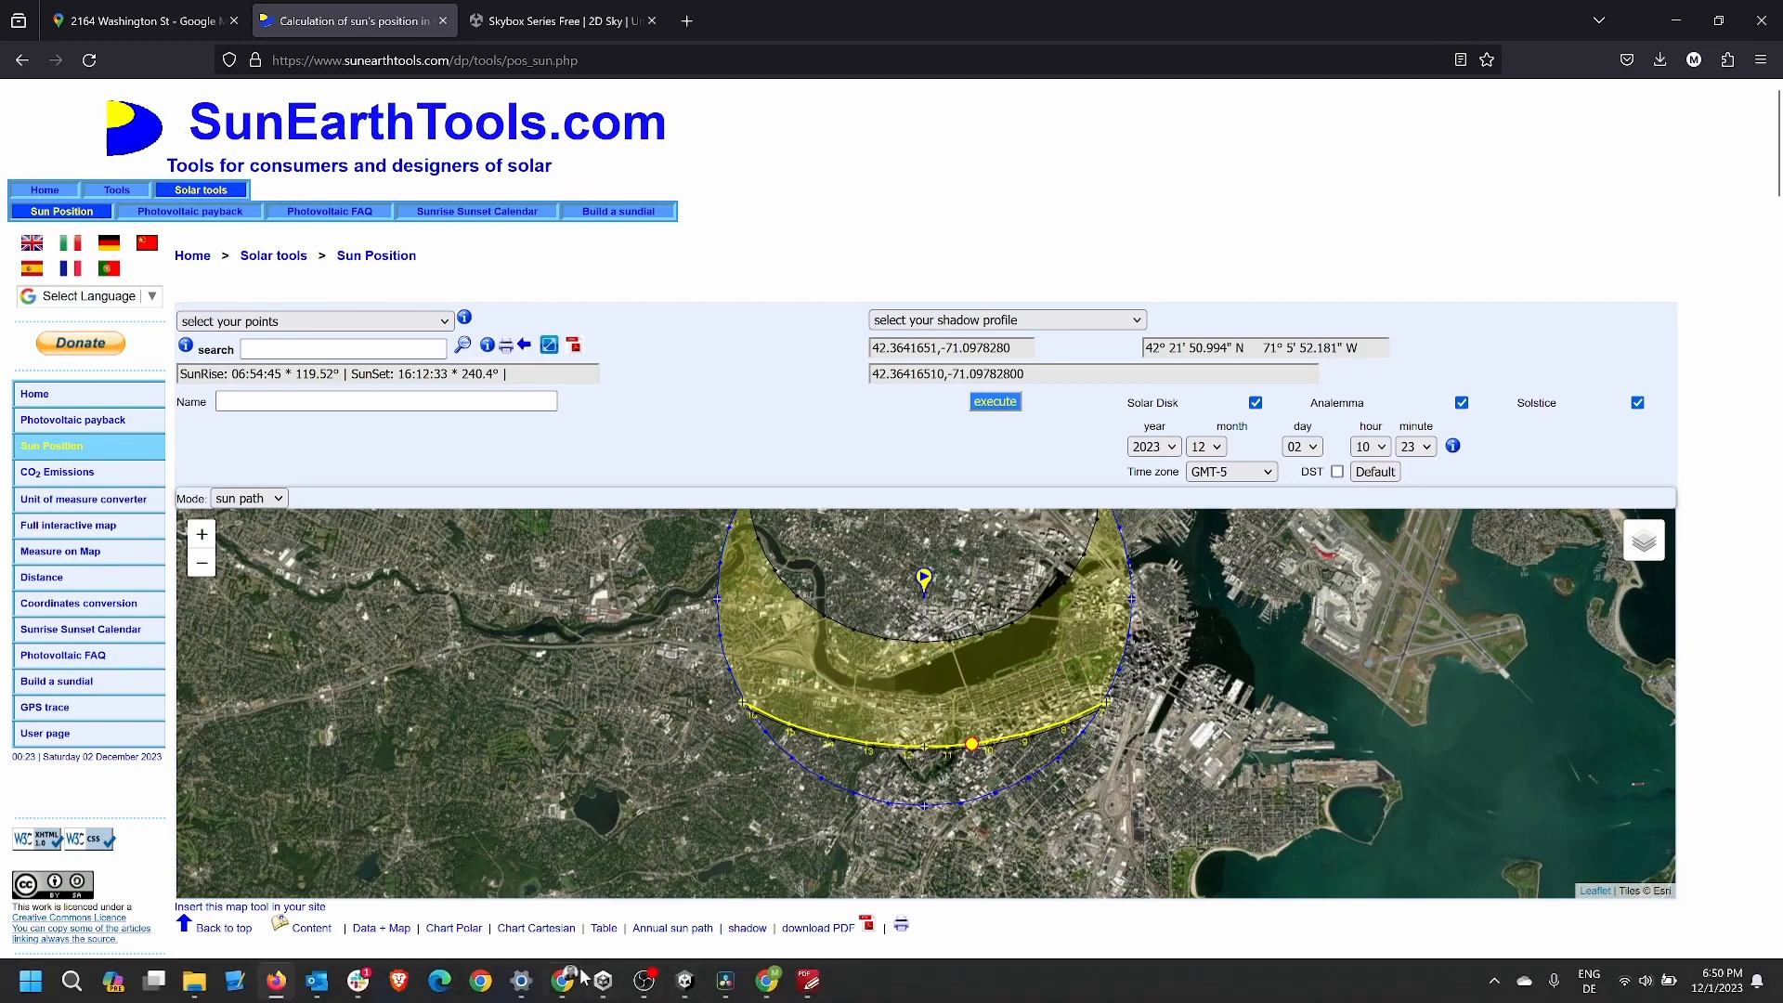
click(726, 981)
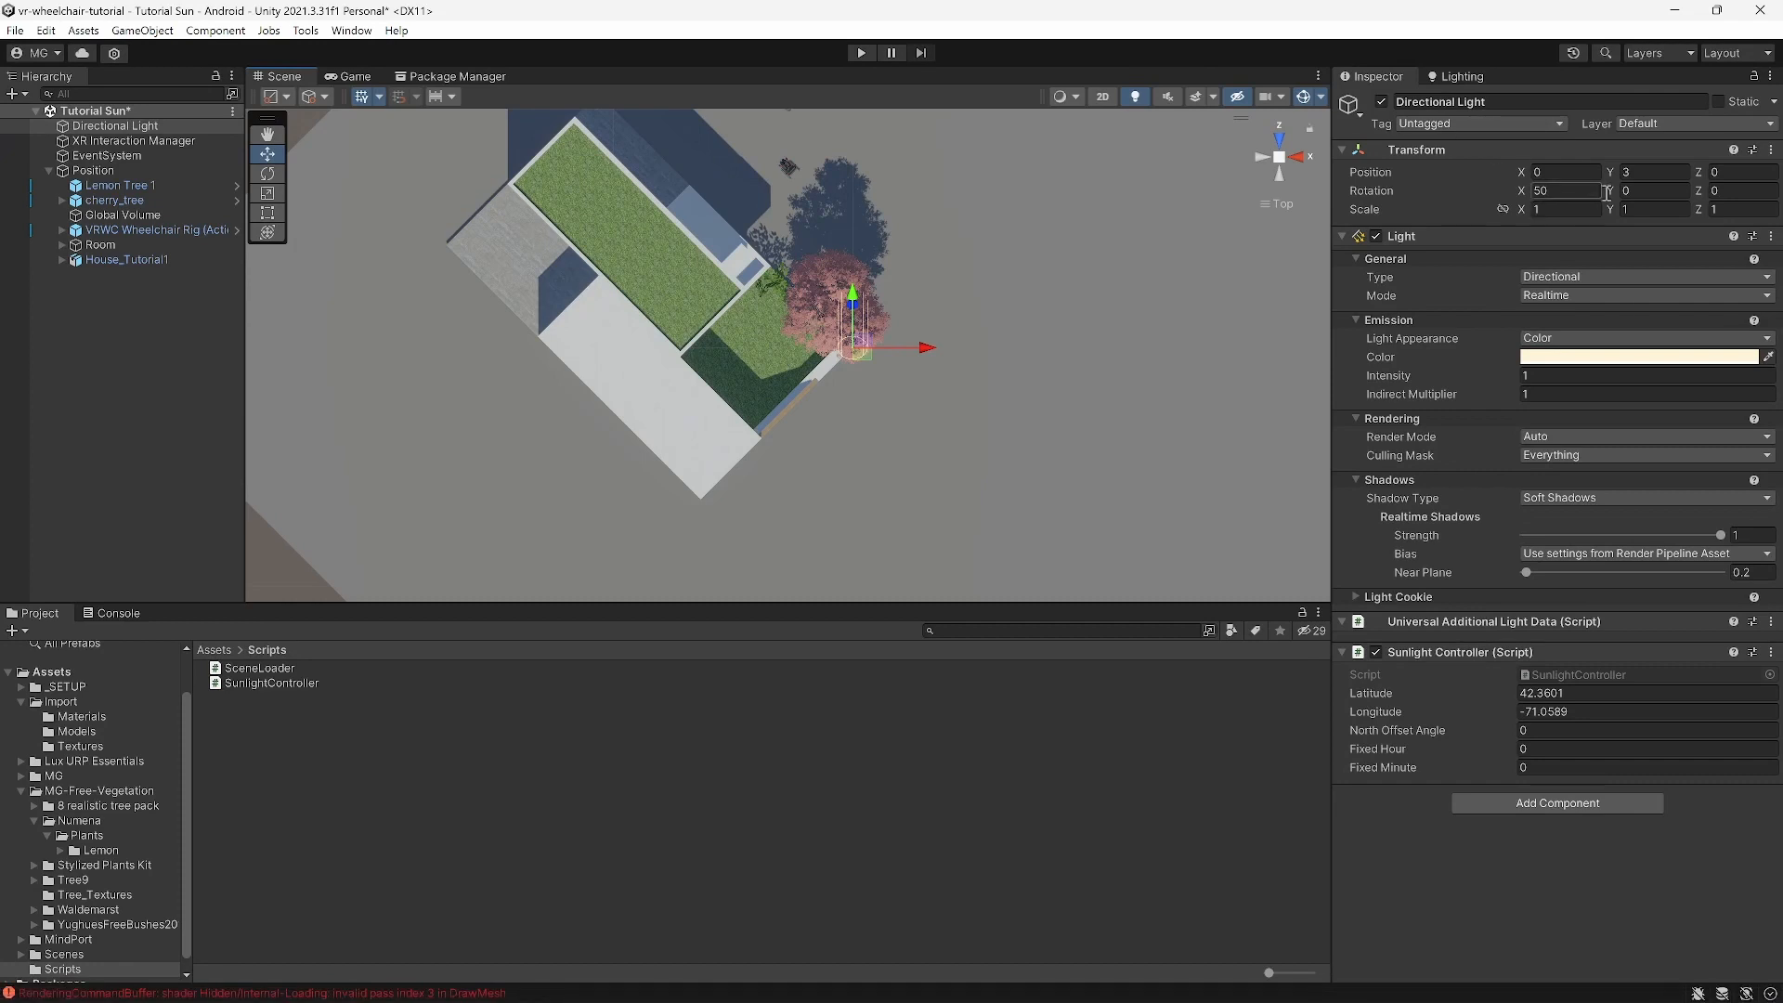
Step: Set the Directional Light's X rotation to 22 to match the sun's elevation
click(1638, 191)
click(1640, 191)
click(1585, 188)
text(2)
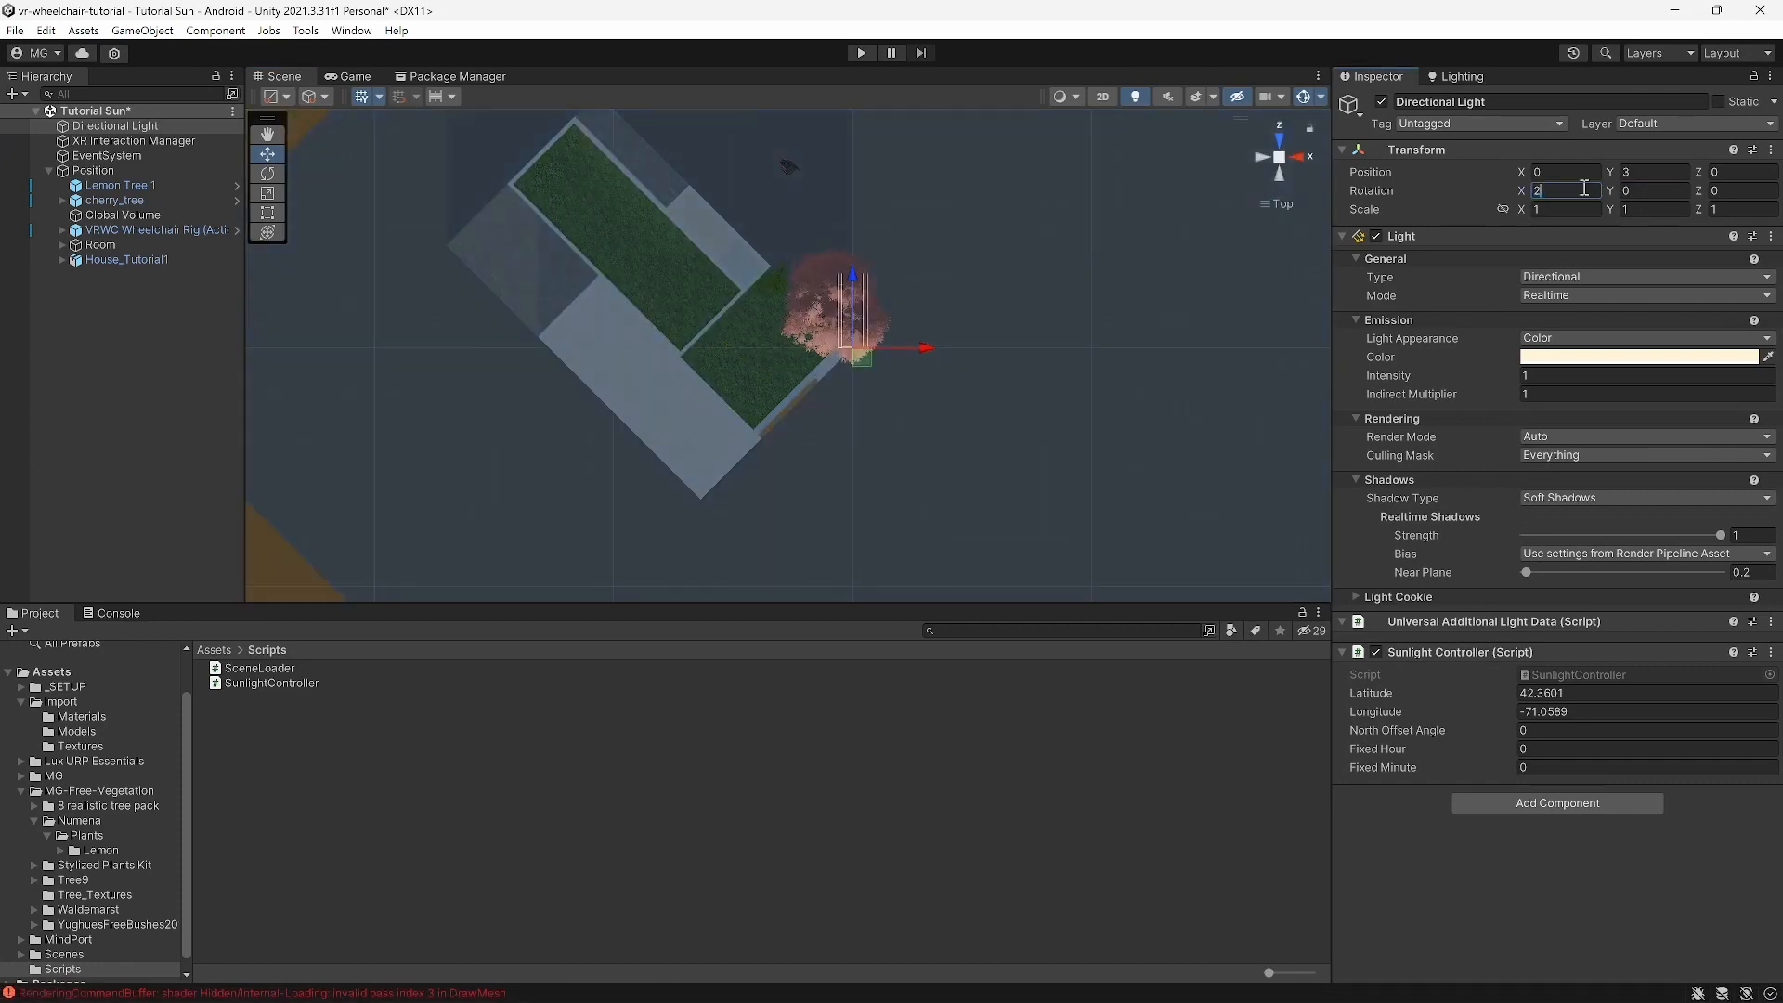
text(2)
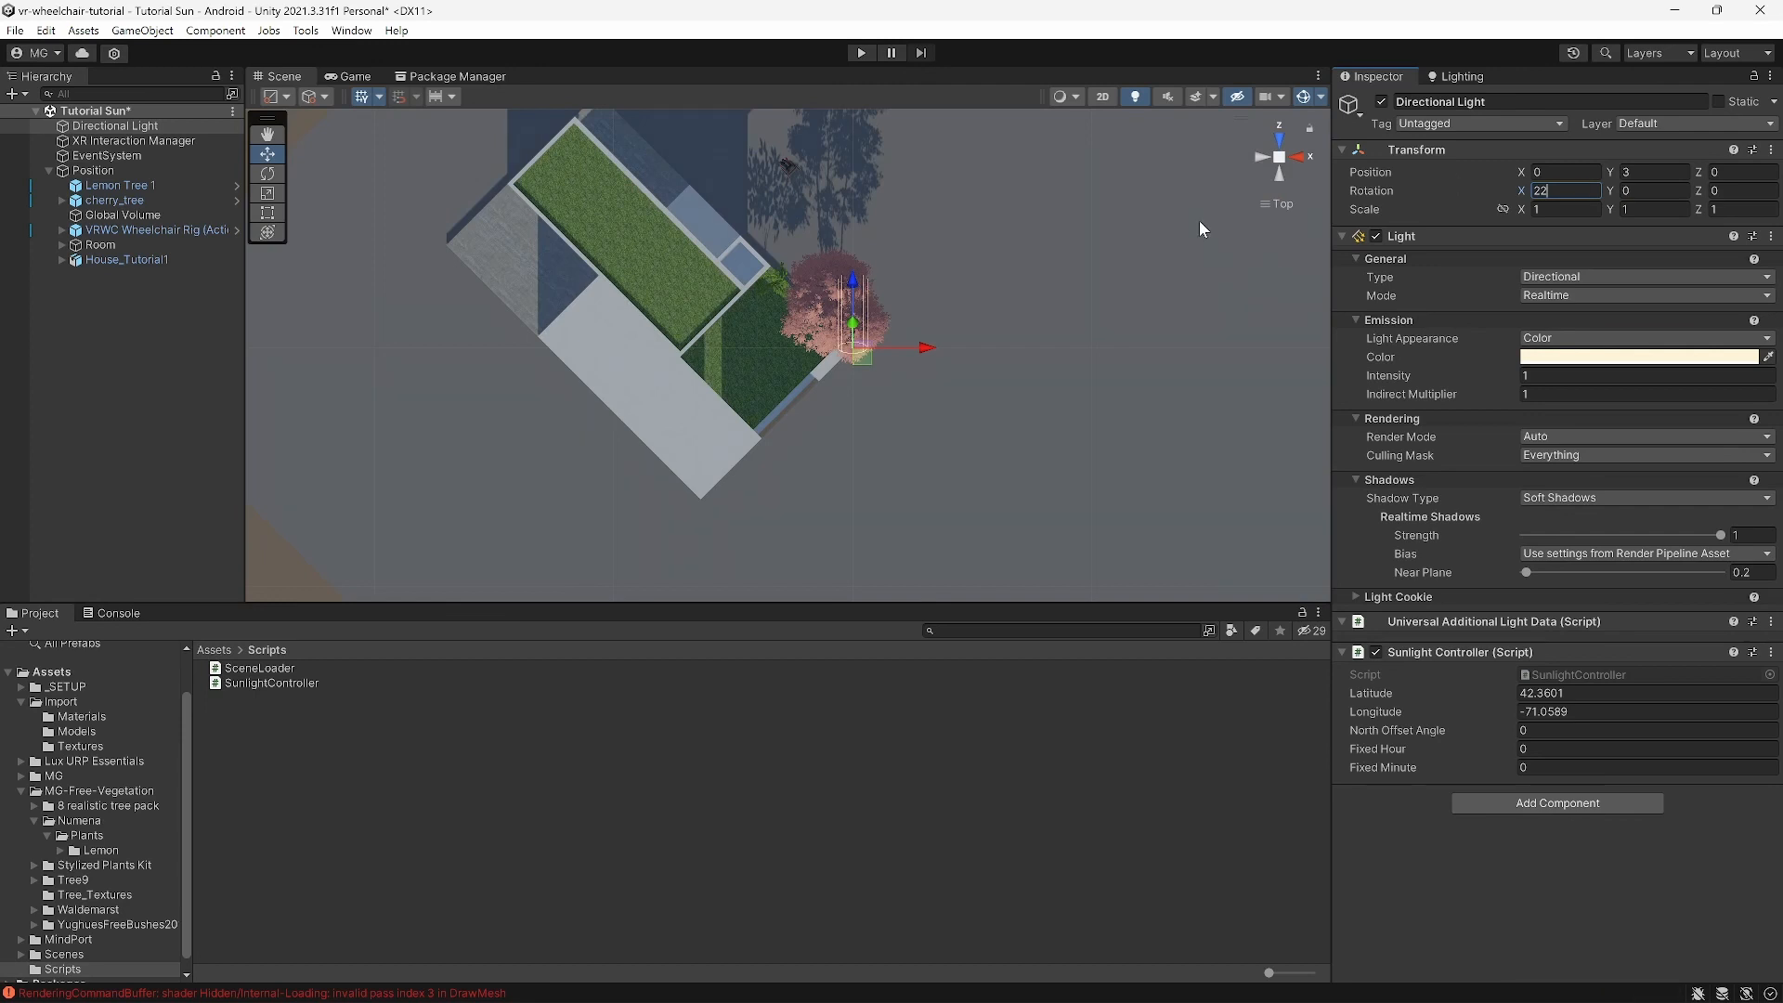
scroll(922, 350, down, 4)
middle_drag(939, 304, 940, 341)
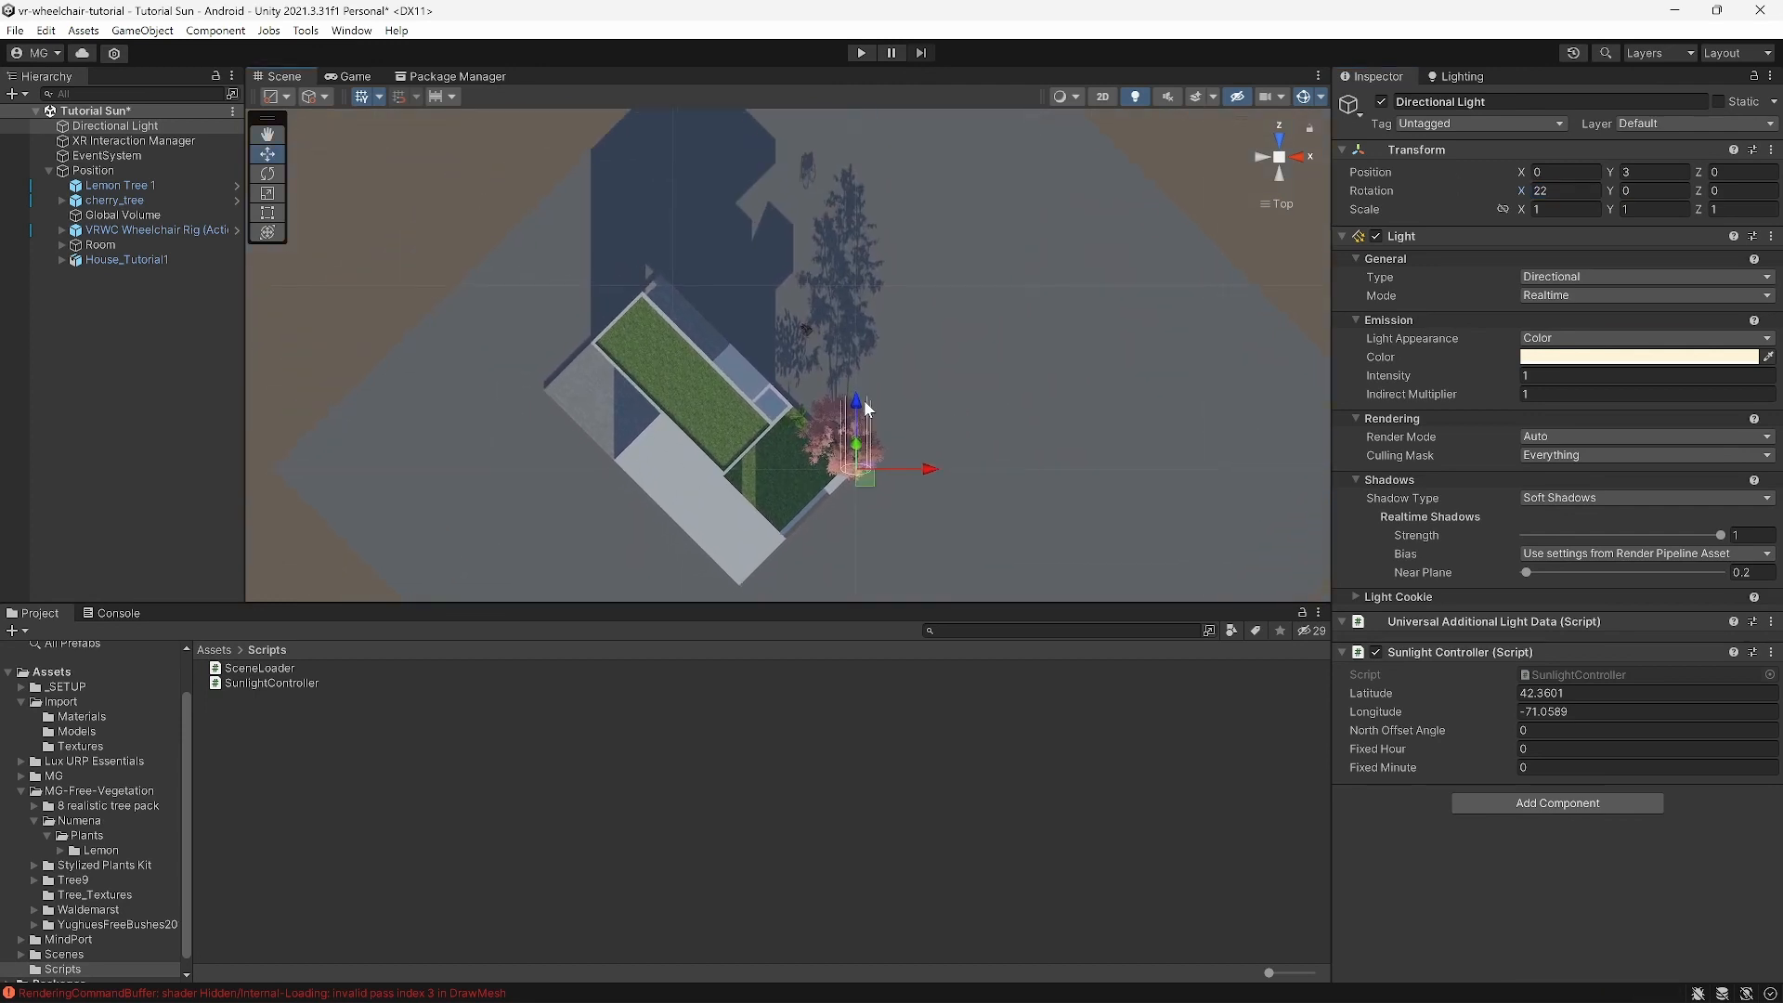
scroll(866, 394, up, 4)
middle_drag(870, 387, 854, 409)
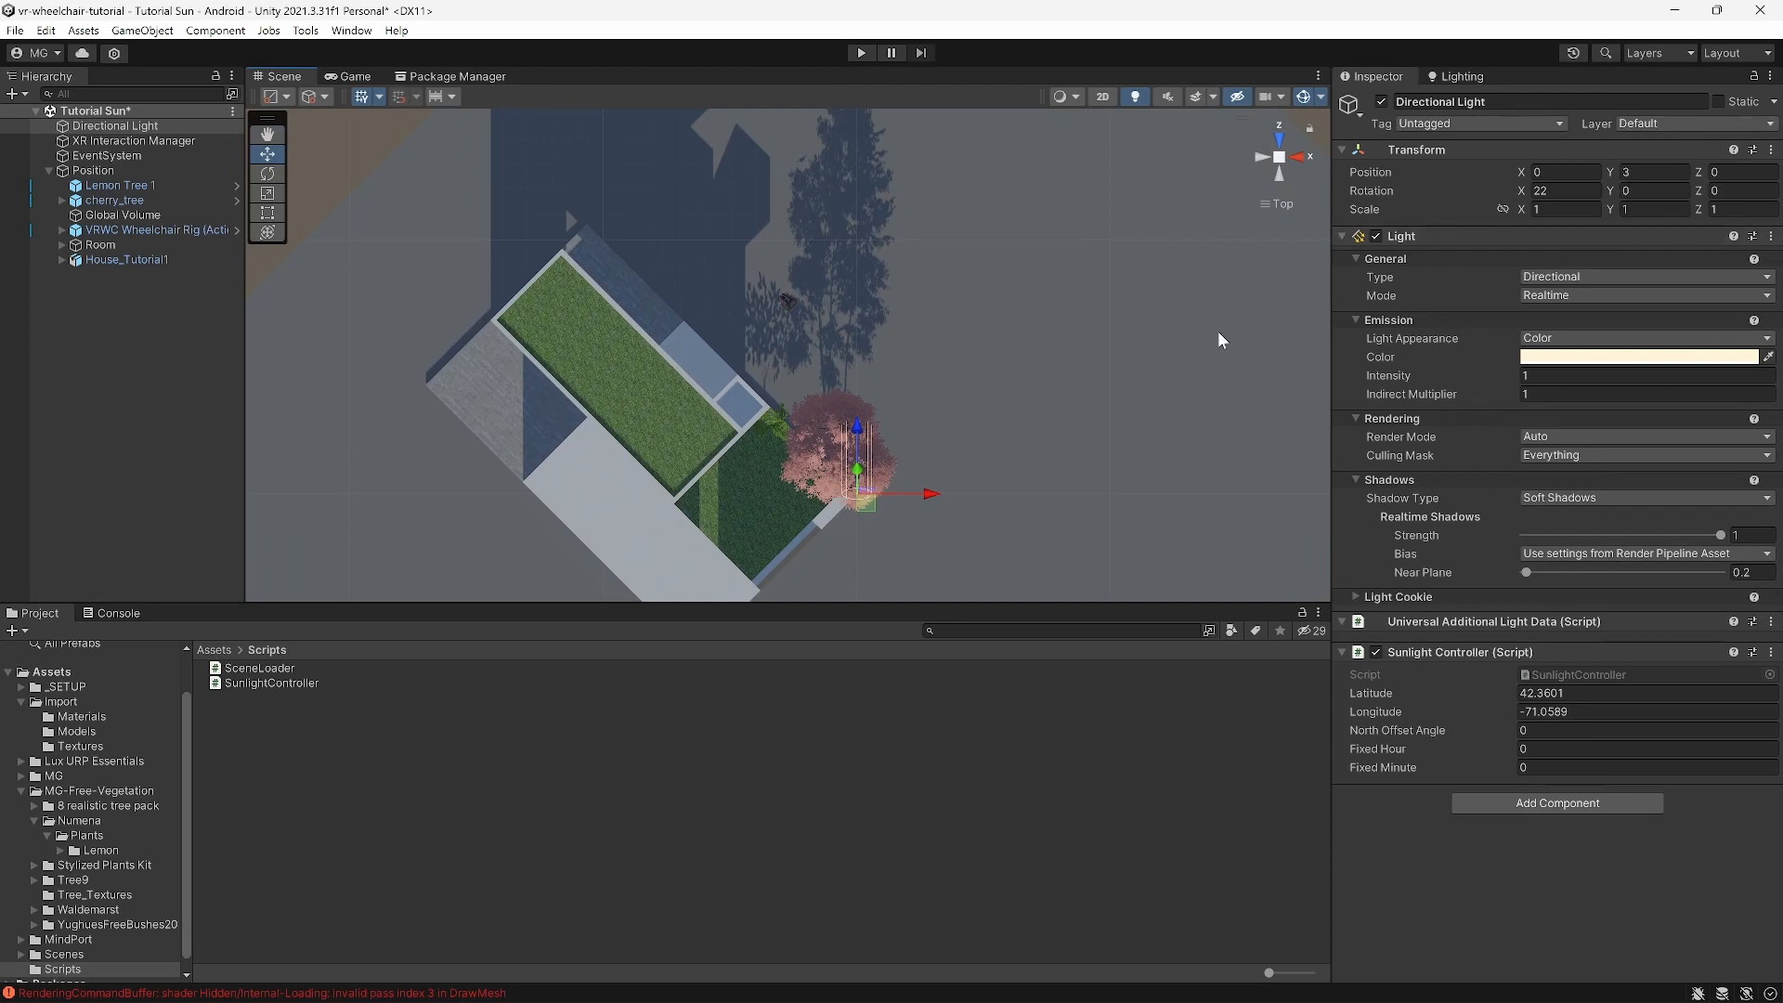
Step: Swing the light around its vertical axis and settle its Y rotation at 20
drag(1612, 190, 217, 253)
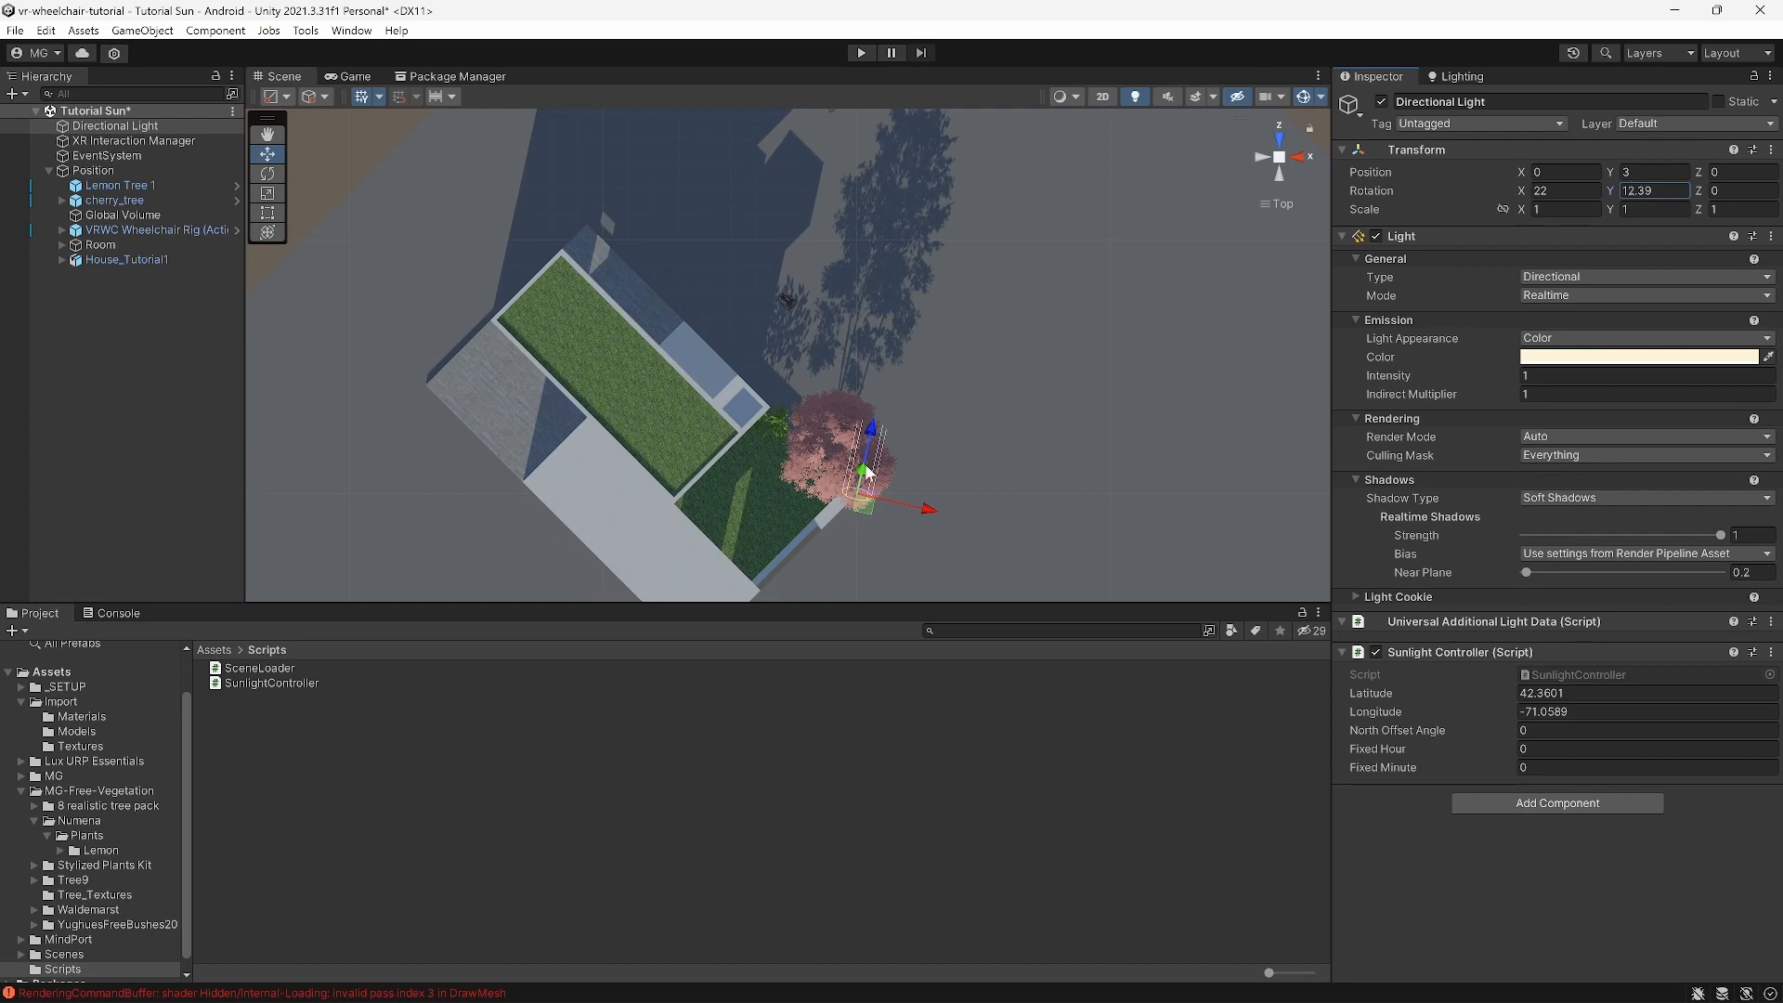
scroll(956, 339, down, 3)
middle_drag(947, 381, 940, 270)
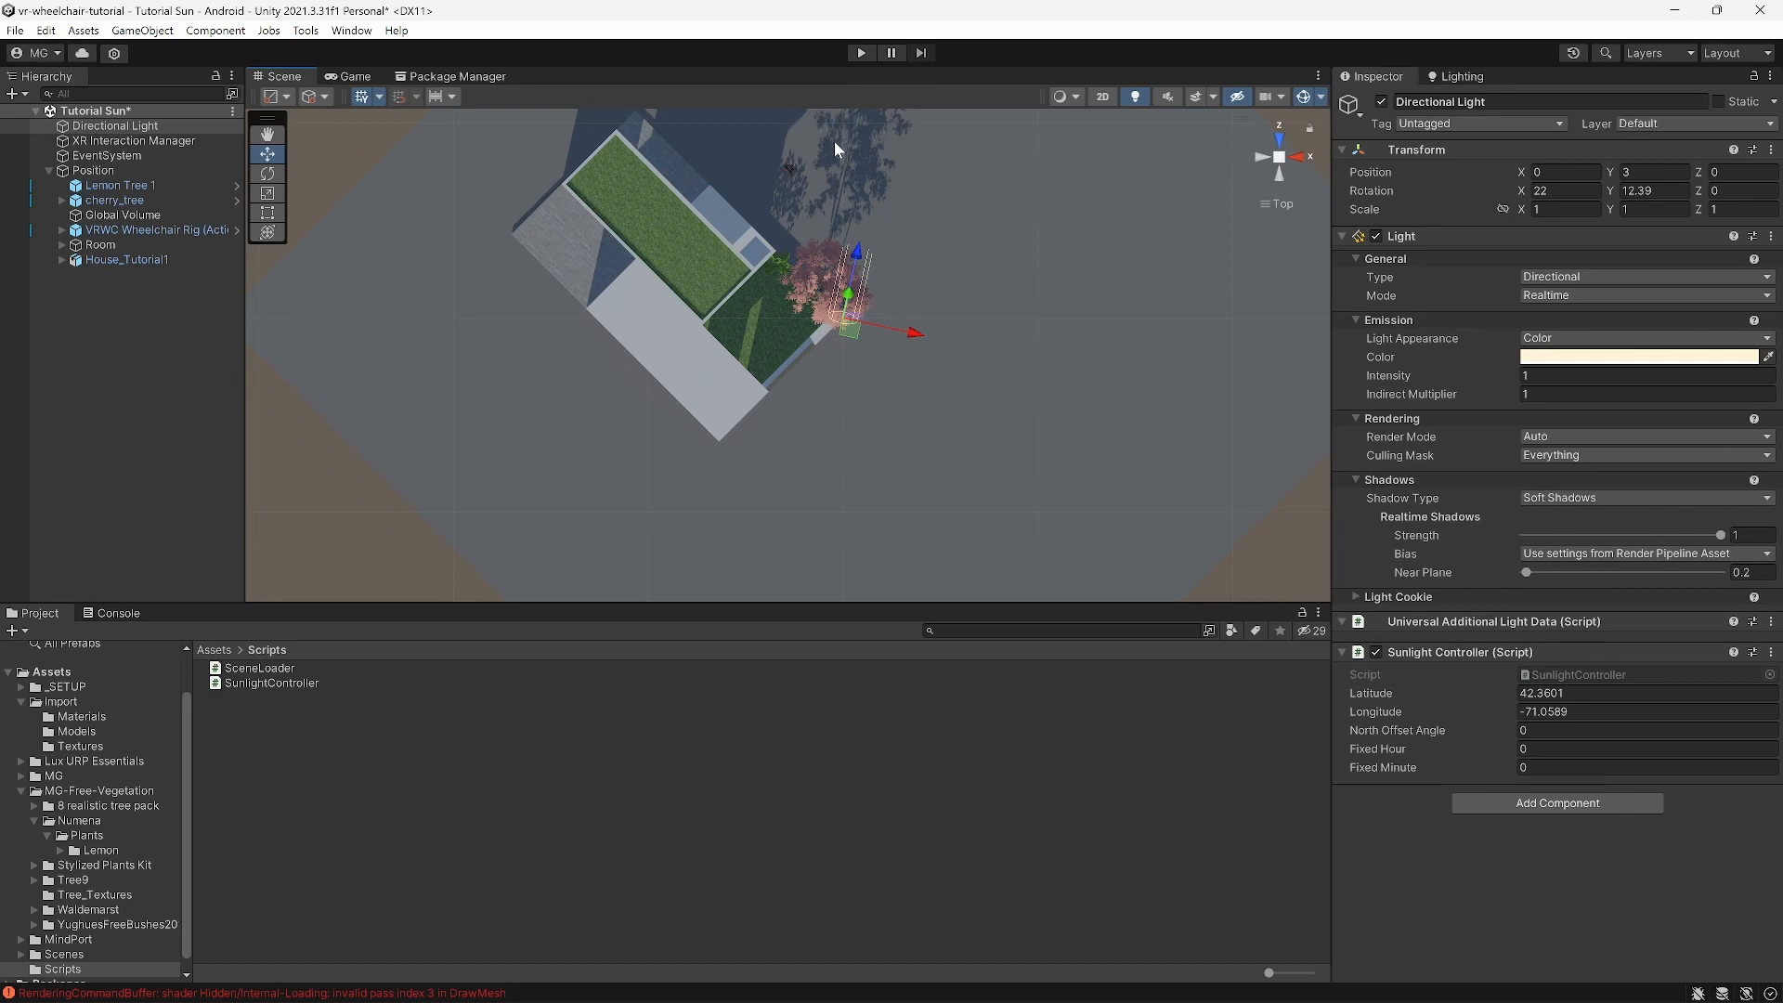
middle_drag(838, 145, 839, 204)
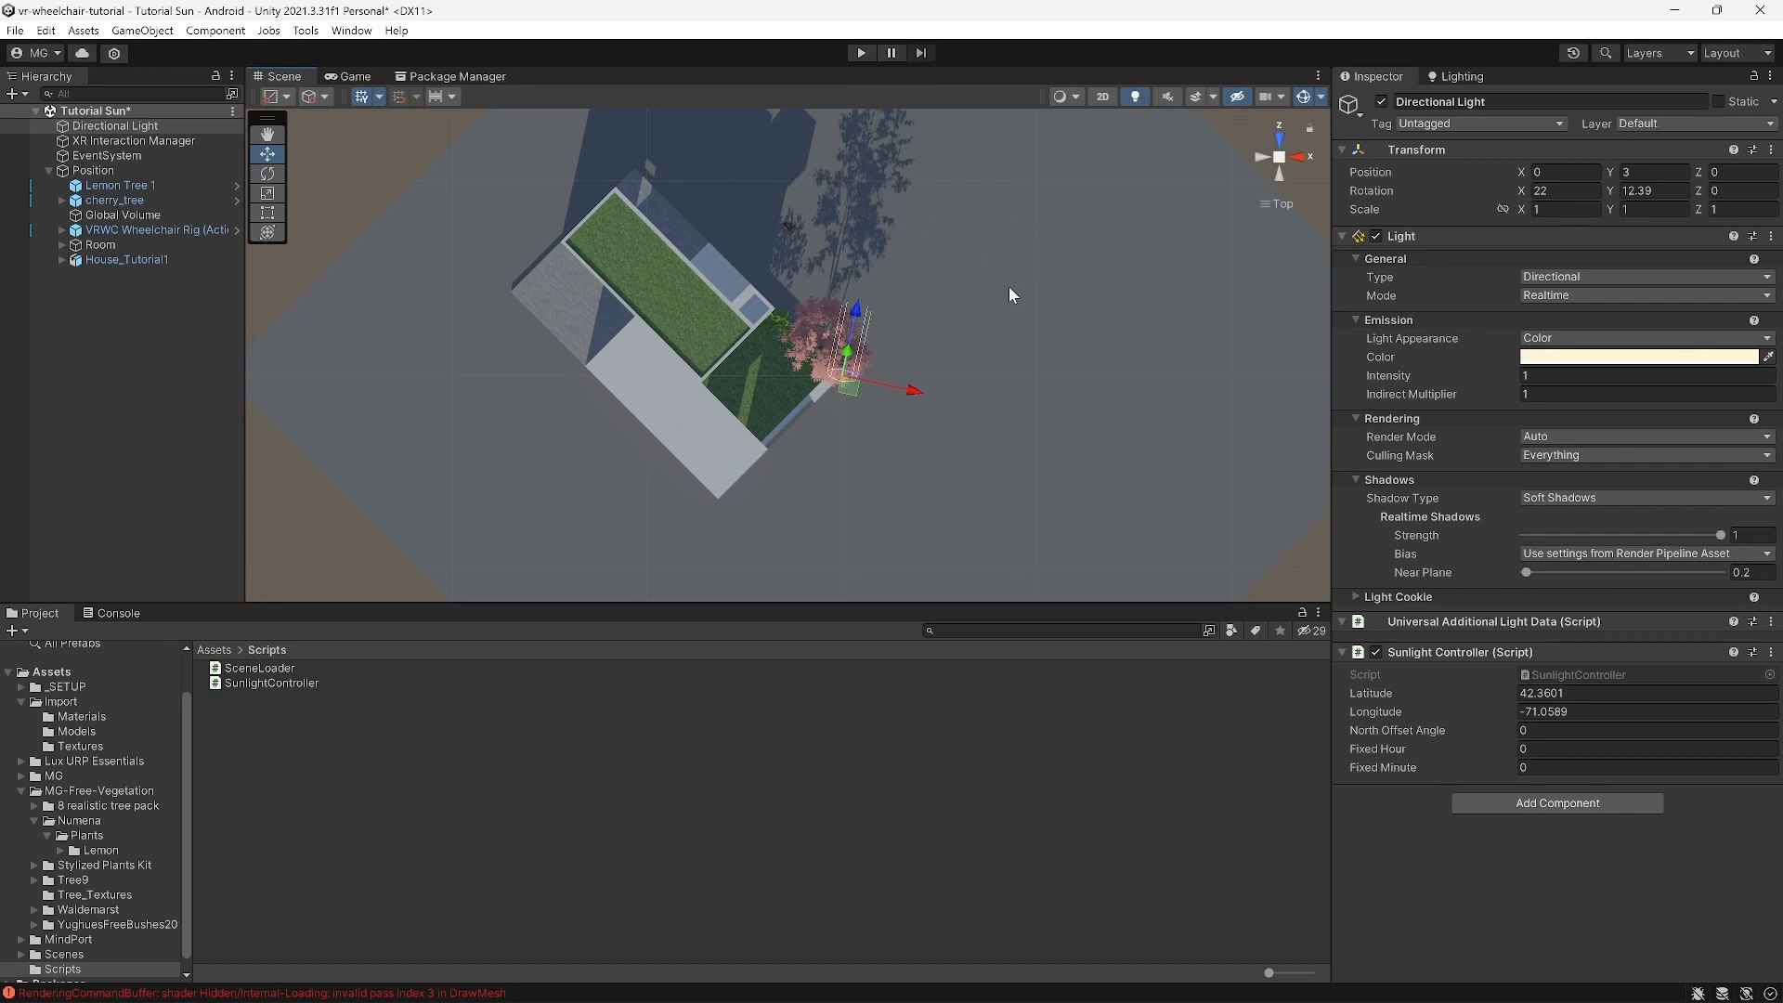
click(1669, 190)
text(20)
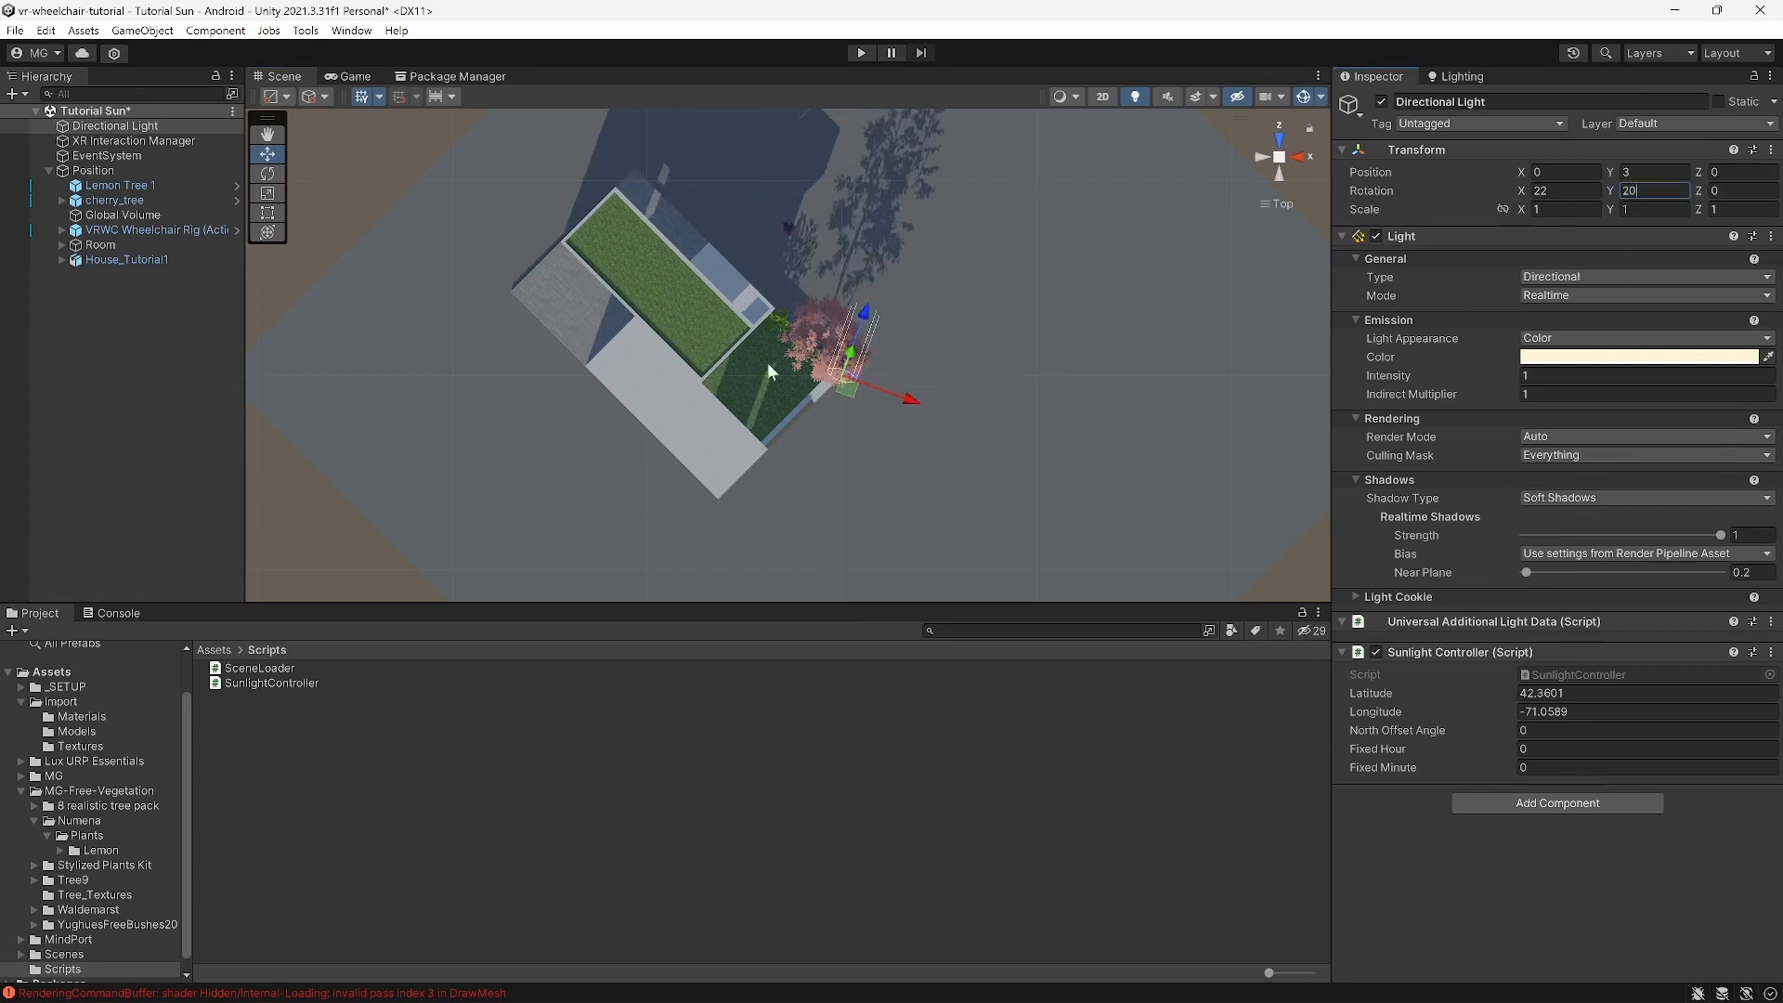
Step: Orbit and fly around the house to inspect shadows on the roof, lawn and cherry tree
alt+drag(767, 363, 733, 407)
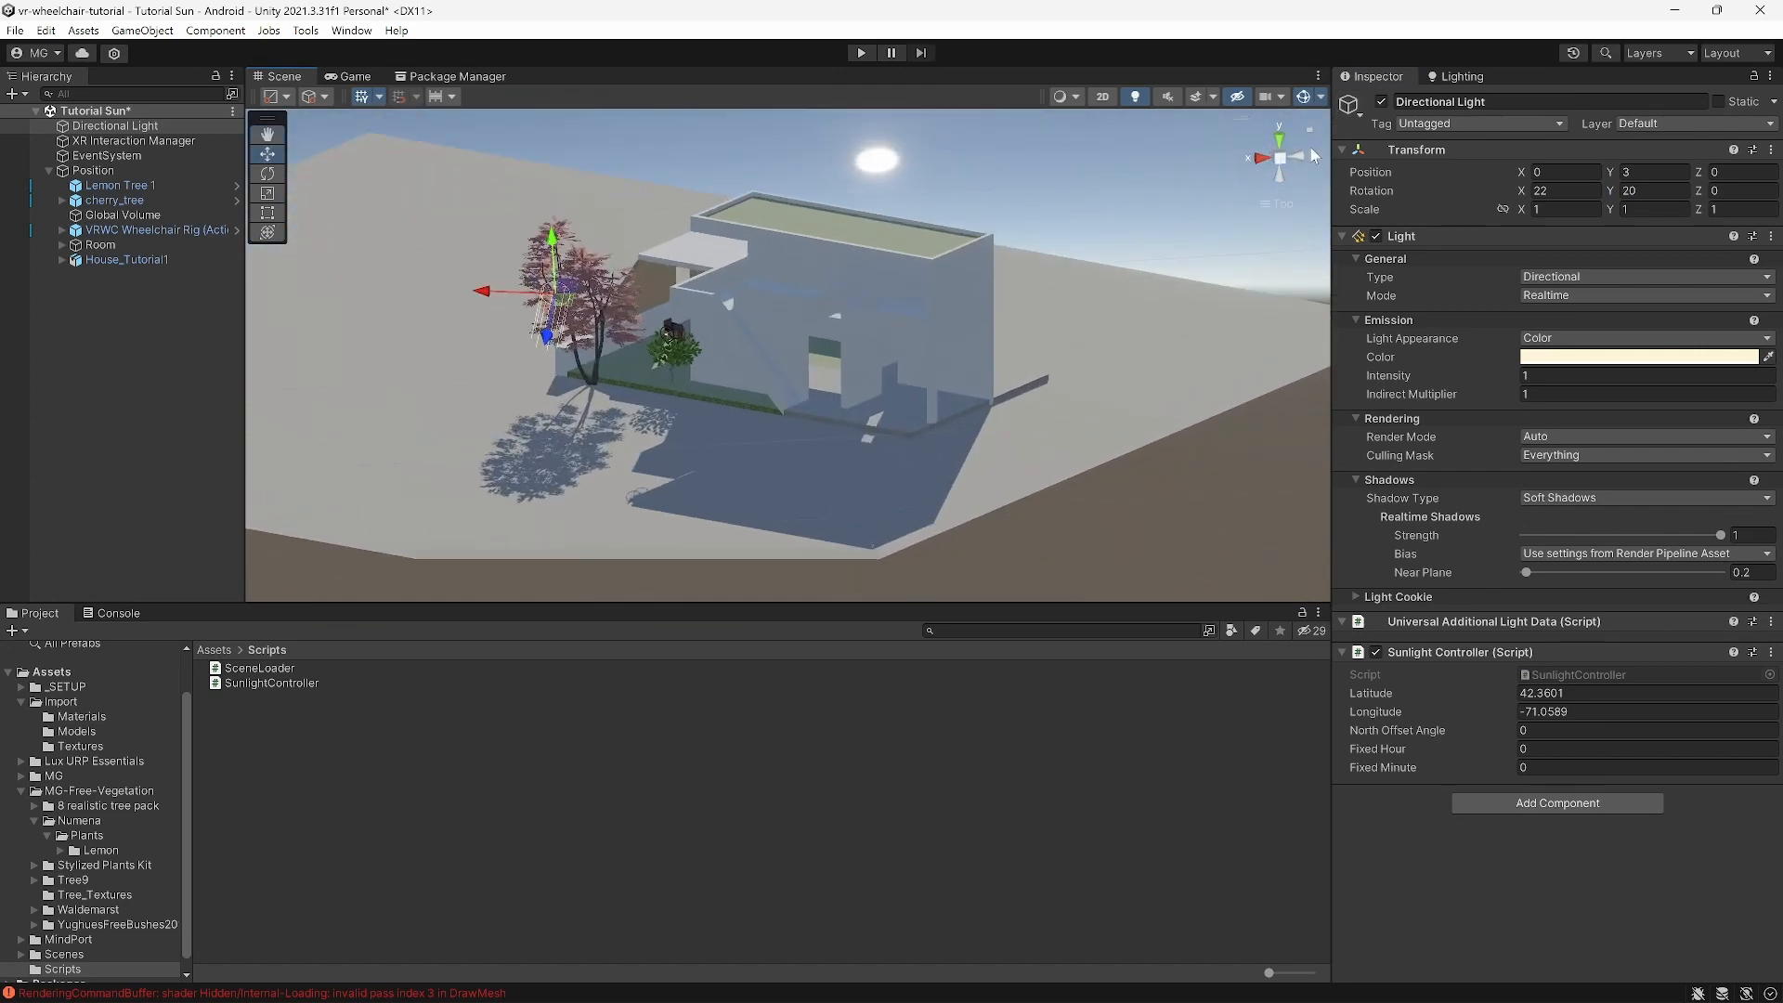
alt+drag(1280, 204, 744, 343)
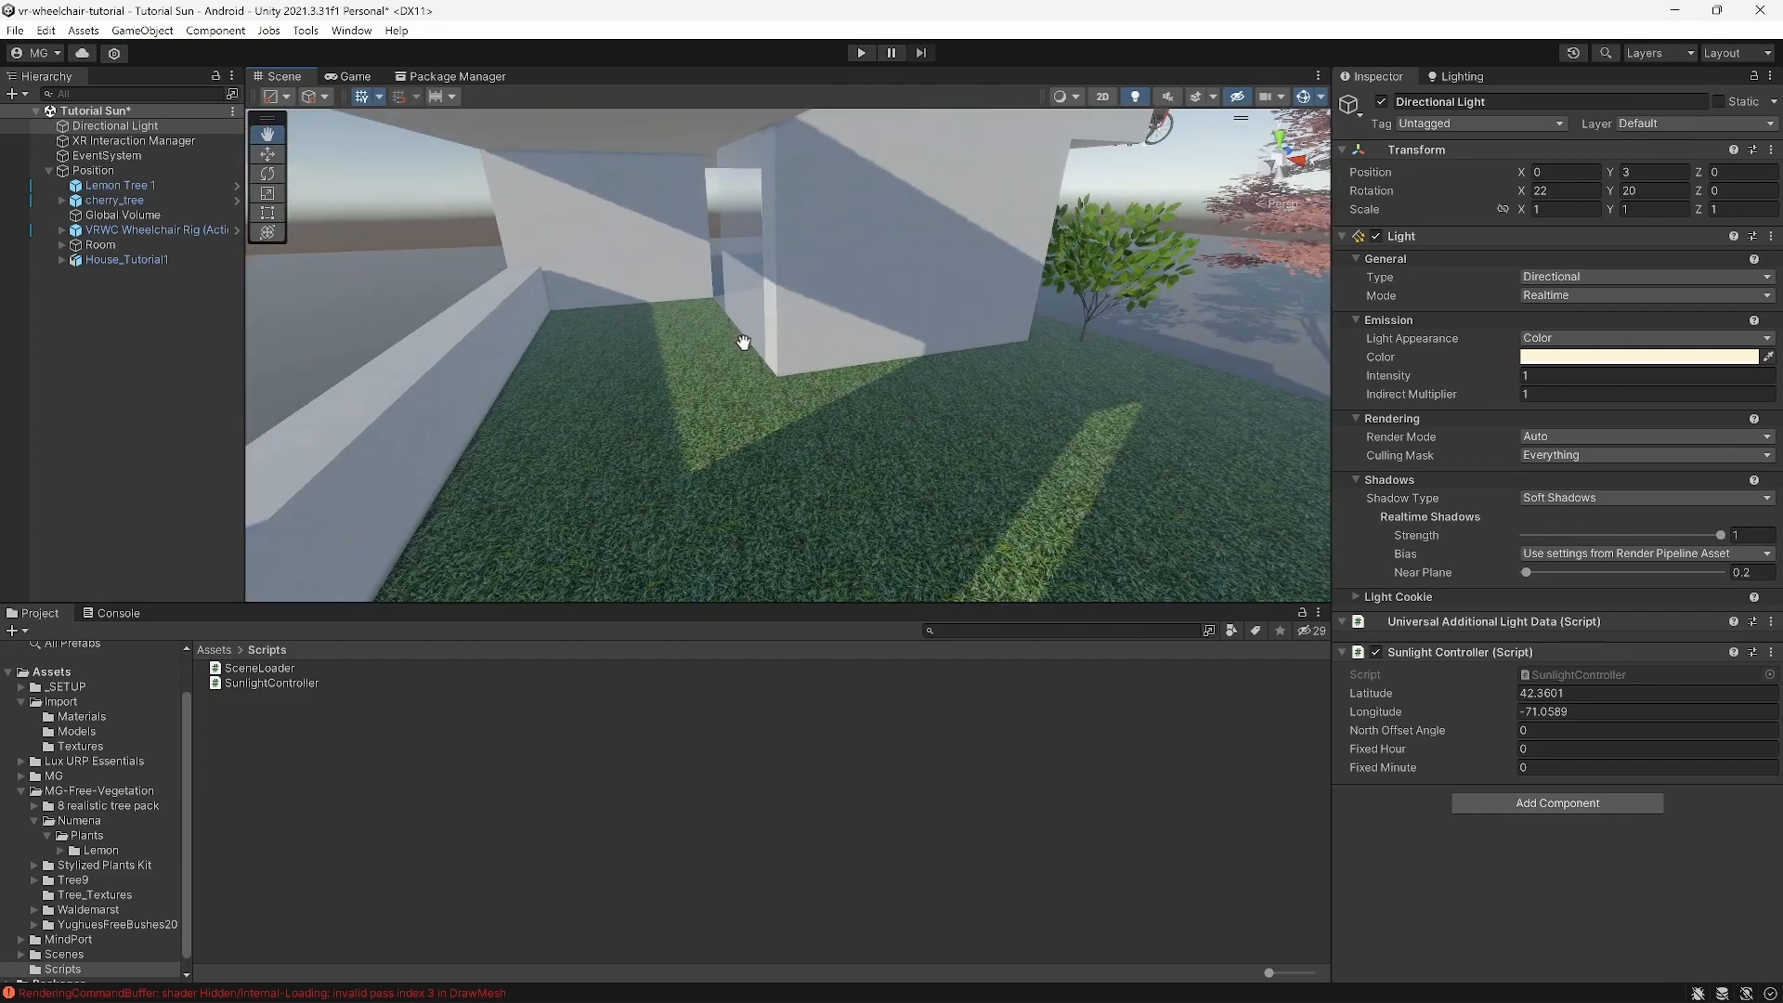
middle_drag(744, 342, 750, 332)
right_drag(749, 332, 703, 456)
scroll(782, 312, down, 10)
key(e)
scroll(803, 378, down, 3)
key(e)
right_drag(805, 383, 804, 453)
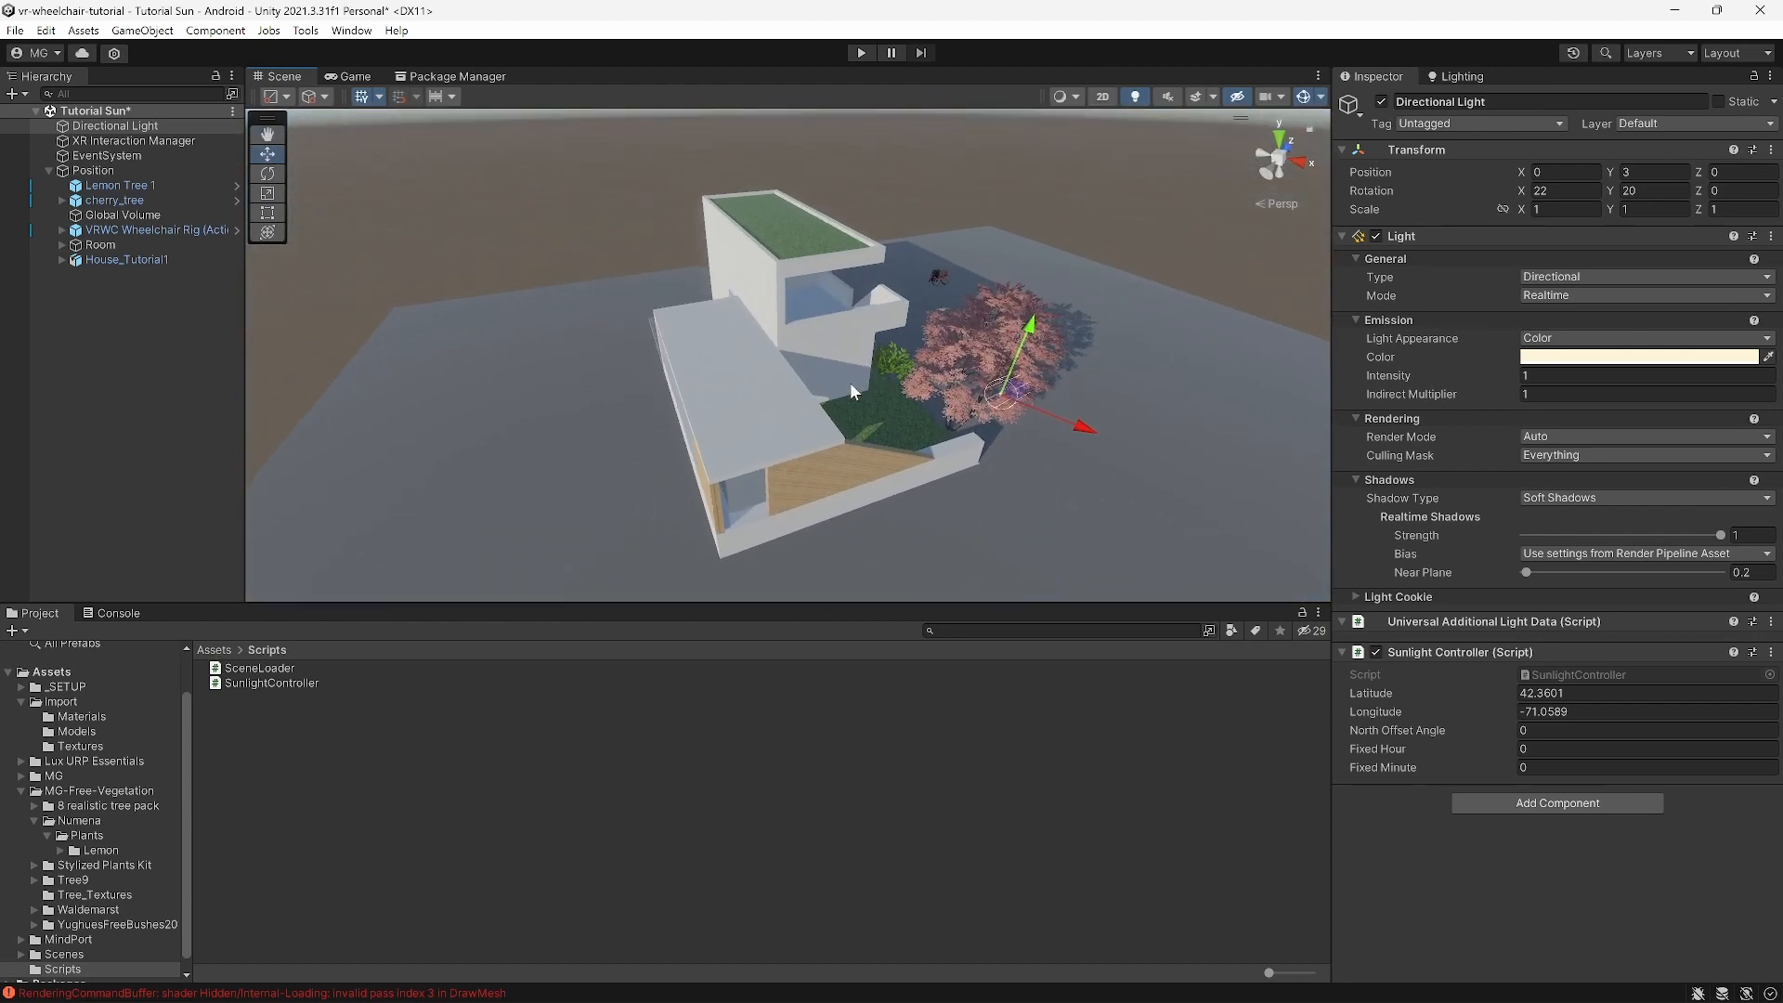
middle_drag(851, 390, 848, 389)
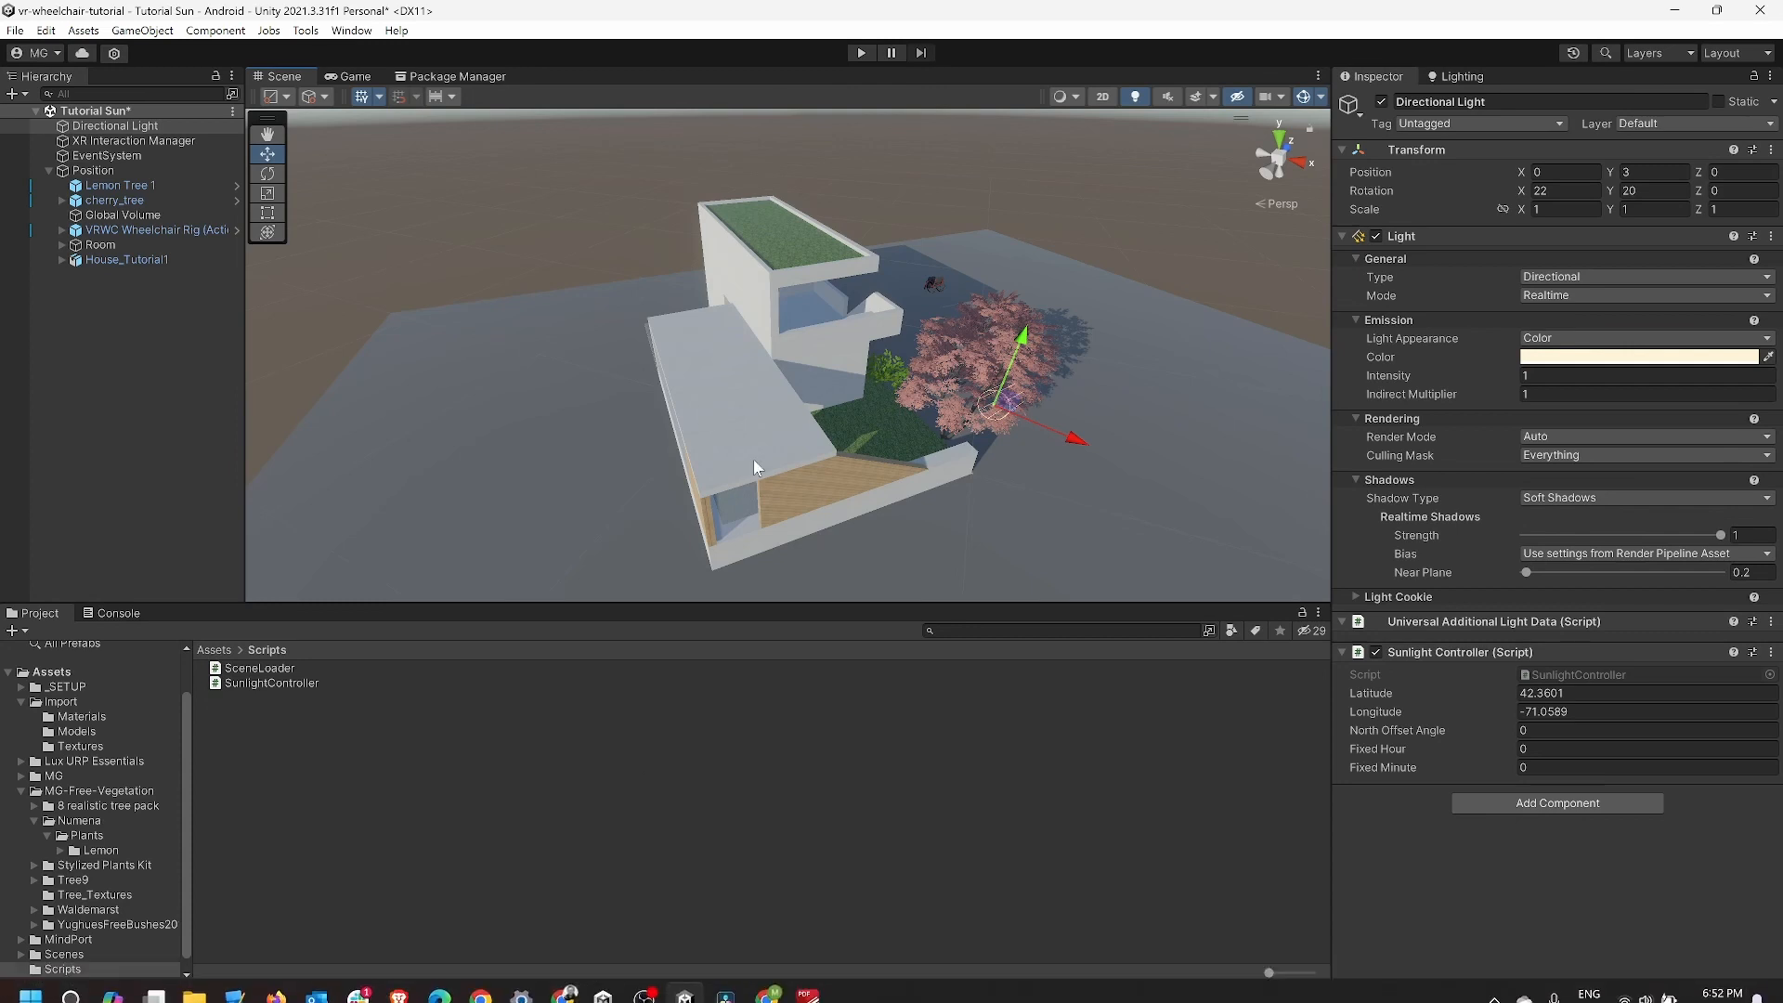
right_drag(906, 456, 788, 420)
right_drag(810, 274, 456, 383)
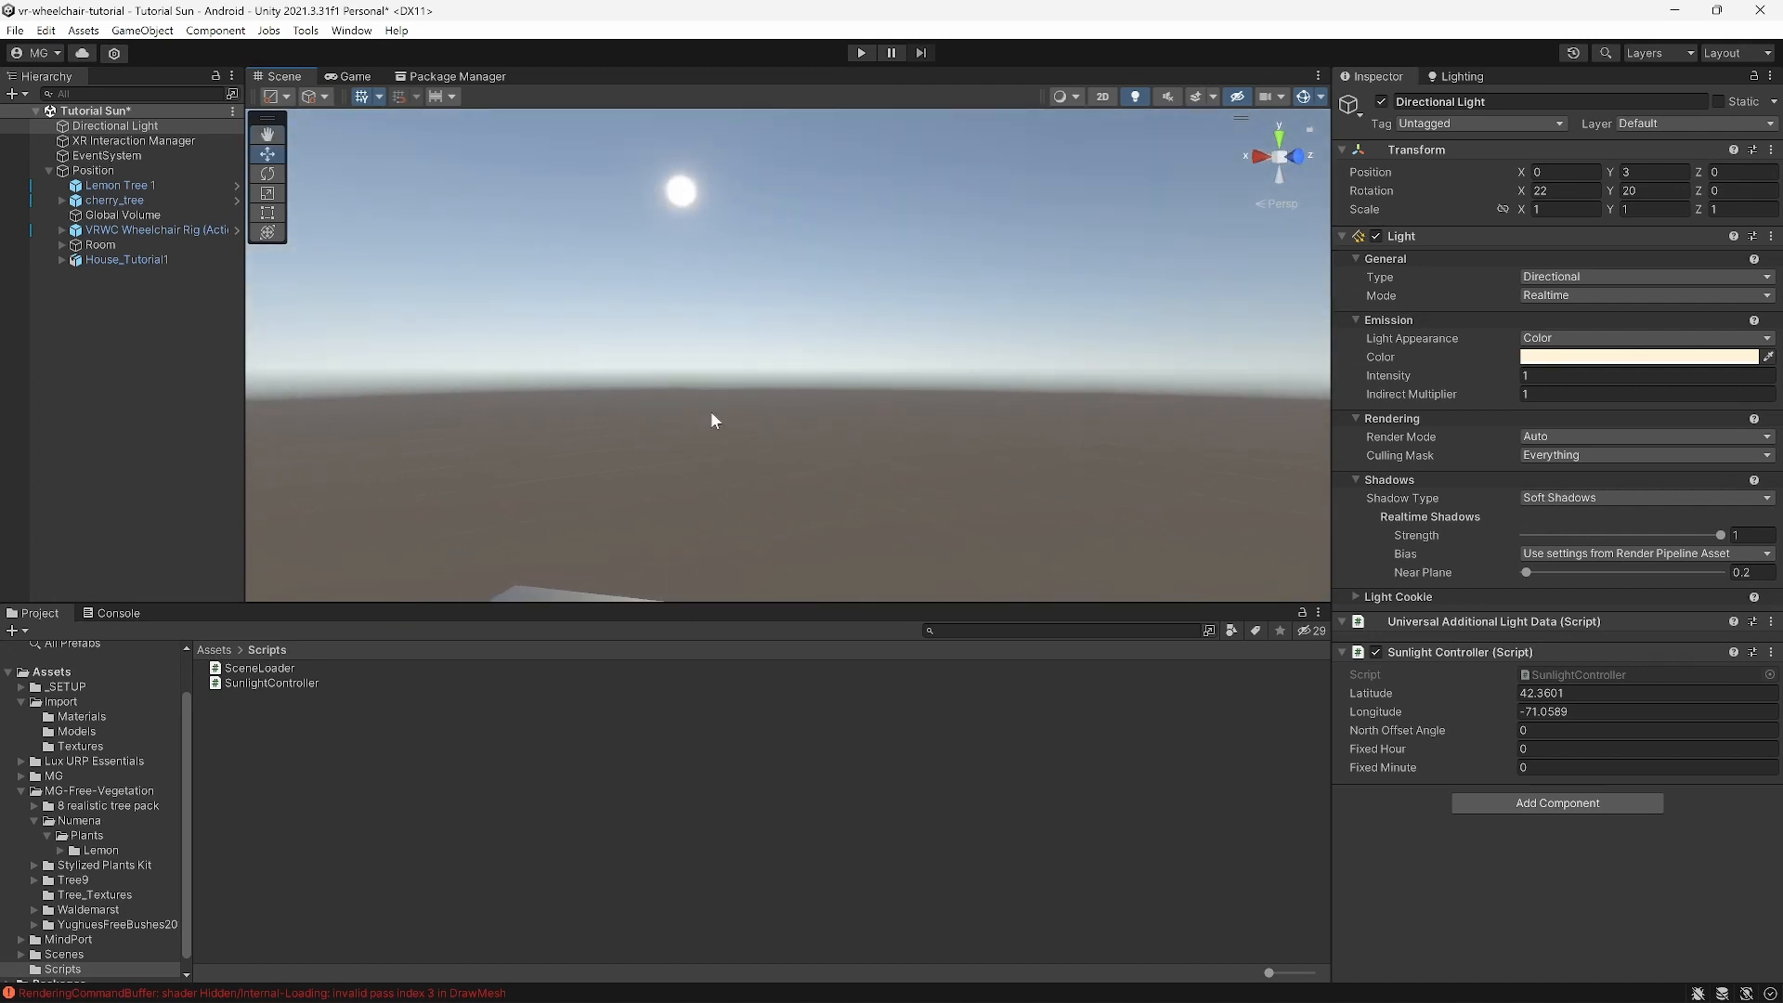
right_drag(713, 420, 1432, 492)
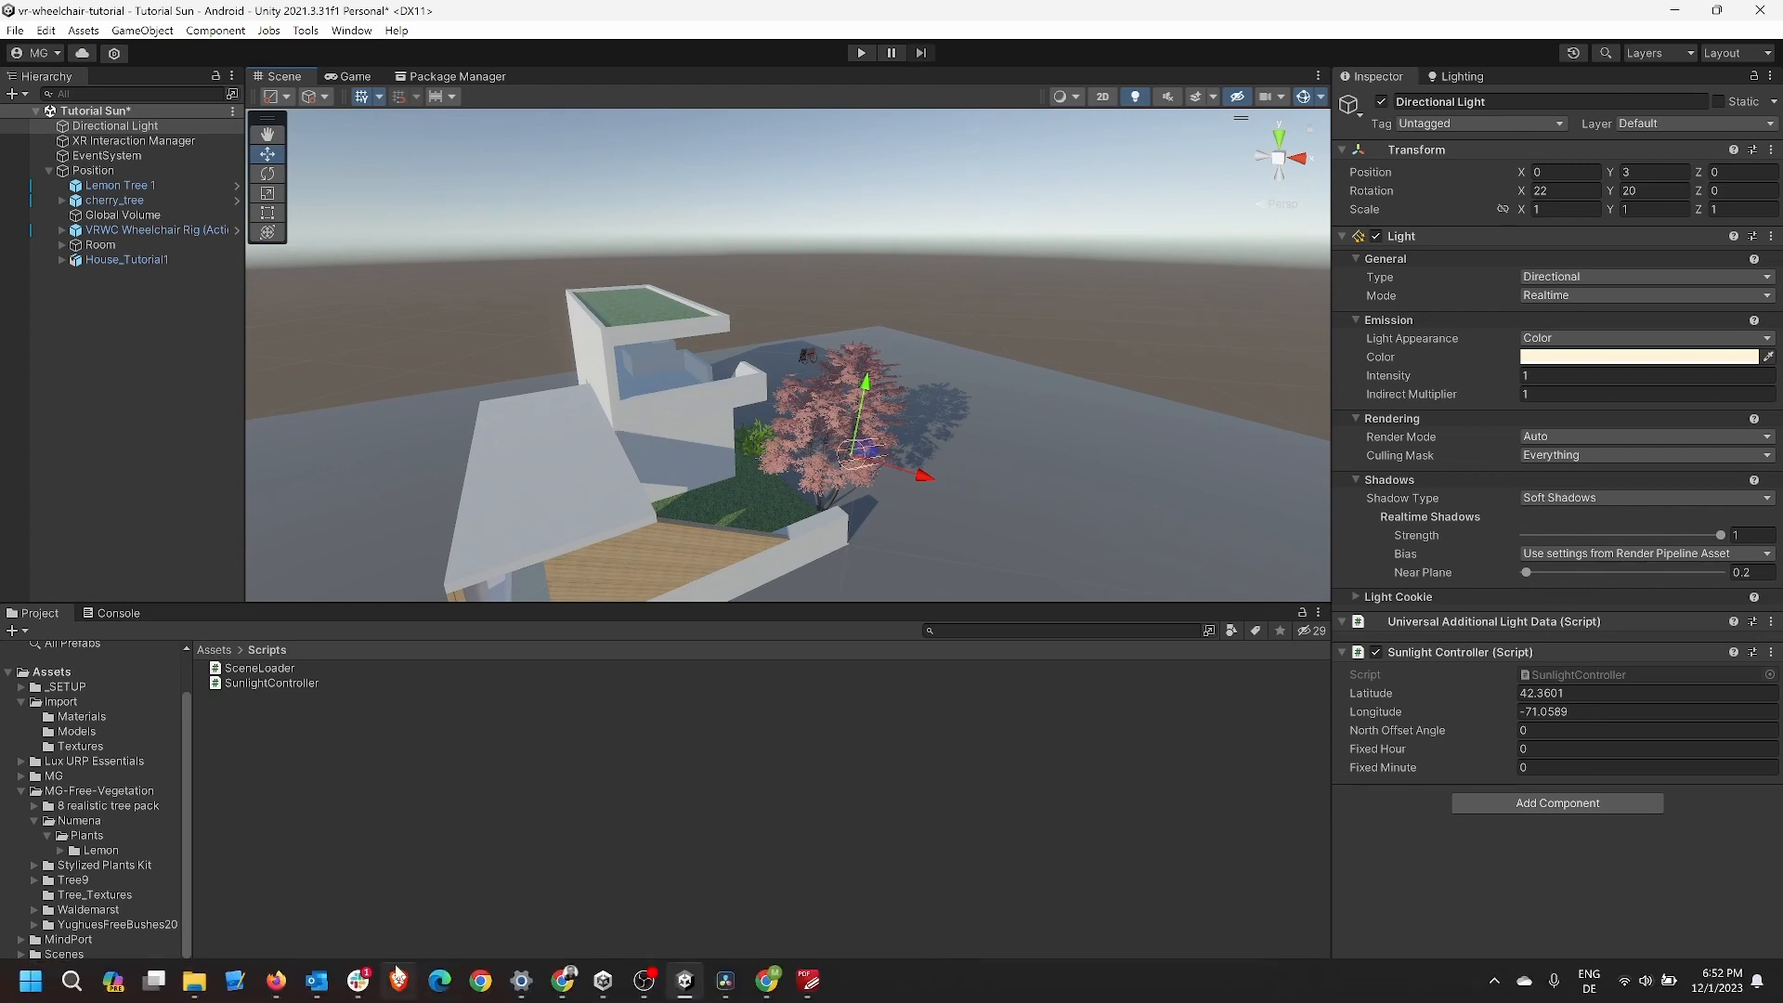
Step: Copy the Skybox Series Free title from its Asset Store page in Firefox, then return to Unity
click(275, 986)
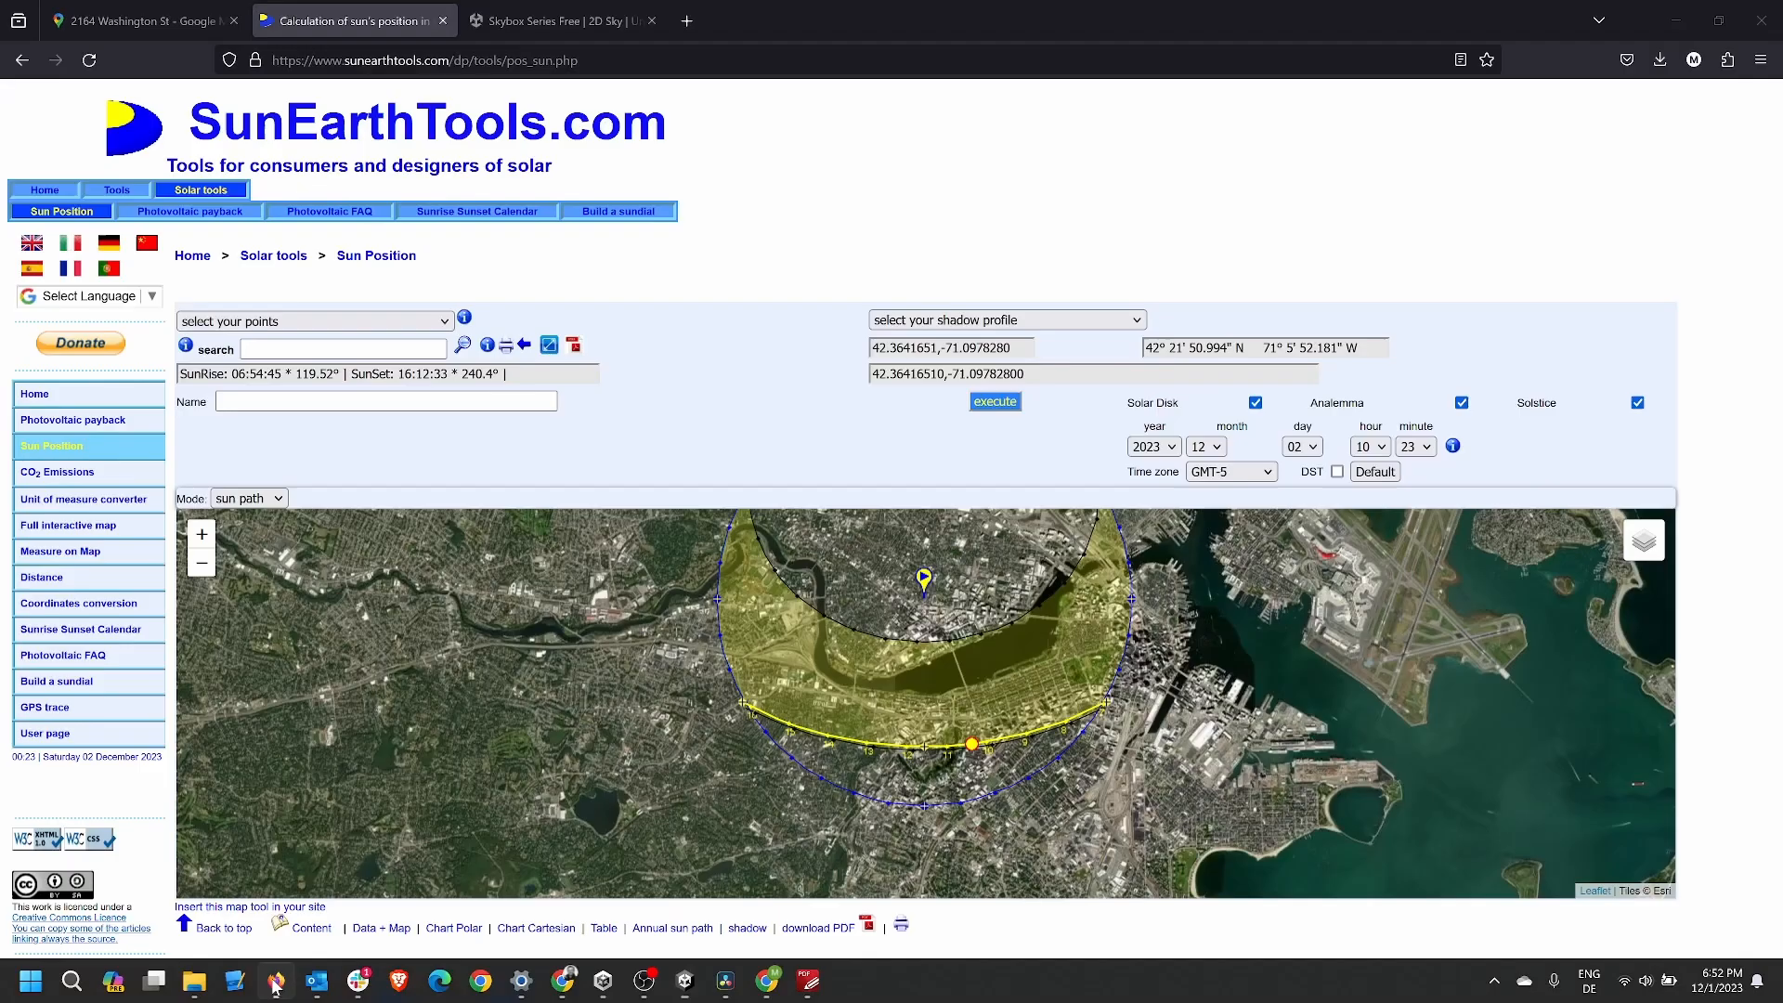
click(569, 26)
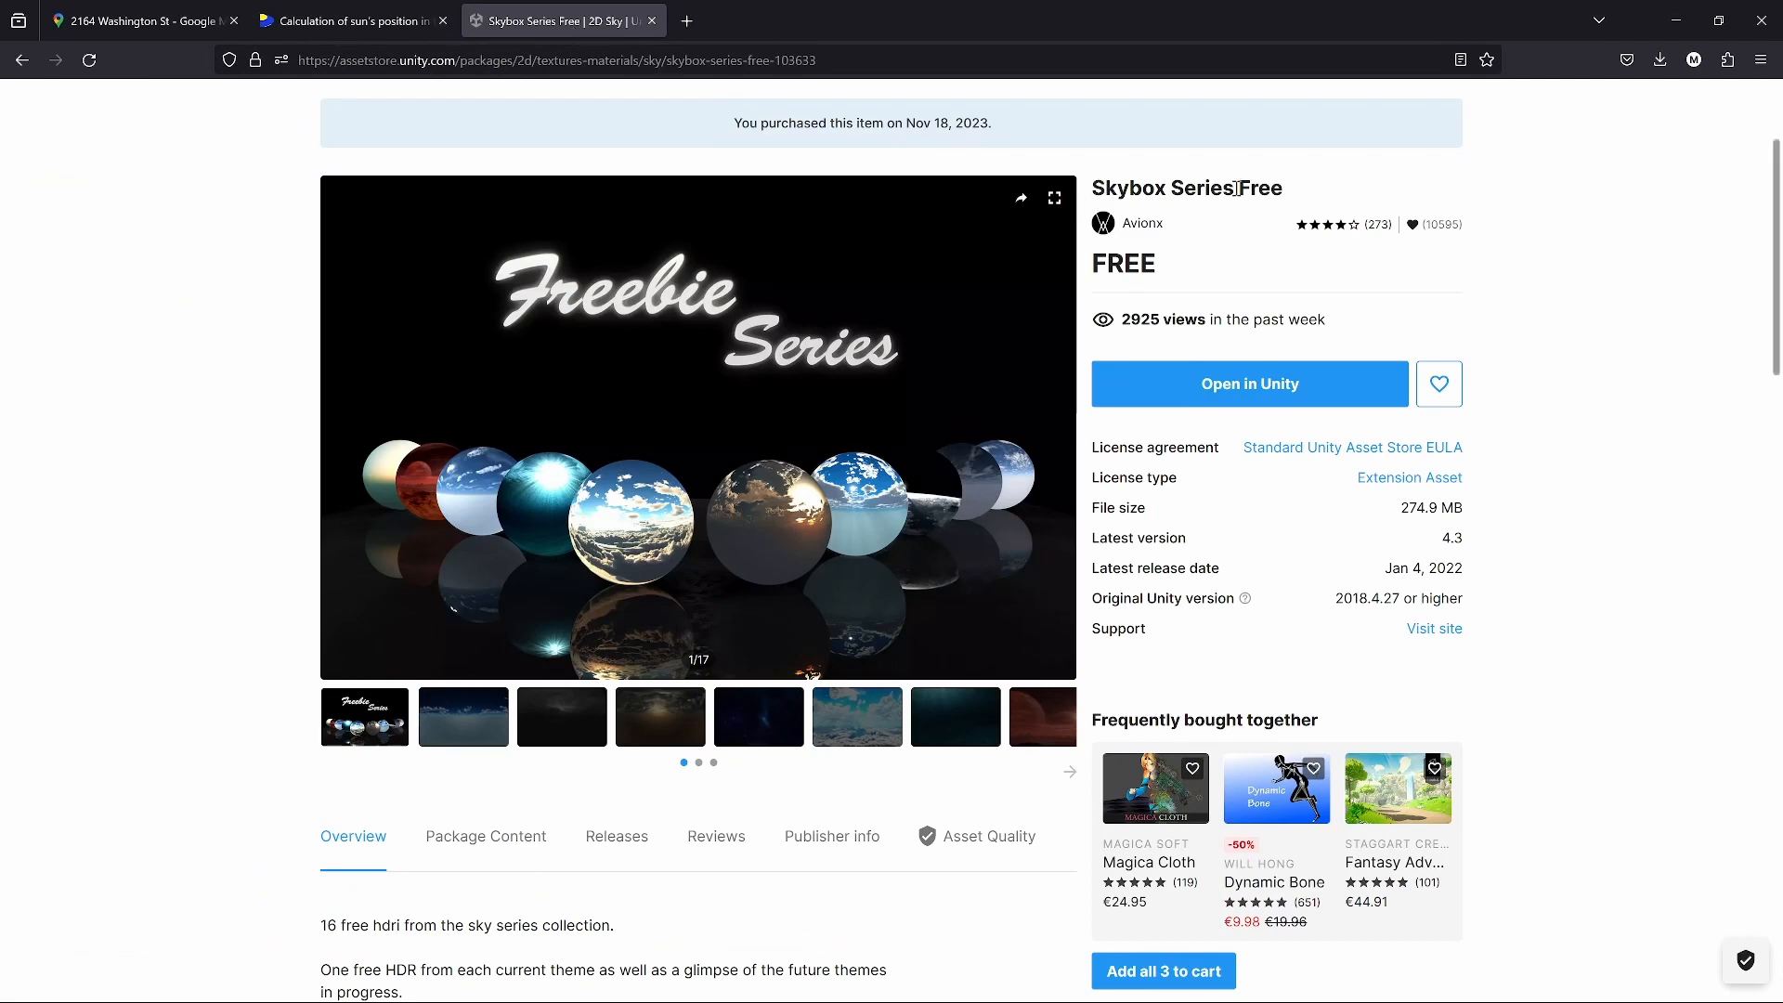
scroll(1263, 365, up, 3)
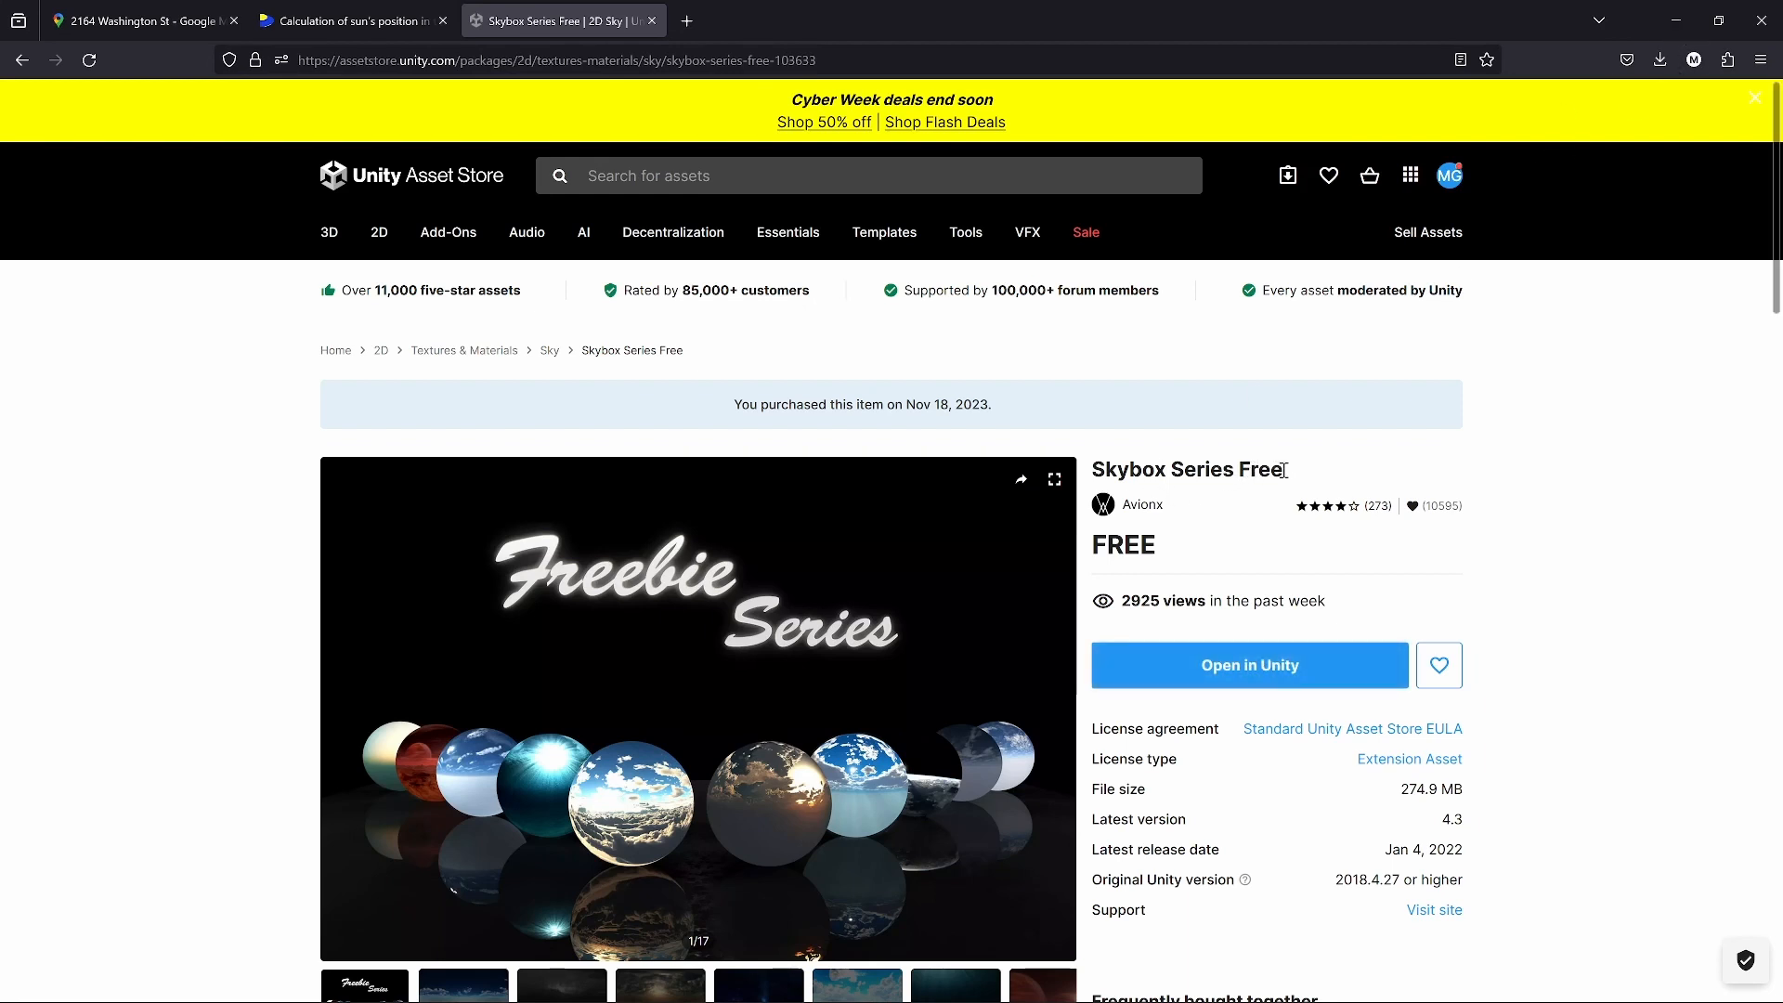
drag(1284, 471, 1087, 472)
key(ctrl+c)
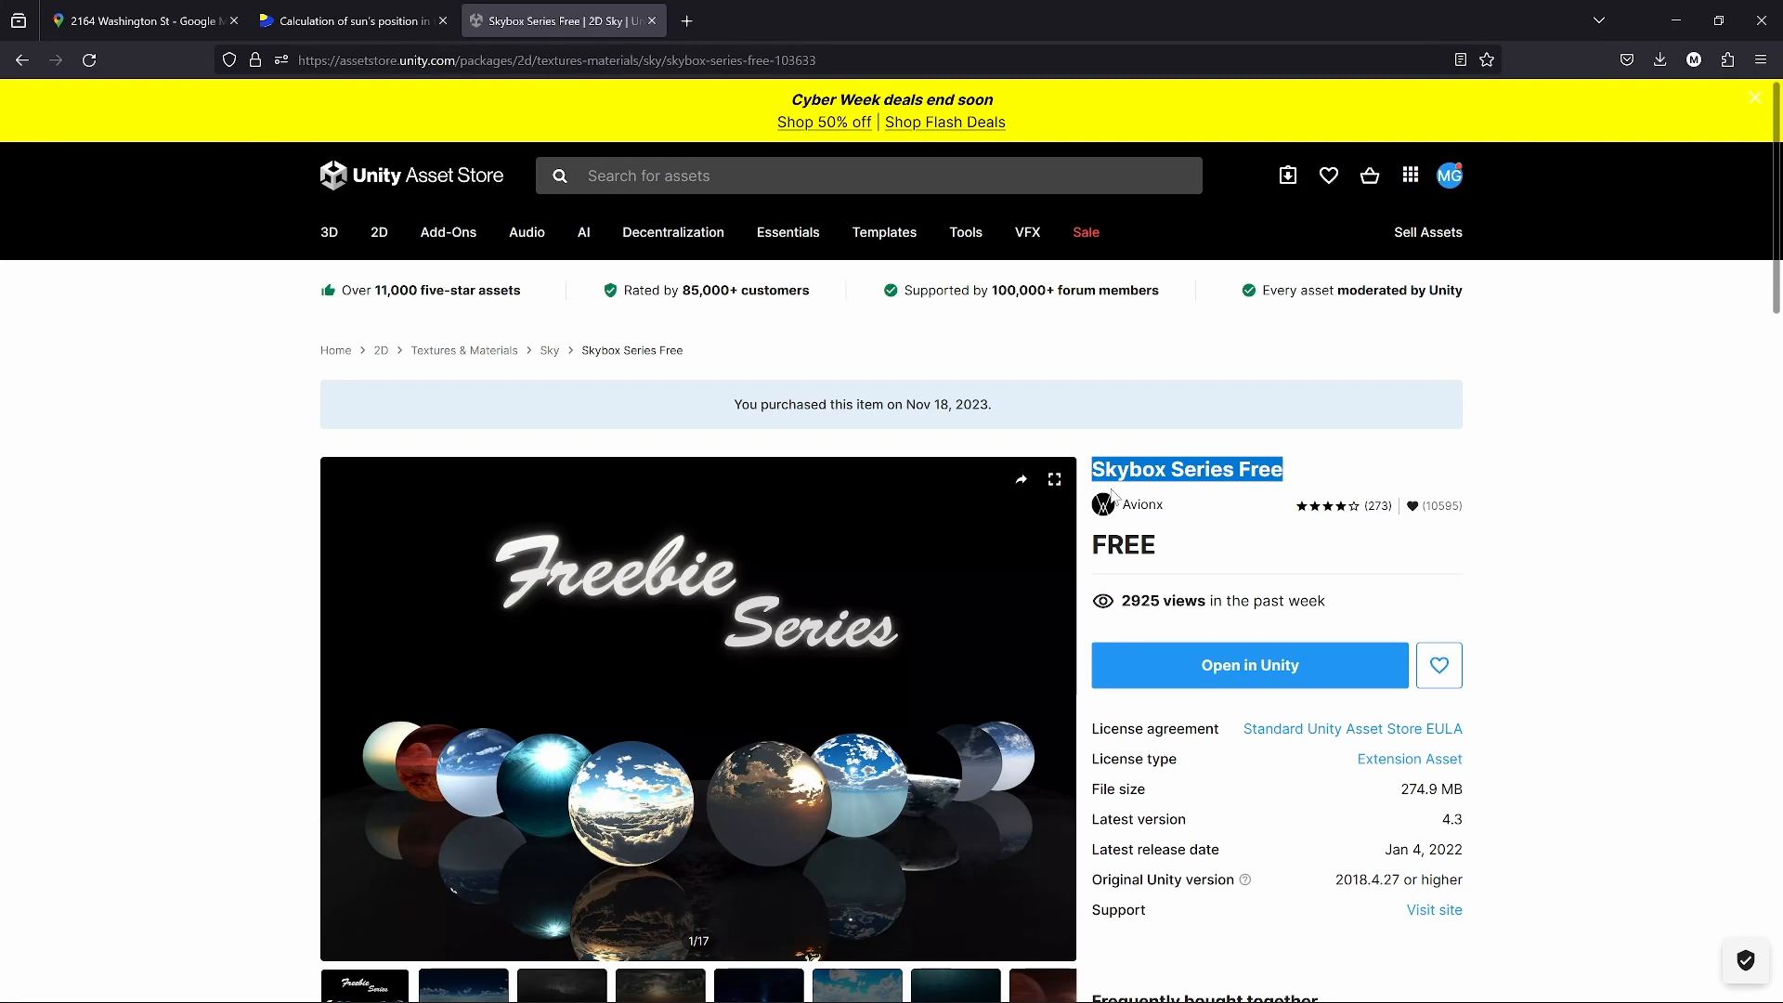
click(1677, 21)
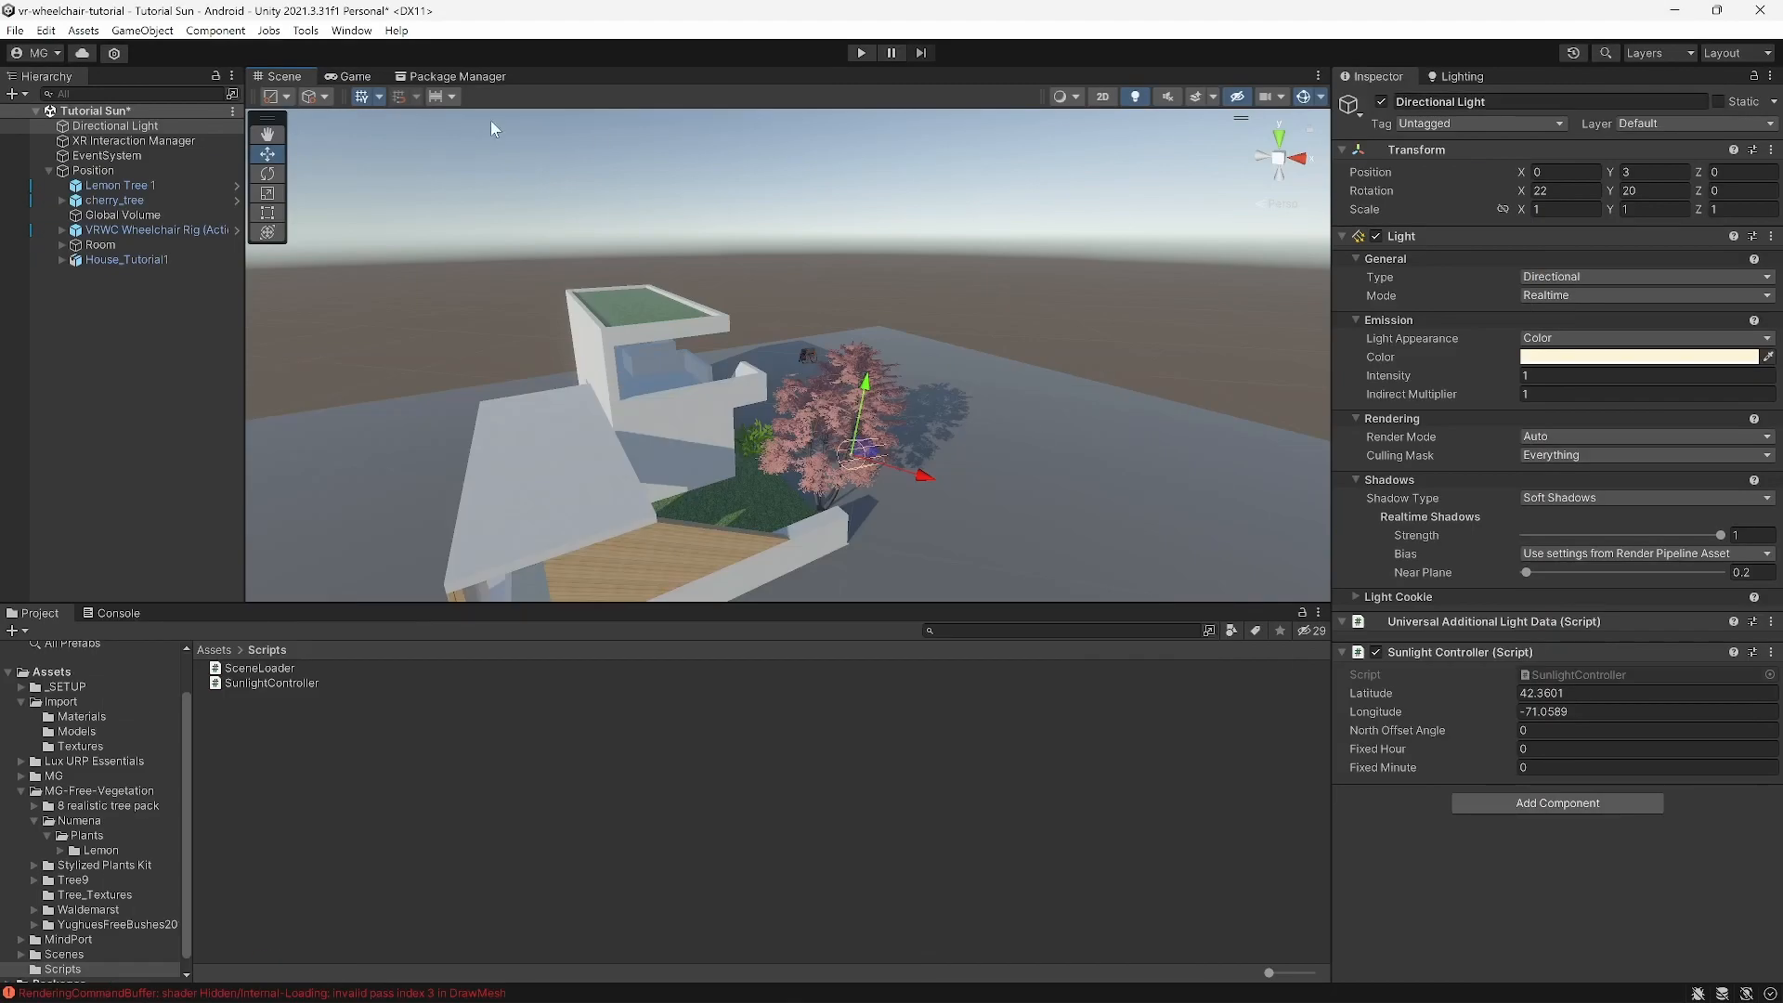
Step: Search My Assets for 'Skybox Series Free' and import all of its files
click(461, 76)
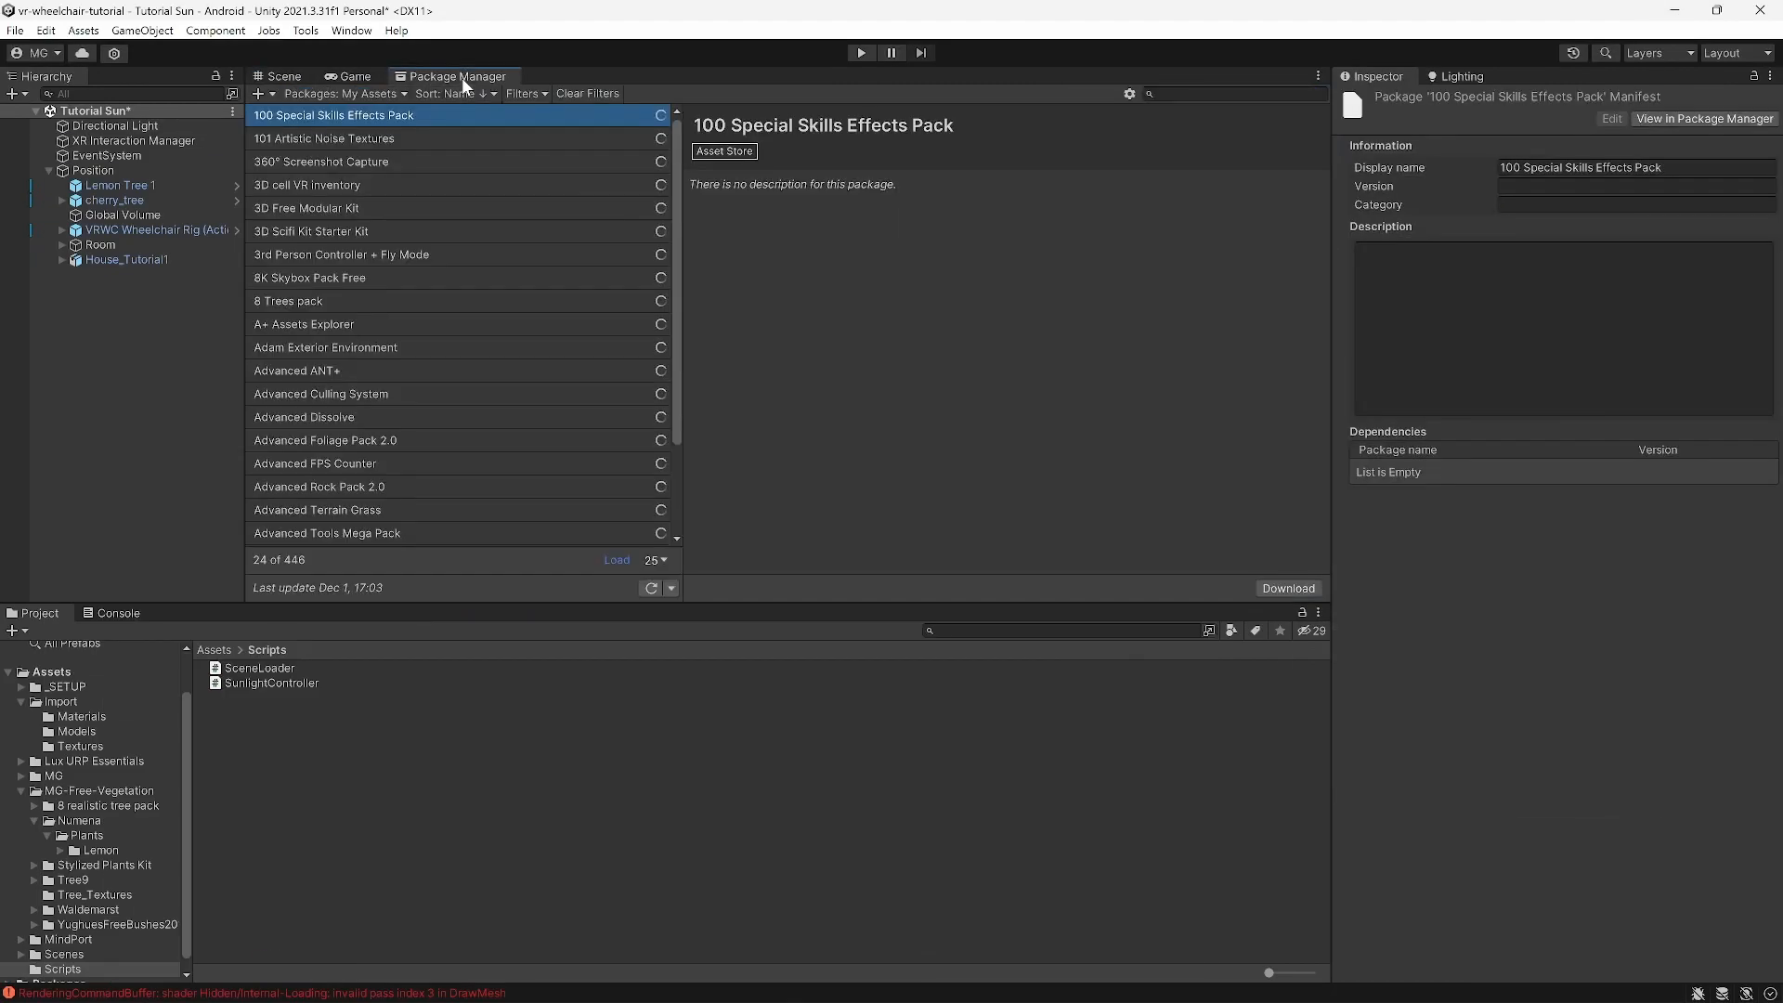
click(1204, 95)
key(ctrl+v)
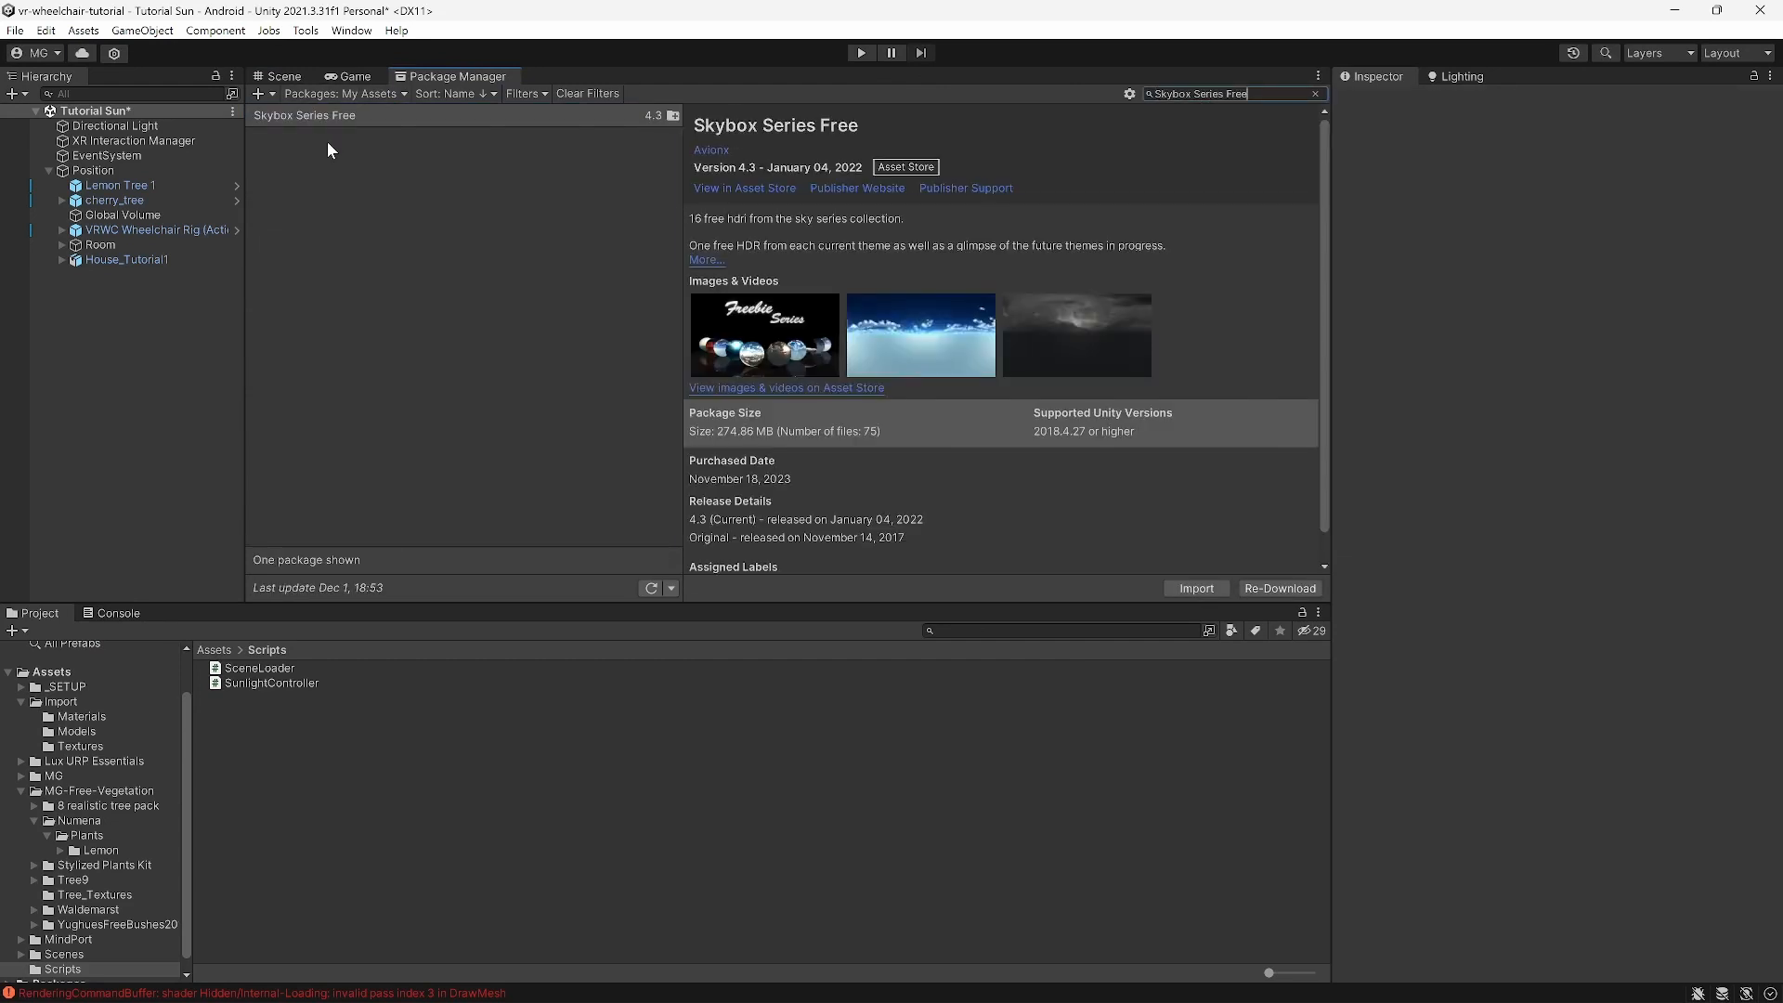
click(325, 115)
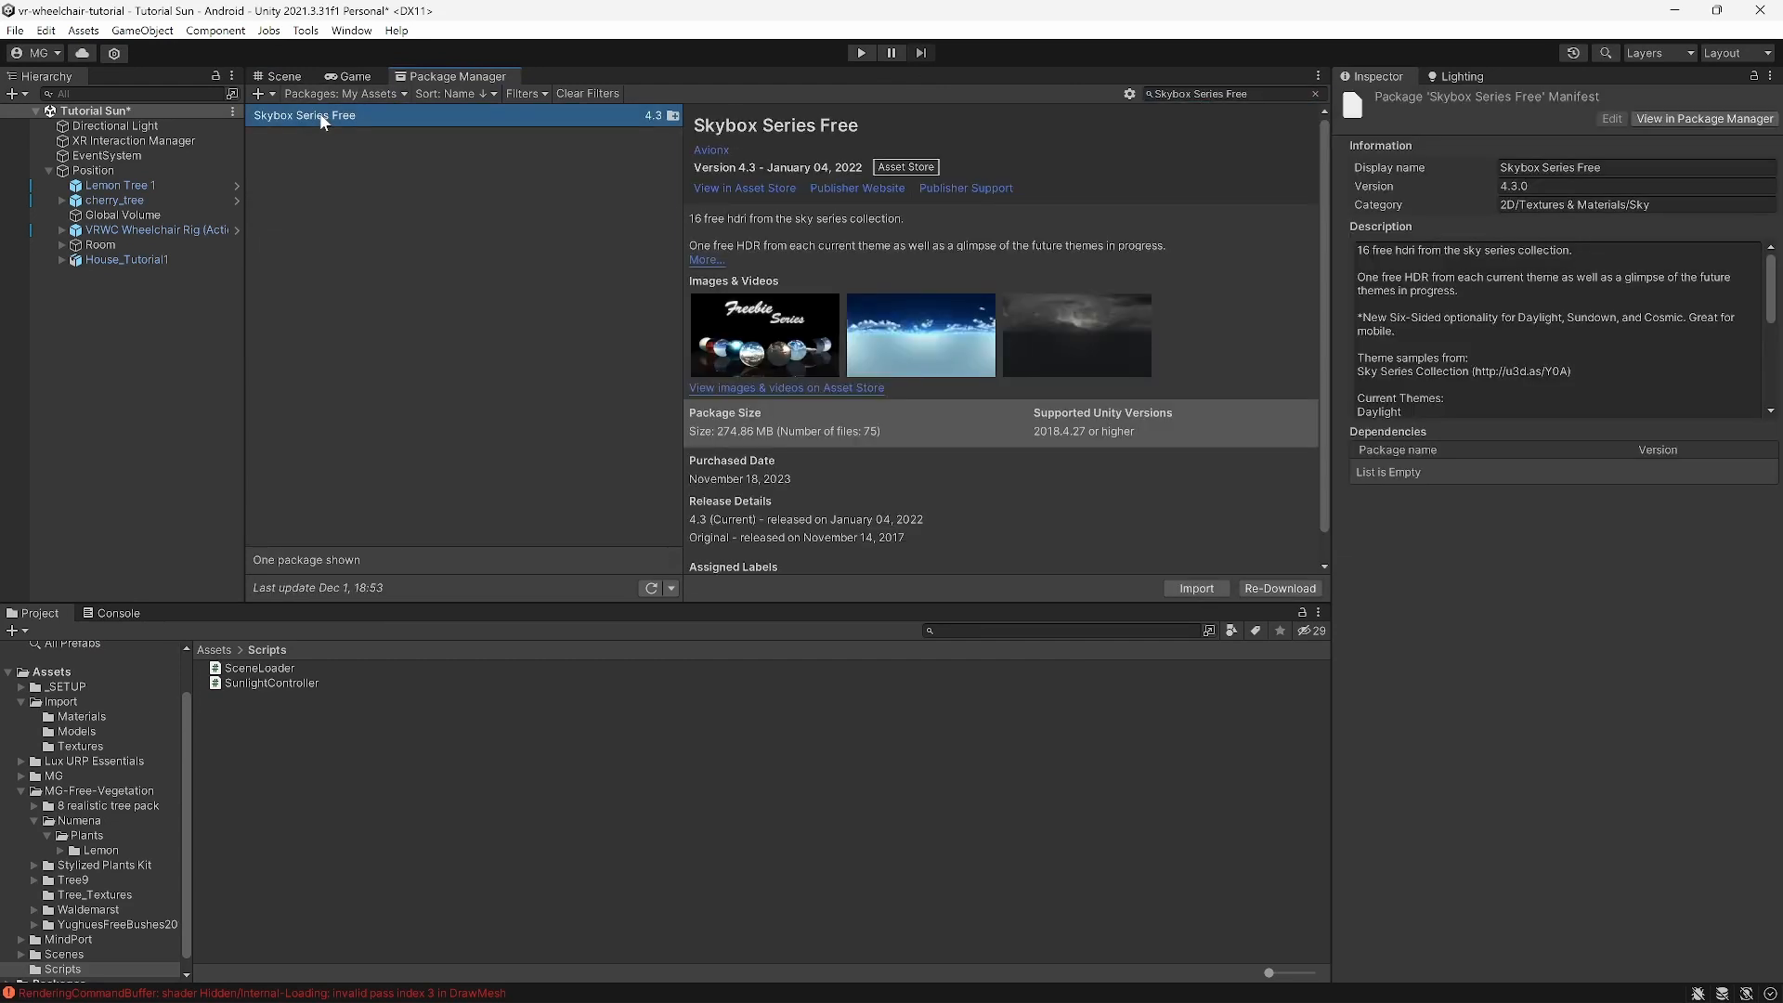
click(1203, 591)
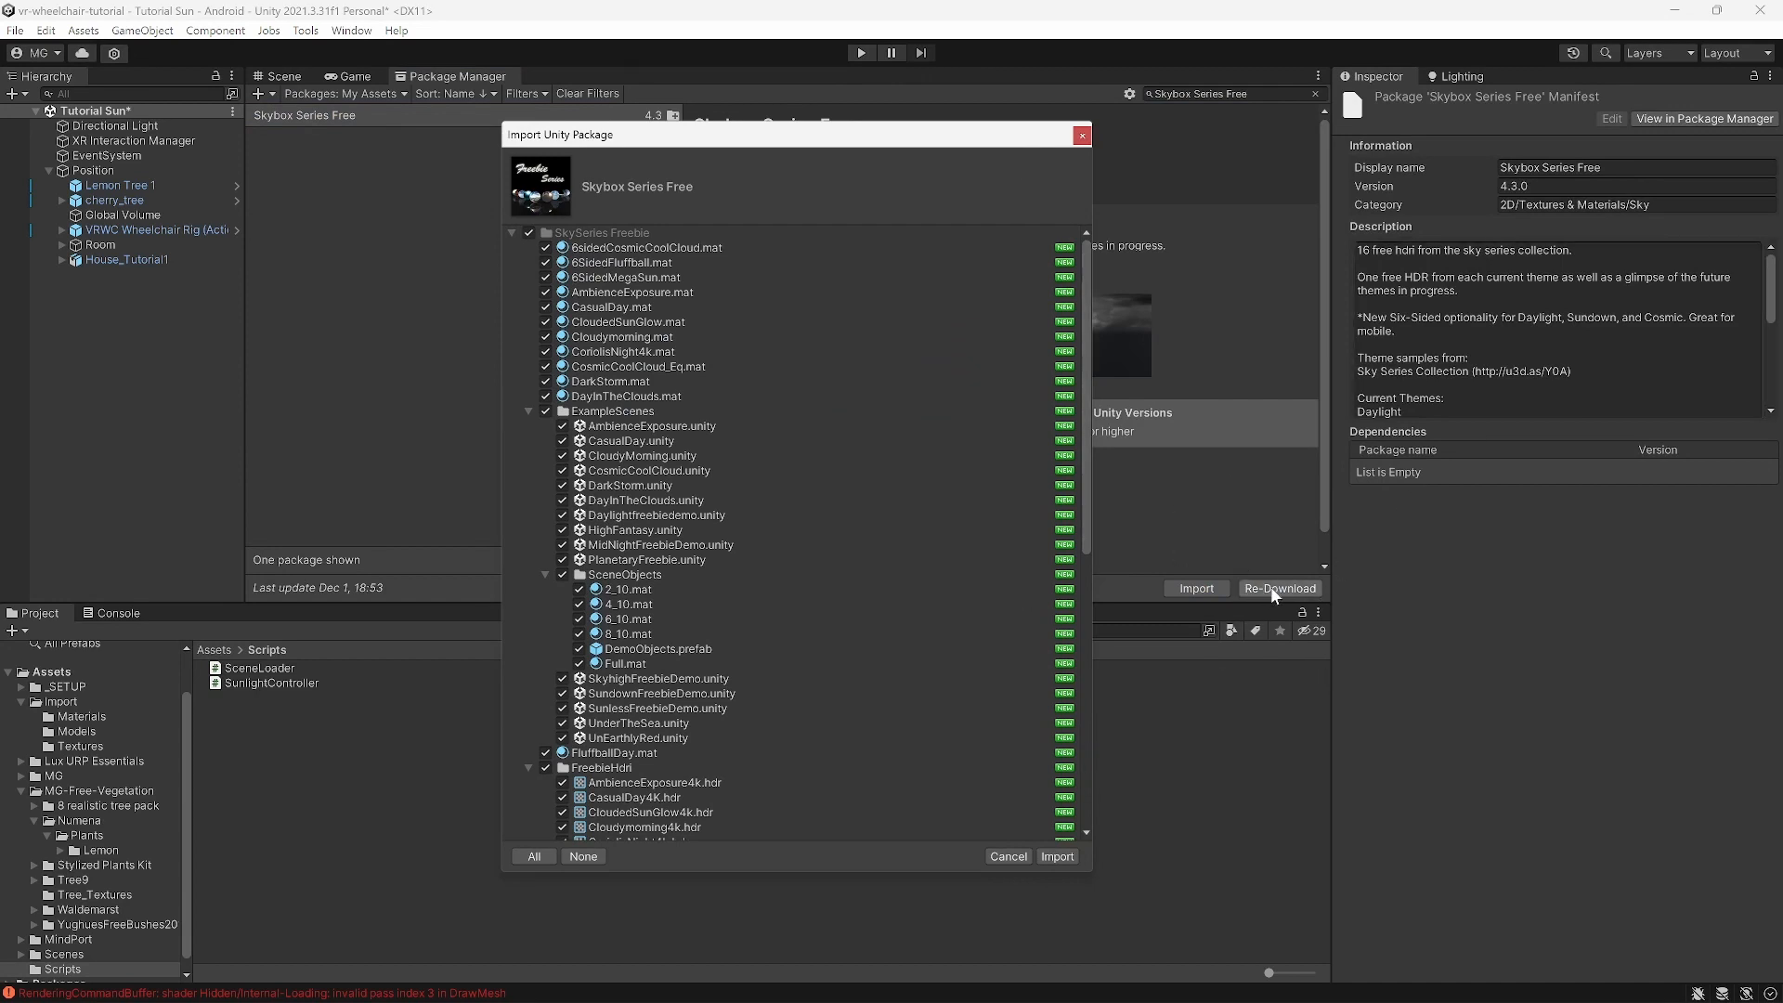
click(1066, 853)
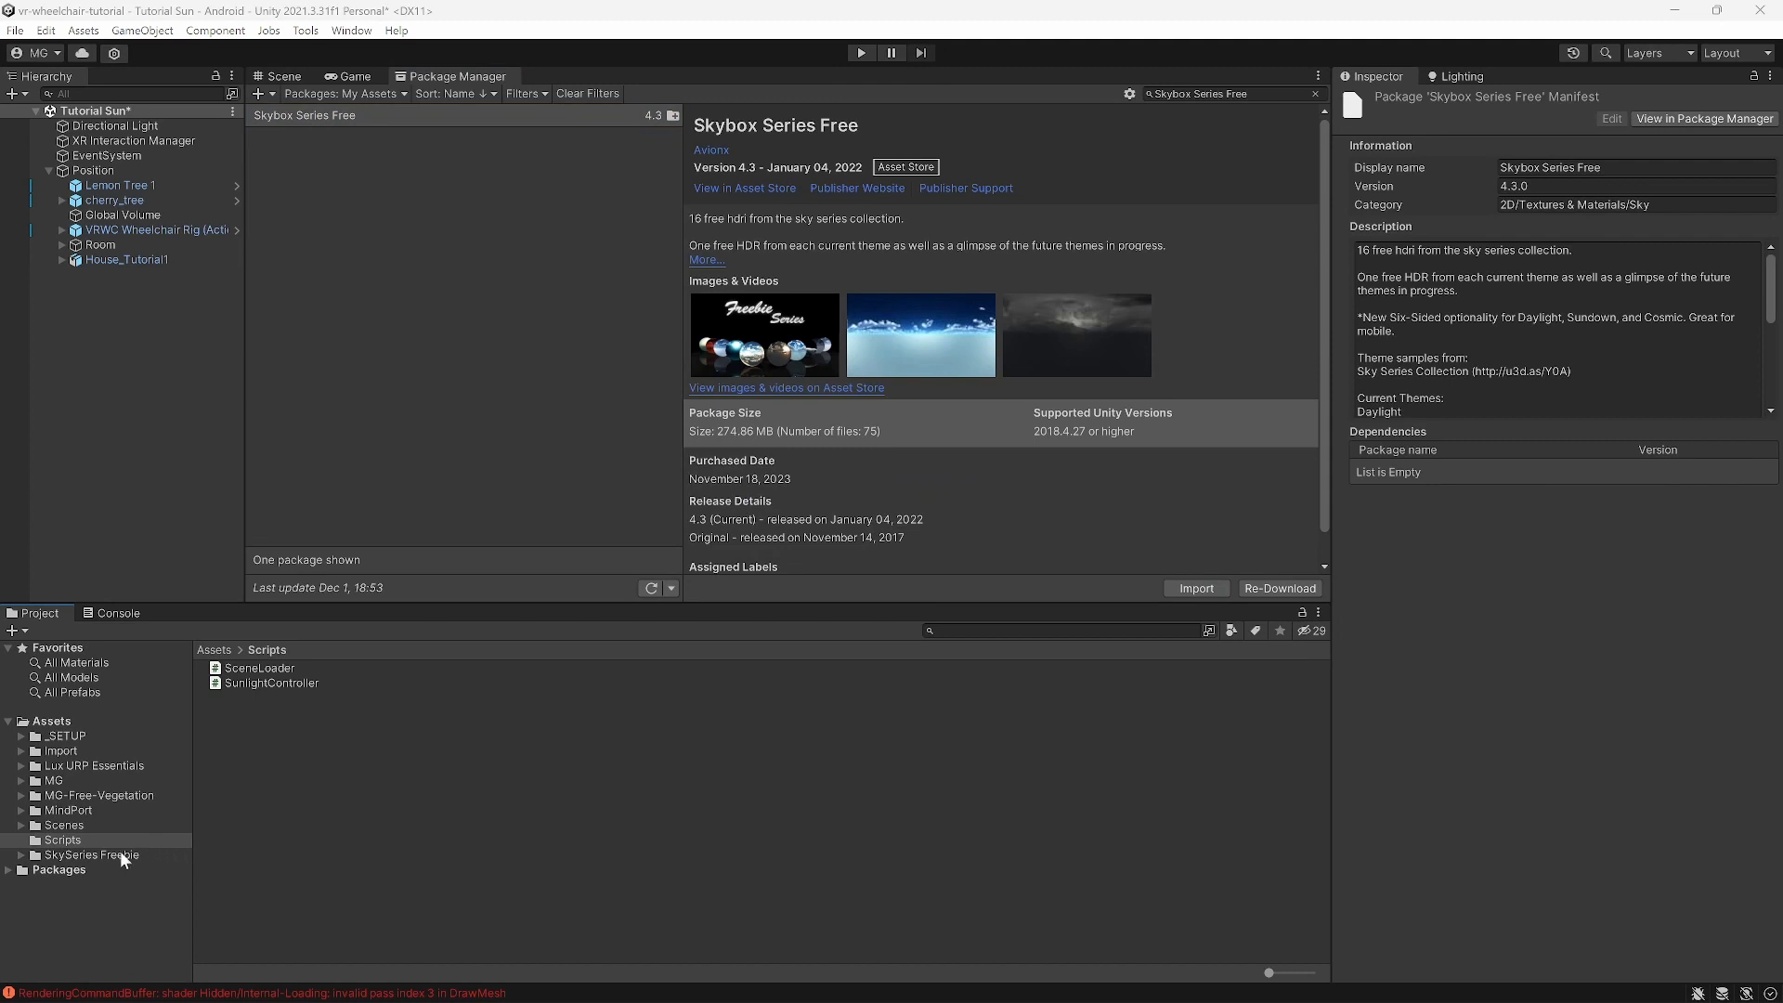
Step: Browse the SkySeries Freebie folder, then show the Scene from the top and centre the site
click(121, 854)
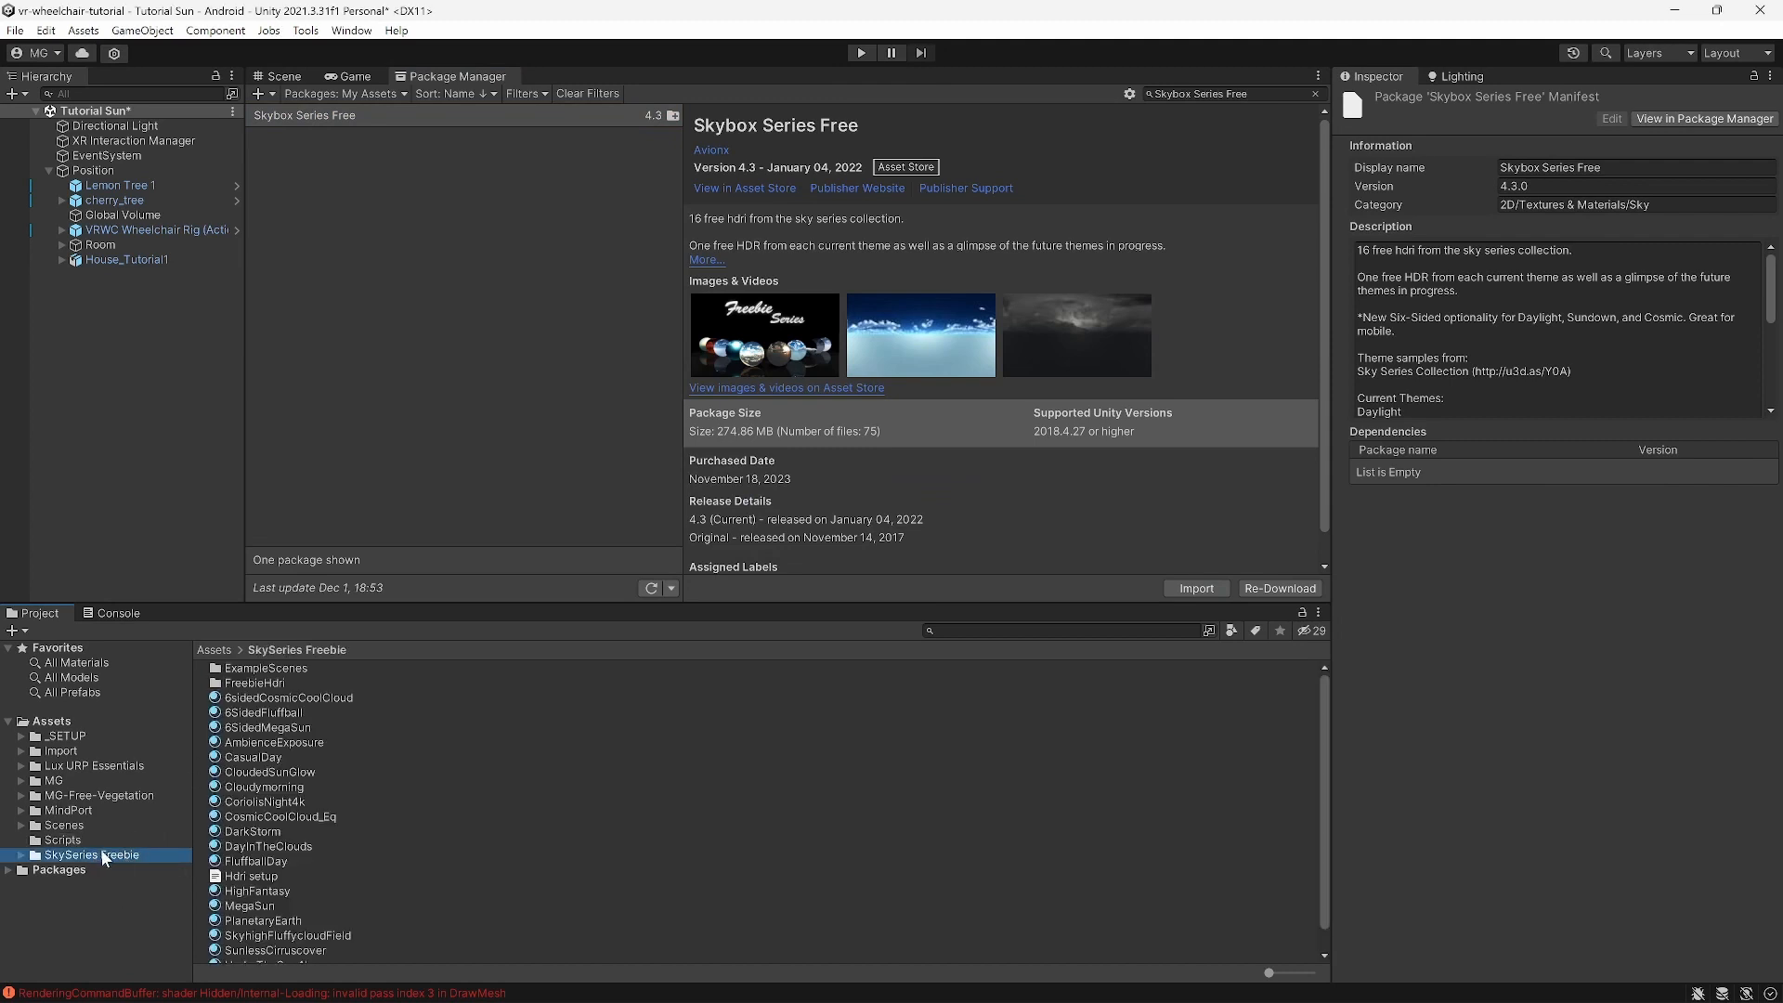
click(281, 78)
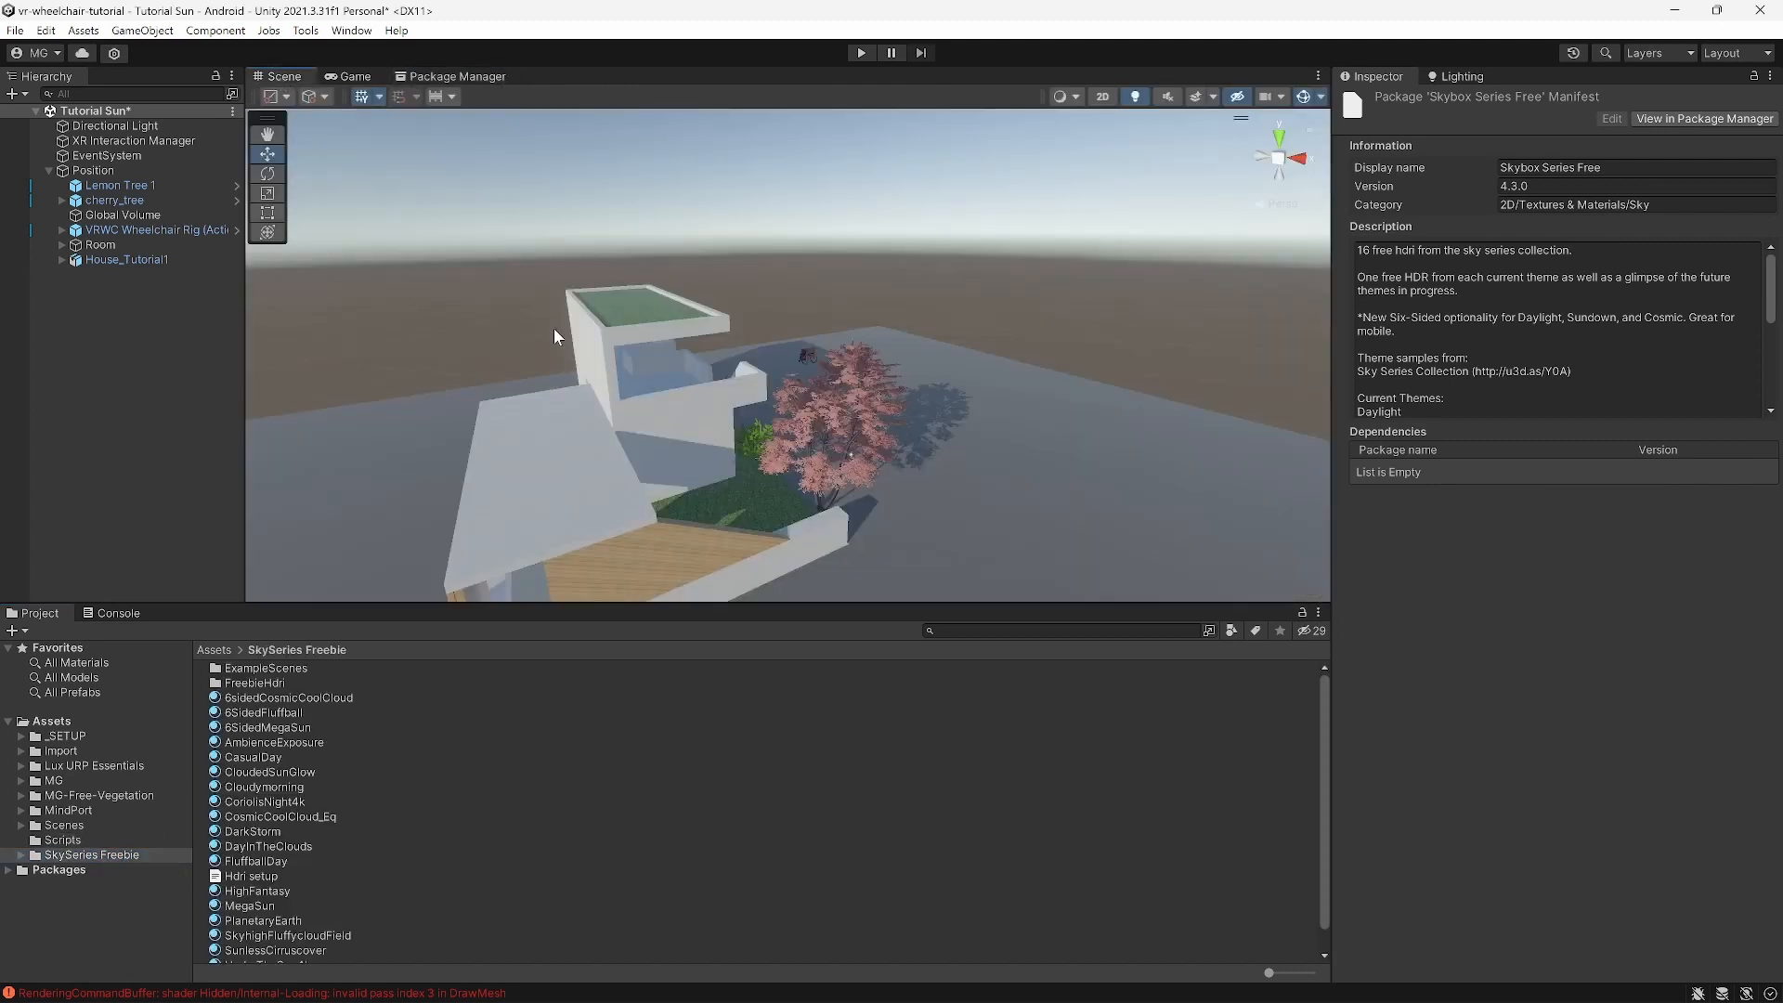
alt+drag(683, 392, 811, 399)
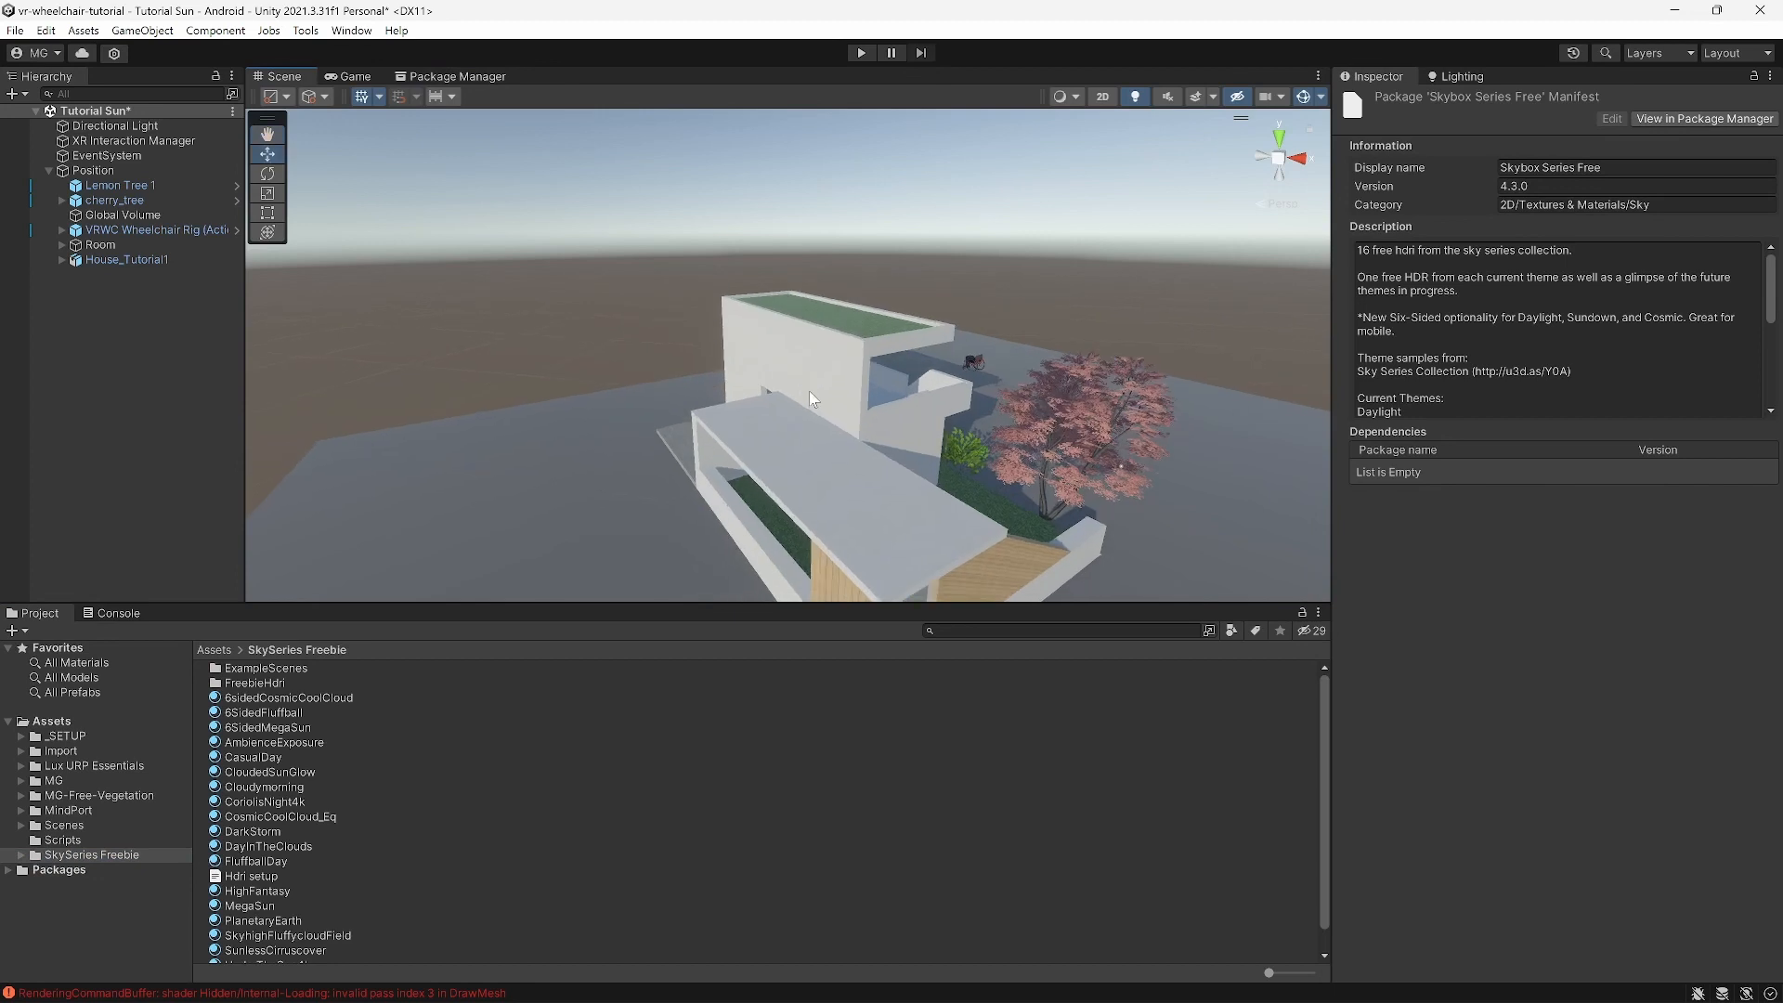
click(1281, 138)
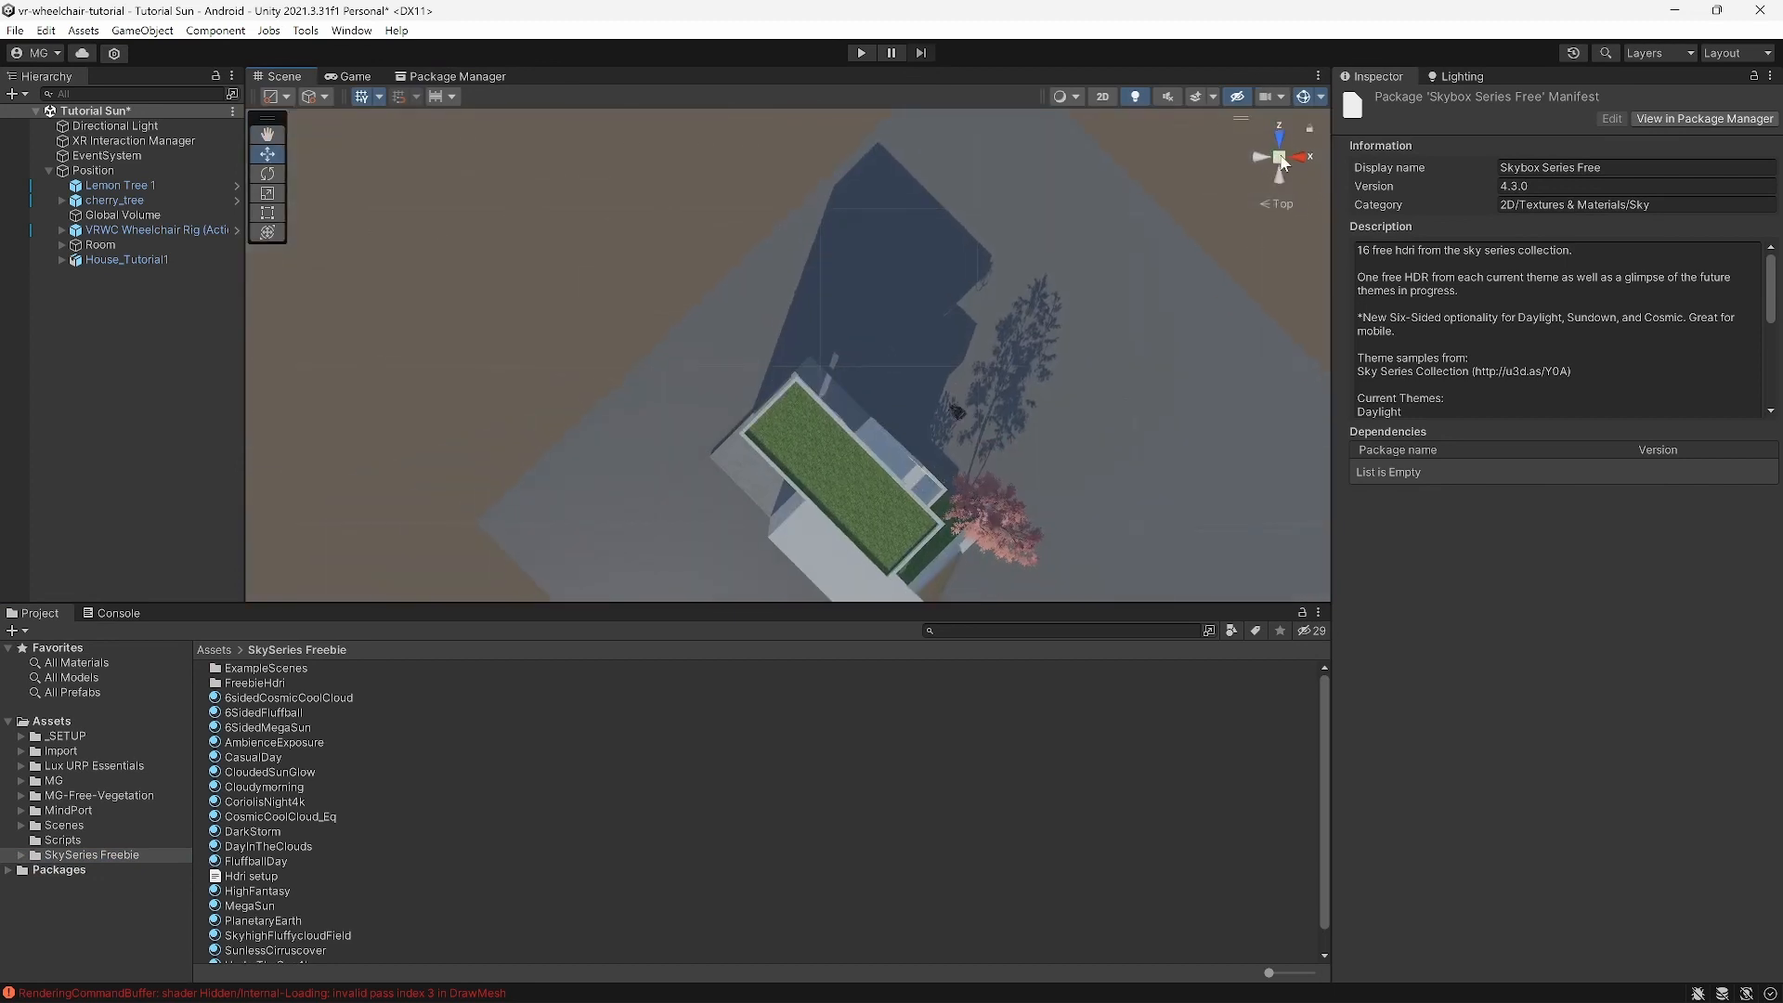
click(1279, 204)
click(1279, 203)
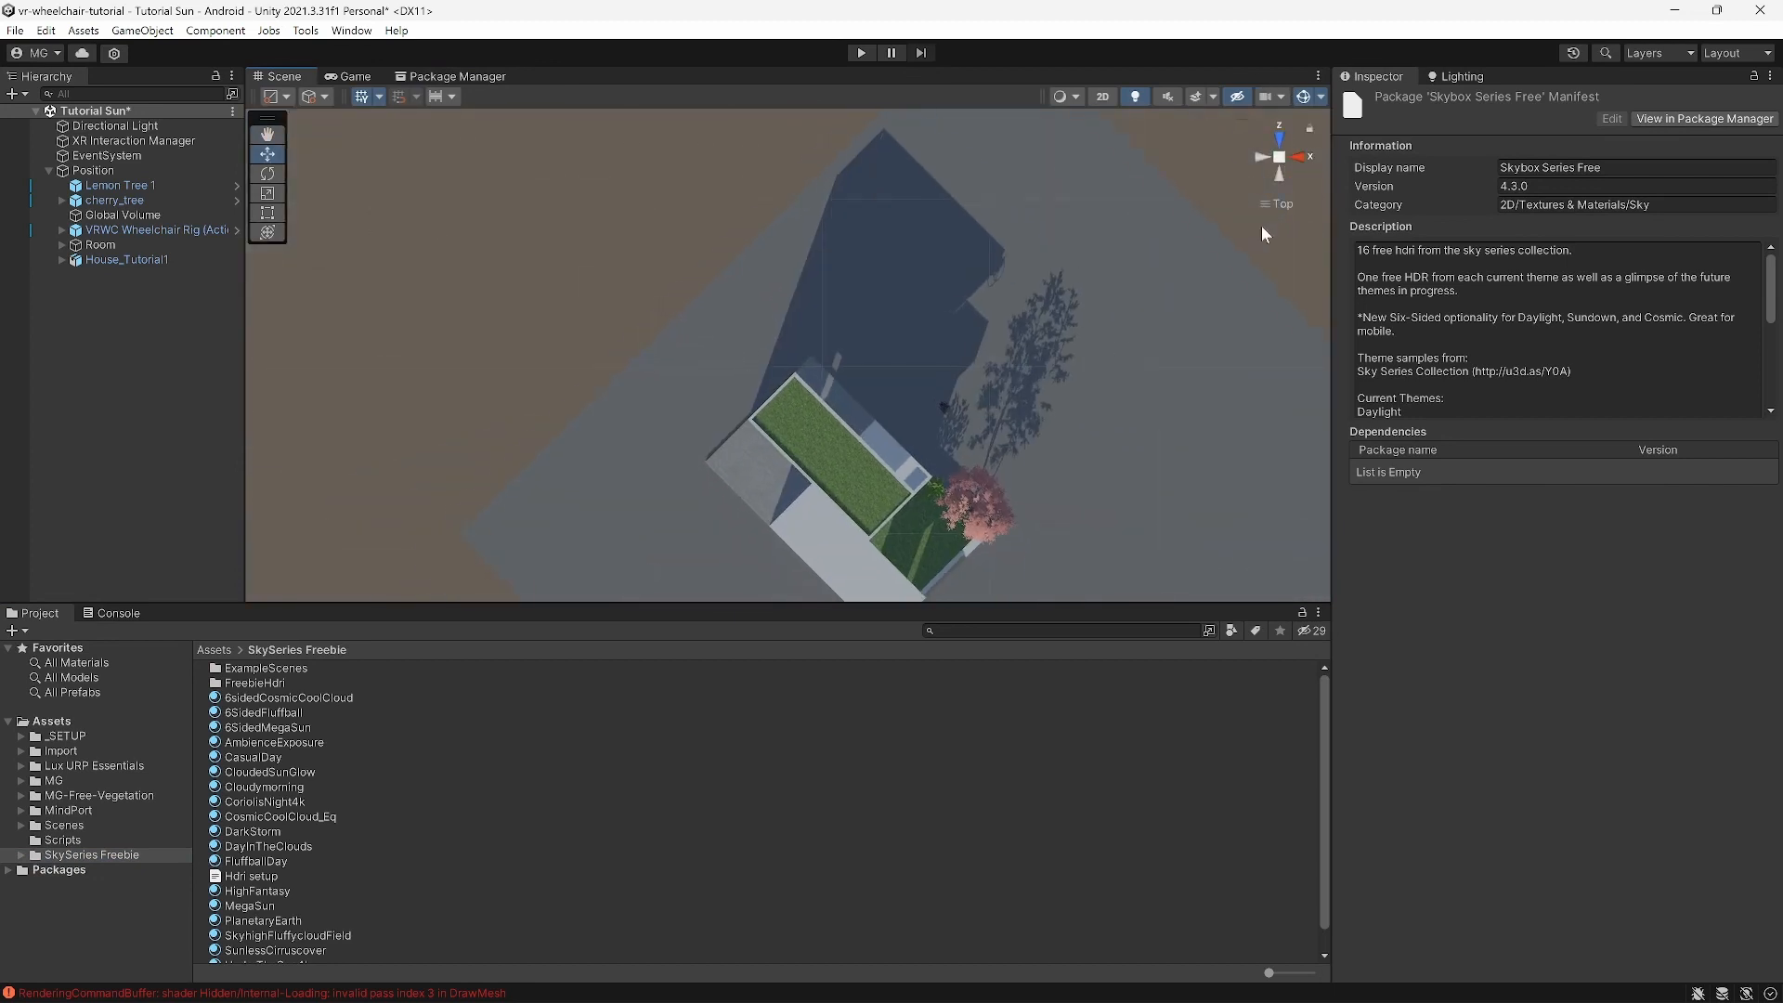
scroll(1217, 279, down, 4)
middle_drag(1190, 310, 1129, 252)
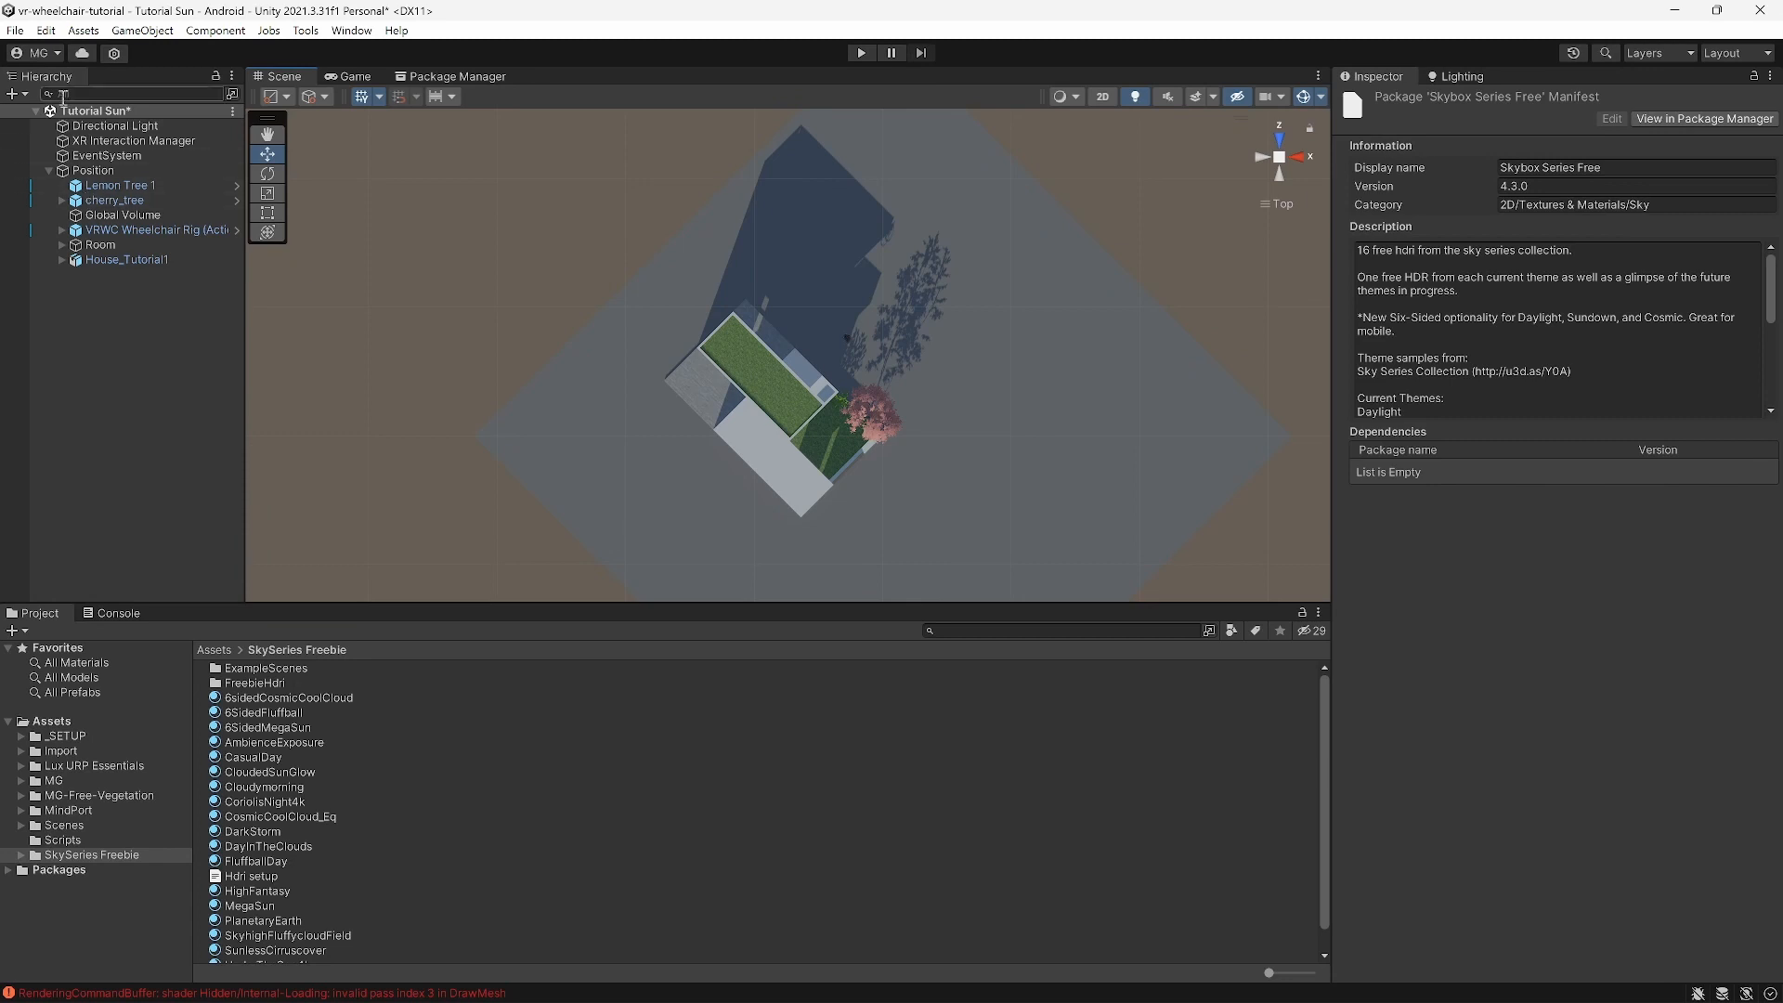
Step: Save the scene, then save a copy named 'Tutorial Skybox' in Assets/Scenes
click(15, 34)
click(54, 119)
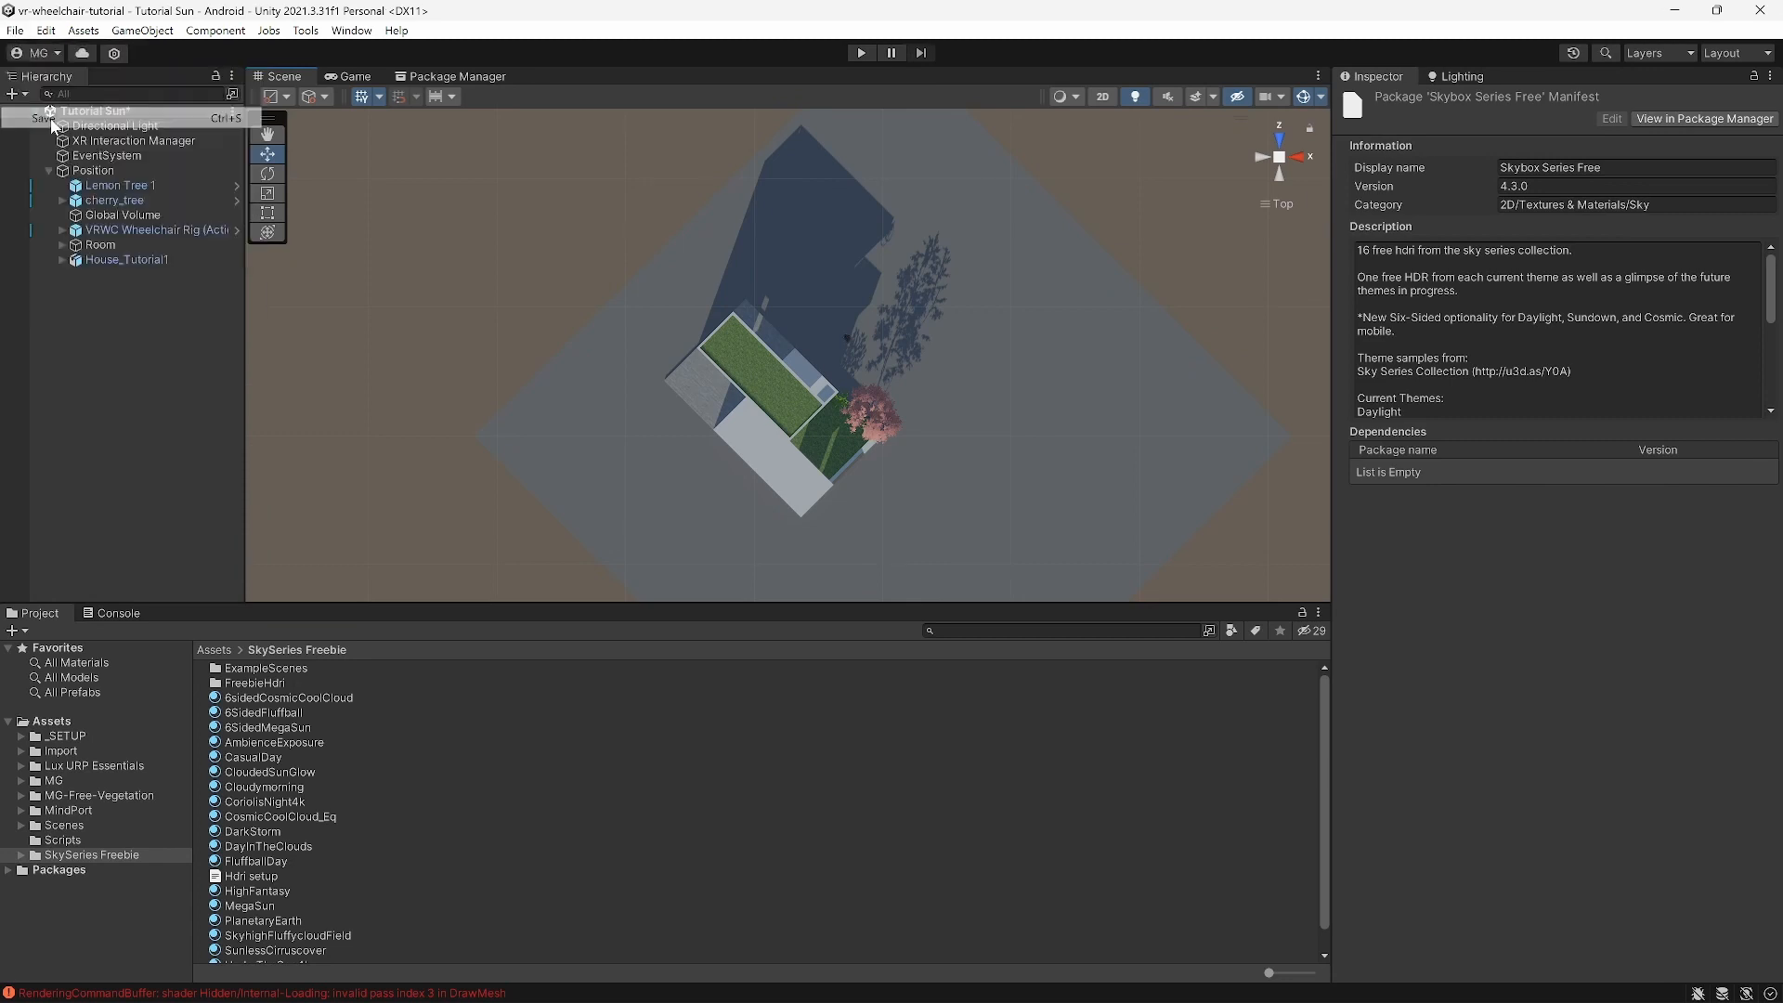
click(20, 34)
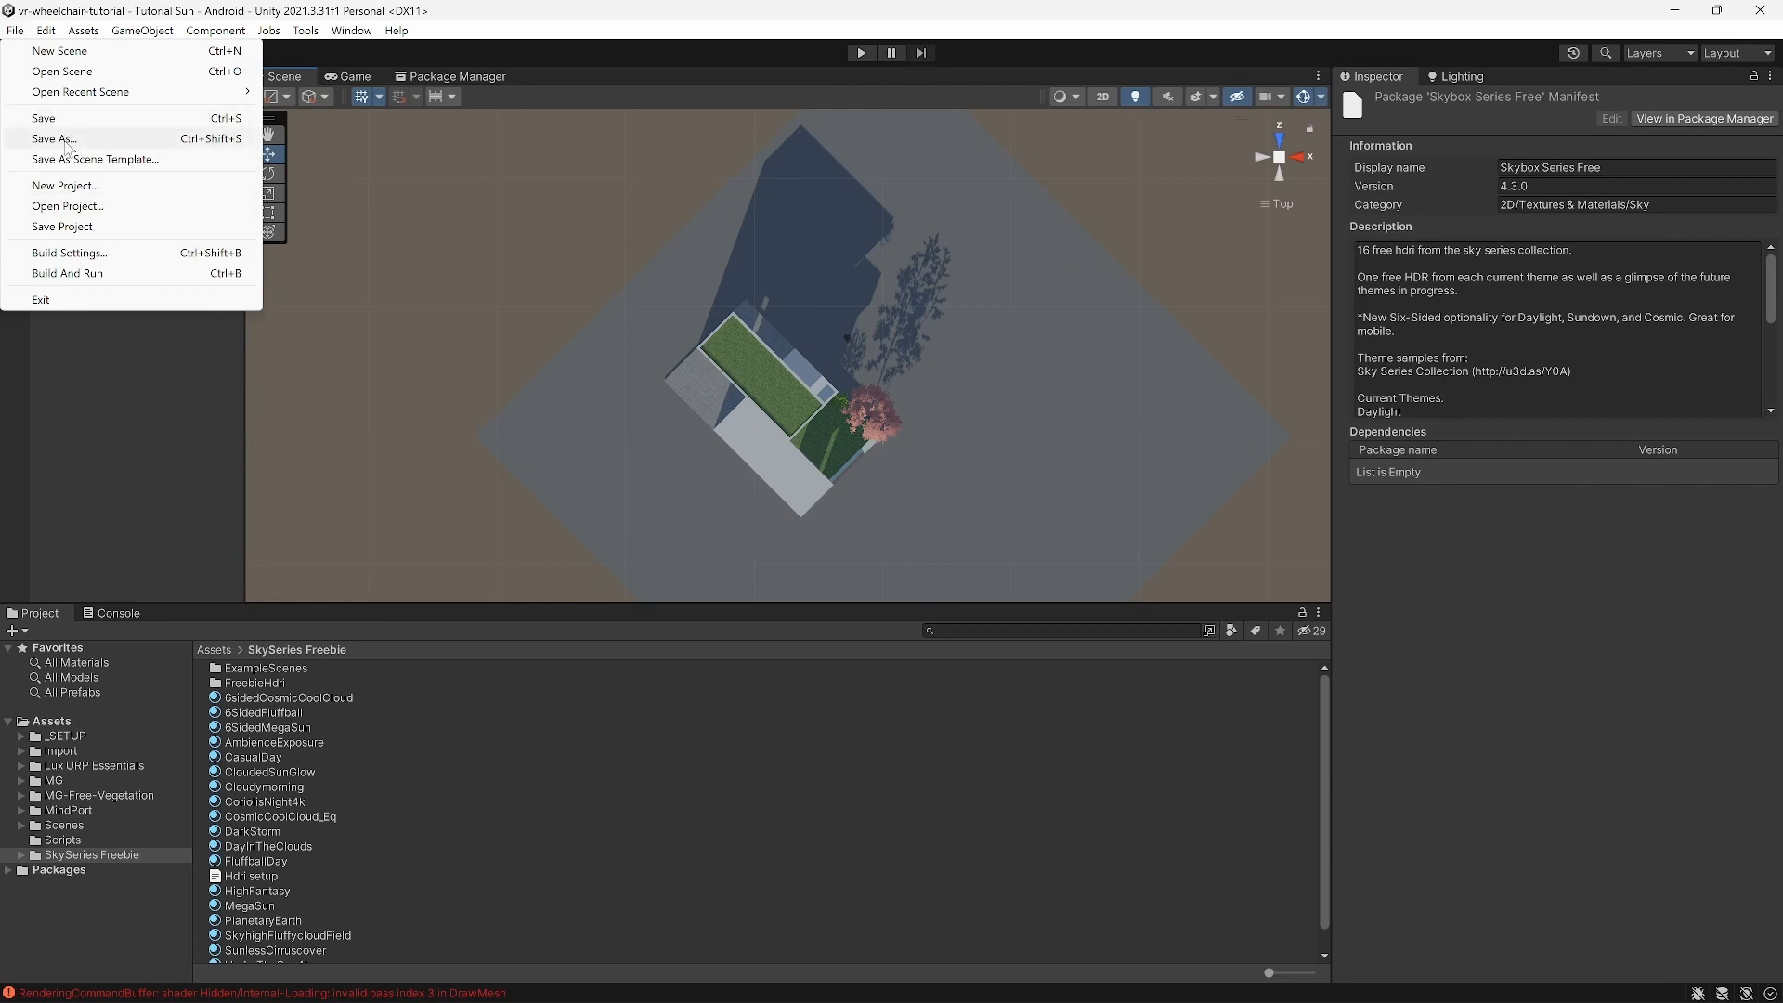
click(67, 139)
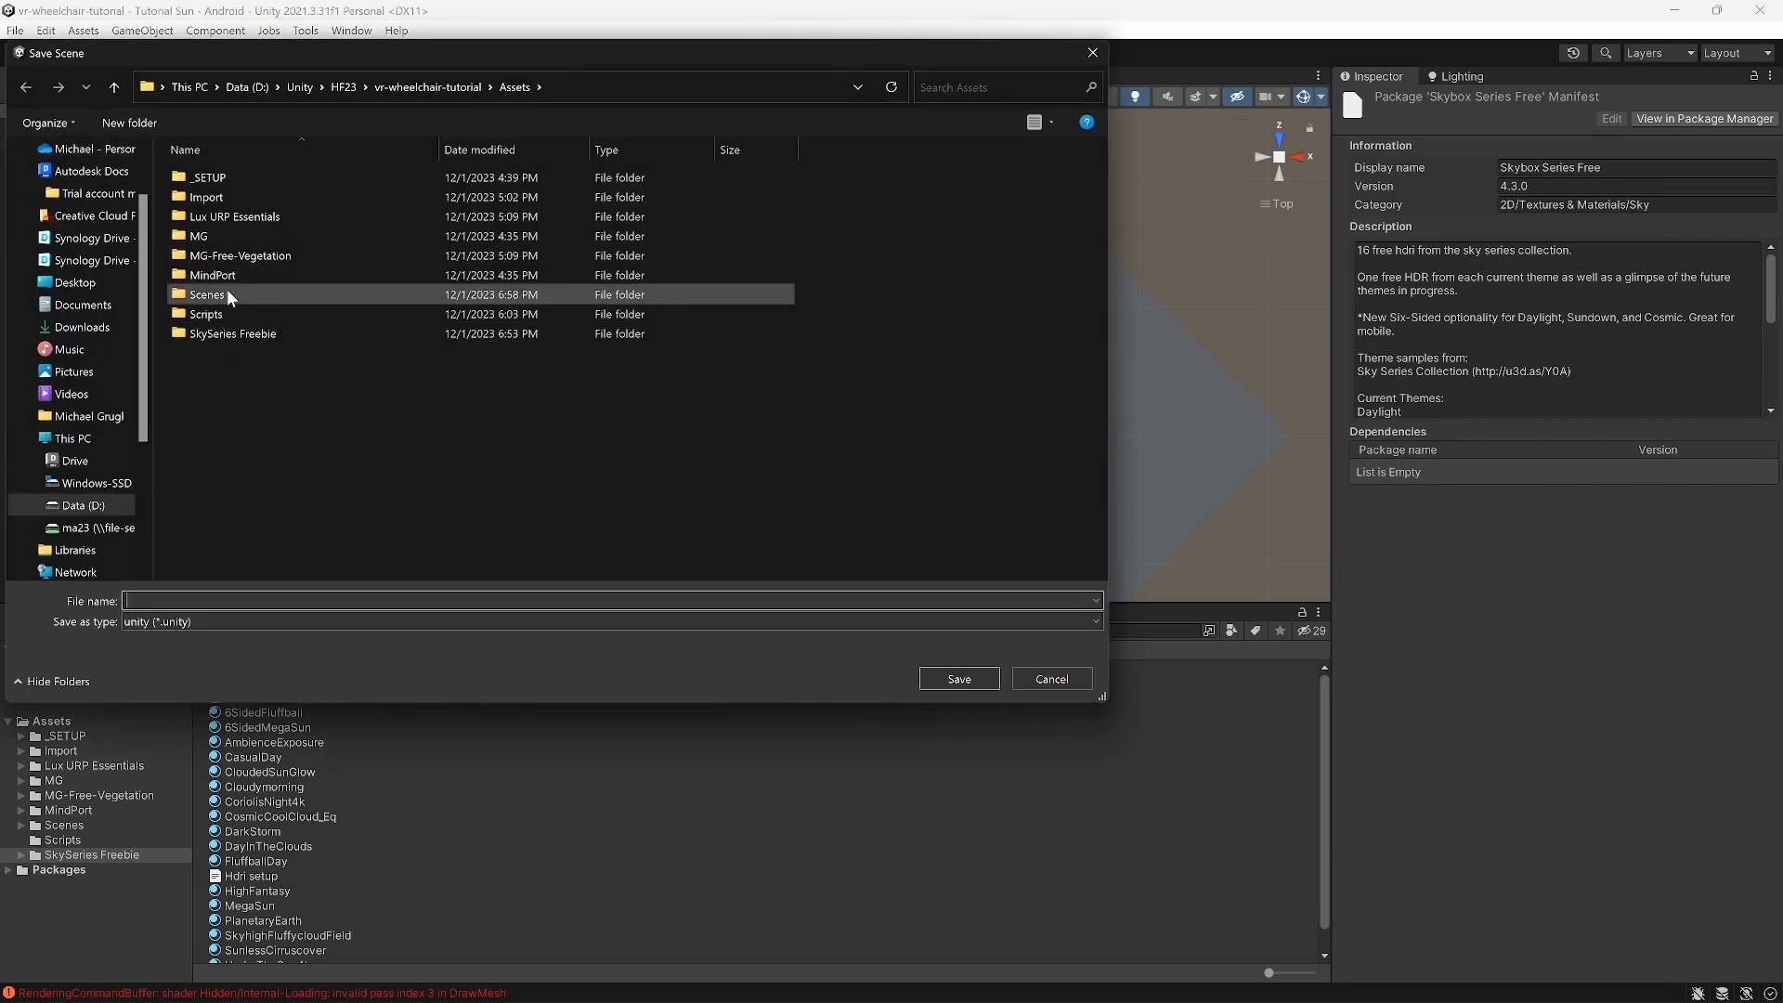
double_click(306, 294)
click(157, 602)
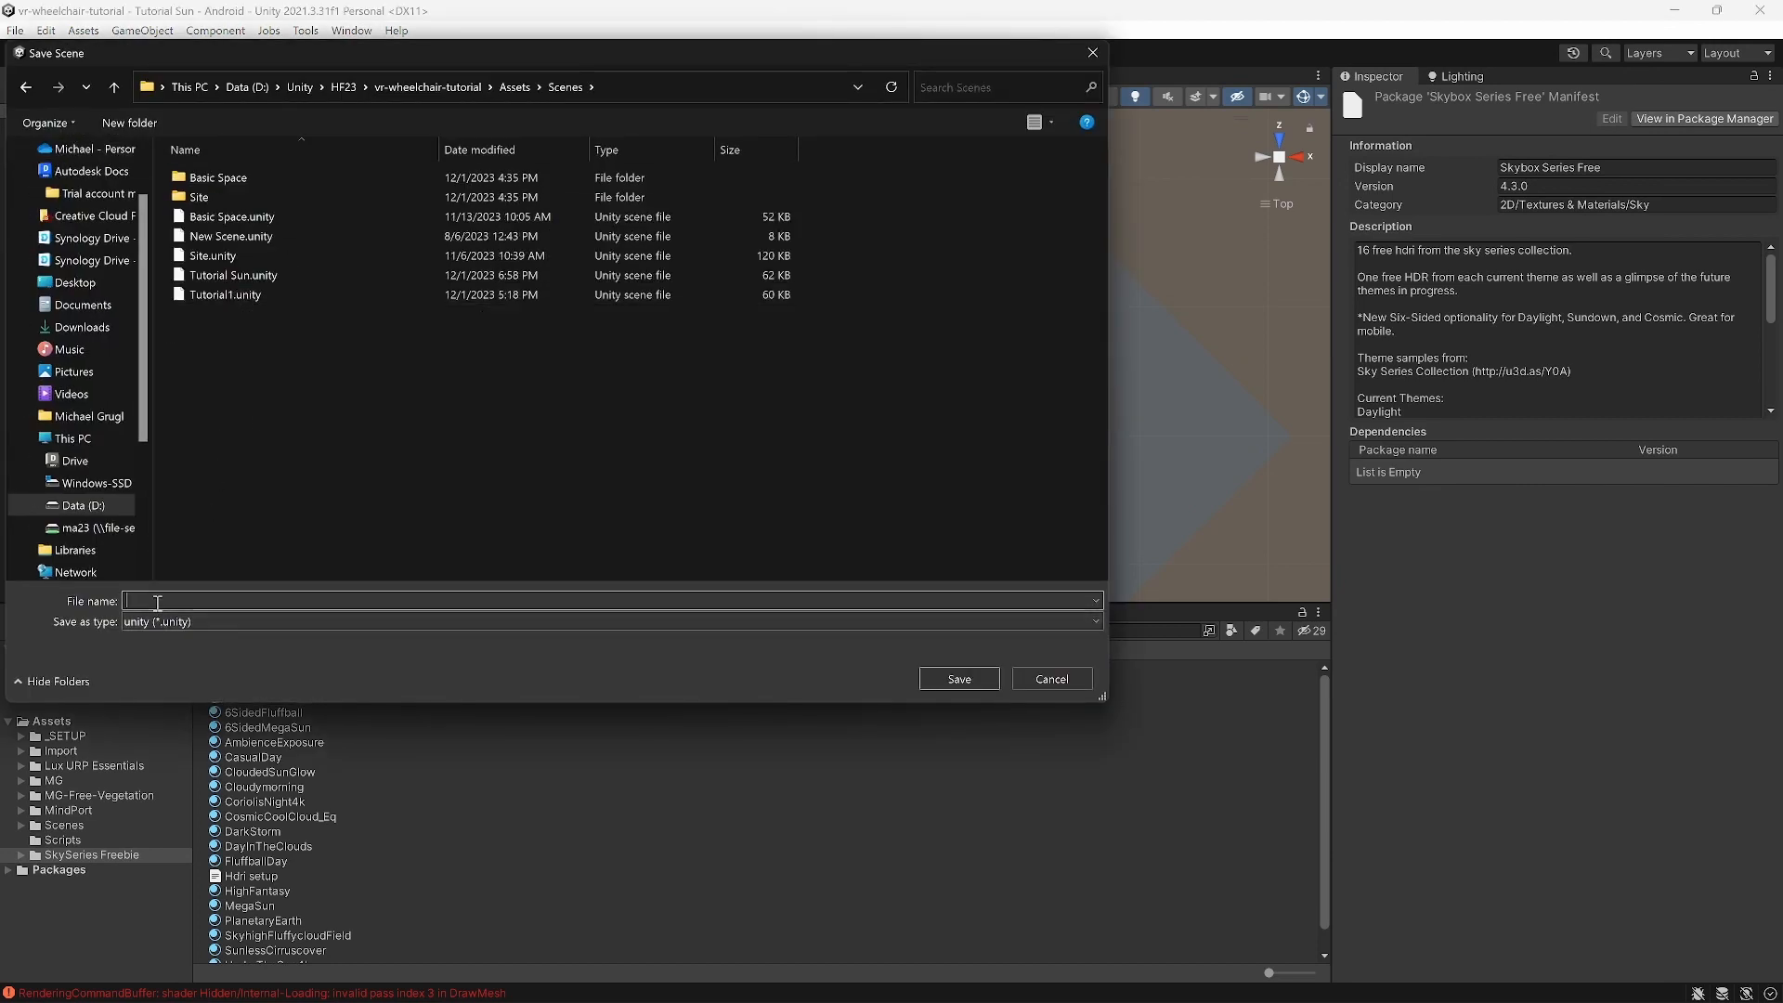
text(Tutorial)
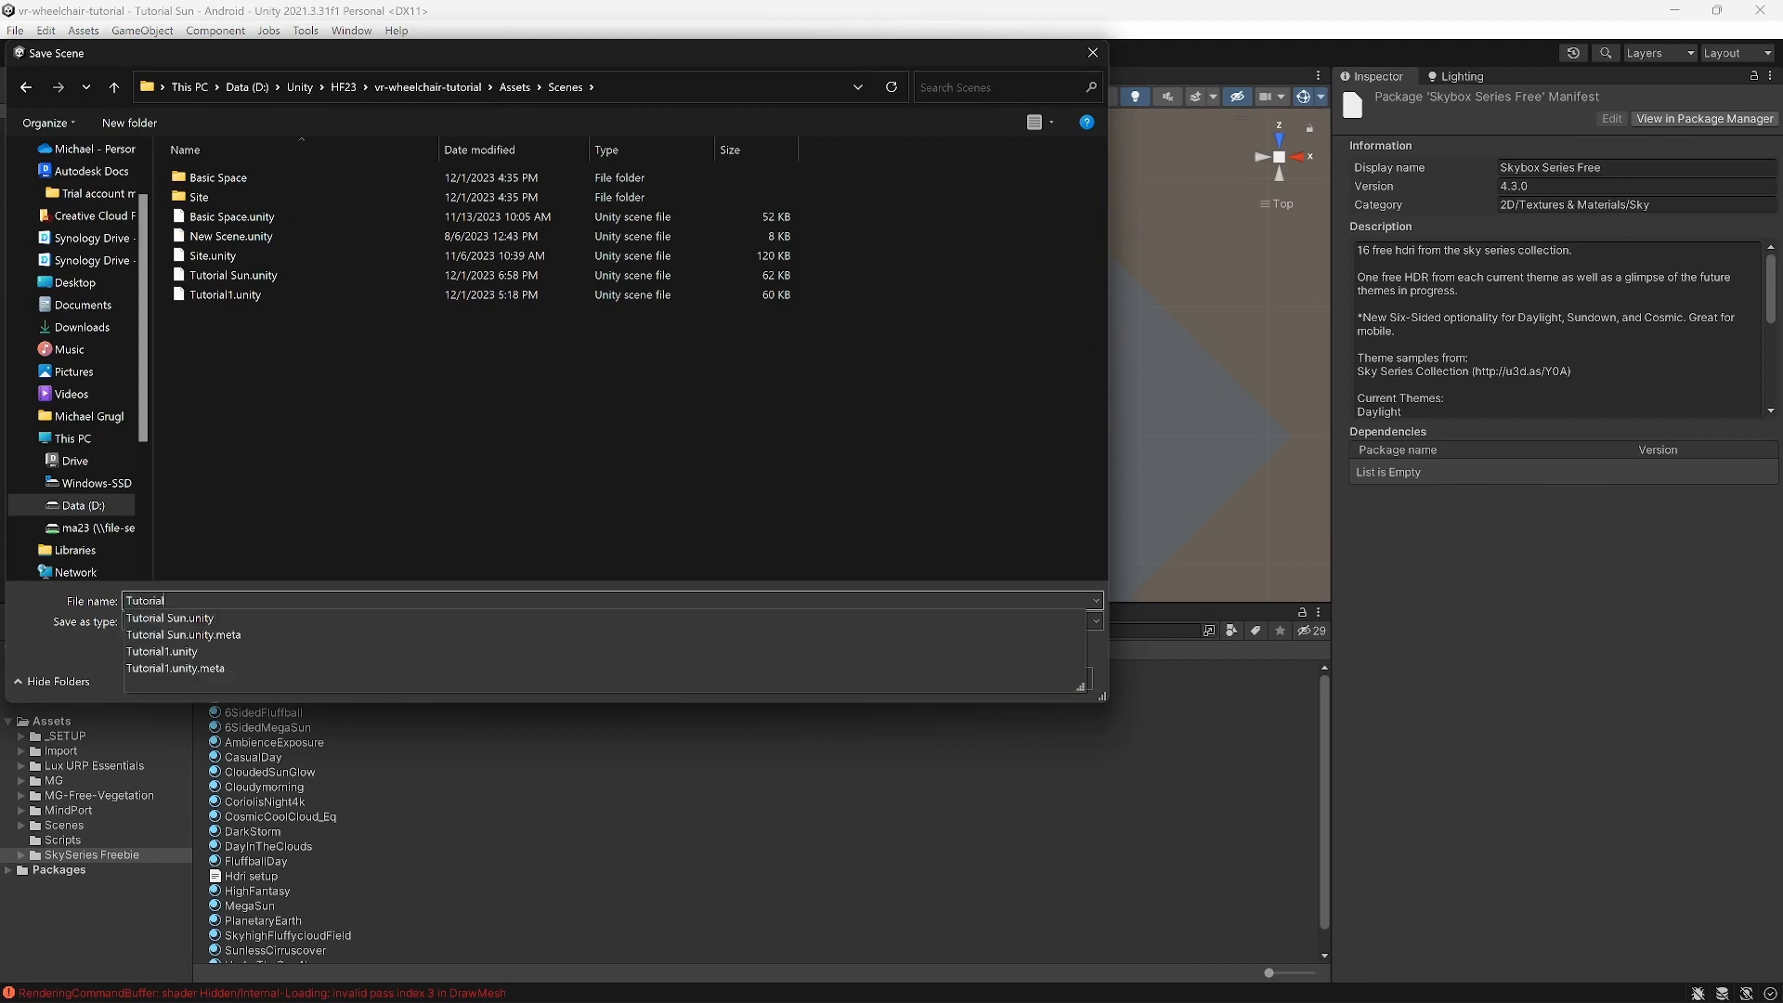
text( Sky)
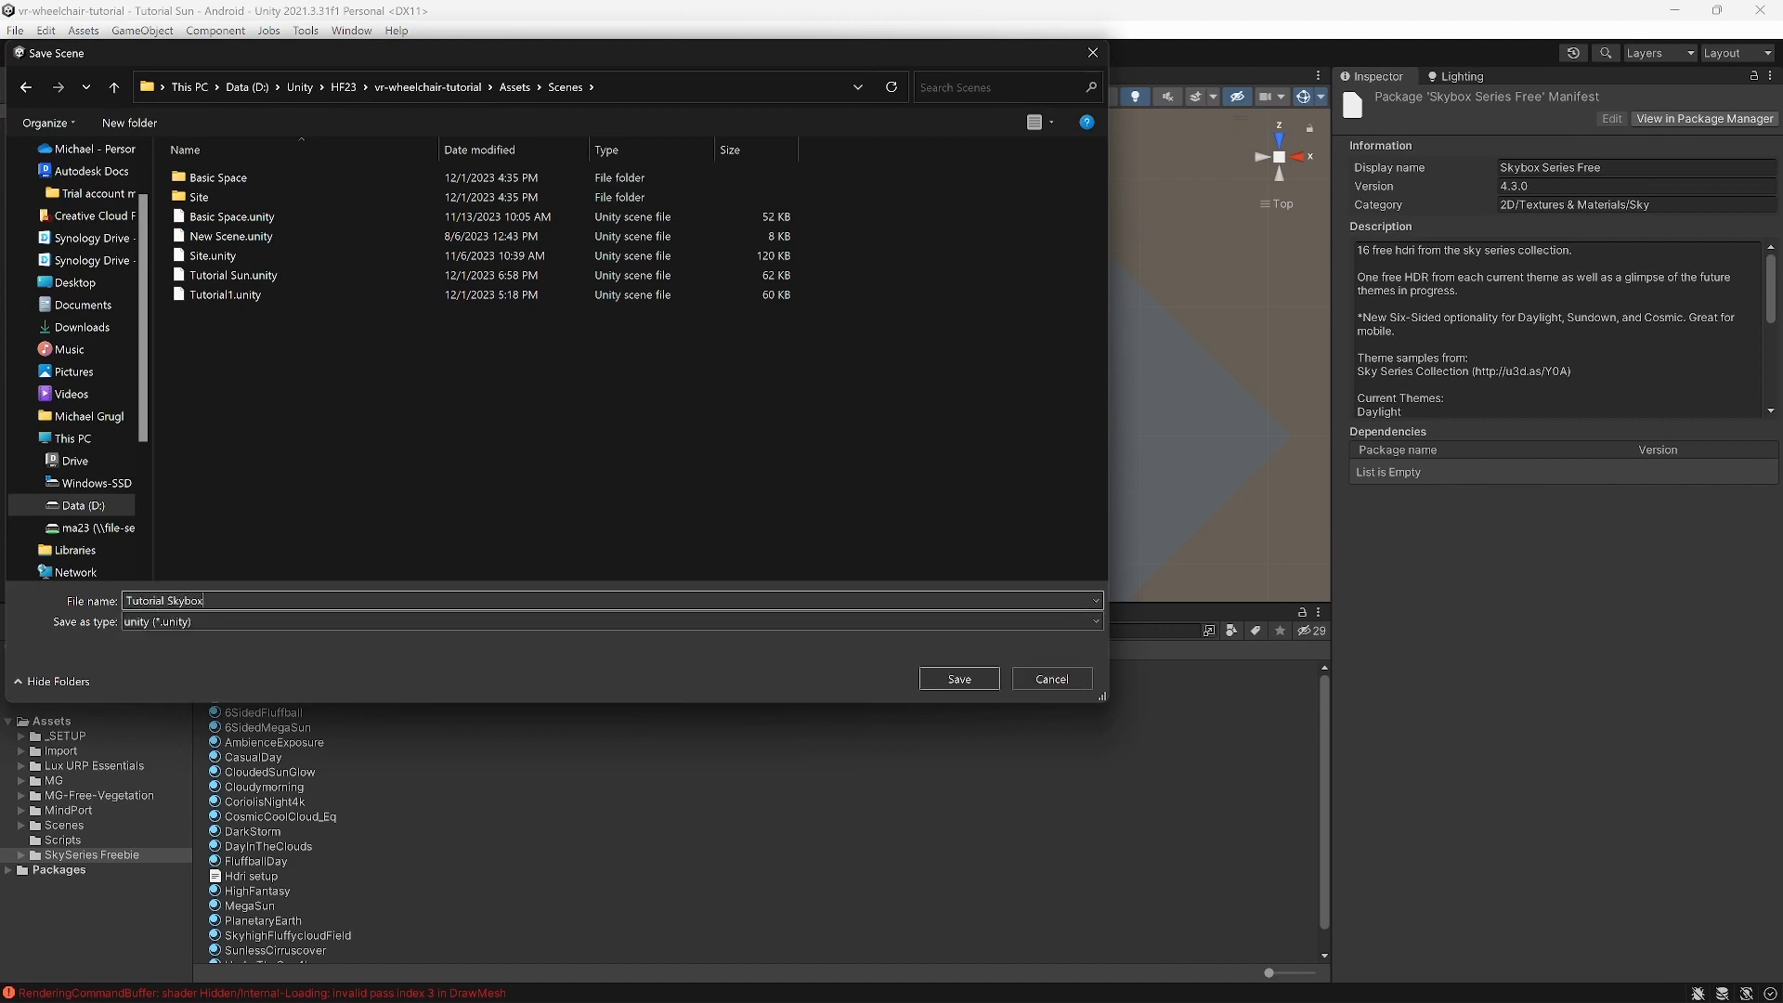
text(box)
key(Return)
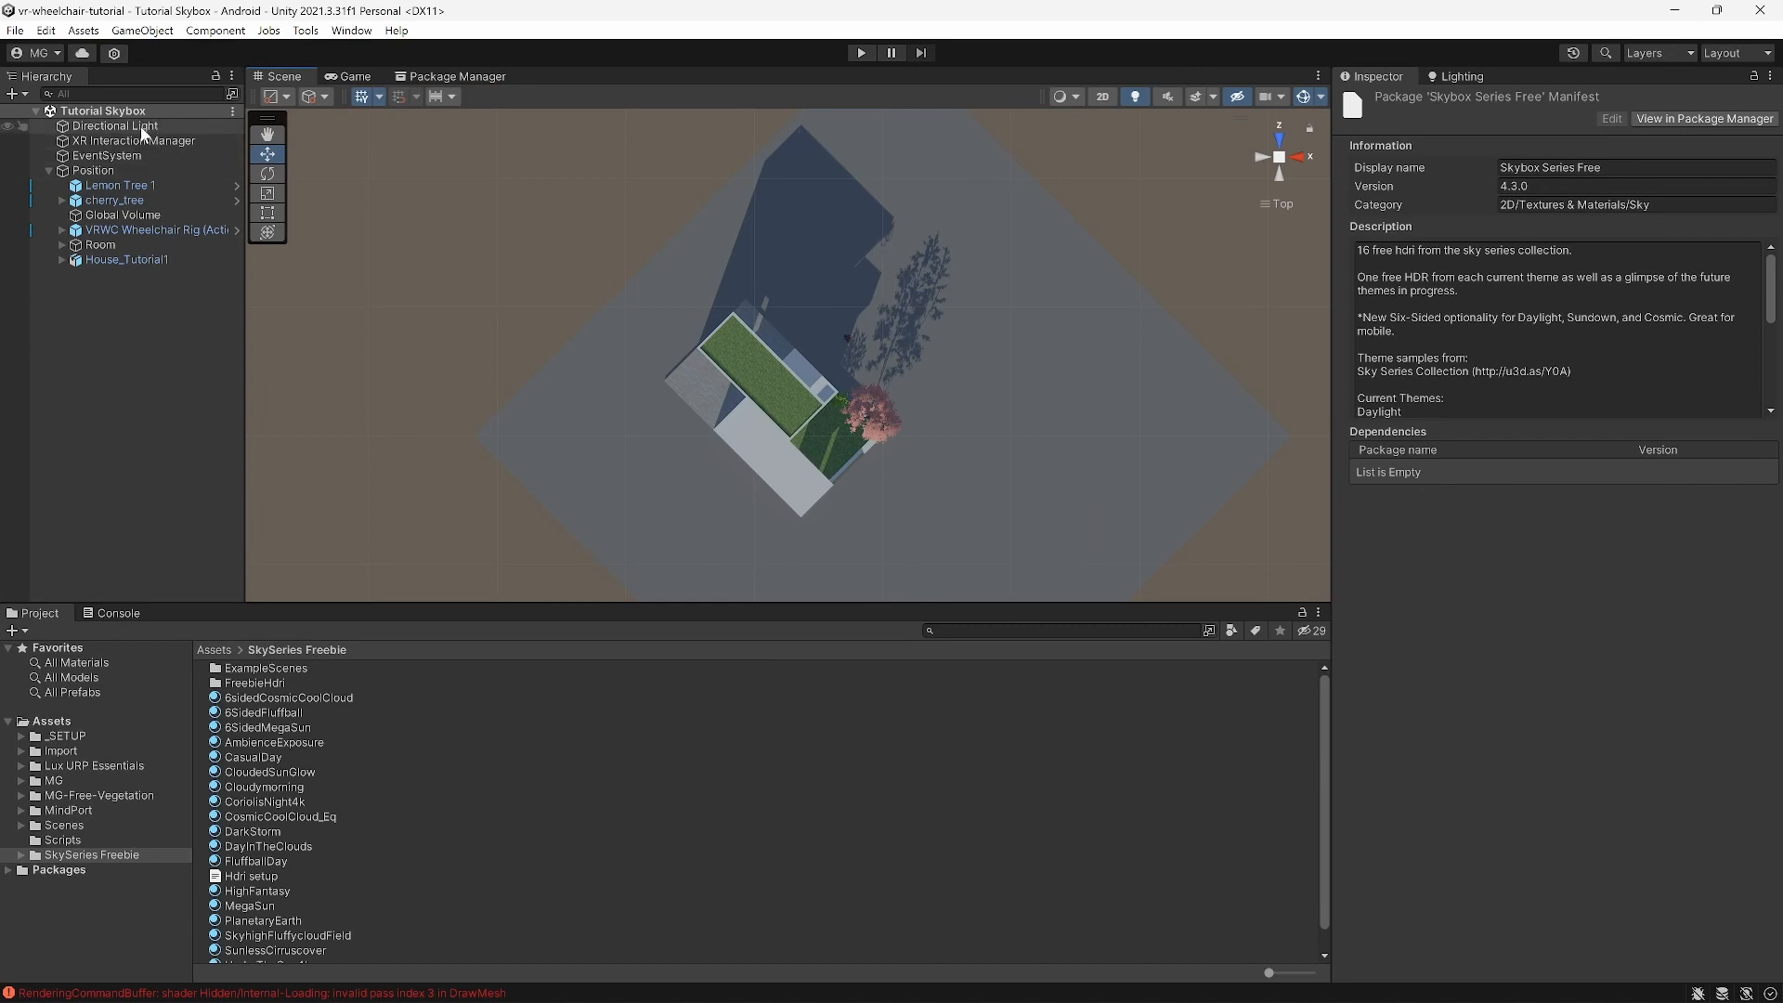
Step: Parent the Directional Light under Position and set Position's Y rotation to 45
drag(144, 135, 142, 173)
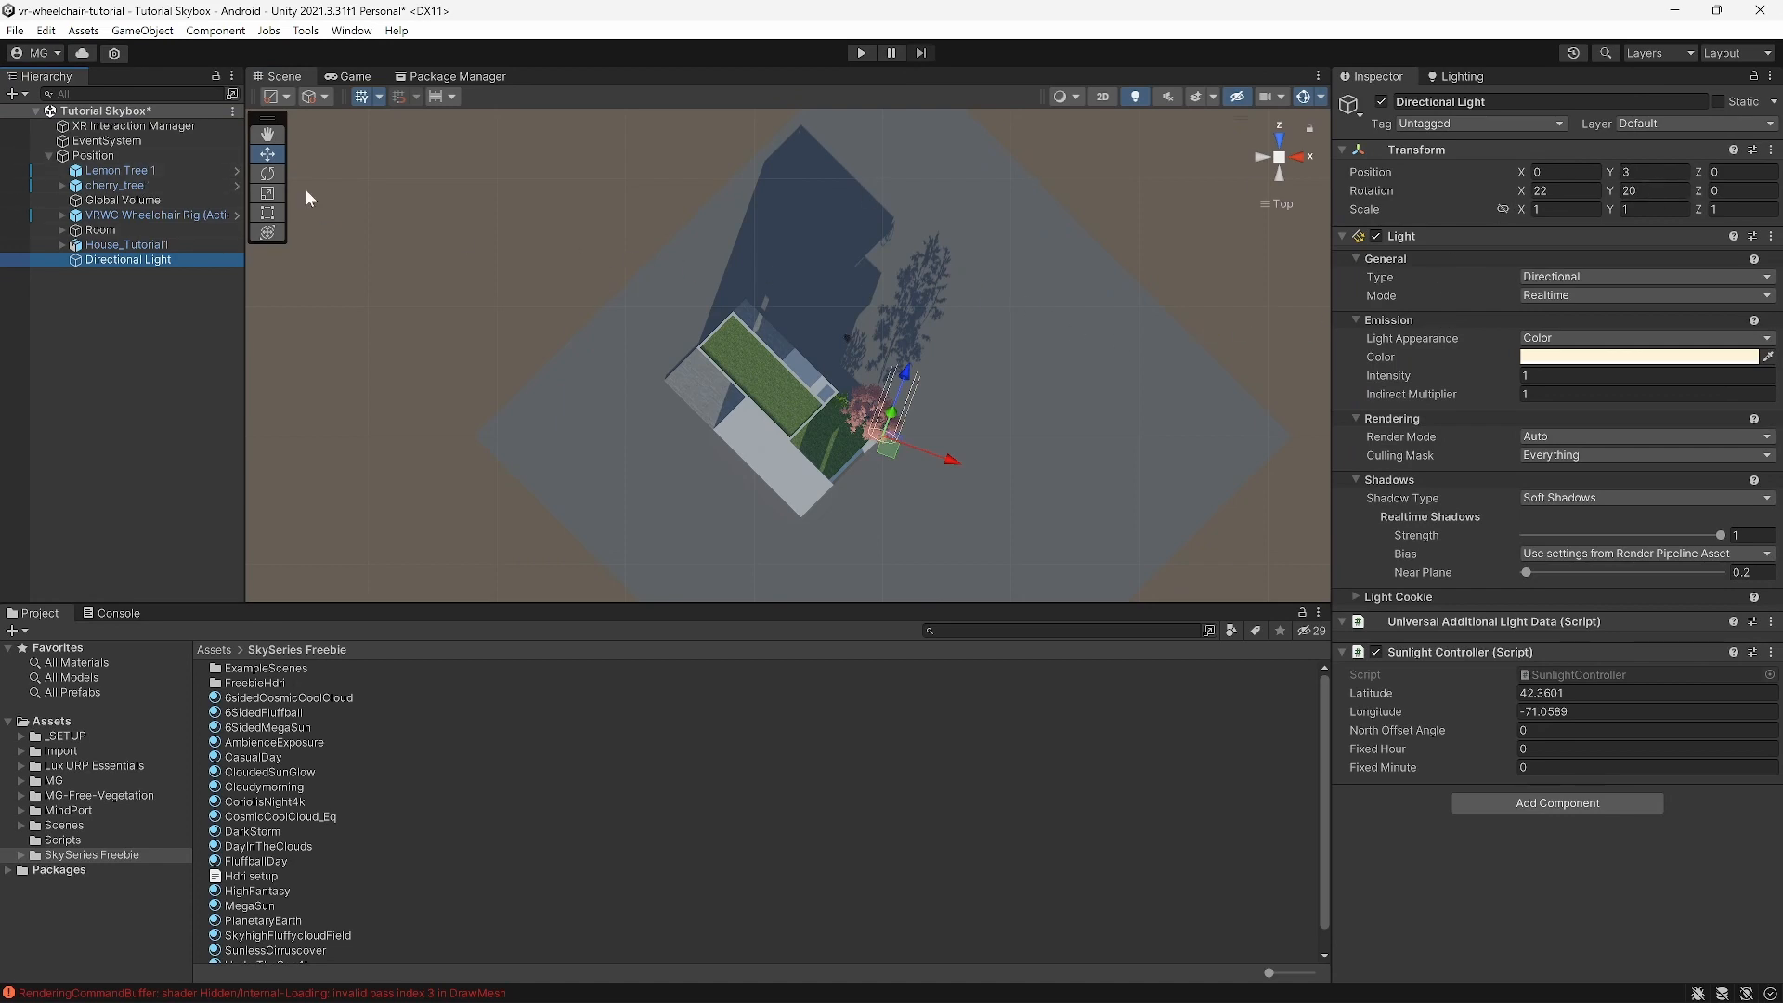
click(108, 158)
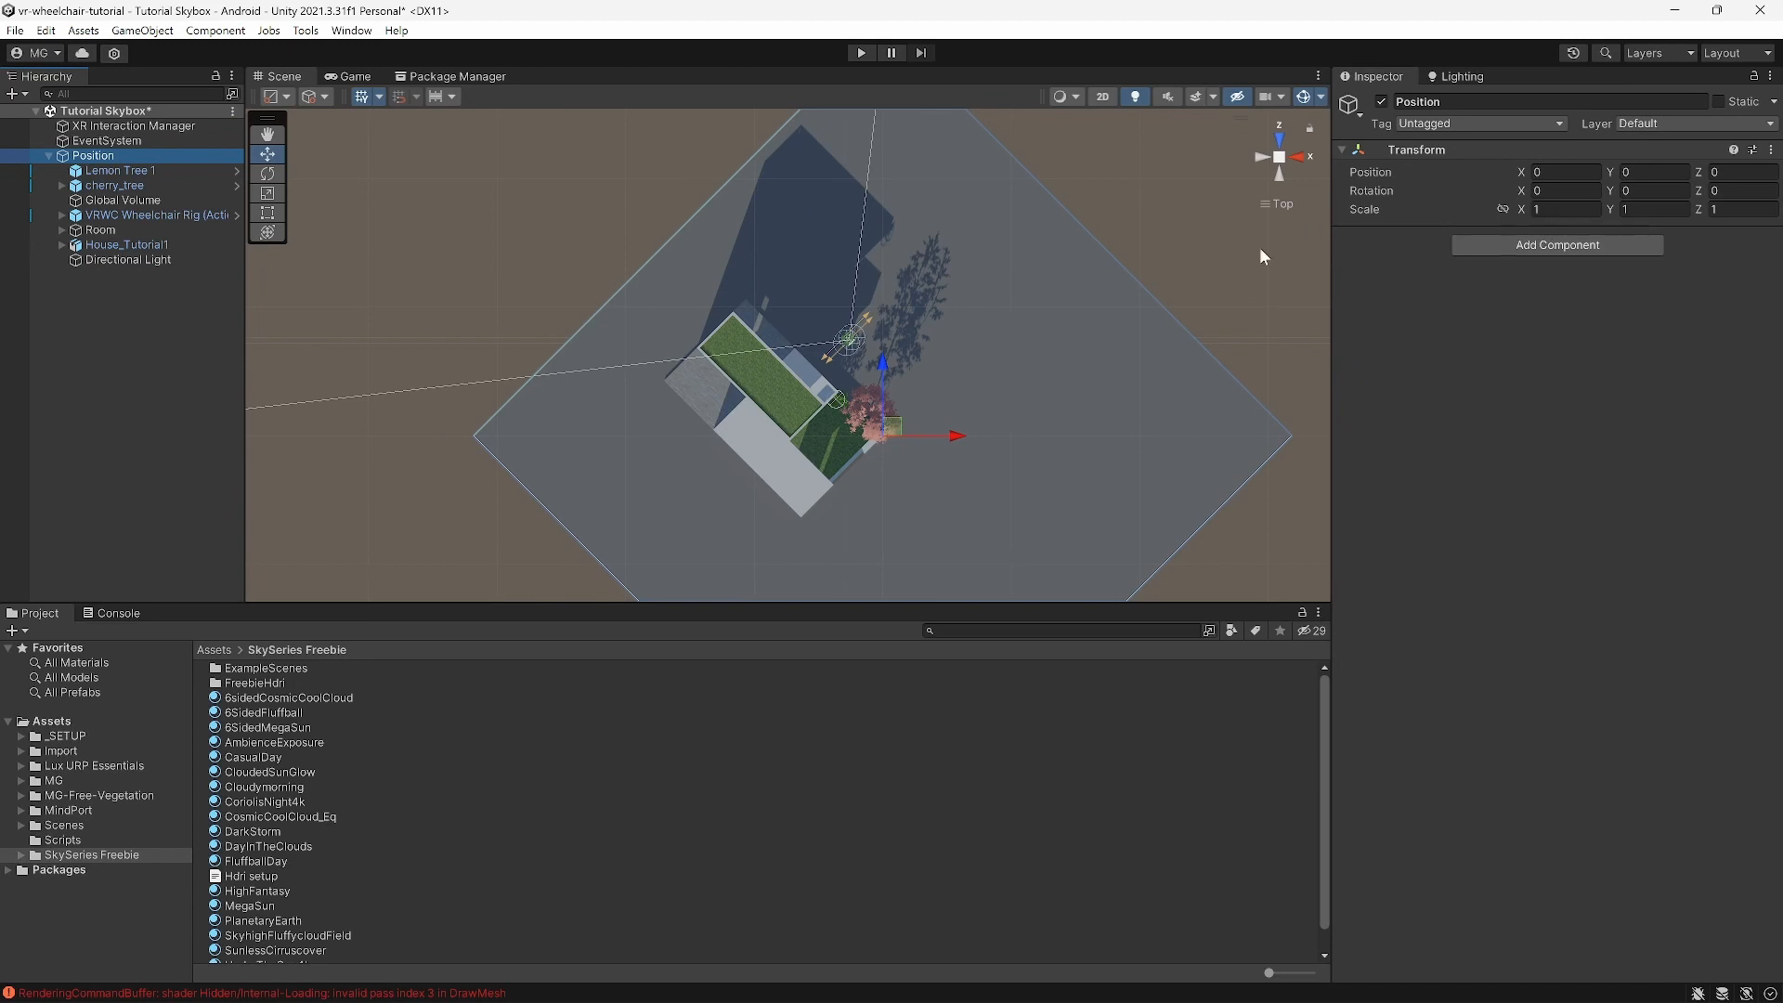
scroll(775, 291, down, 2)
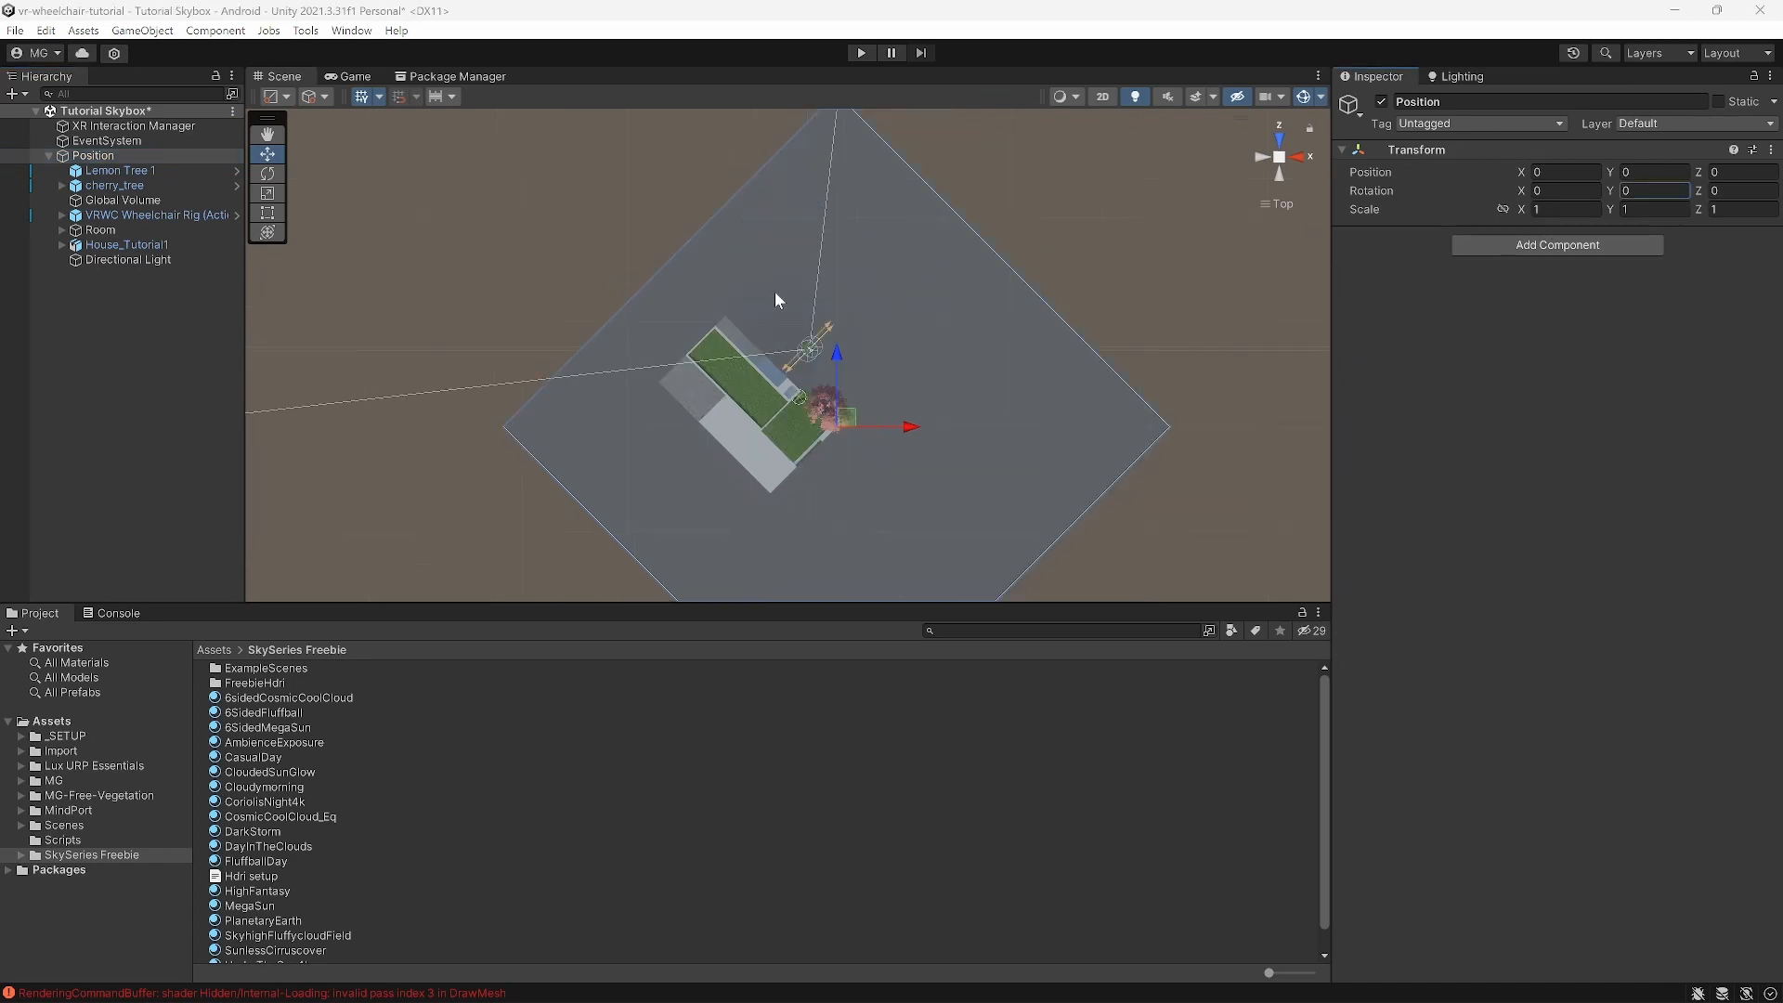
click(1645, 192)
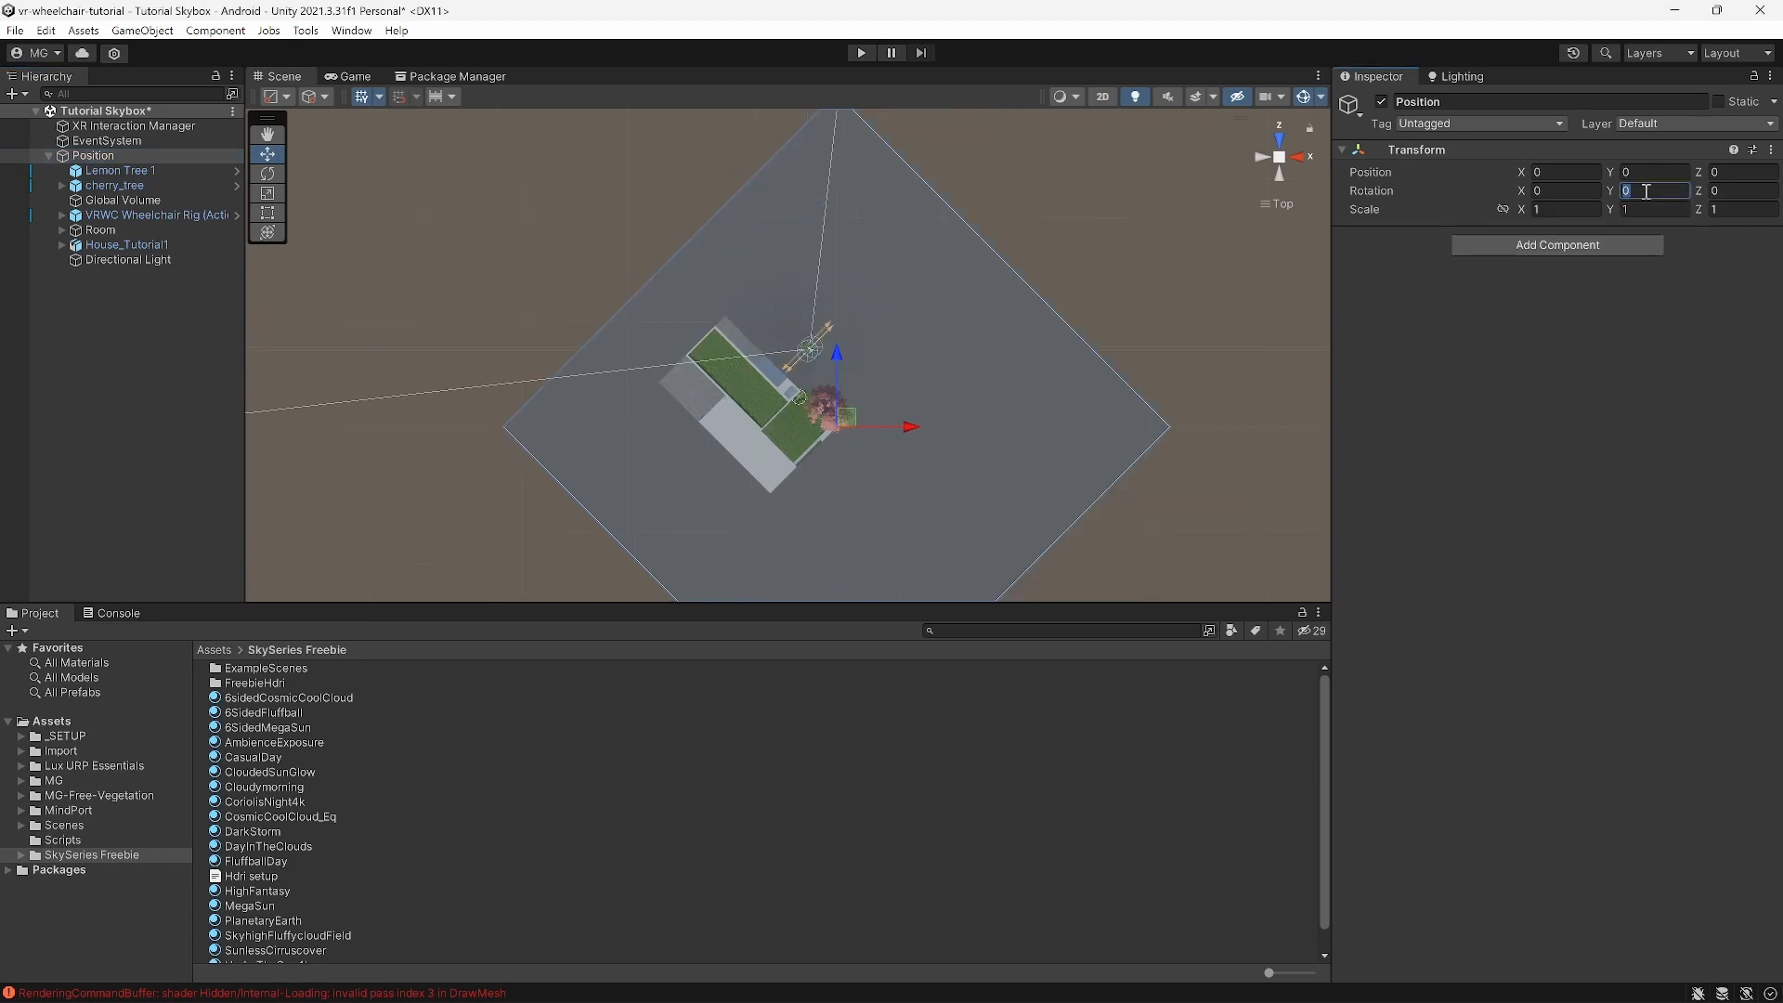
text(45)
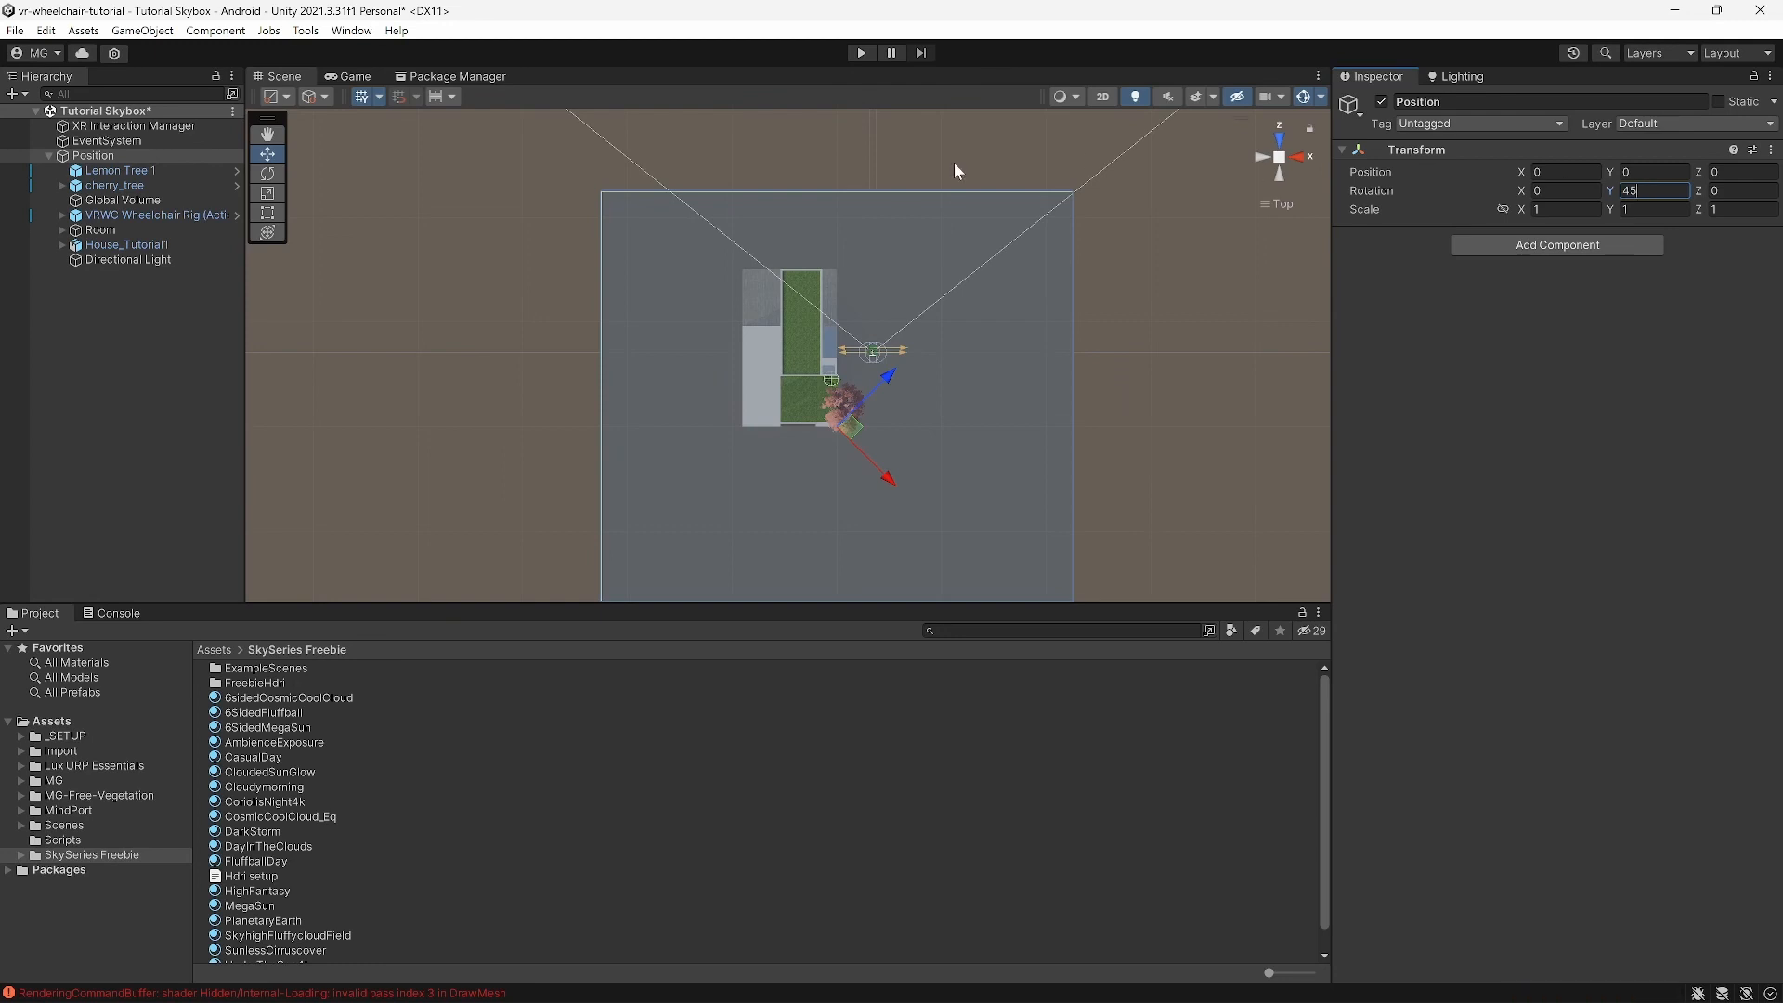
Step: Recentre the top-down view on the house and select Lemon Tree 1 through Directional Light
click(1124, 310)
scroll(818, 372, up, 5)
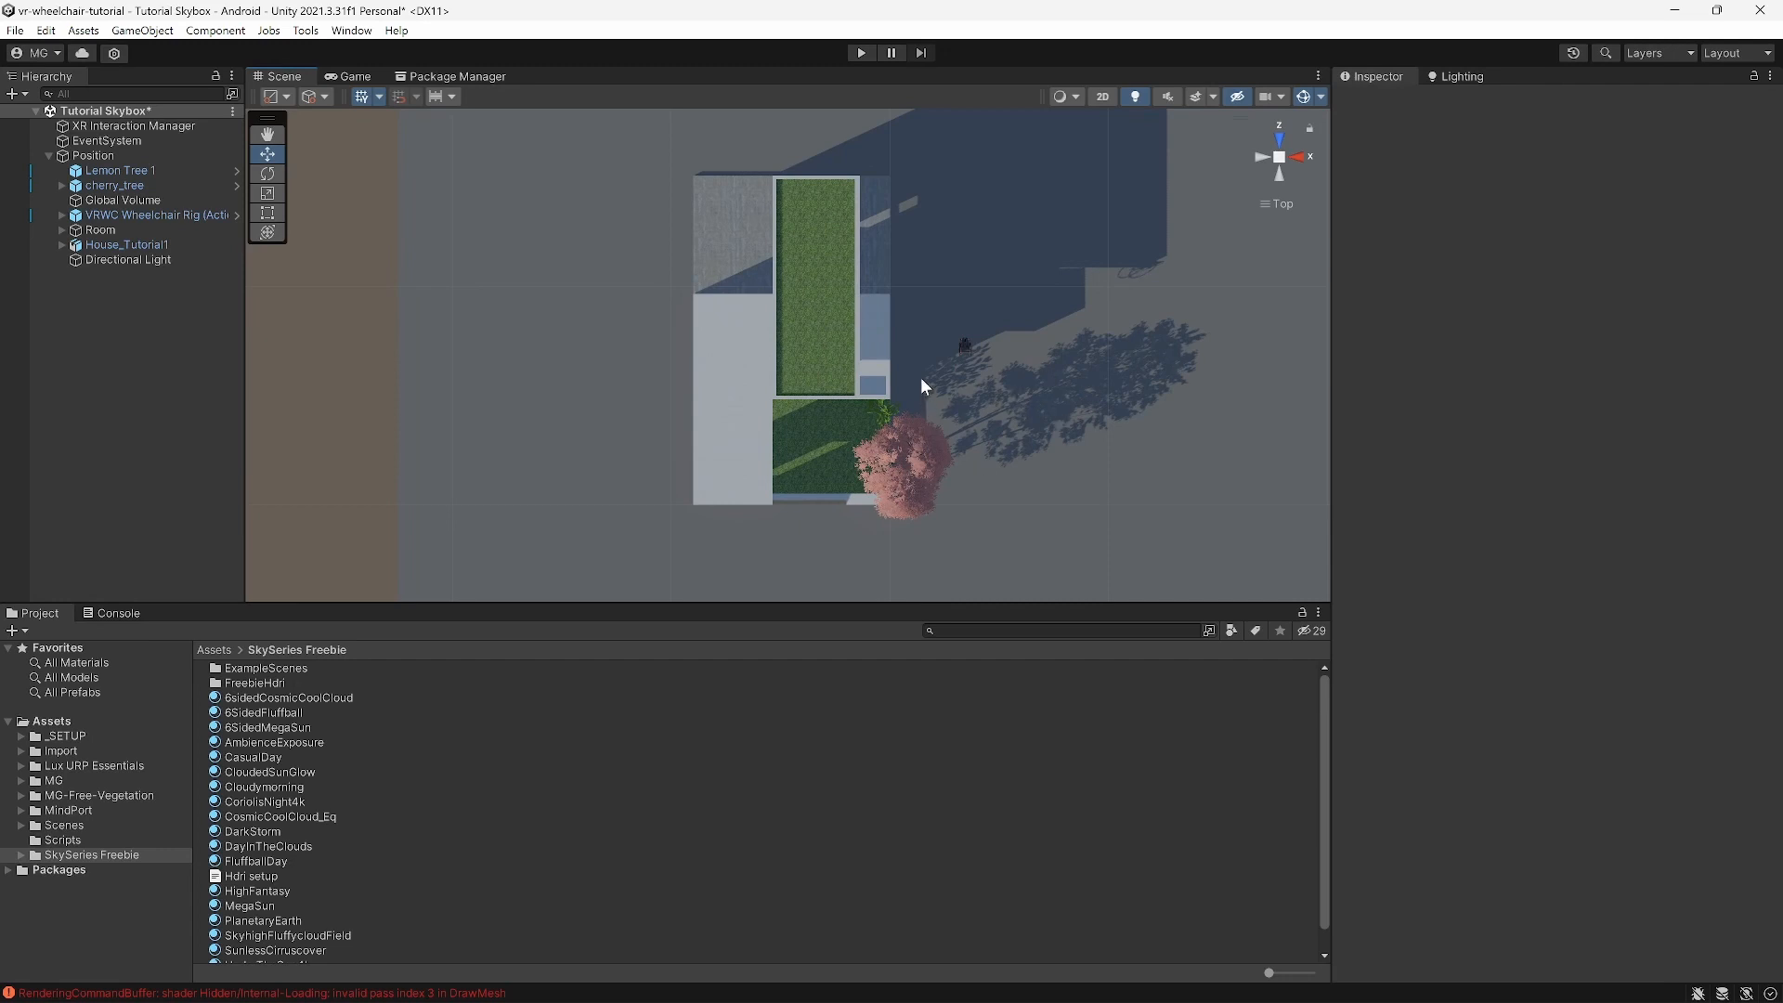
middle_drag(901, 345, 881, 349)
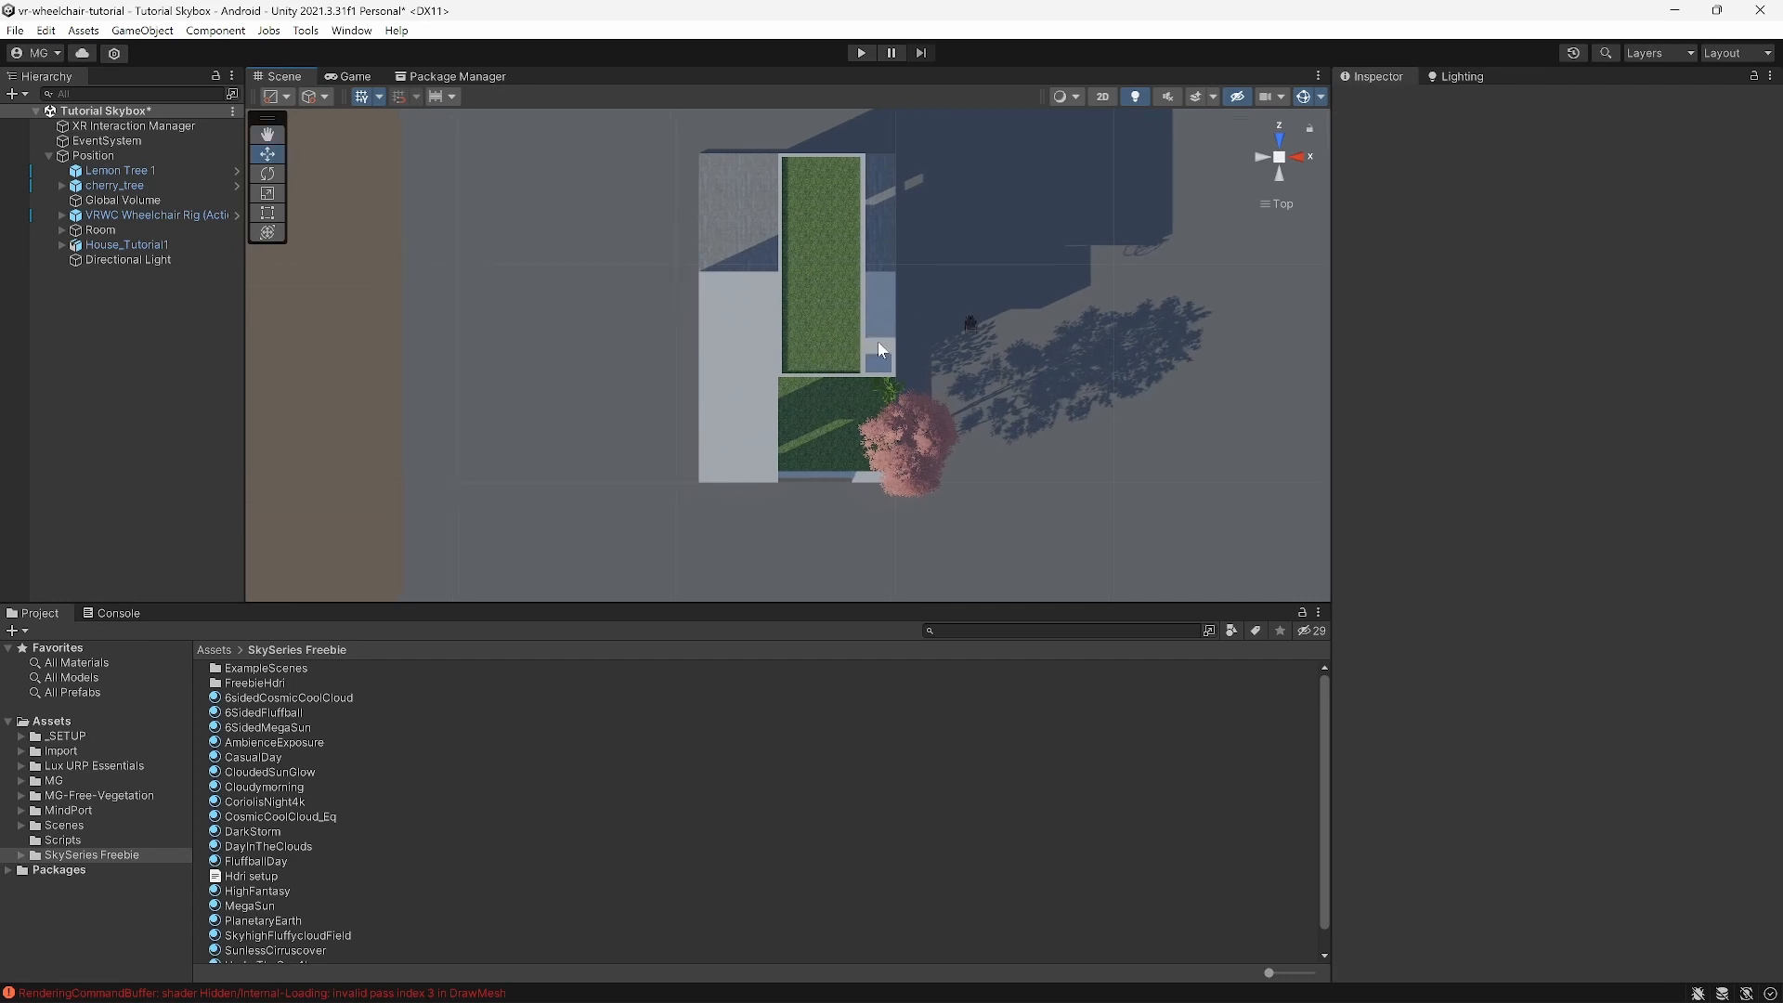
click(124, 170)
shift+click(127, 261)
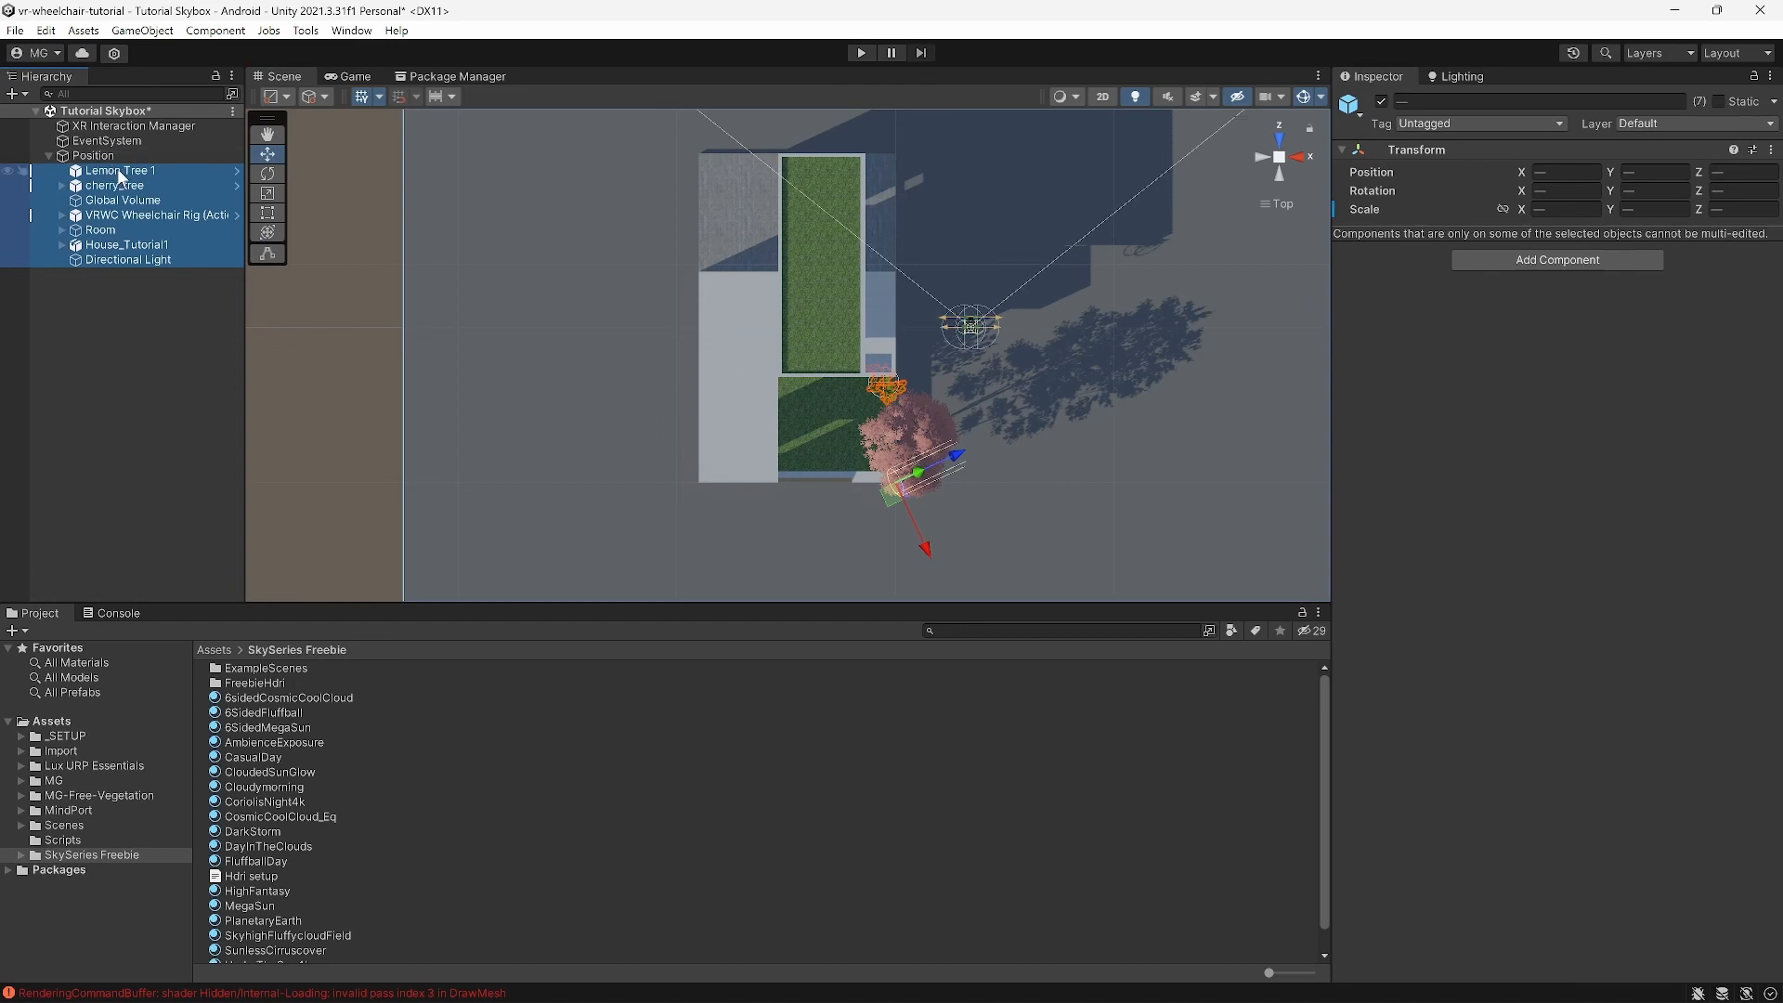
Step: Move the seven objects from Lemon Tree 1 to Directional Light to the Hierarchy root and delete the empty Position object
drag(117, 169, 104, 147)
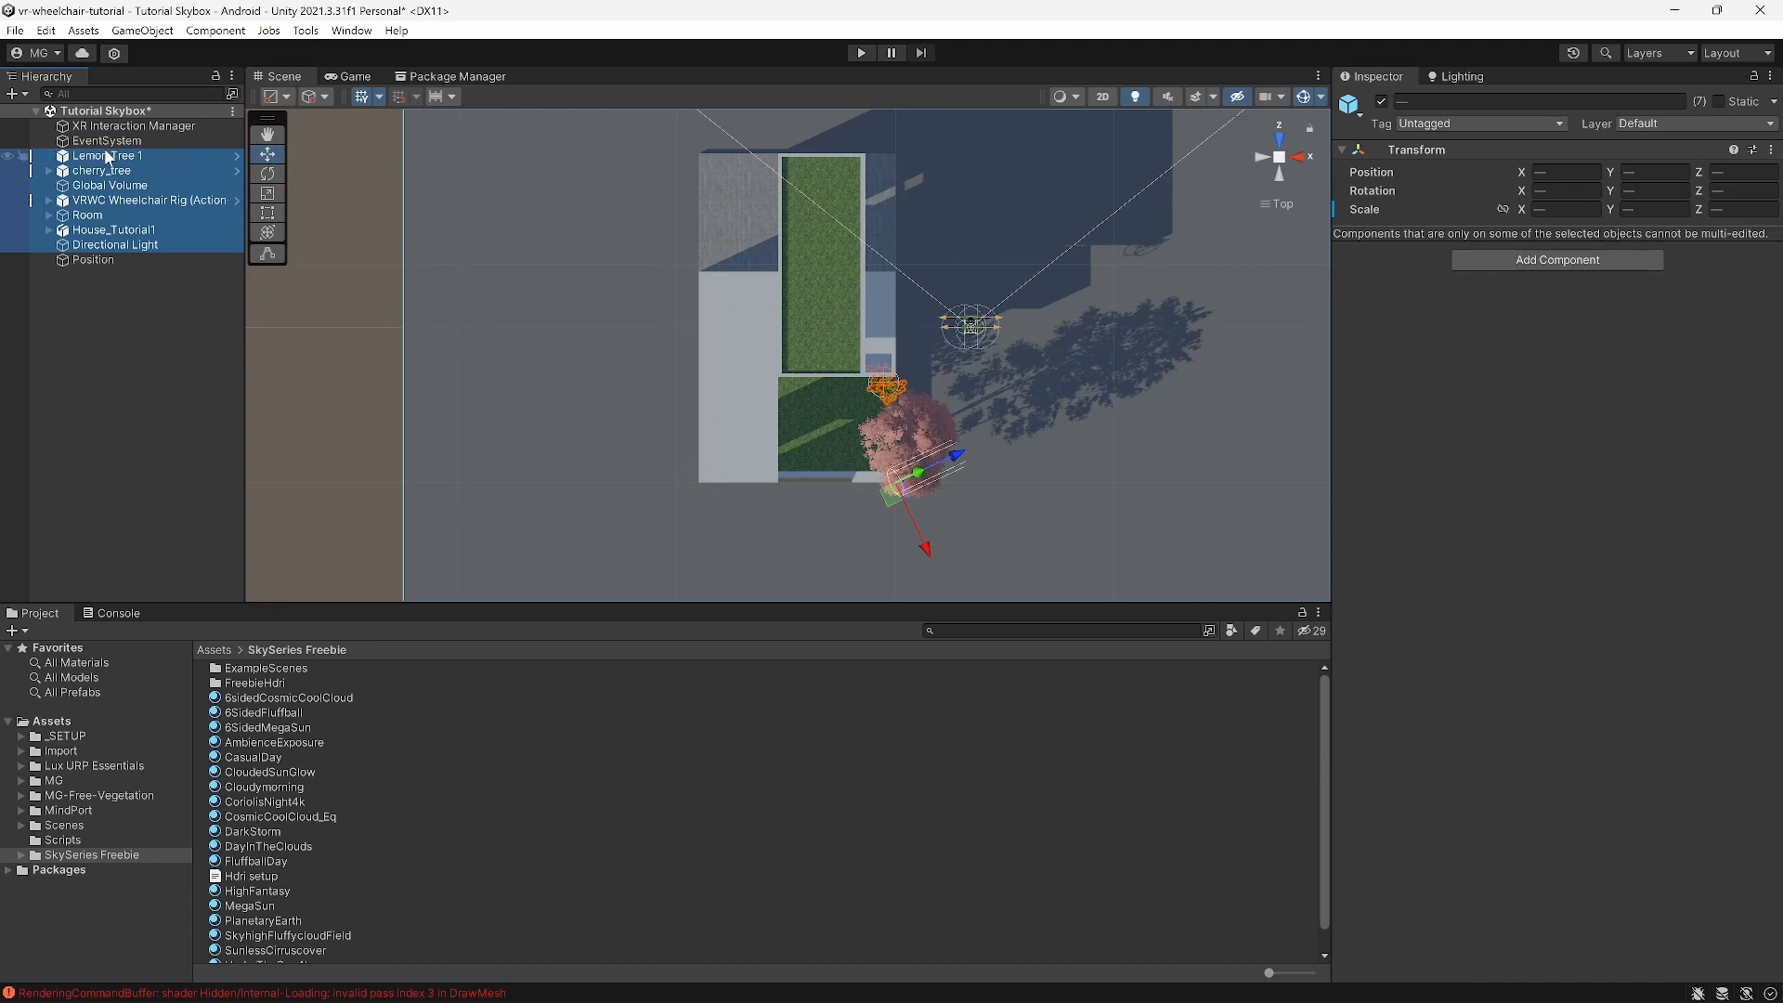
click(107, 269)
click(114, 158)
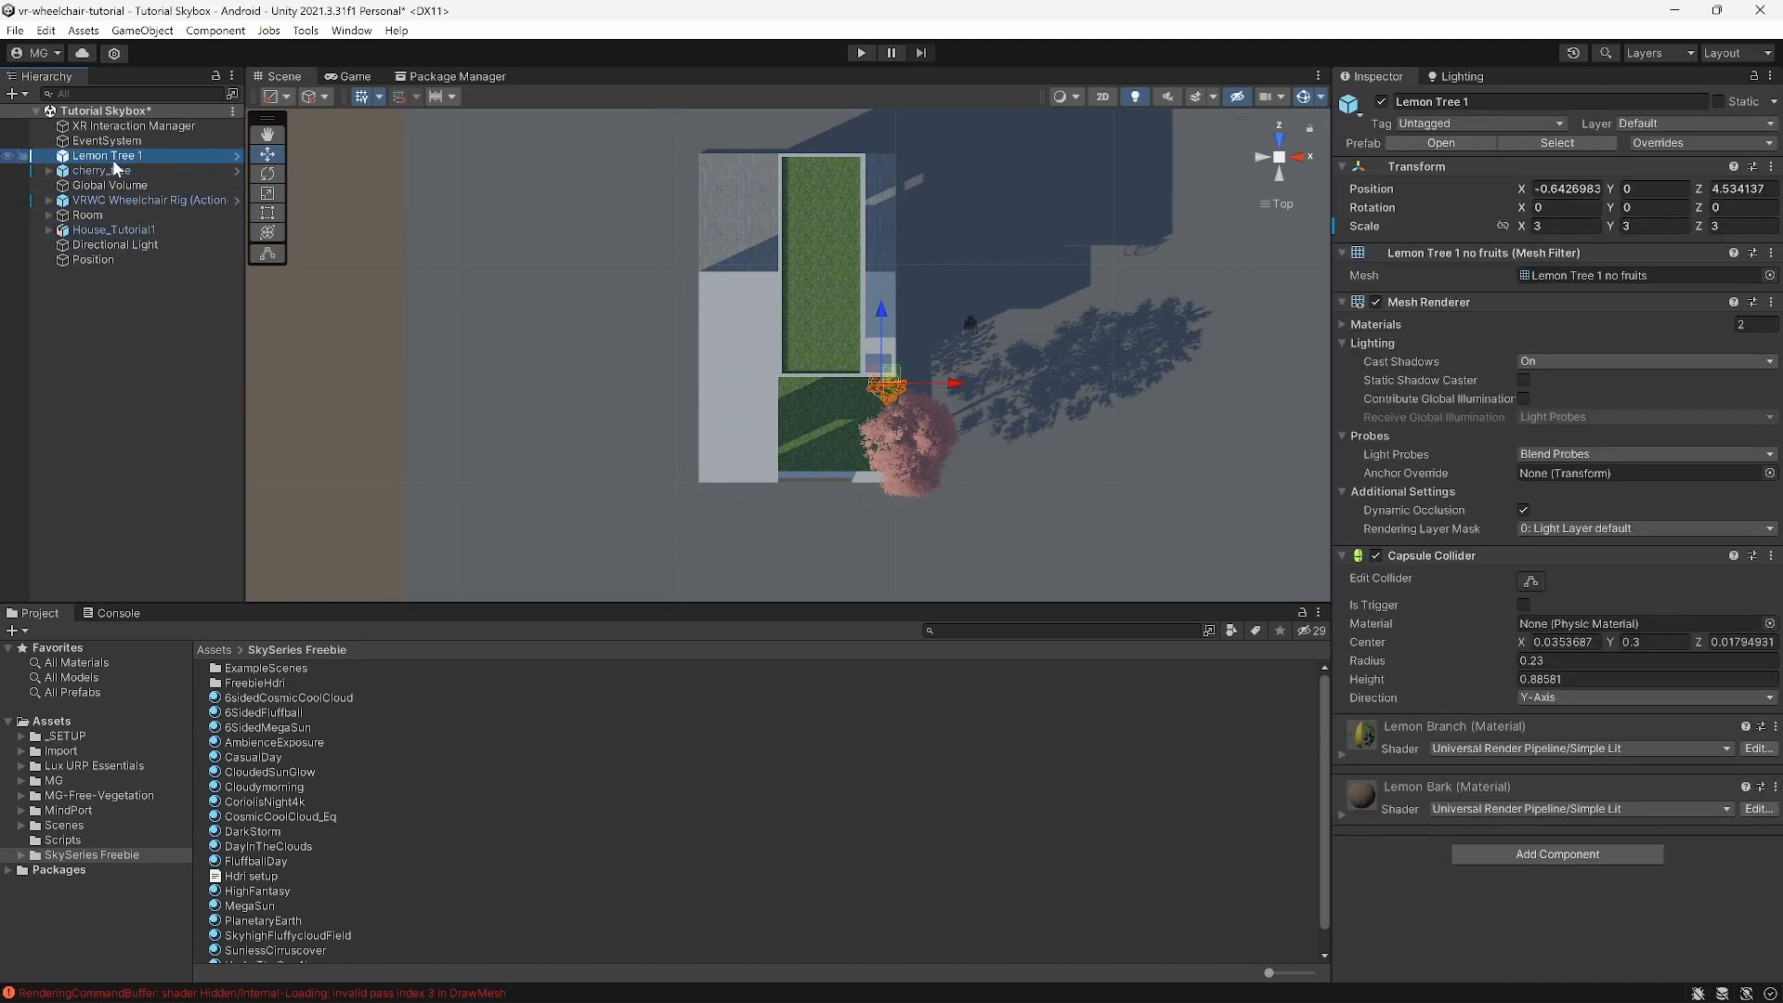
click(106, 260)
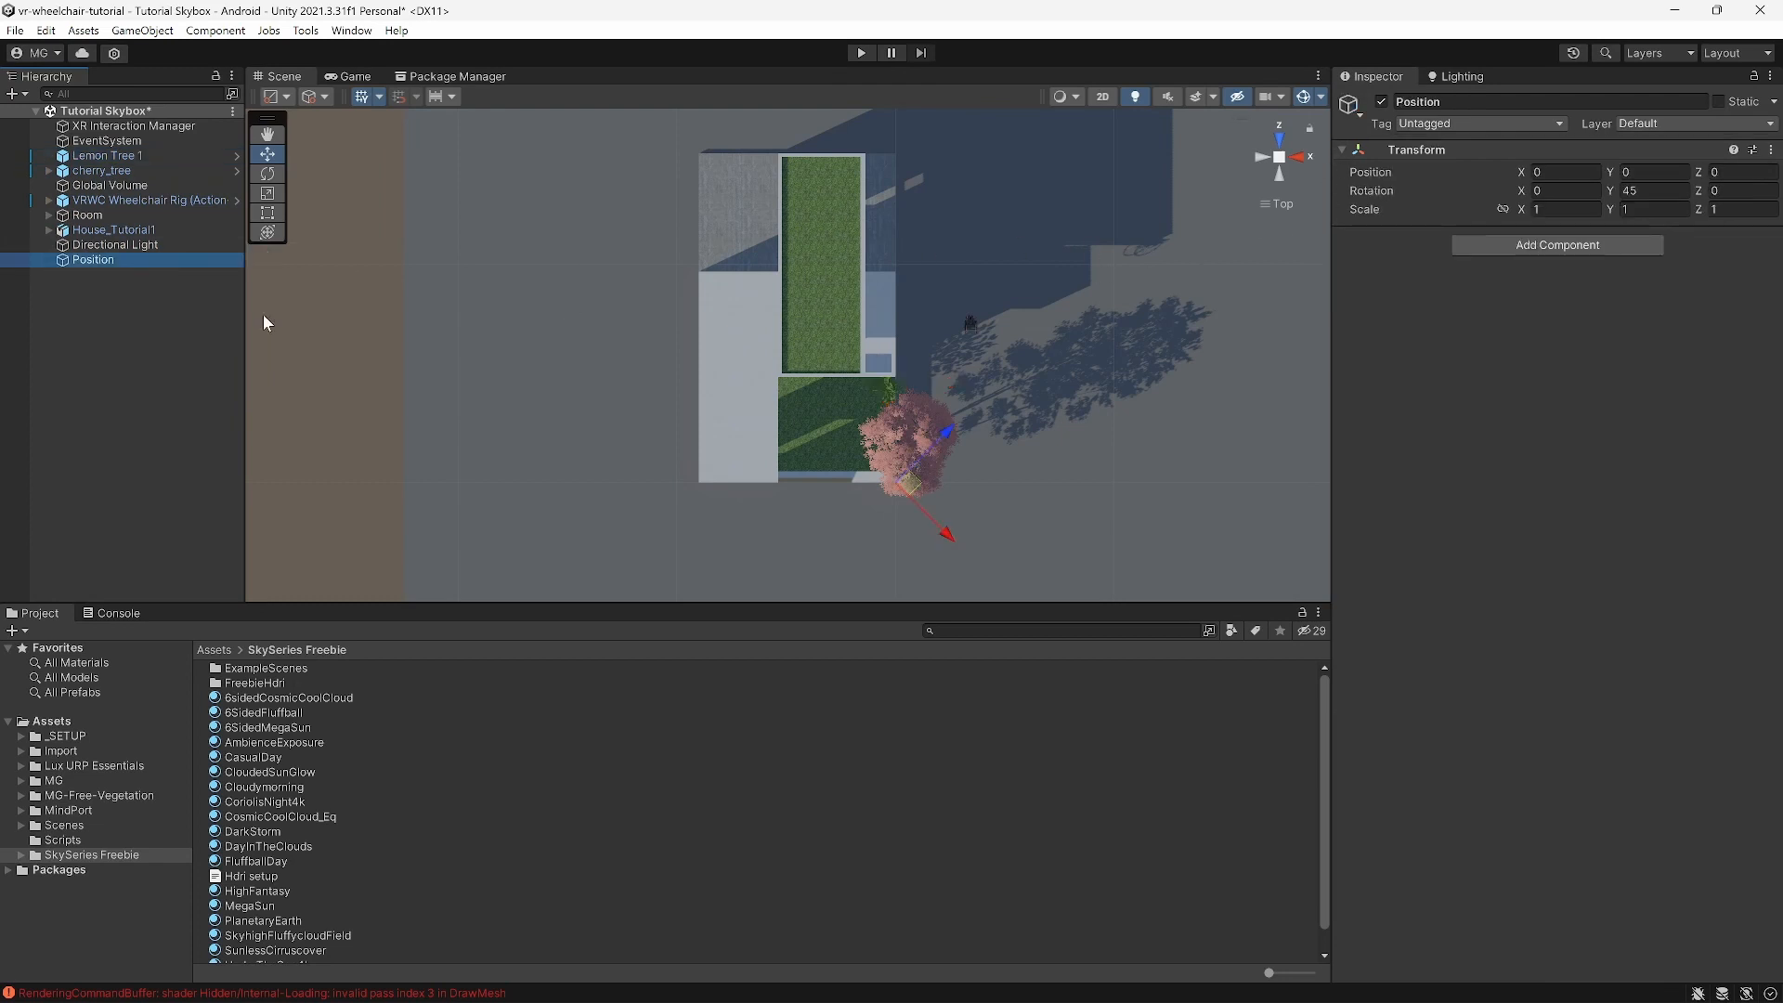
right_click(151, 264)
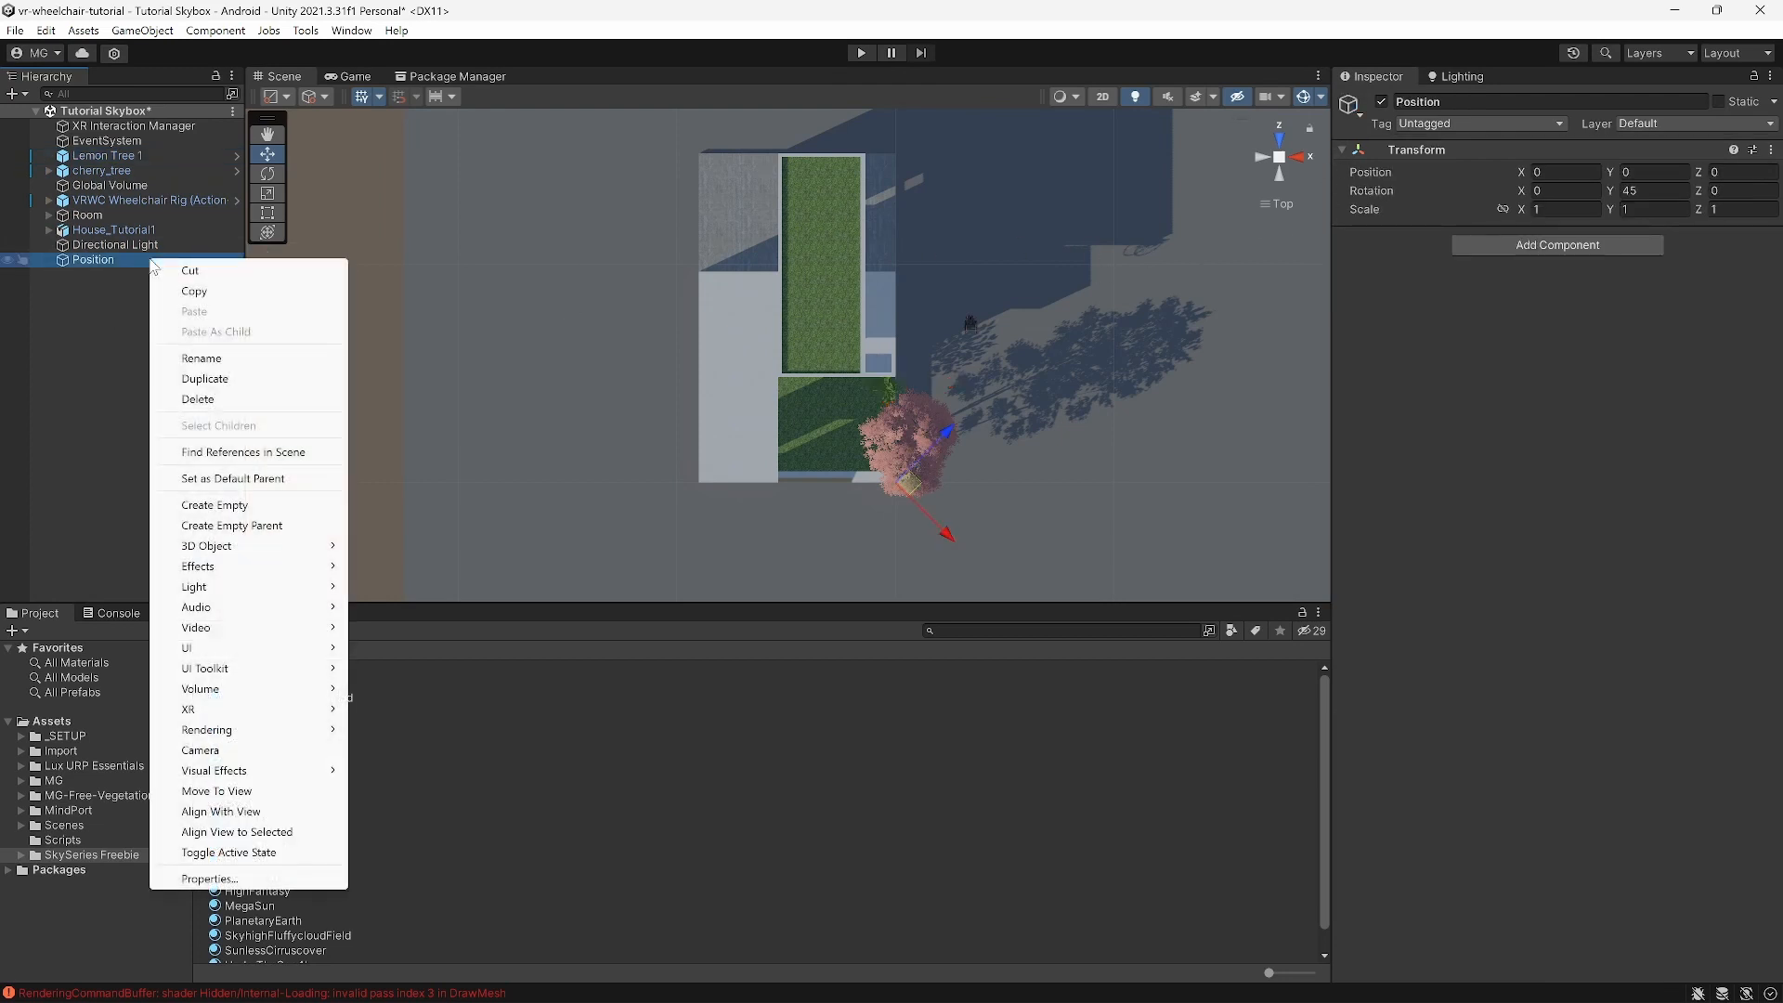
click(206, 400)
scroll(754, 375, down, 6)
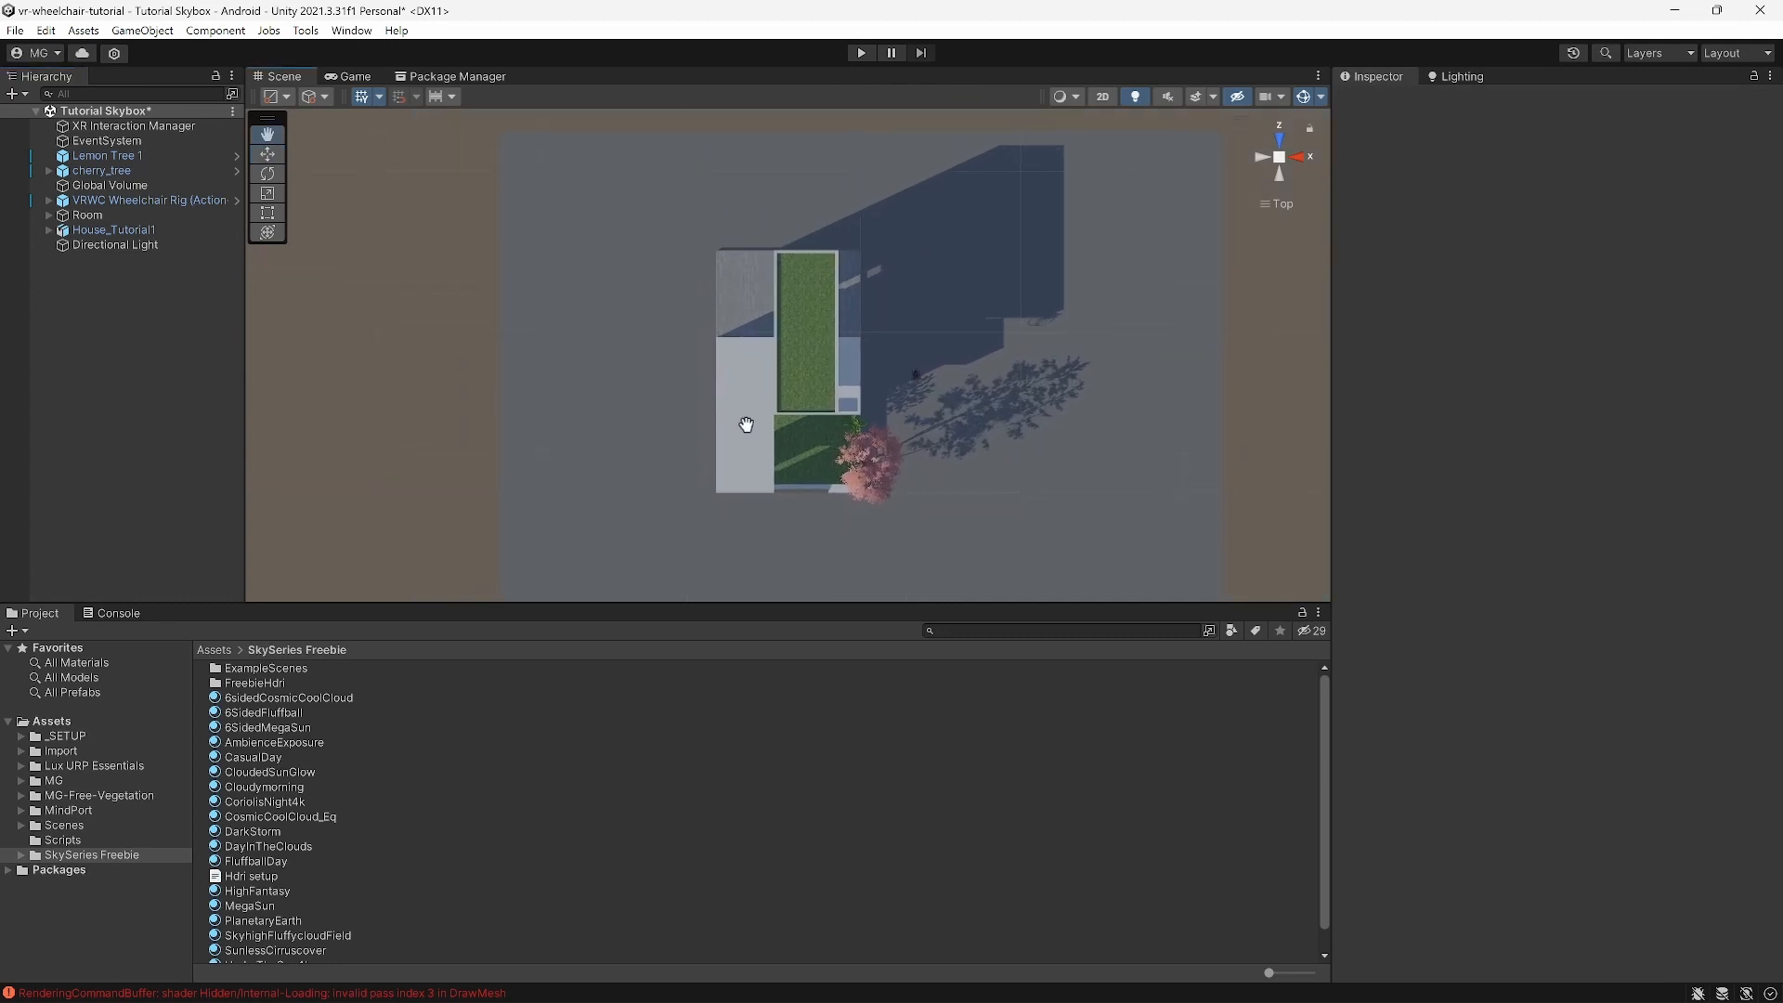
Step: Tilt the view over the house and slide the VRWC Wheelchair Rig along its X axis
alt+drag(768, 437, 622, 163)
scroll(832, 365, up, 5)
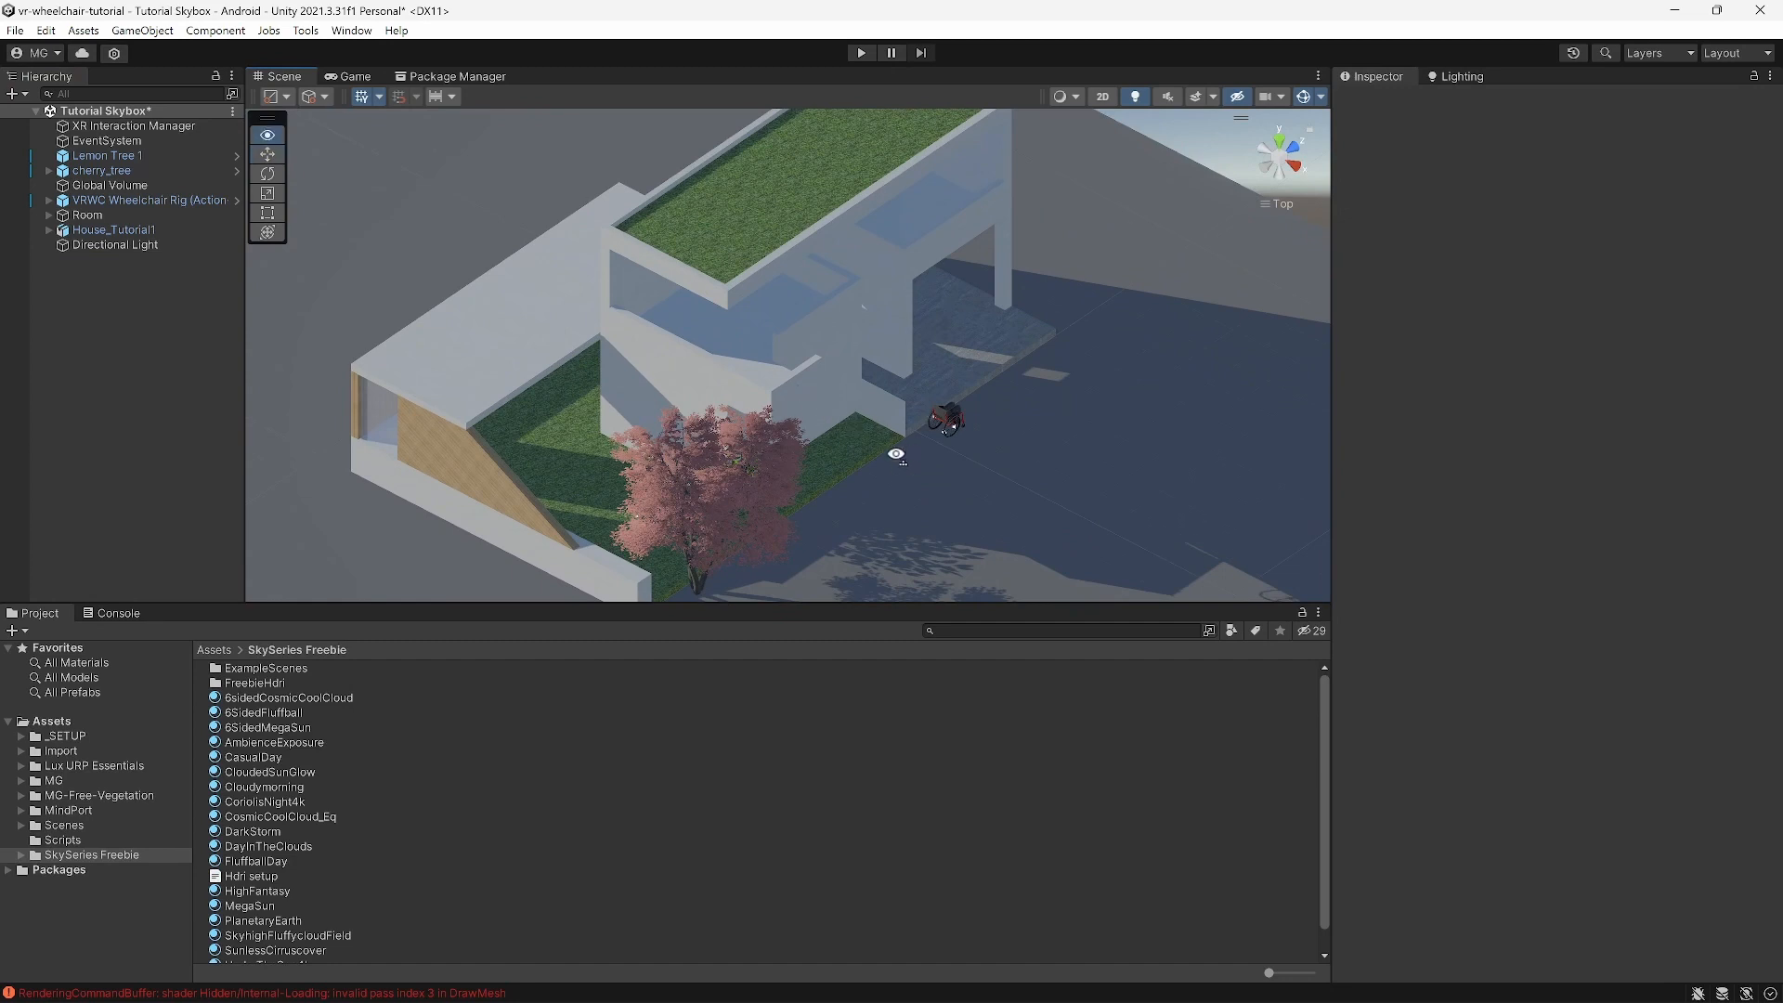
alt+drag(895, 453, 896, 430)
click(149, 201)
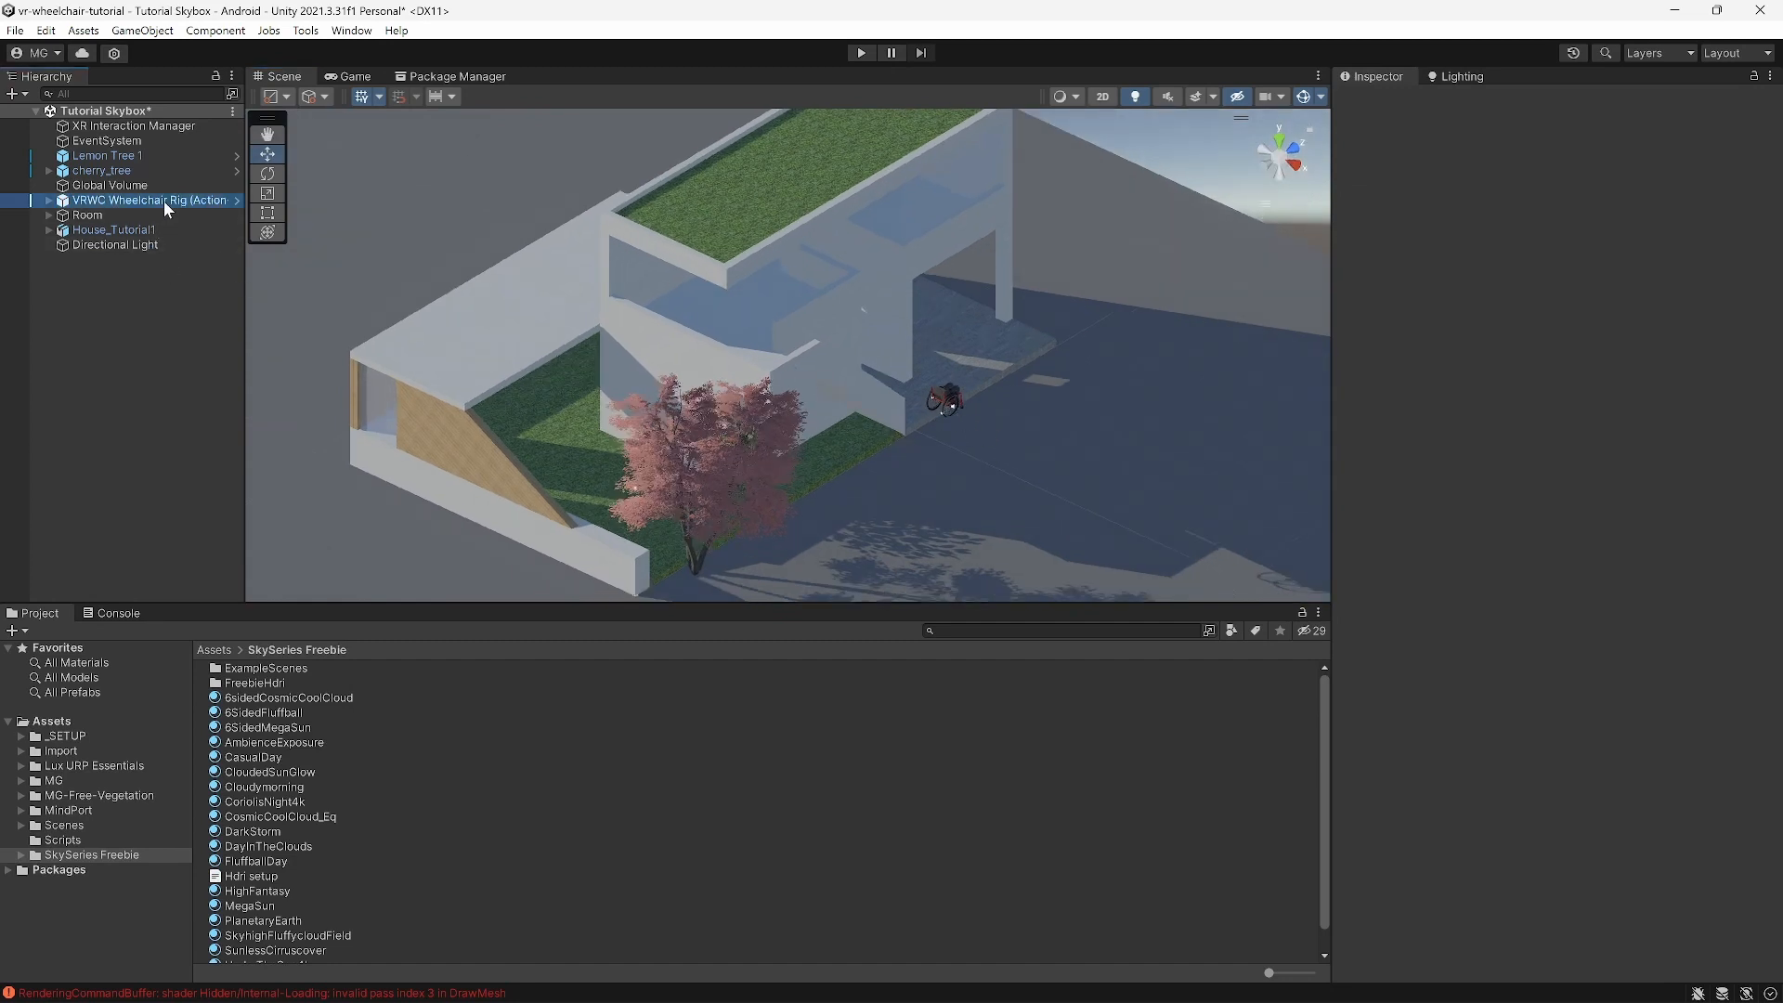
drag(997, 437, 790, 353)
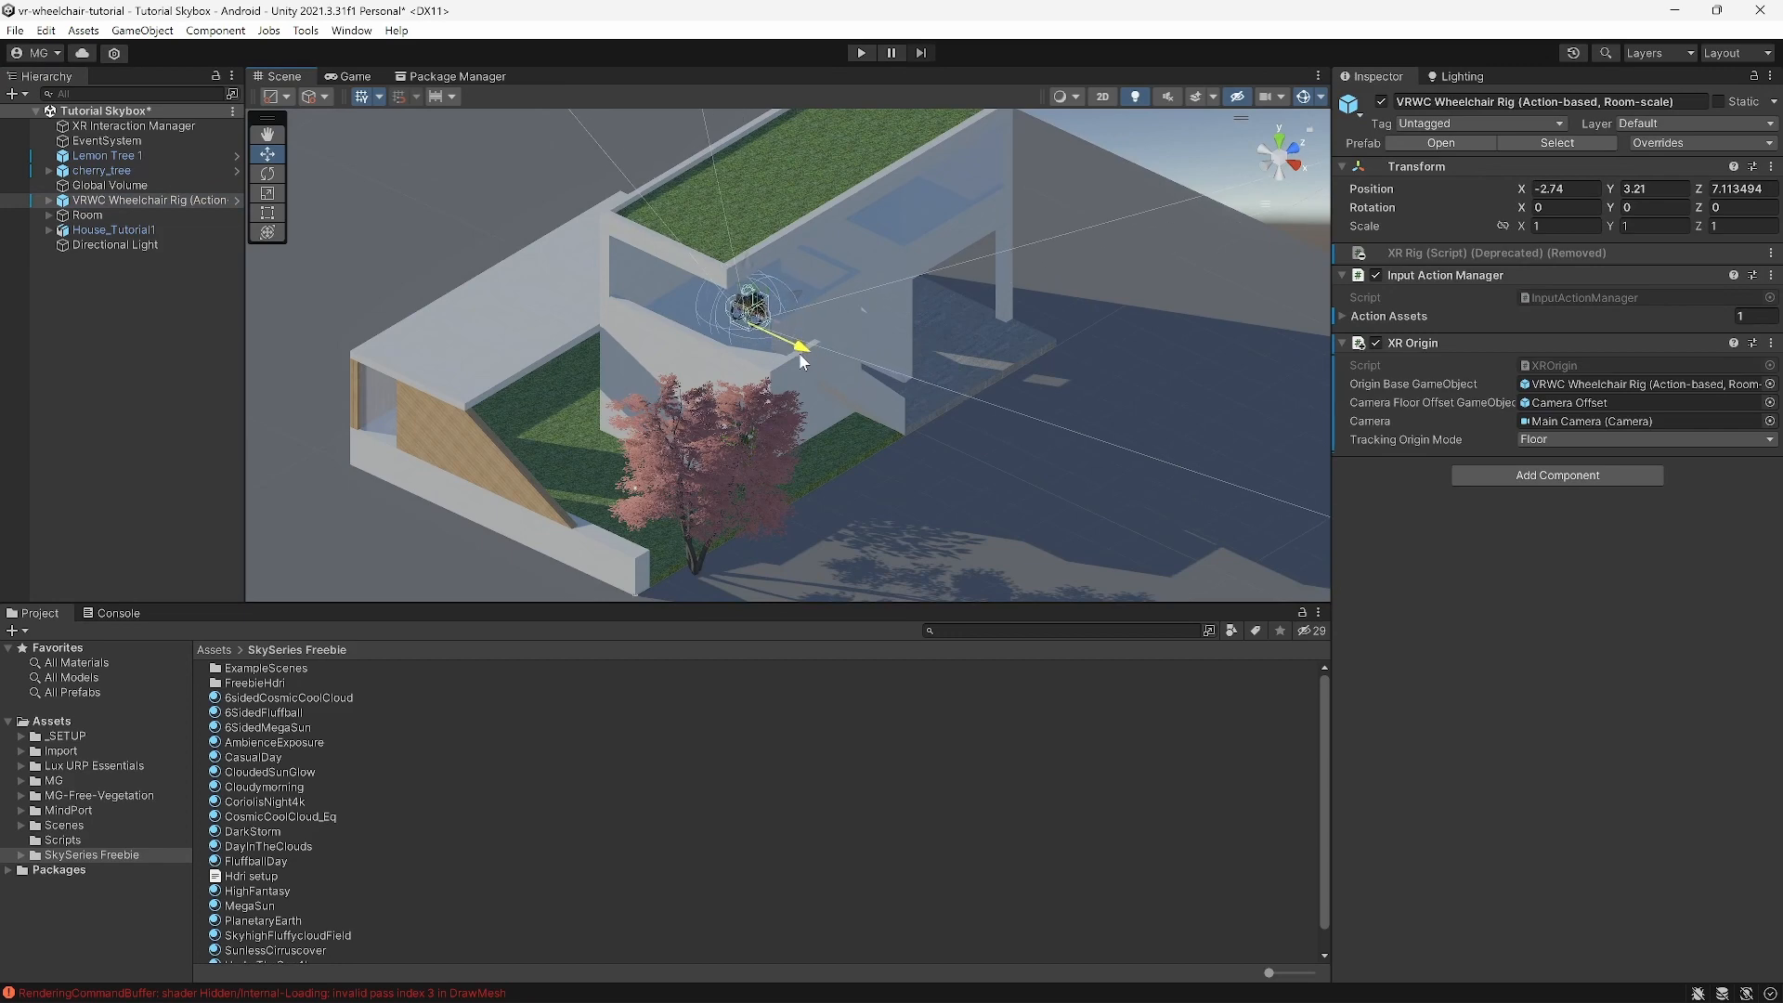
Step: Switch the Scene view to perspective and pan across the house
click(987, 478)
alt+drag(987, 478, 957, 480)
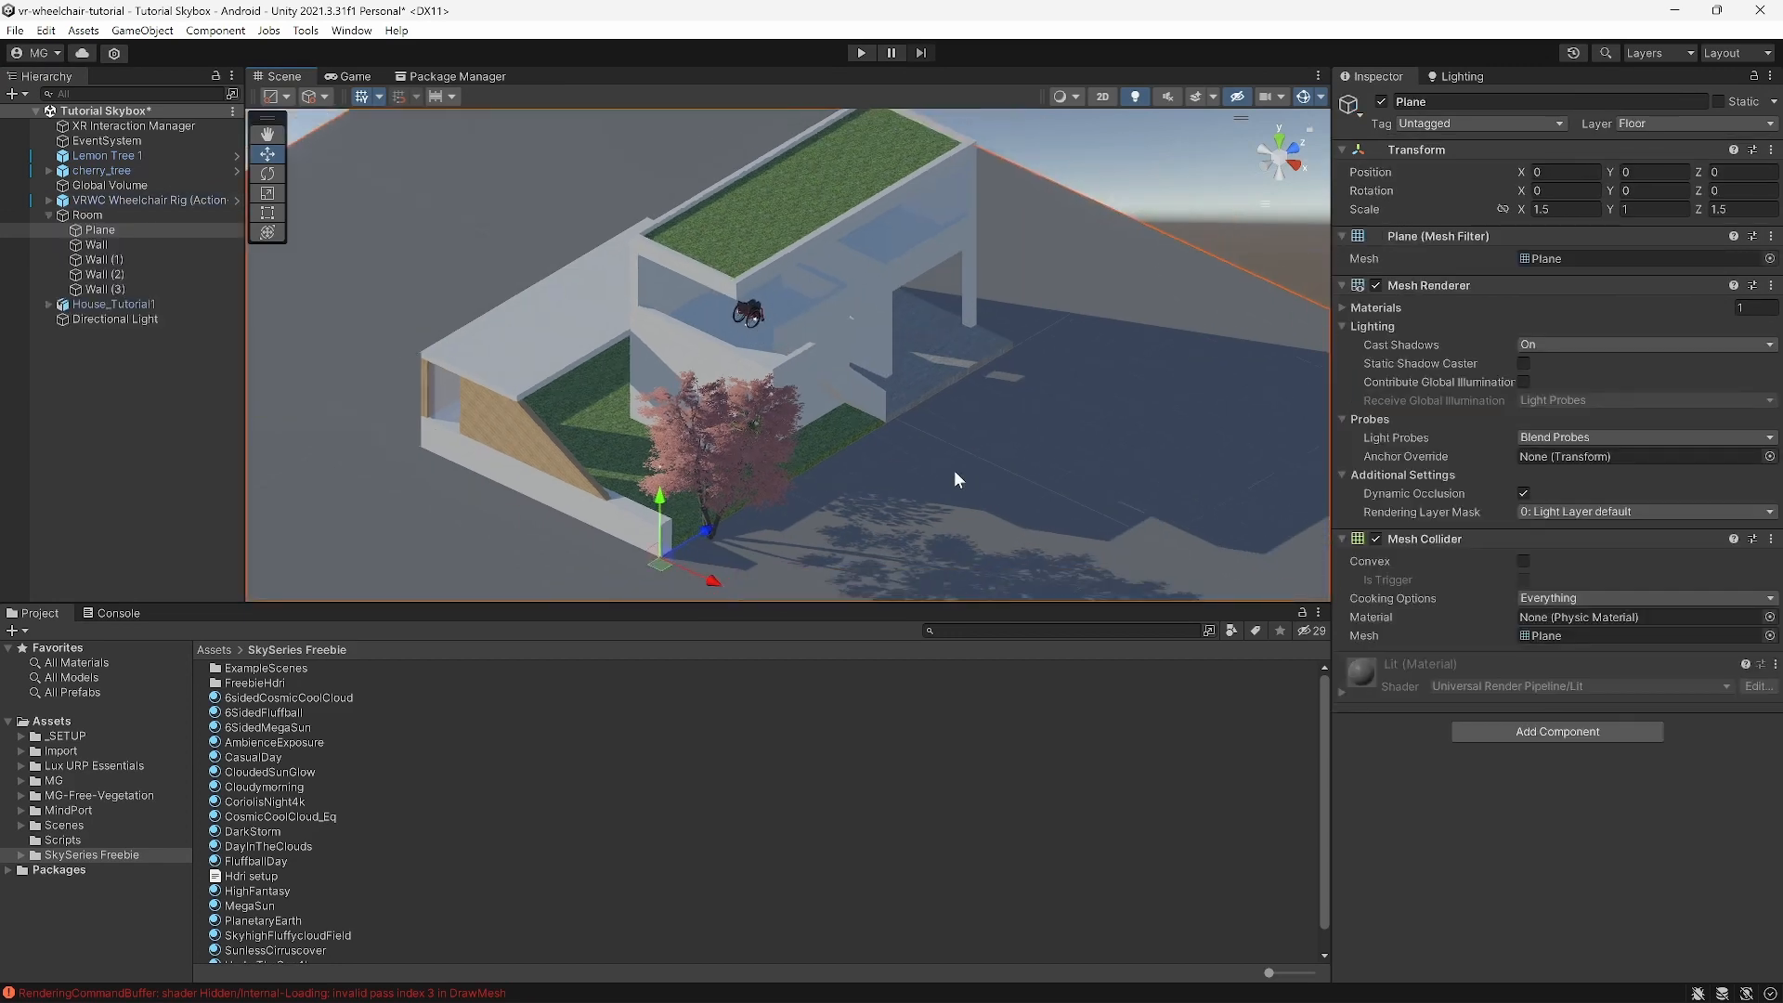
click(1275, 207)
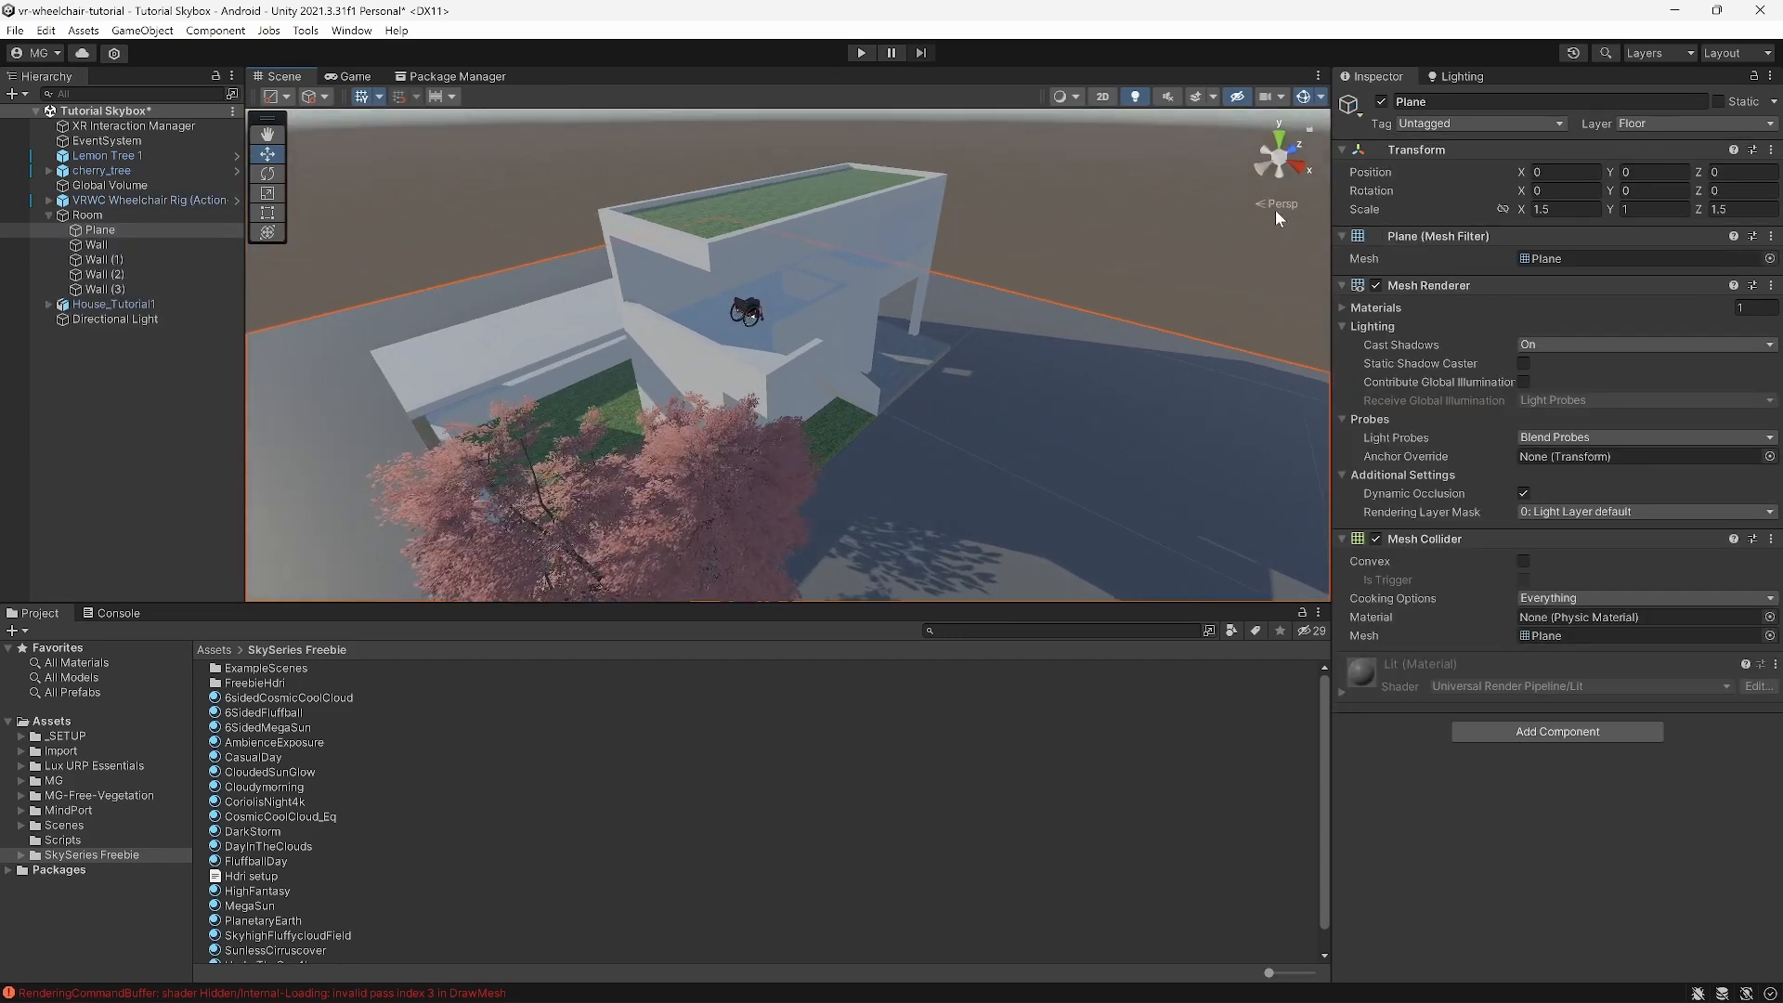
middle_drag(882, 383, 880, 404)
click(158, 390)
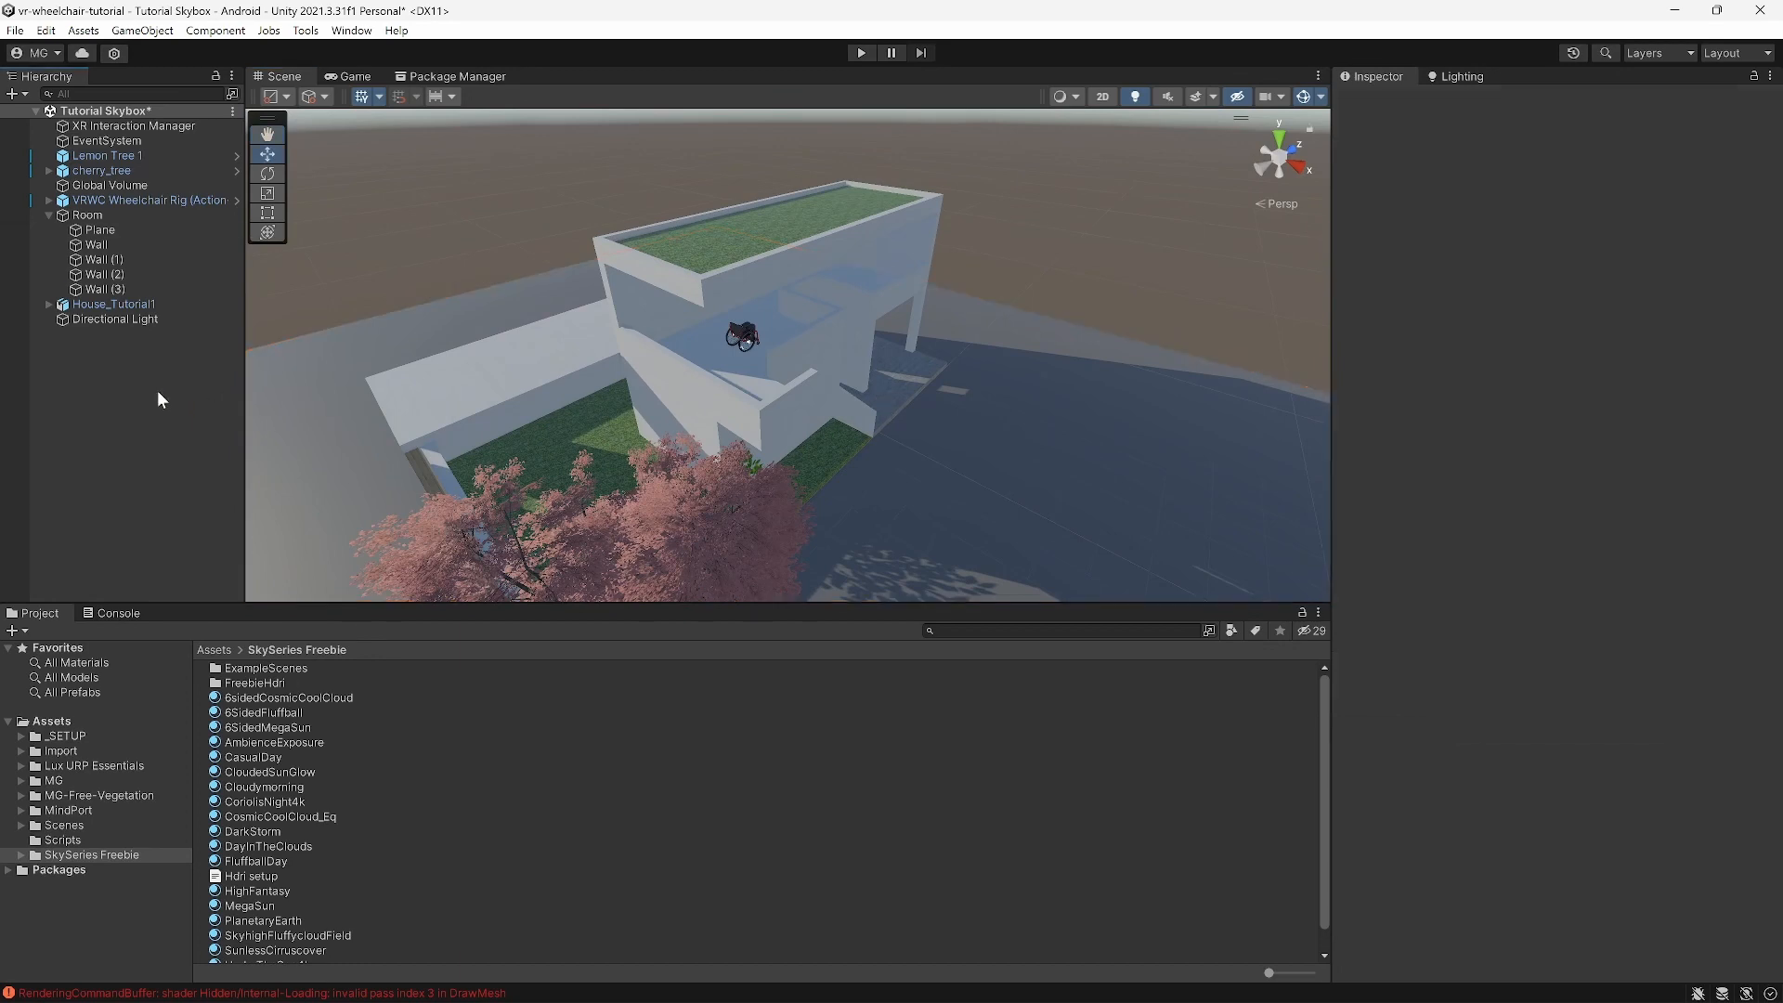
scroll(675, 402, down, 10)
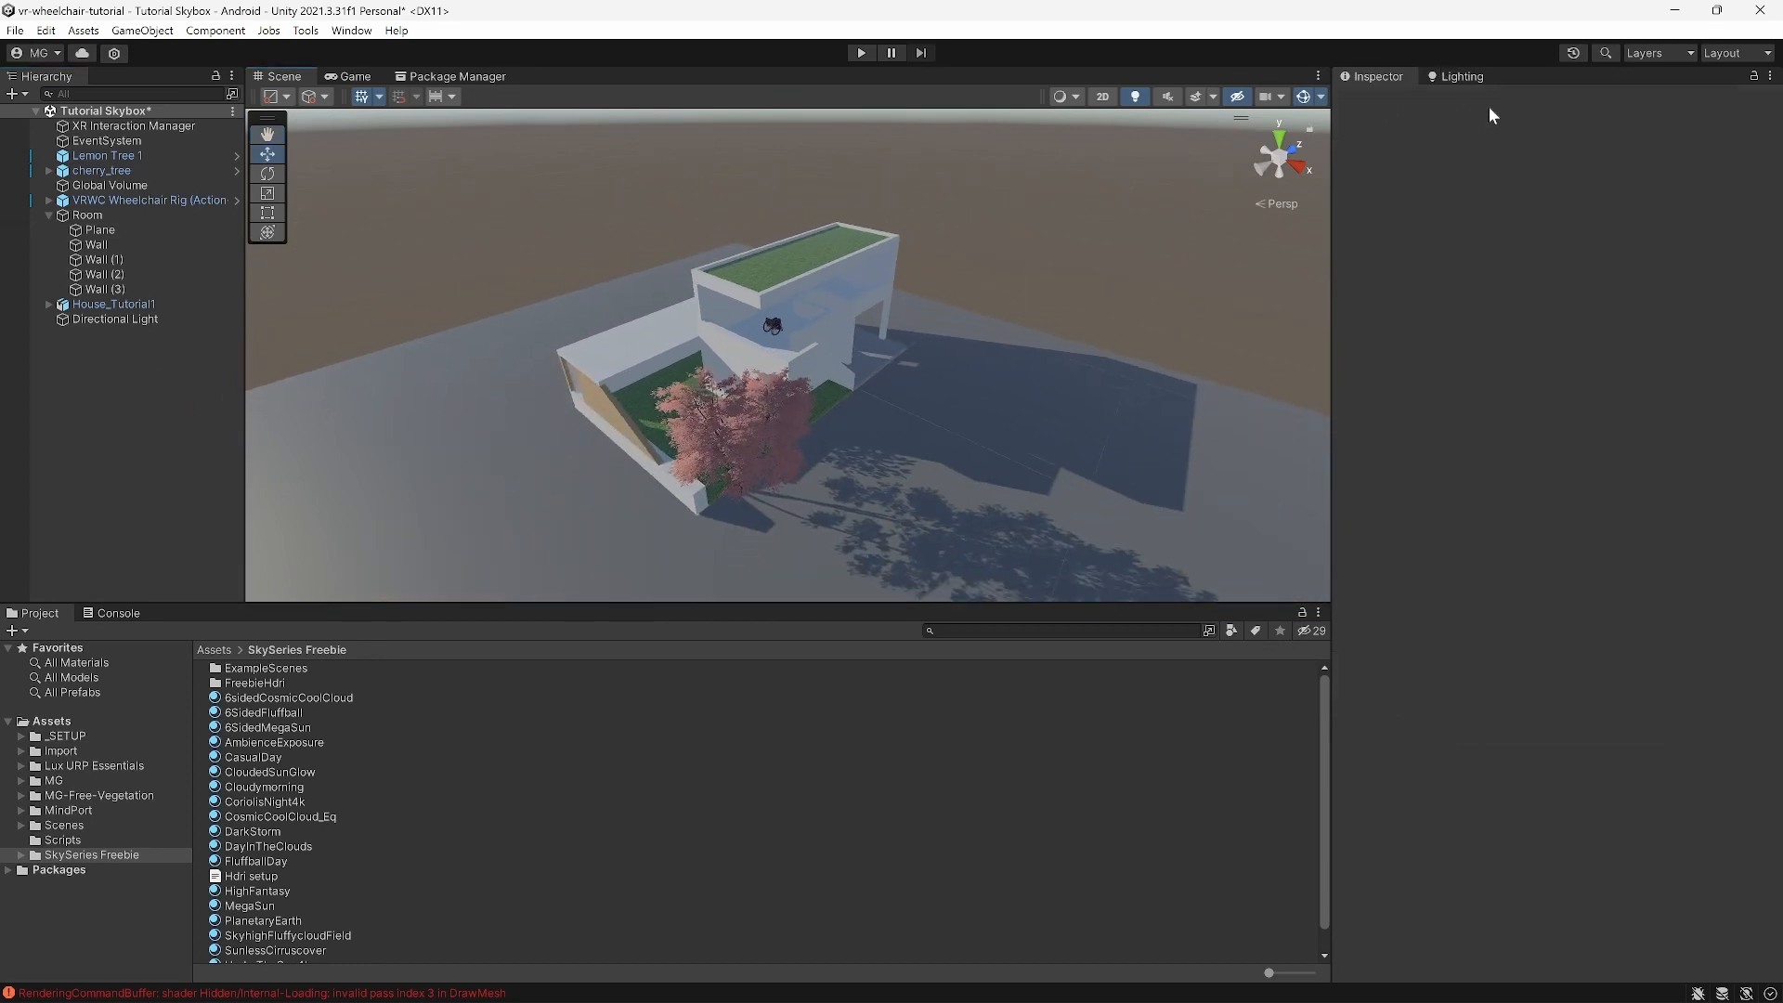
Step: Open a floating Lighting window on Environment and set Directional Light as its Sun Source
click(352, 30)
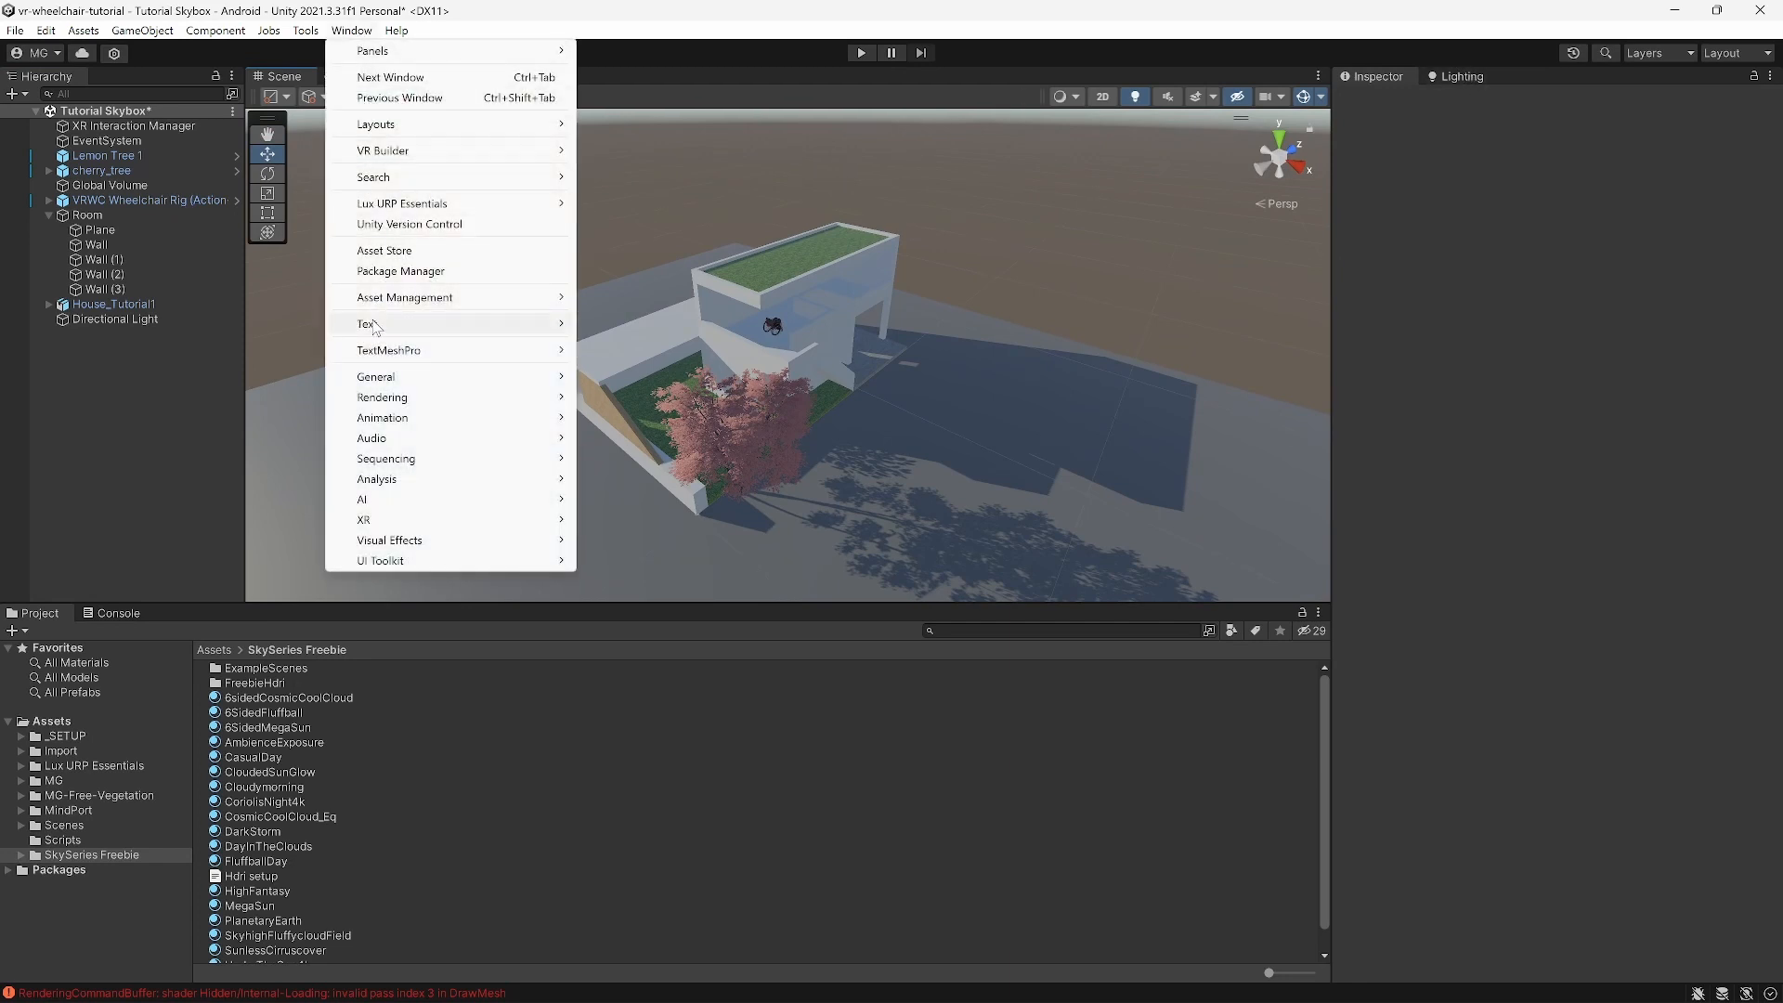
mouse_move(388, 400)
click(695, 399)
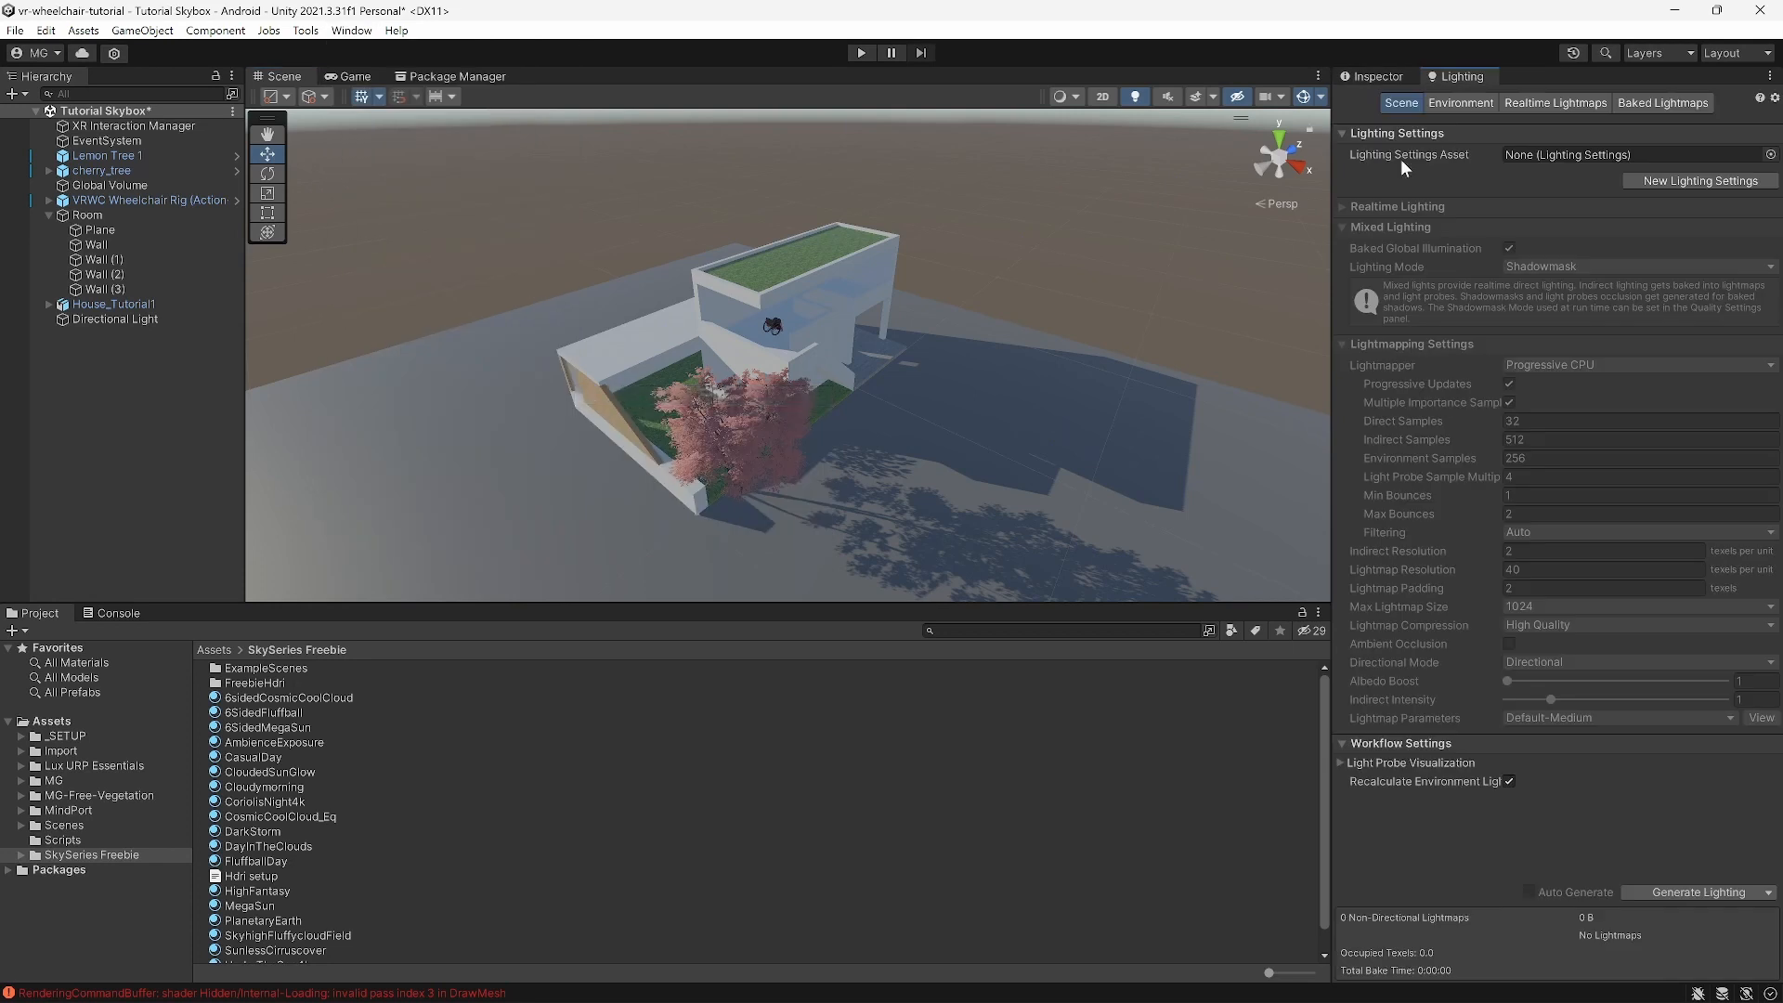
mouse_move(1458, 80)
mouse_down()
mouse_move(977, 174)
mouse_move(1121, 364)
mouse_move(938, 617)
mouse_move(1056, 778)
mouse_move(1091, 268)
mouse_move(1434, 56)
mouse_move(1447, 83)
mouse_up()
click(1468, 102)
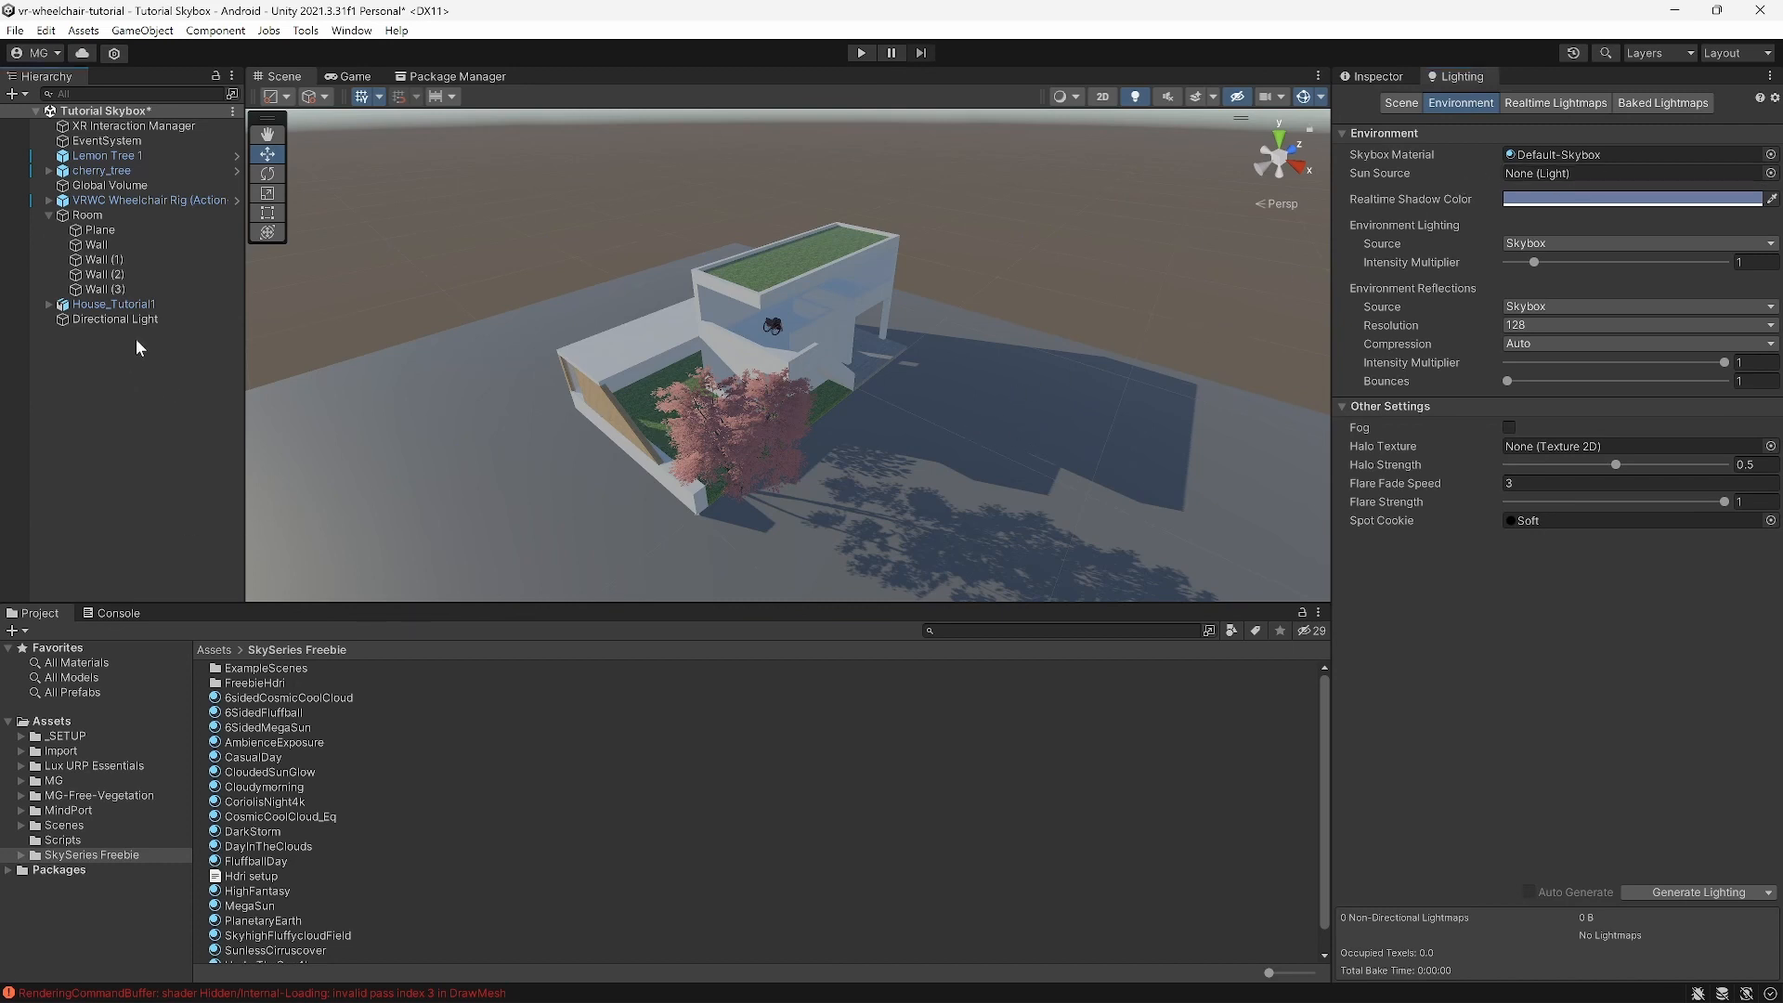
click(109, 321)
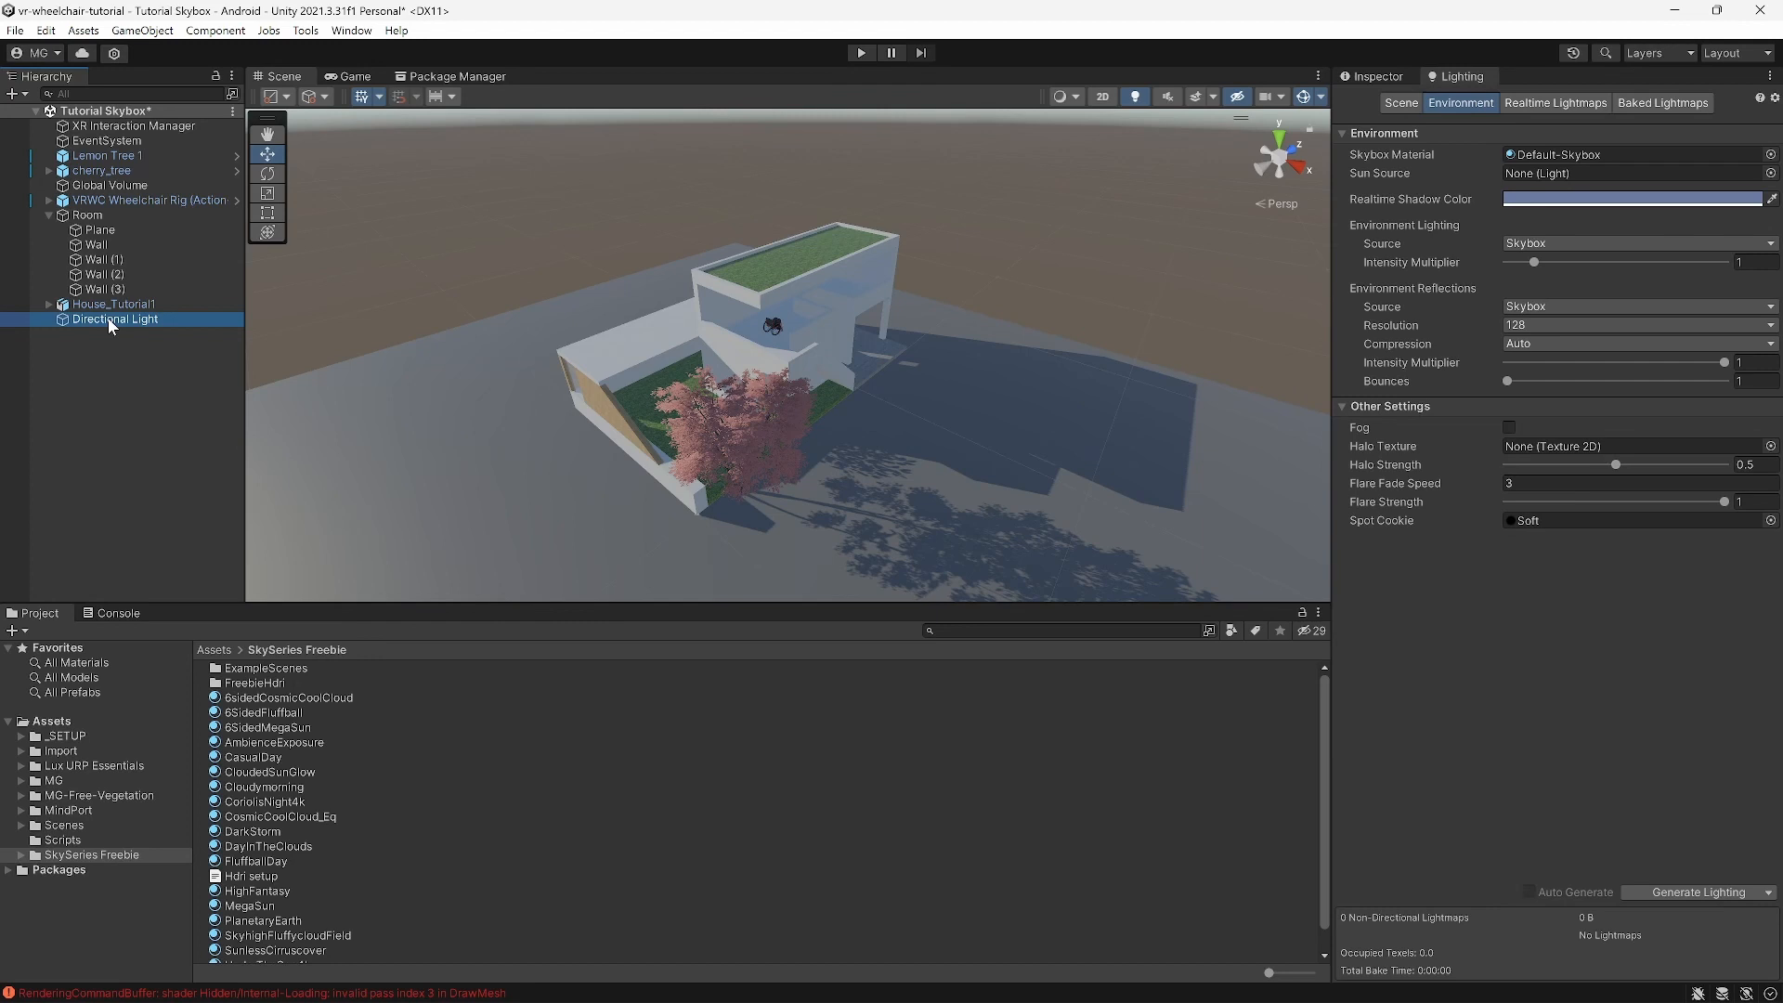
drag(107, 316, 1580, 171)
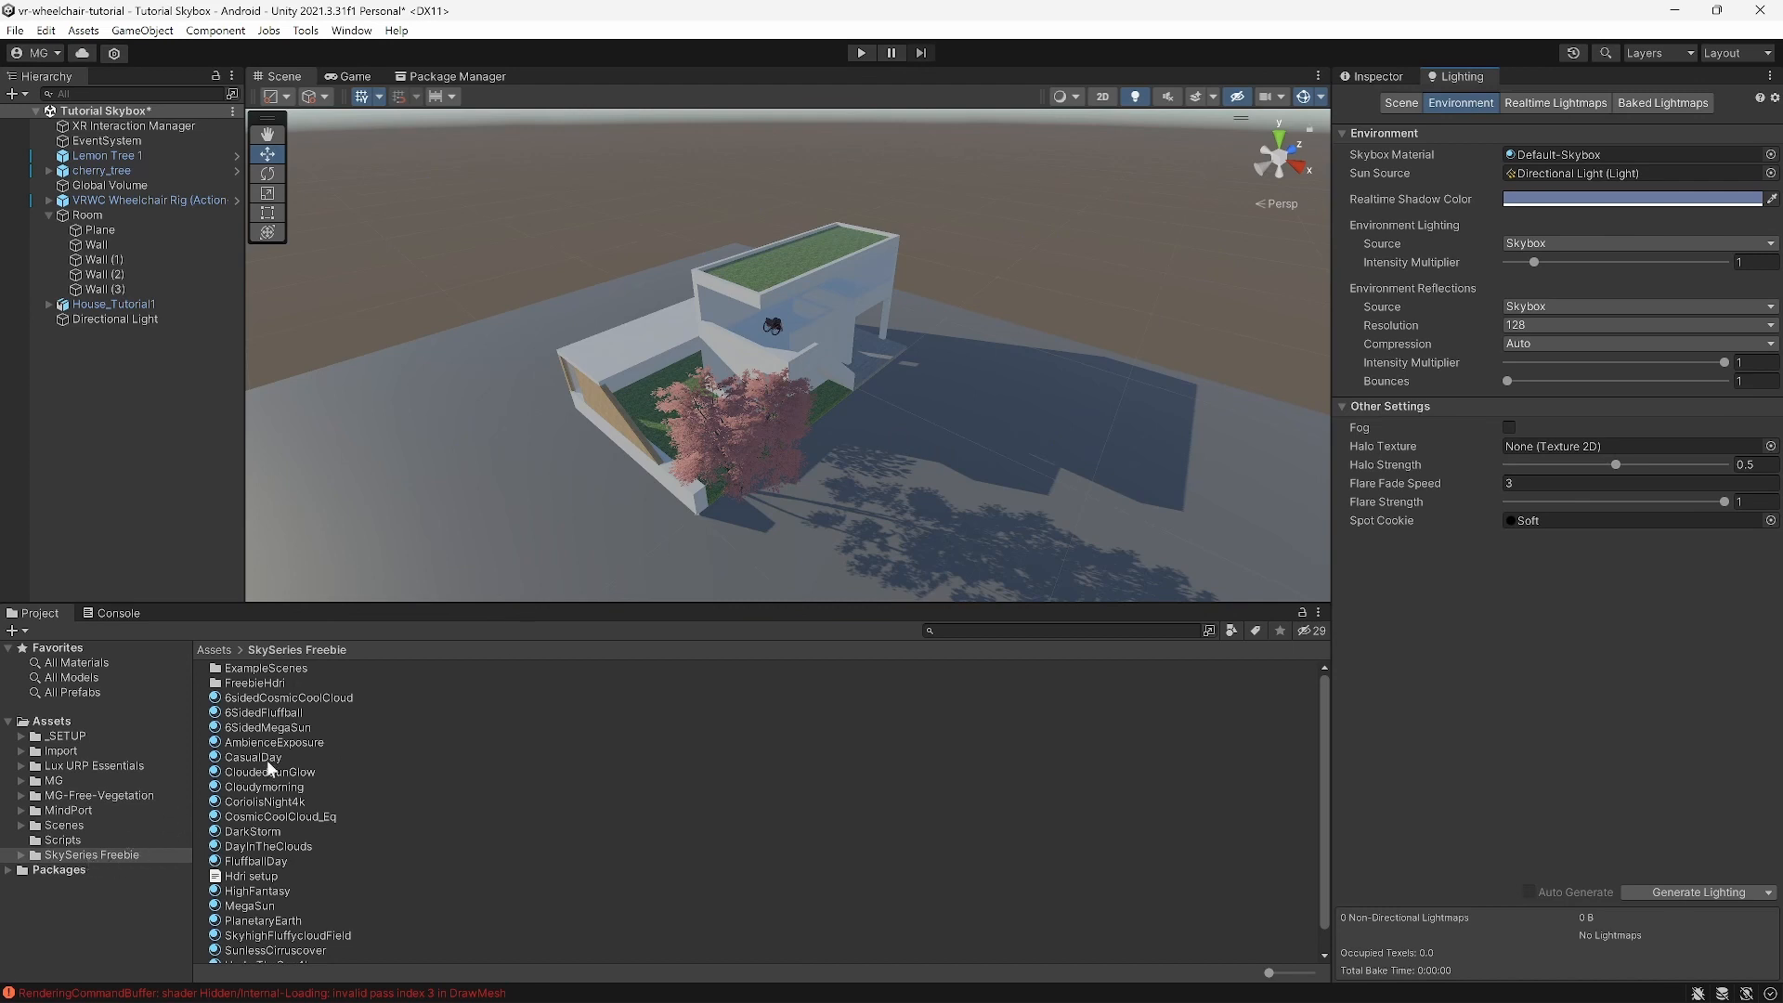
scroll(286, 733, down, 1)
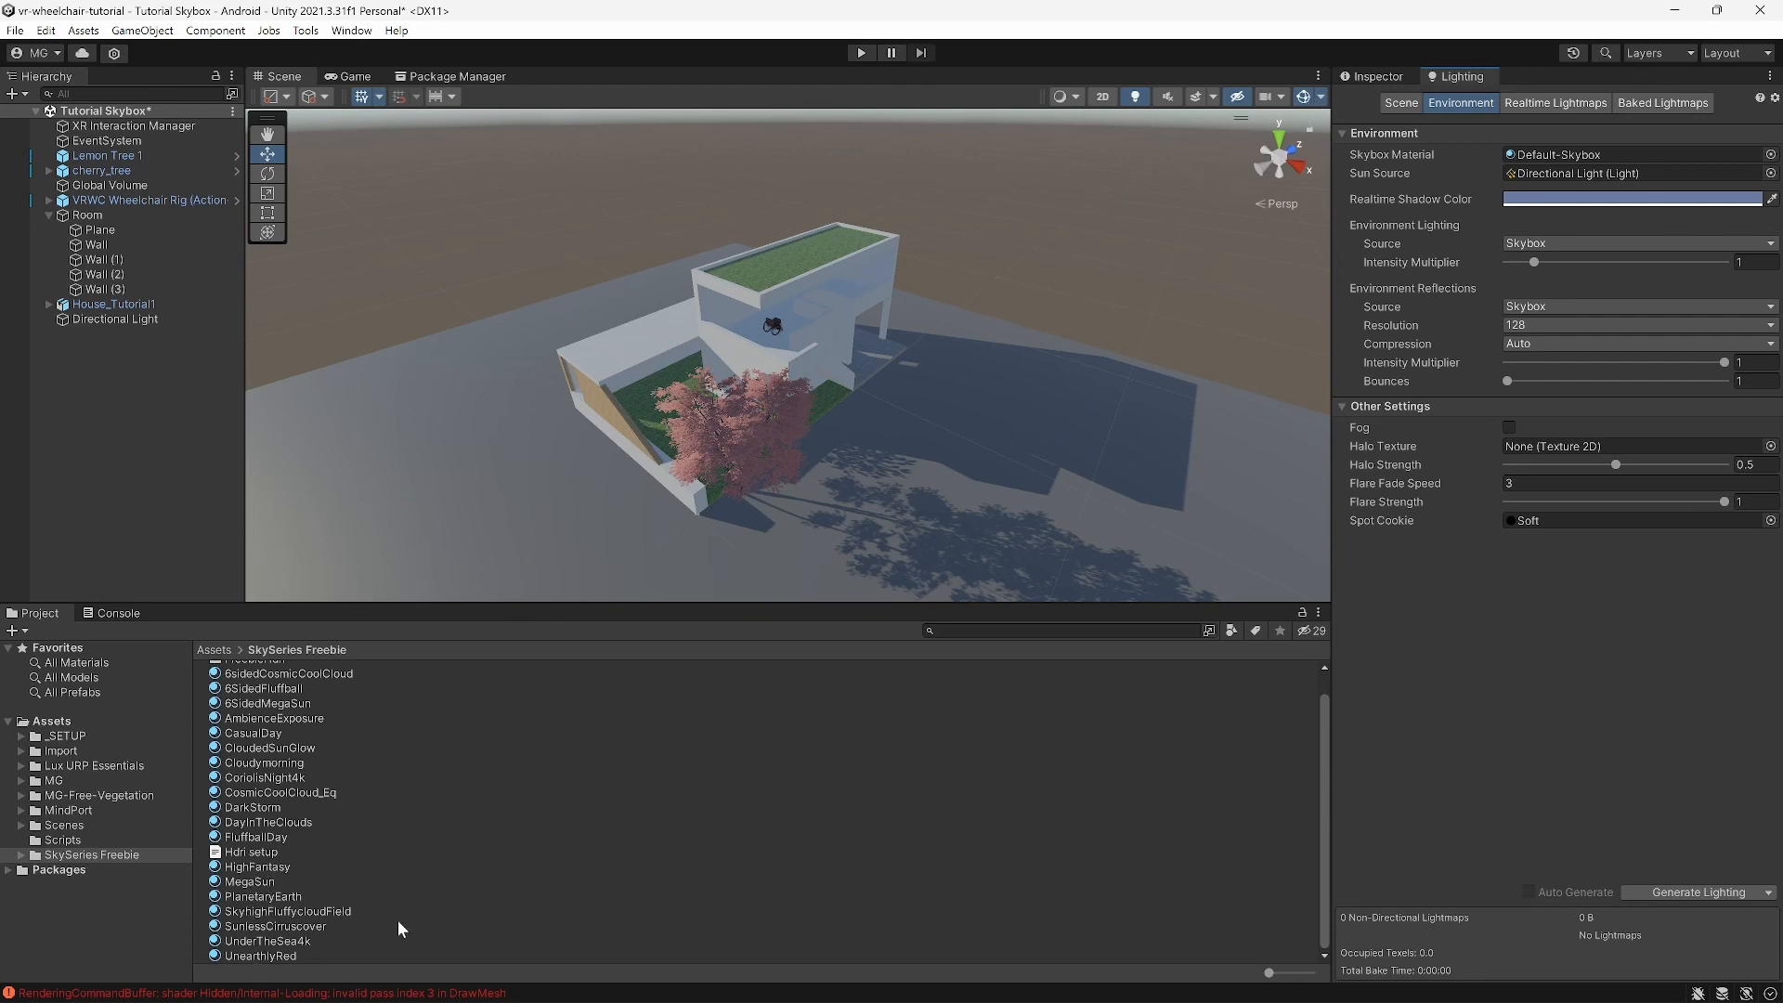
click(263, 915)
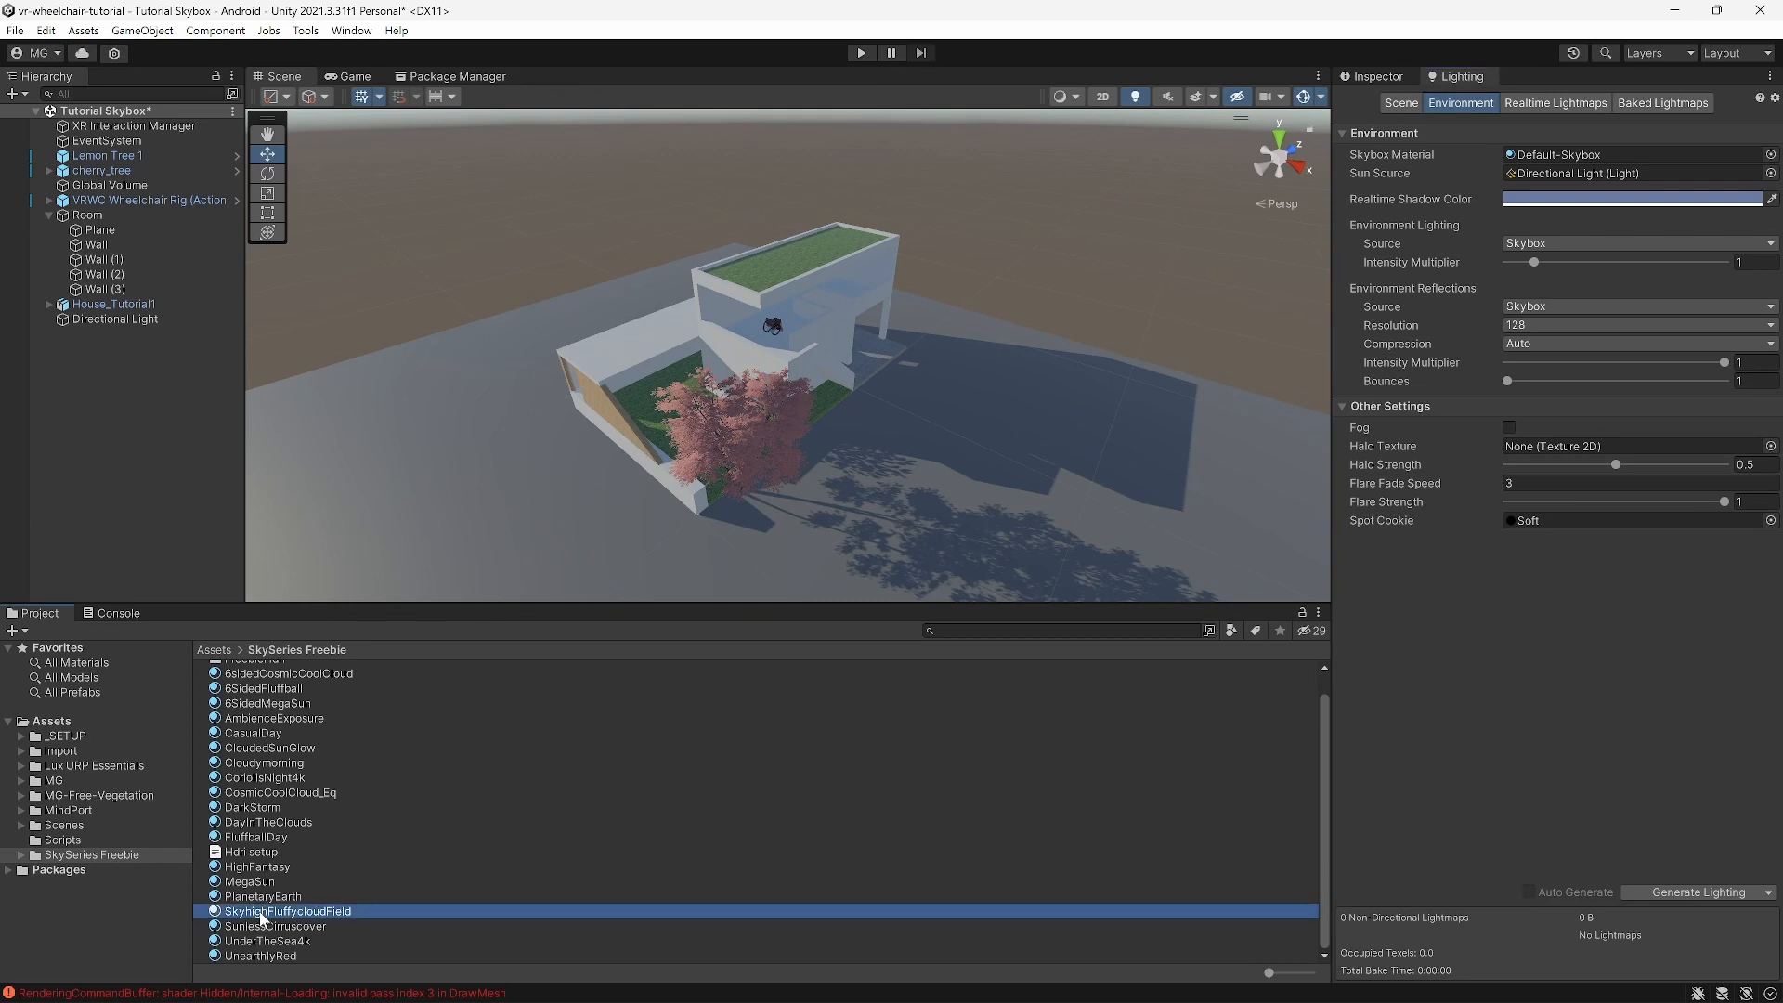
click(1373, 77)
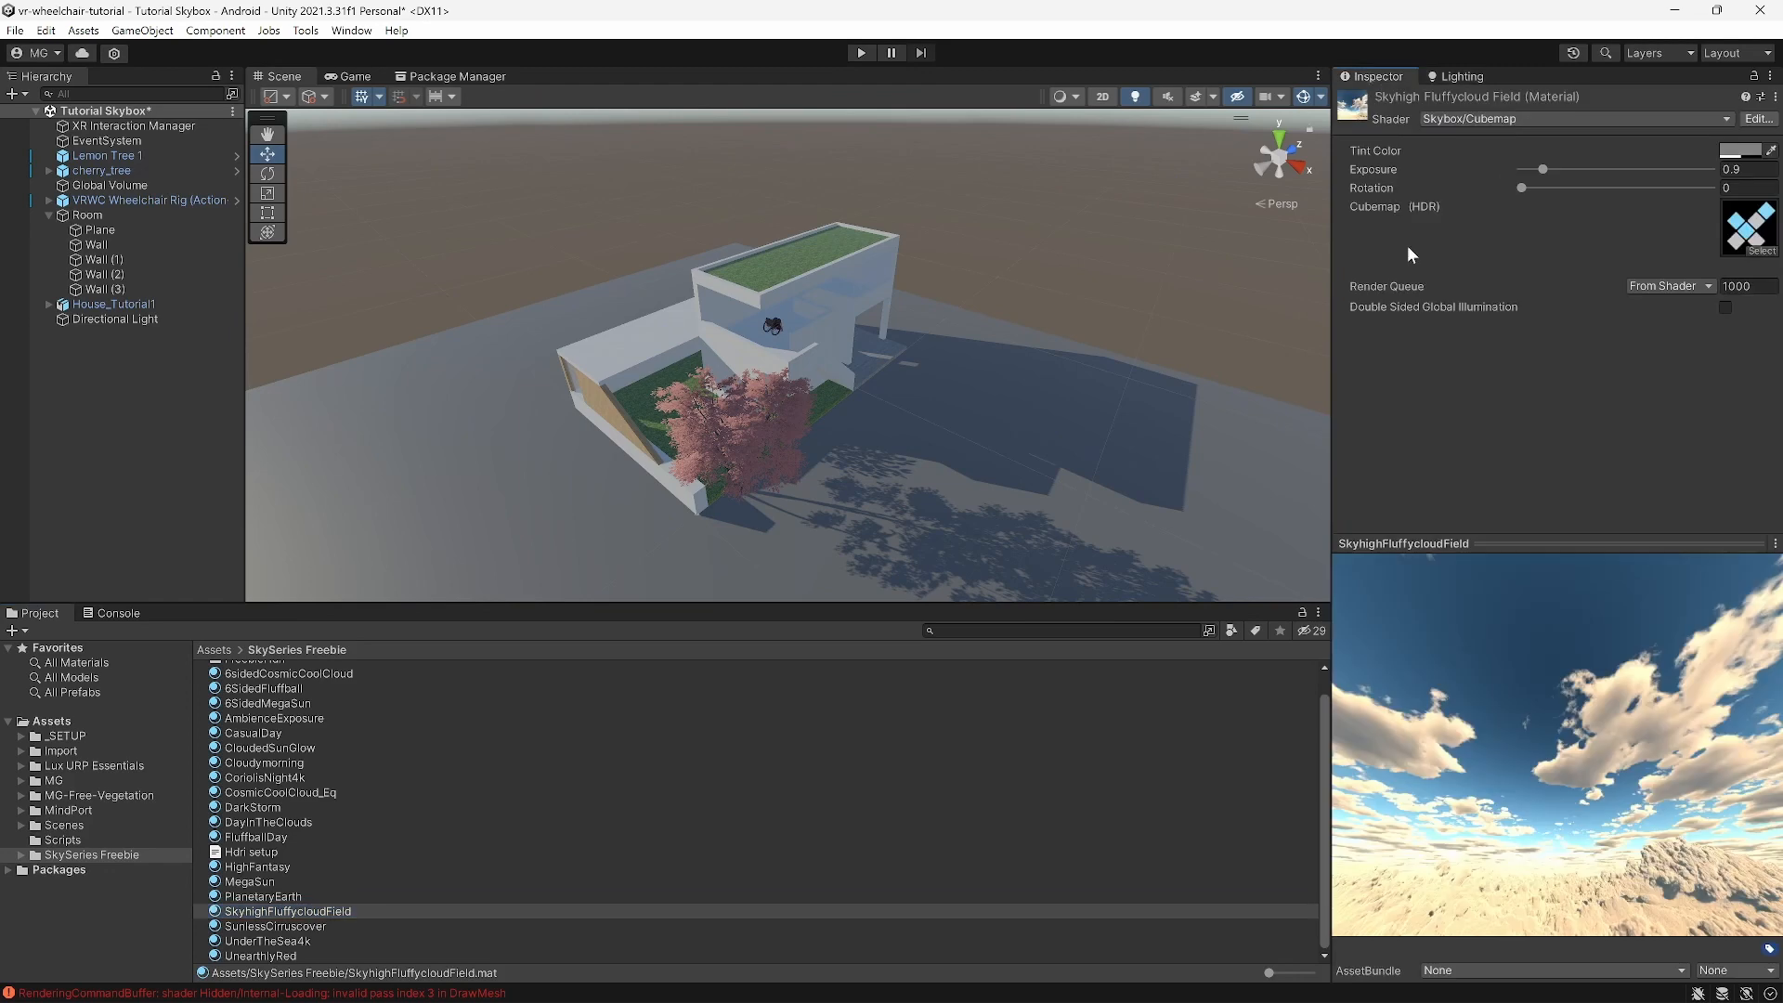
drag(1563, 784, 1707, 822)
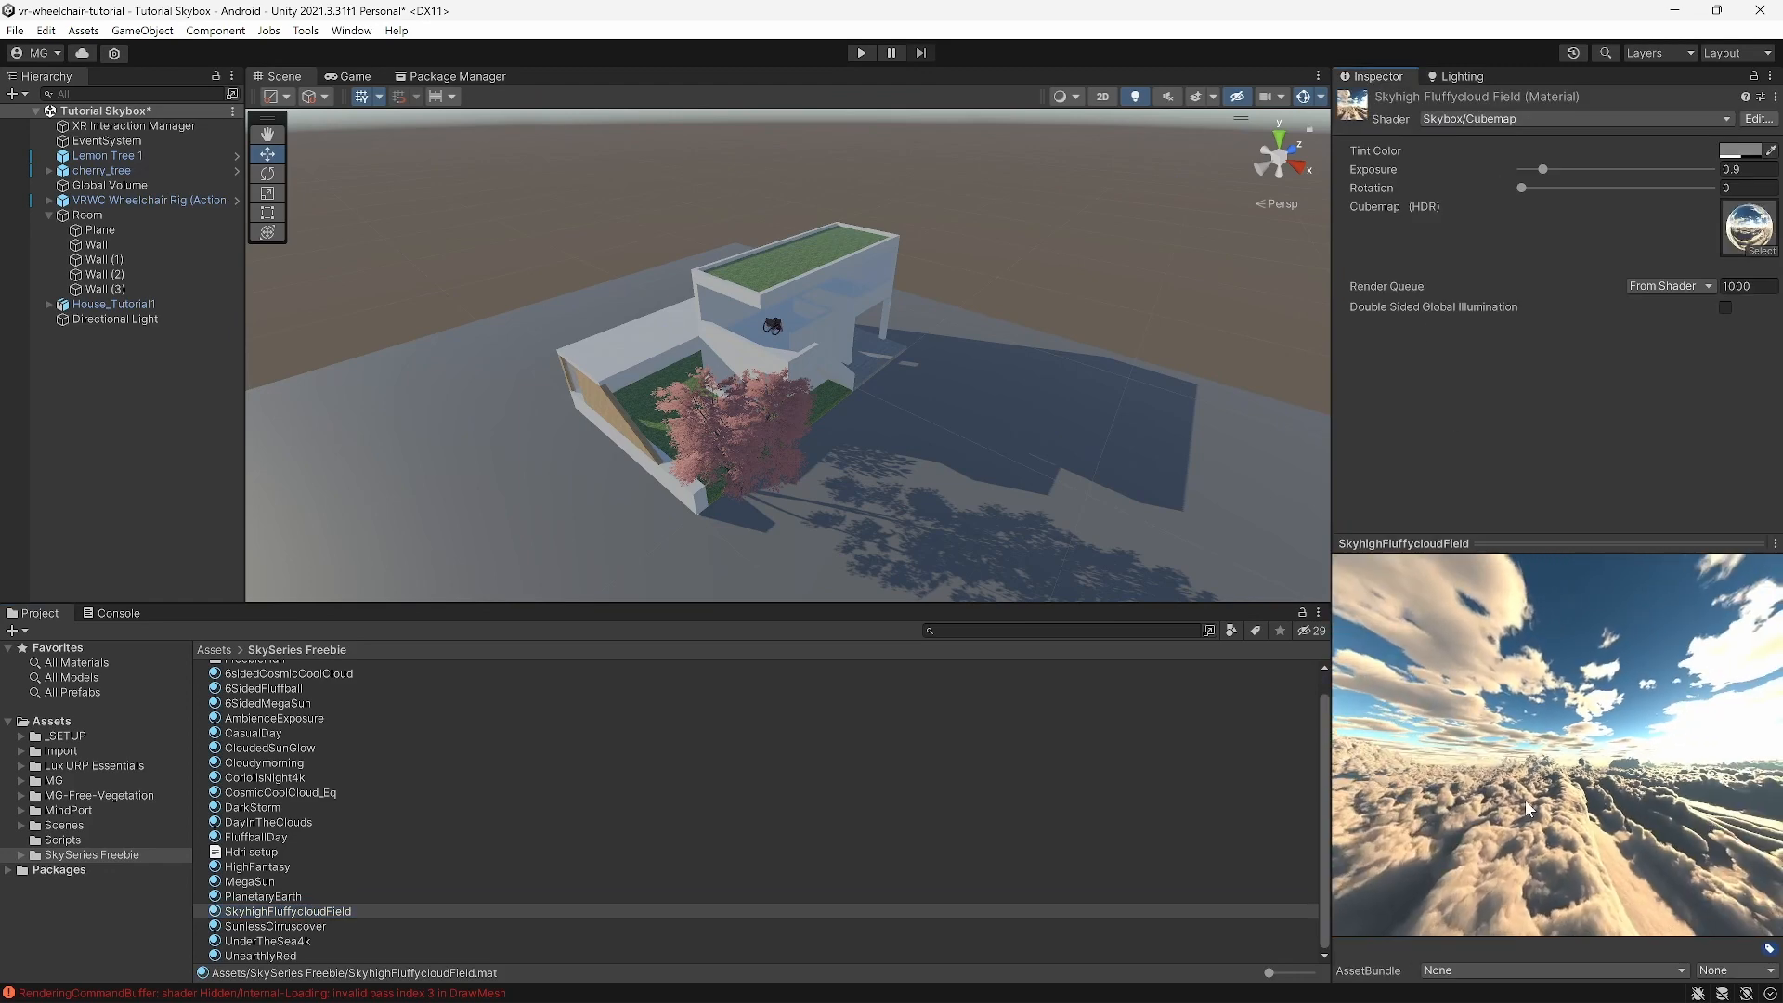
drag(1525, 800, 1599, 816)
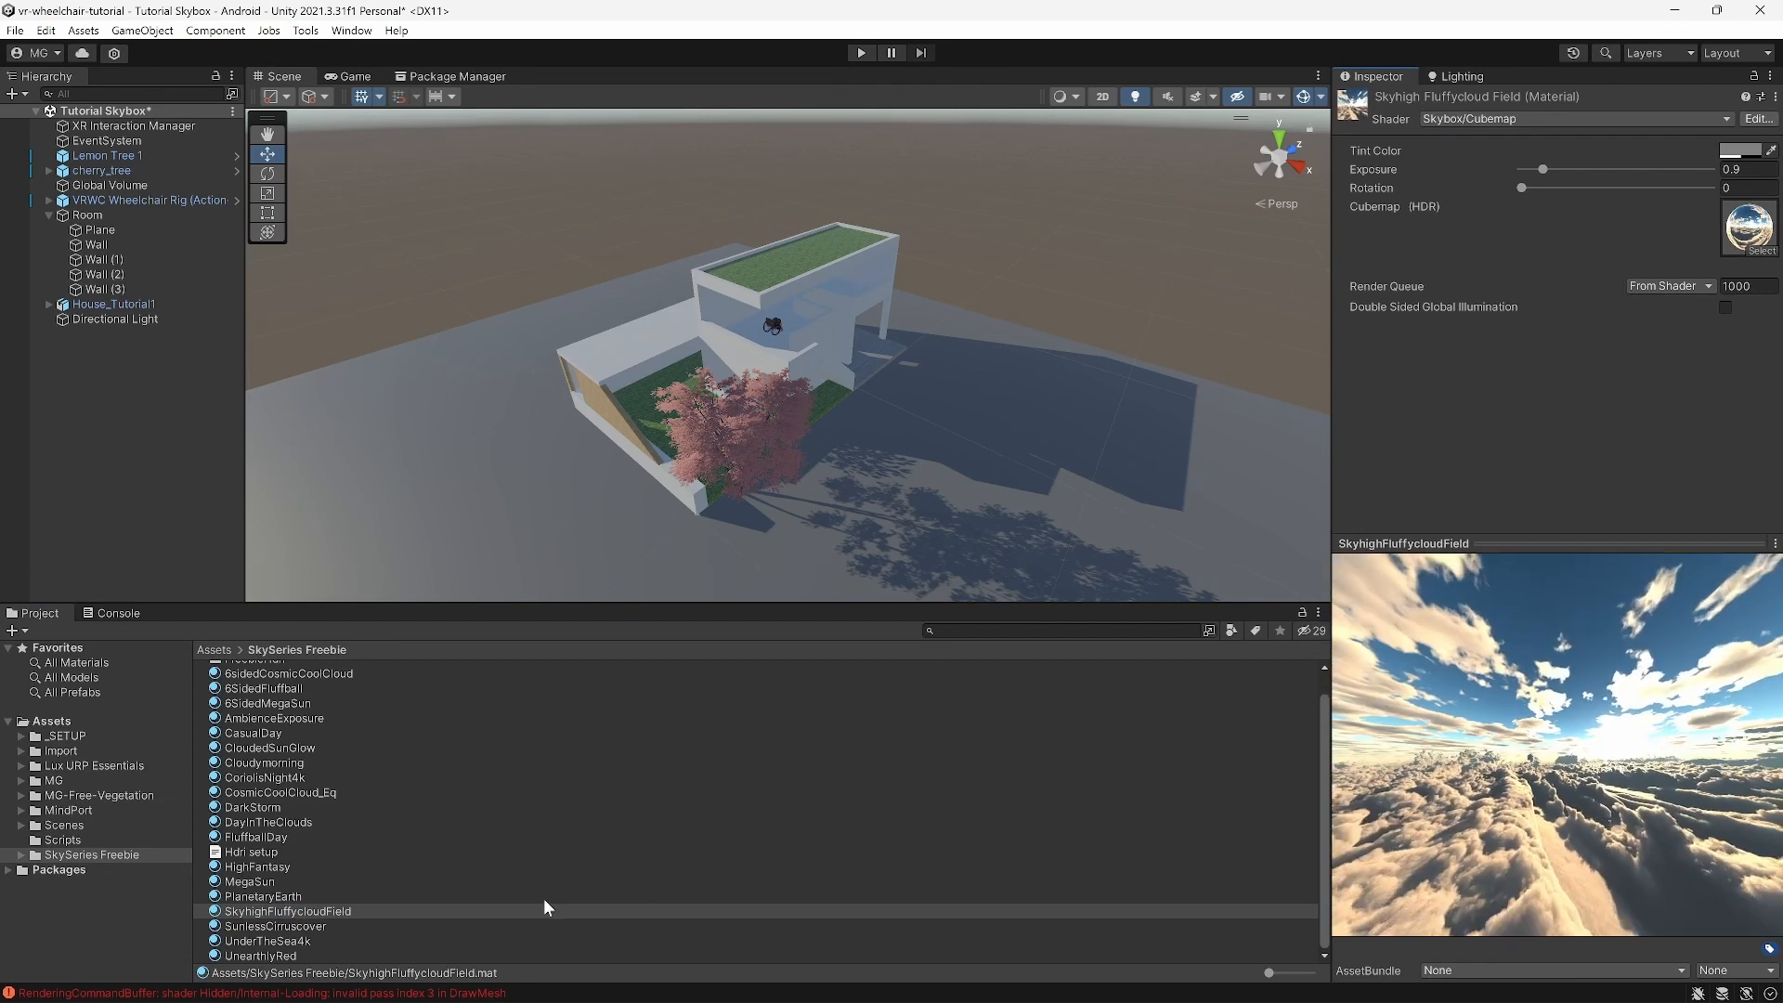
click(264, 895)
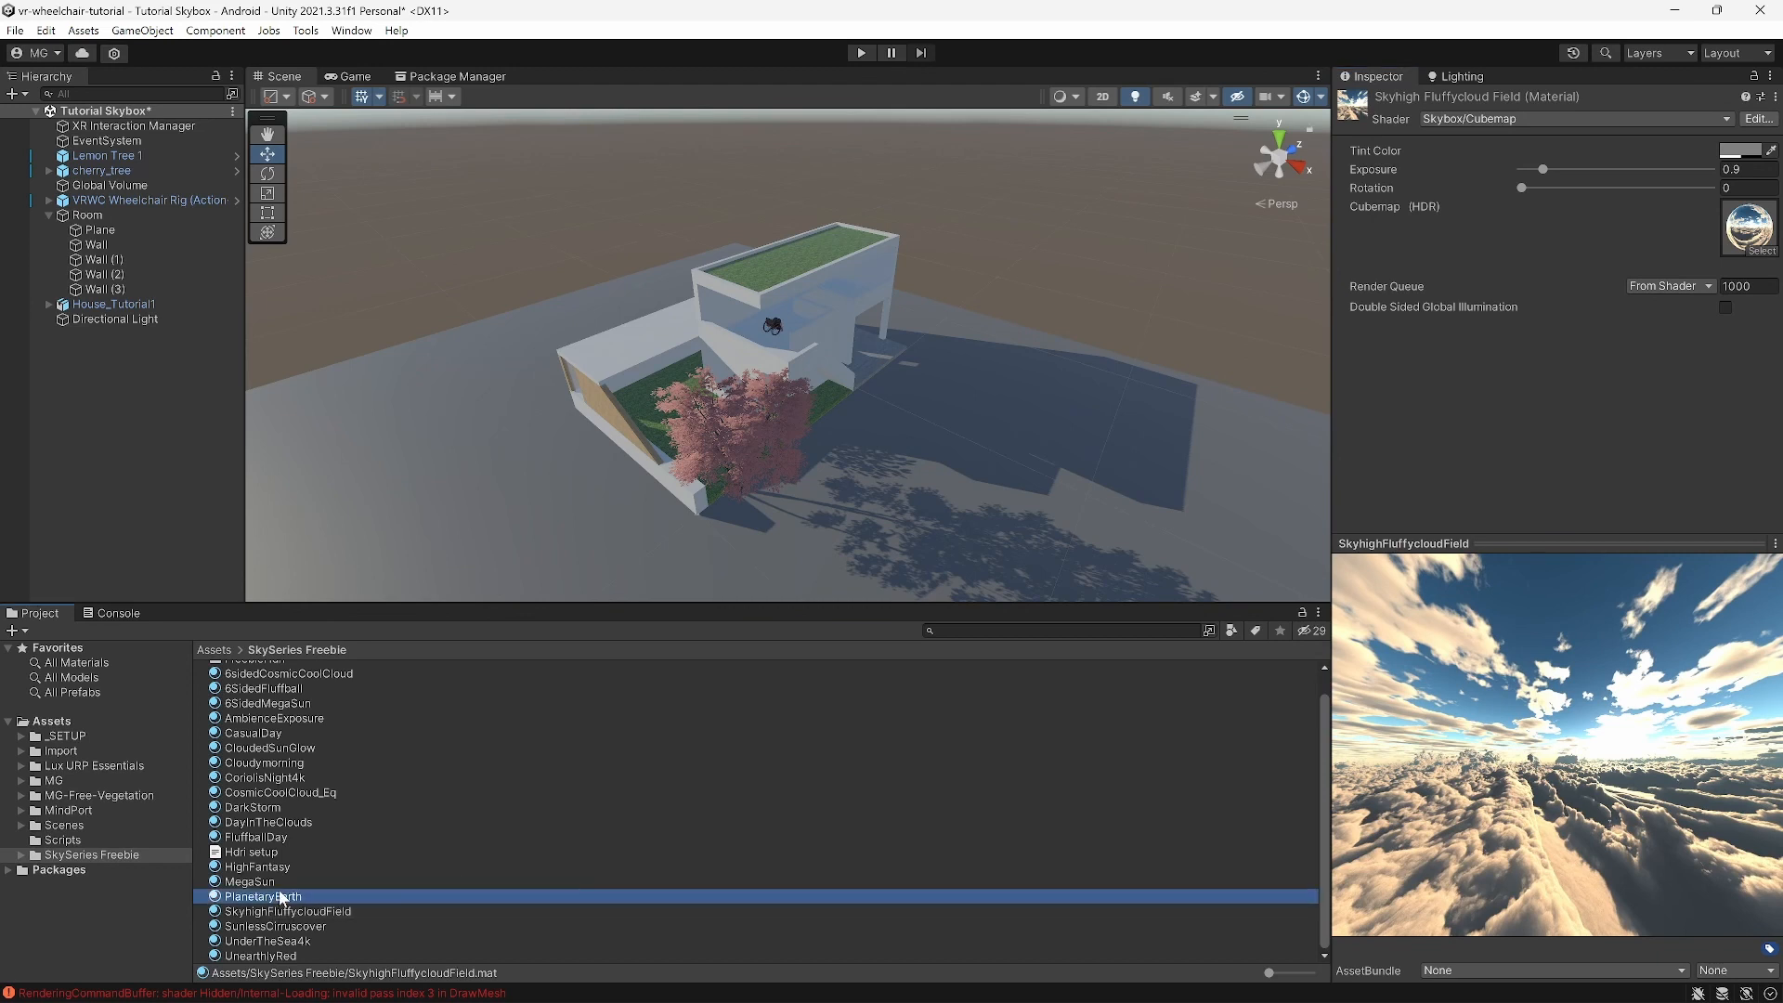
drag(1497, 840, 1523, 896)
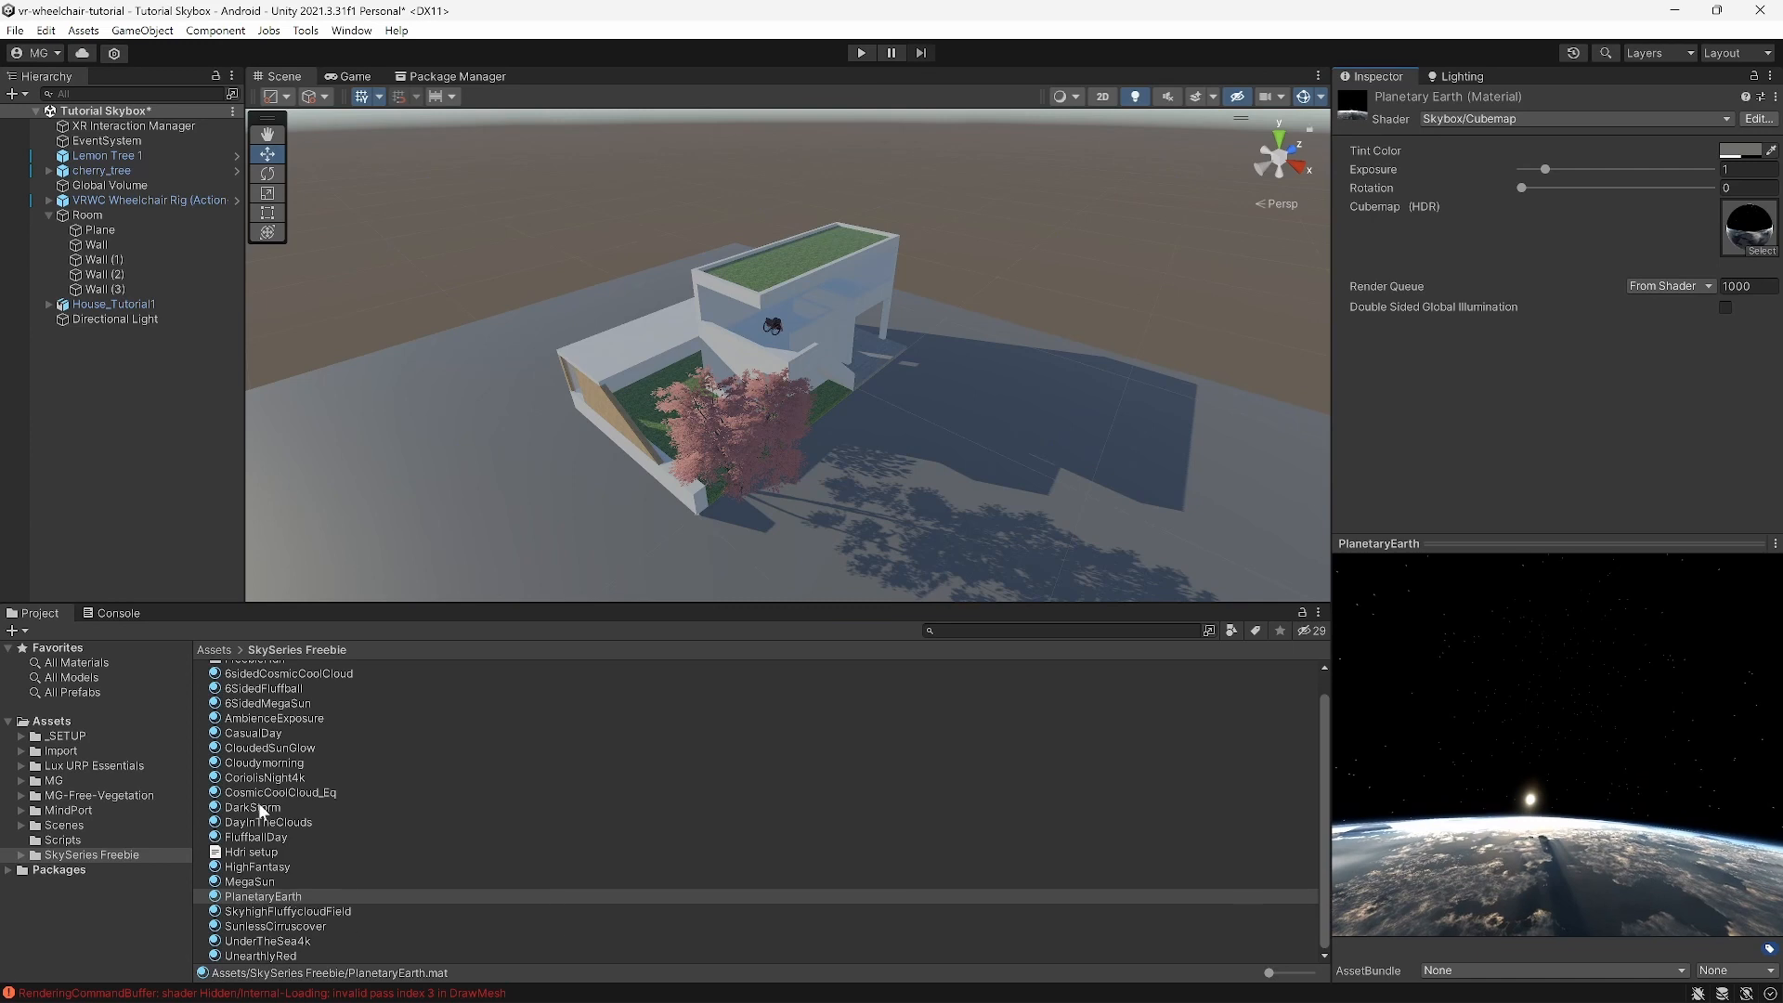
click(271, 764)
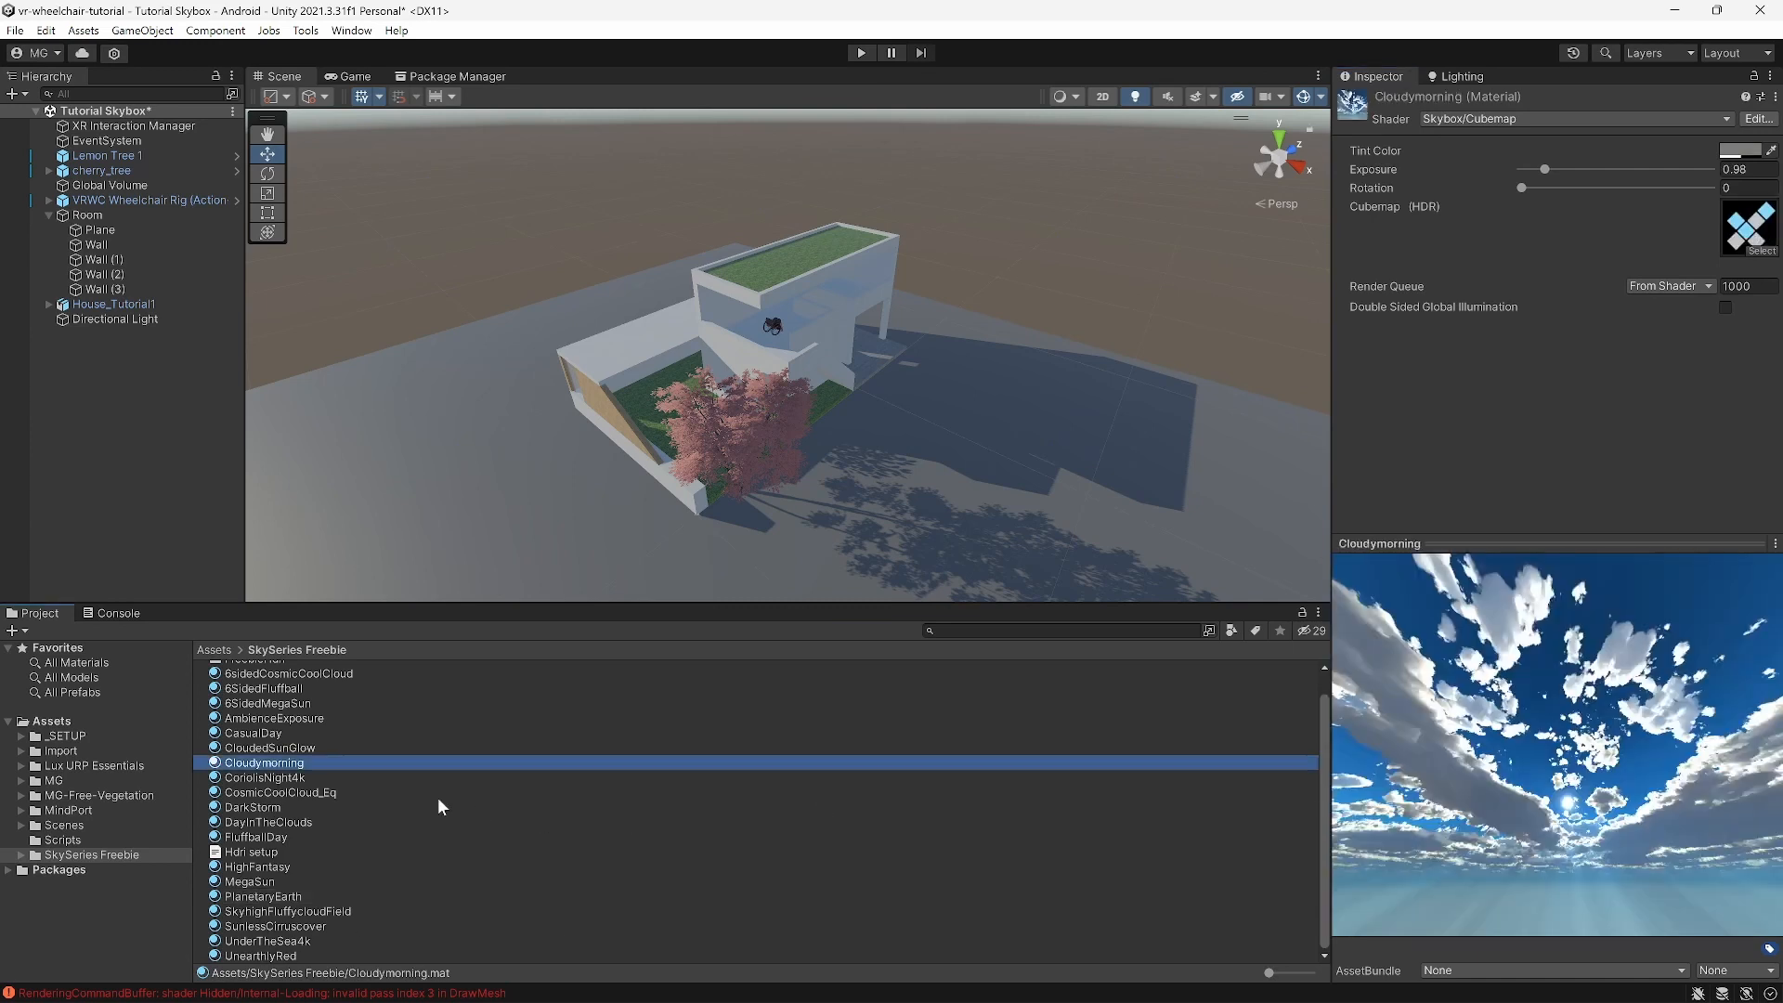
drag(1615, 824, 22, 910)
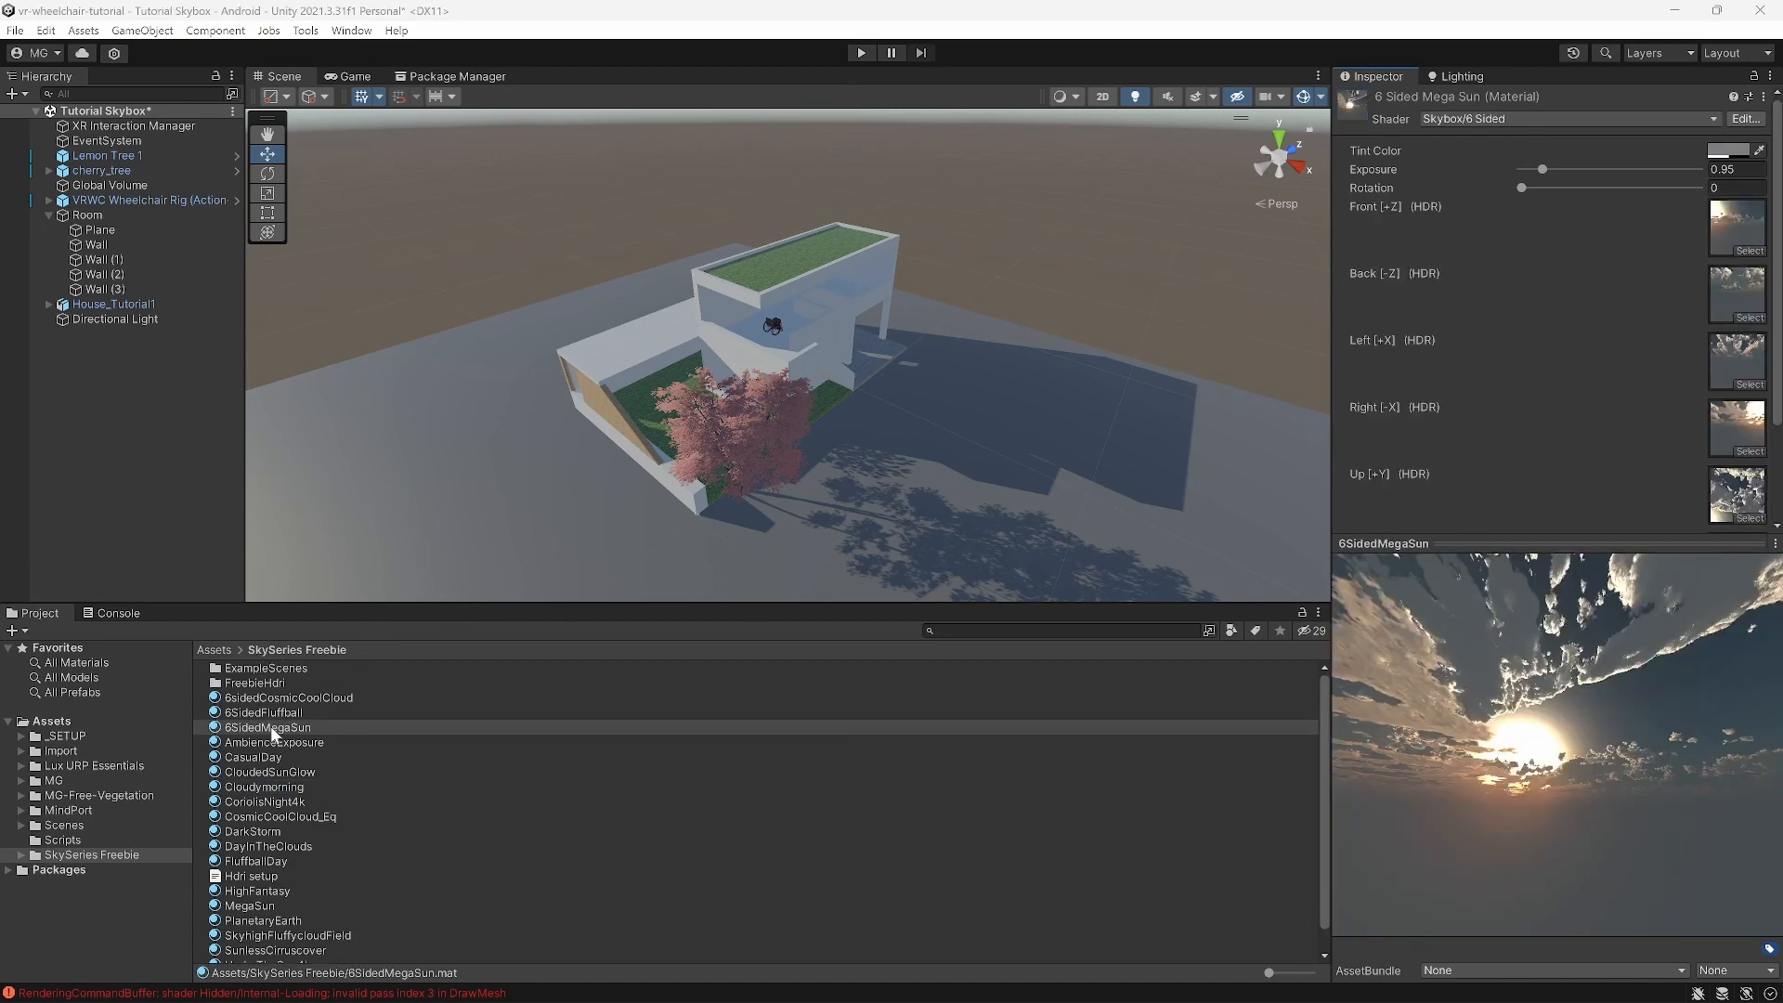
drag(1542, 740, 1529, 778)
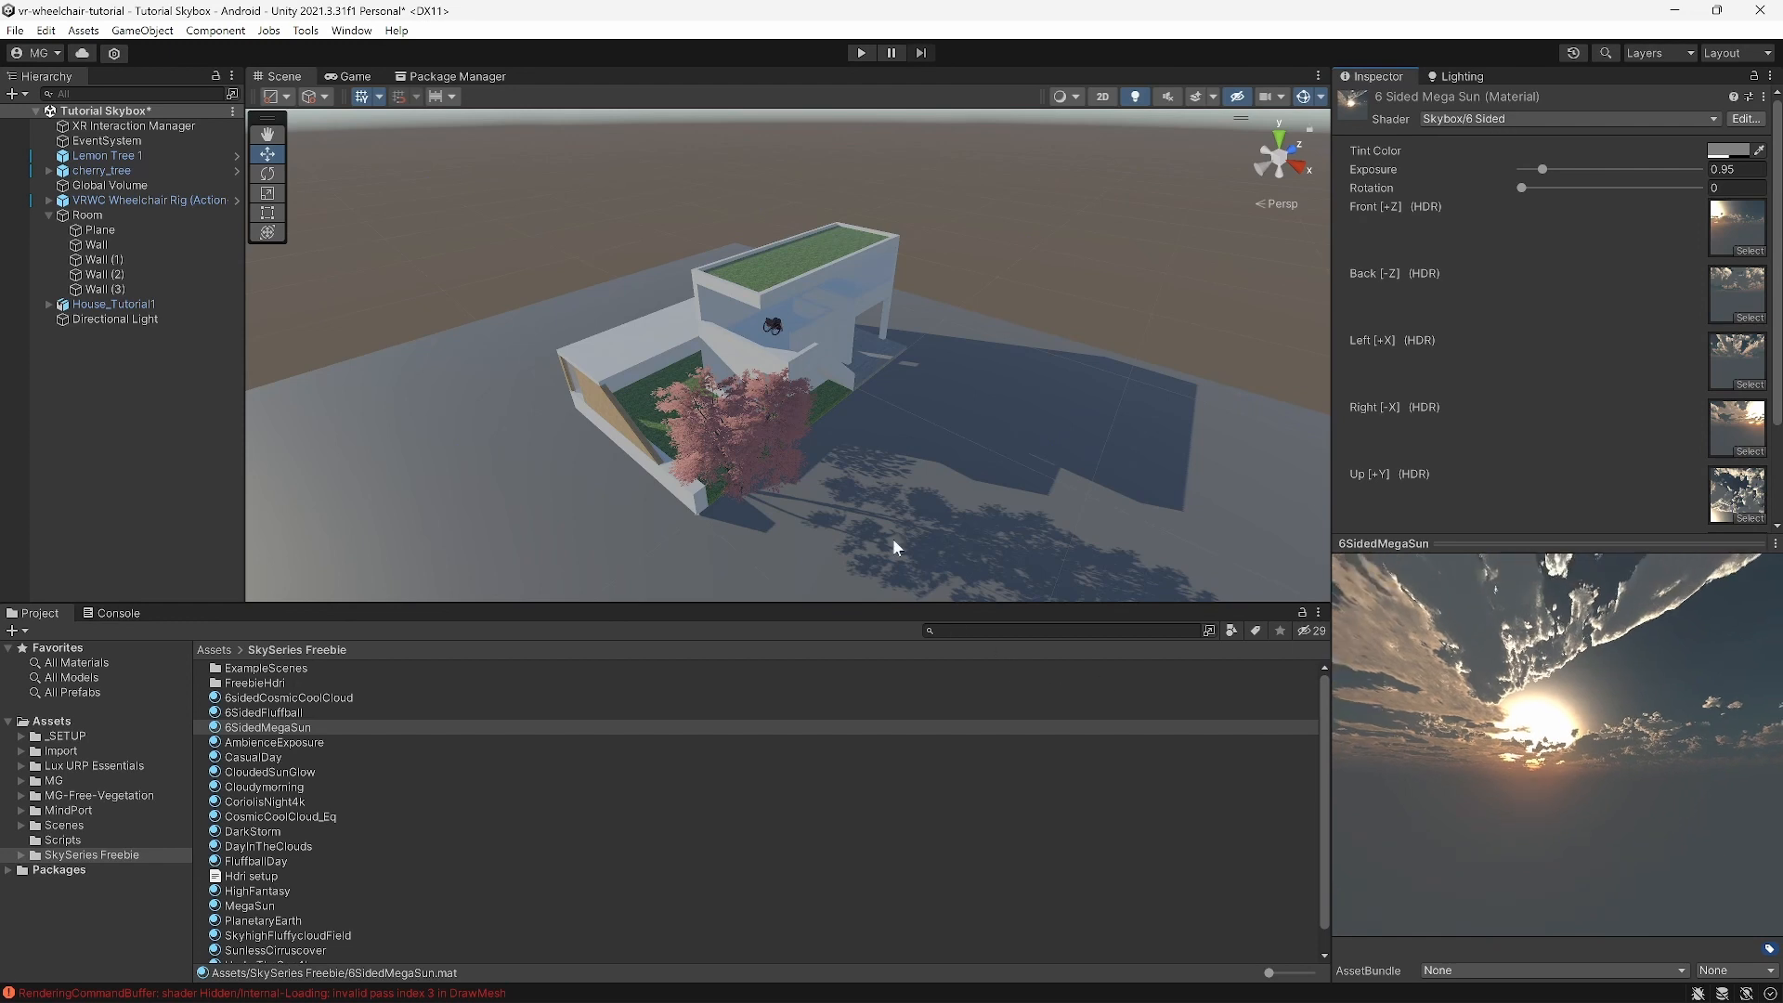
click(1465, 76)
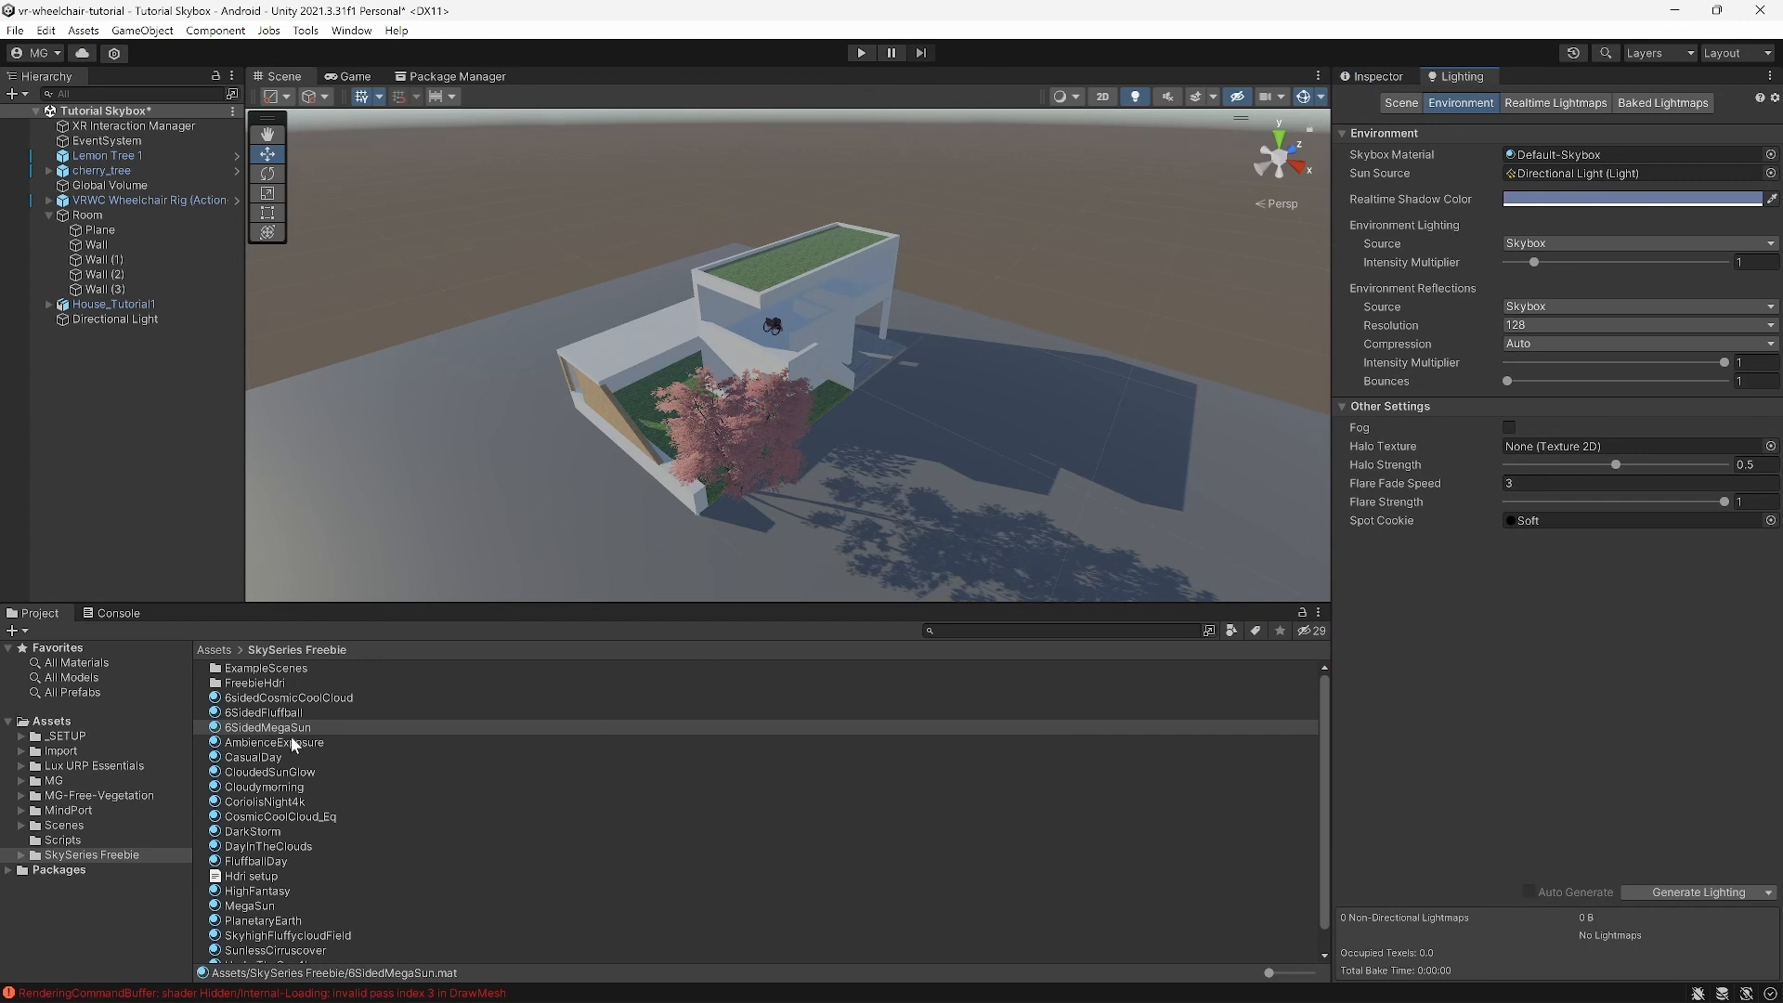
Step: Drag 6SidedMegaSun into the Skybox Material slot and look up at the sunset sky
click(283, 729)
drag(283, 731, 1588, 154)
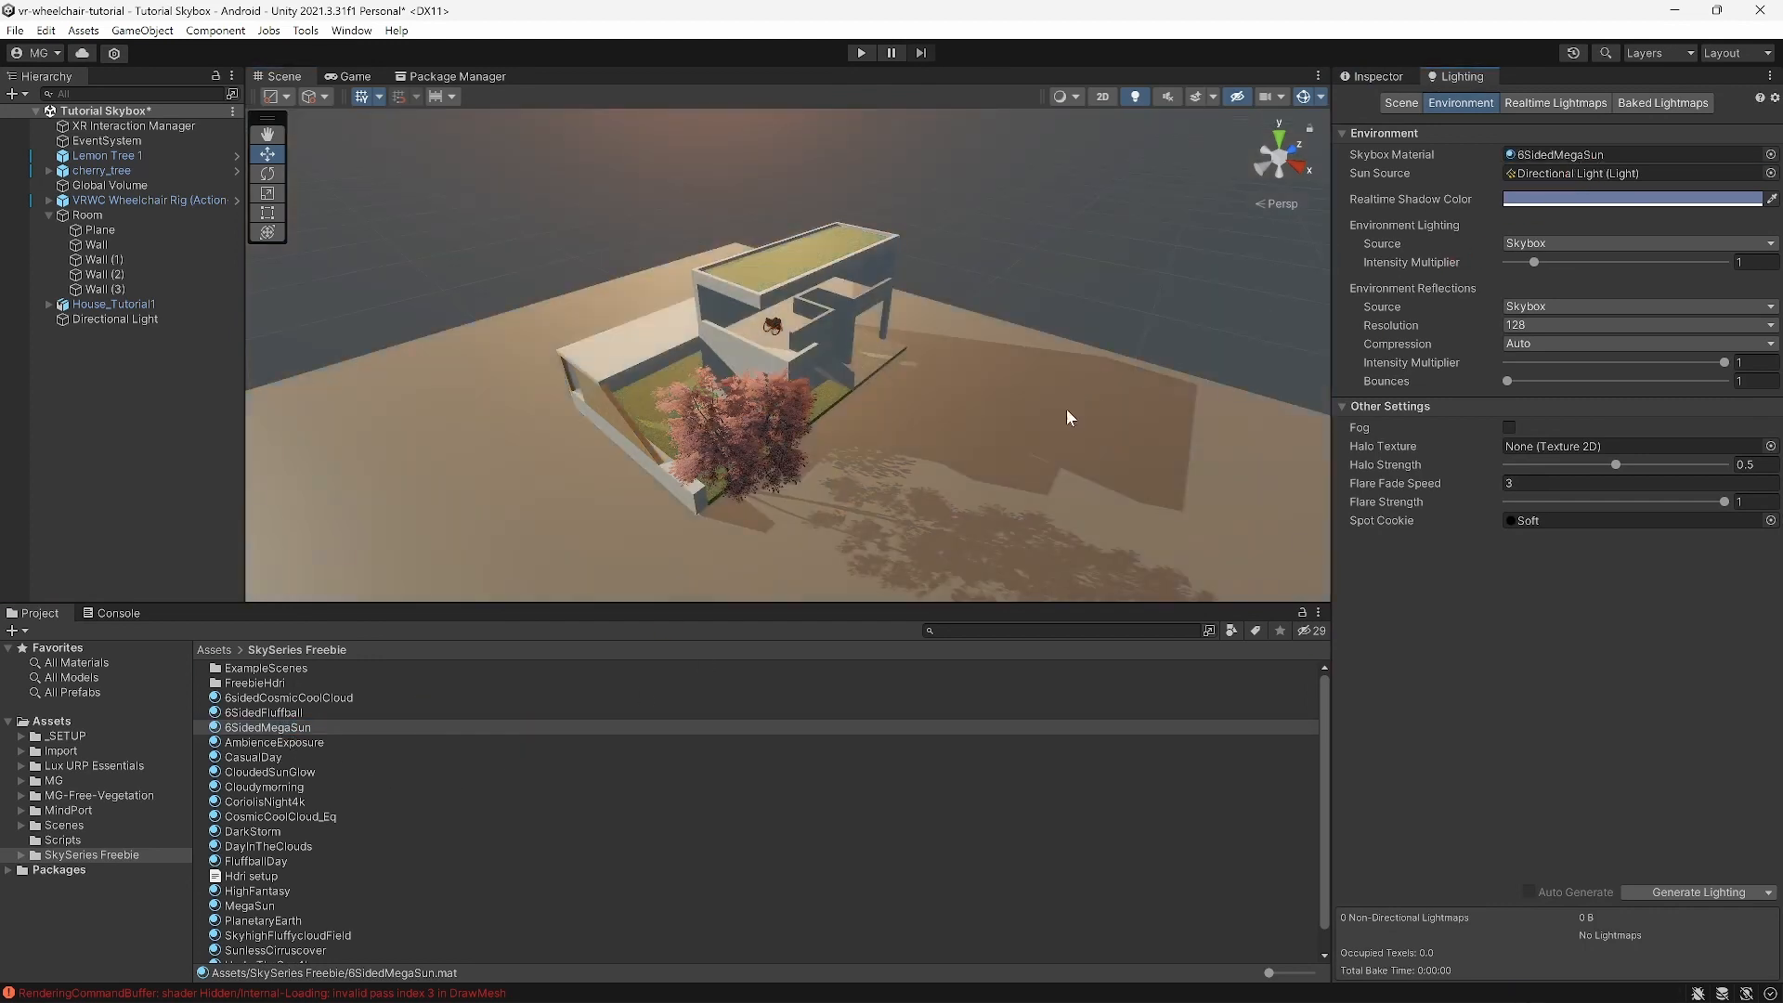
right_drag(968, 463, 908, 441)
click(283, 726)
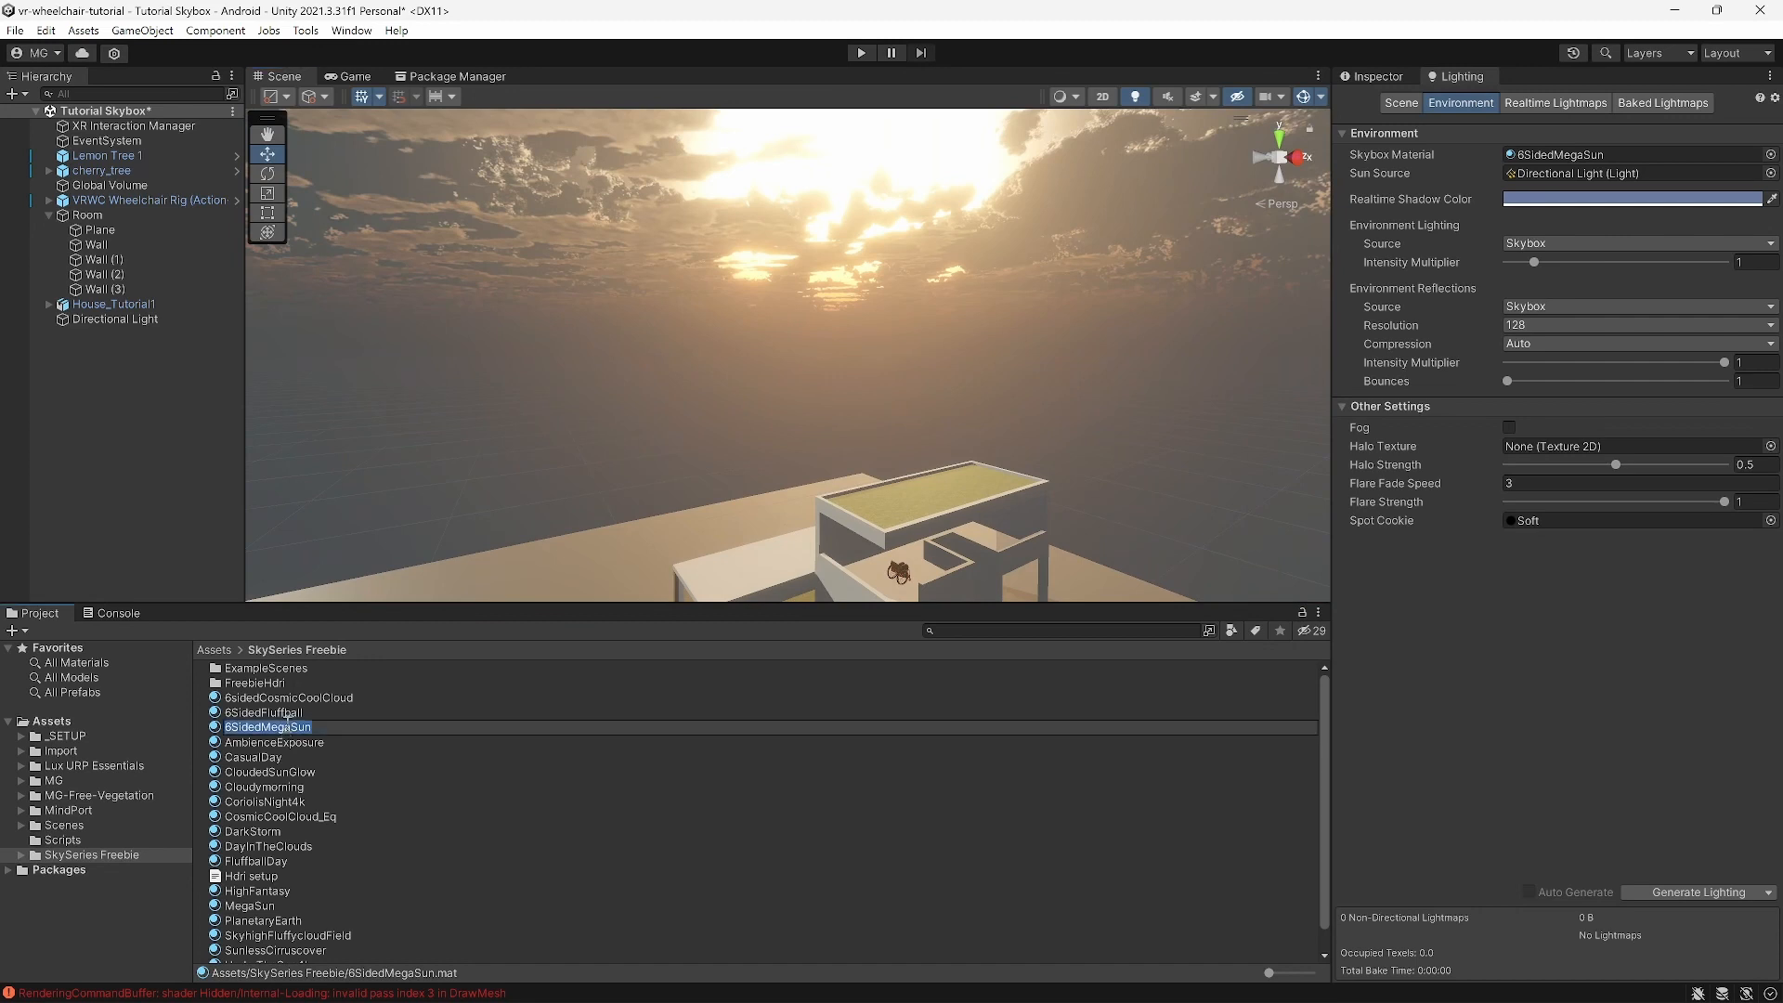
Step: Set the 6SidedMegaSun material's Rotation to 89 and frame the whole house
click(1379, 76)
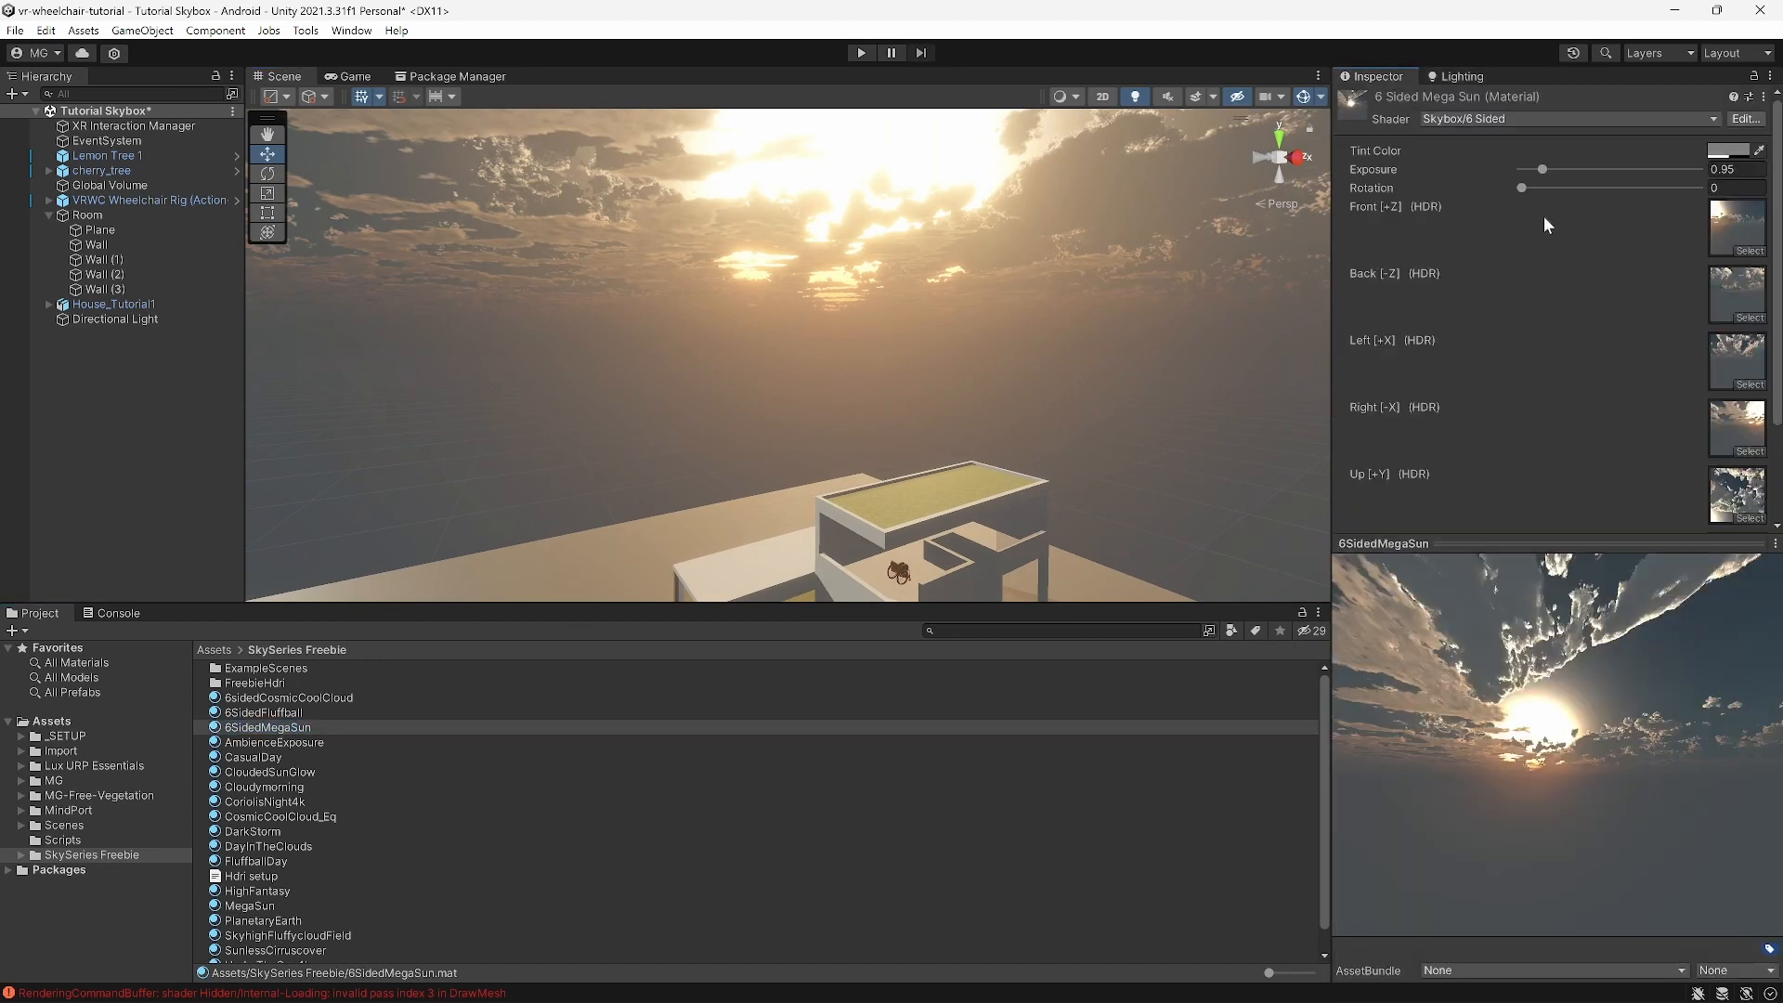
right_drag(1215, 311, 1040, 297)
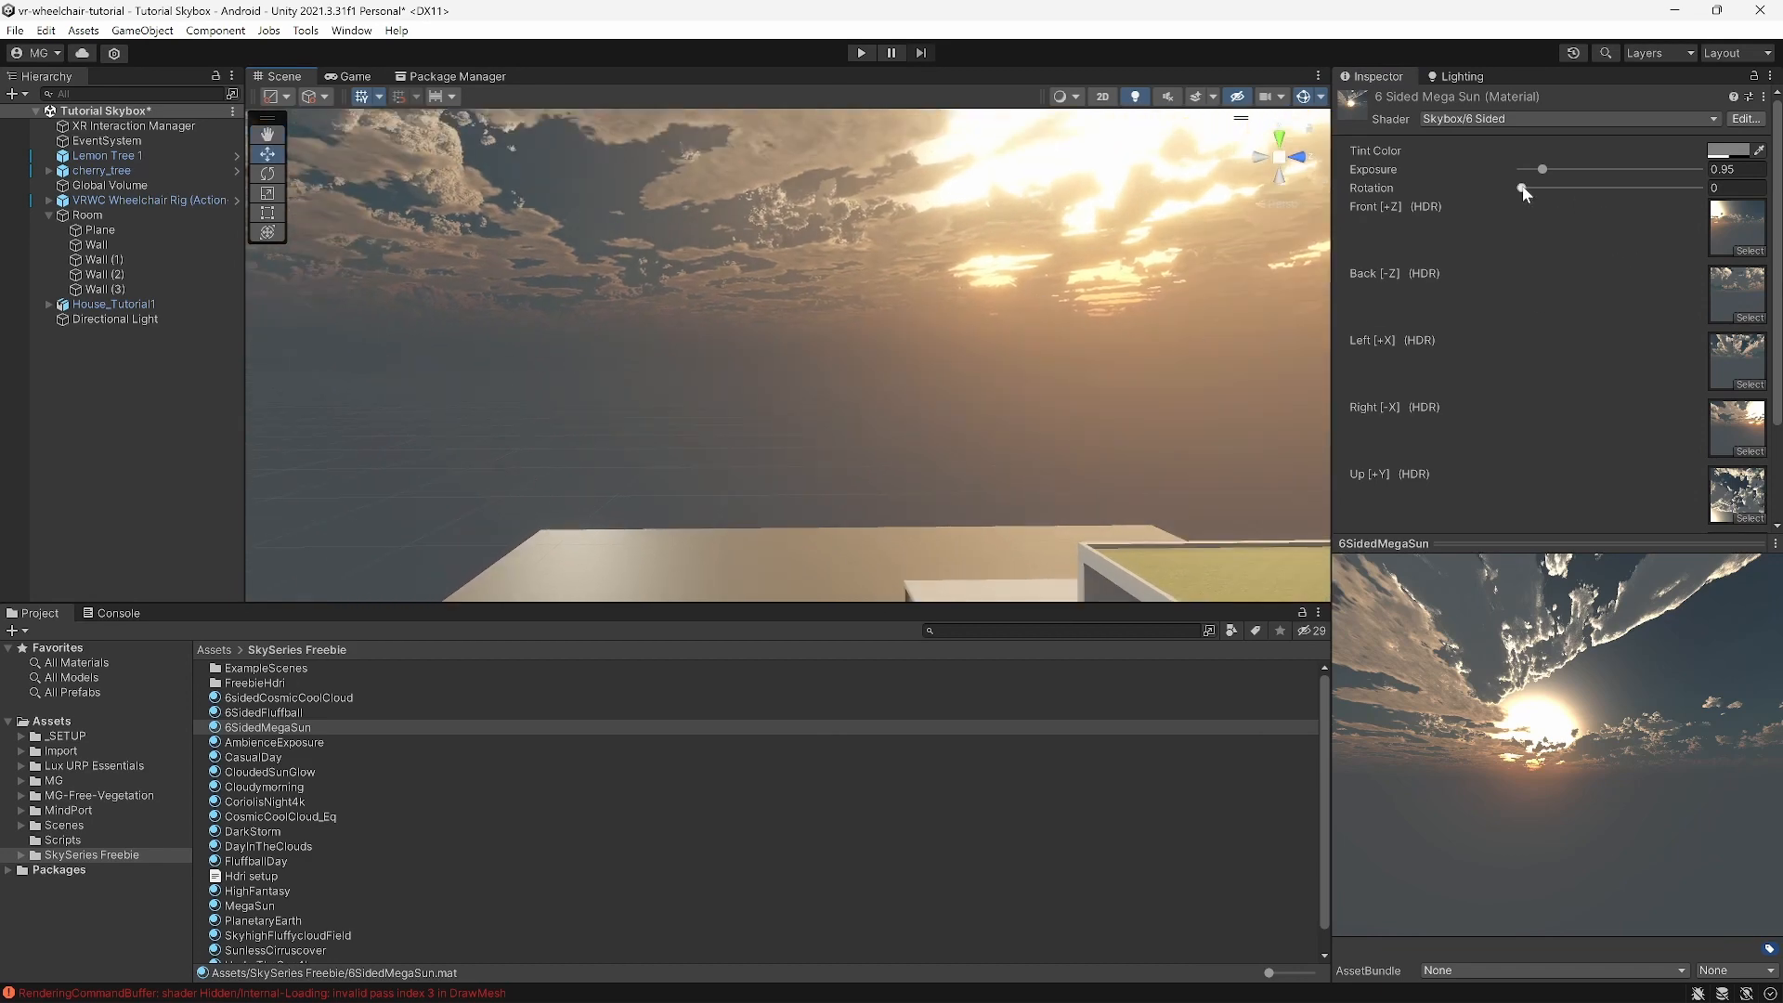
drag(1523, 190, 1566, 195)
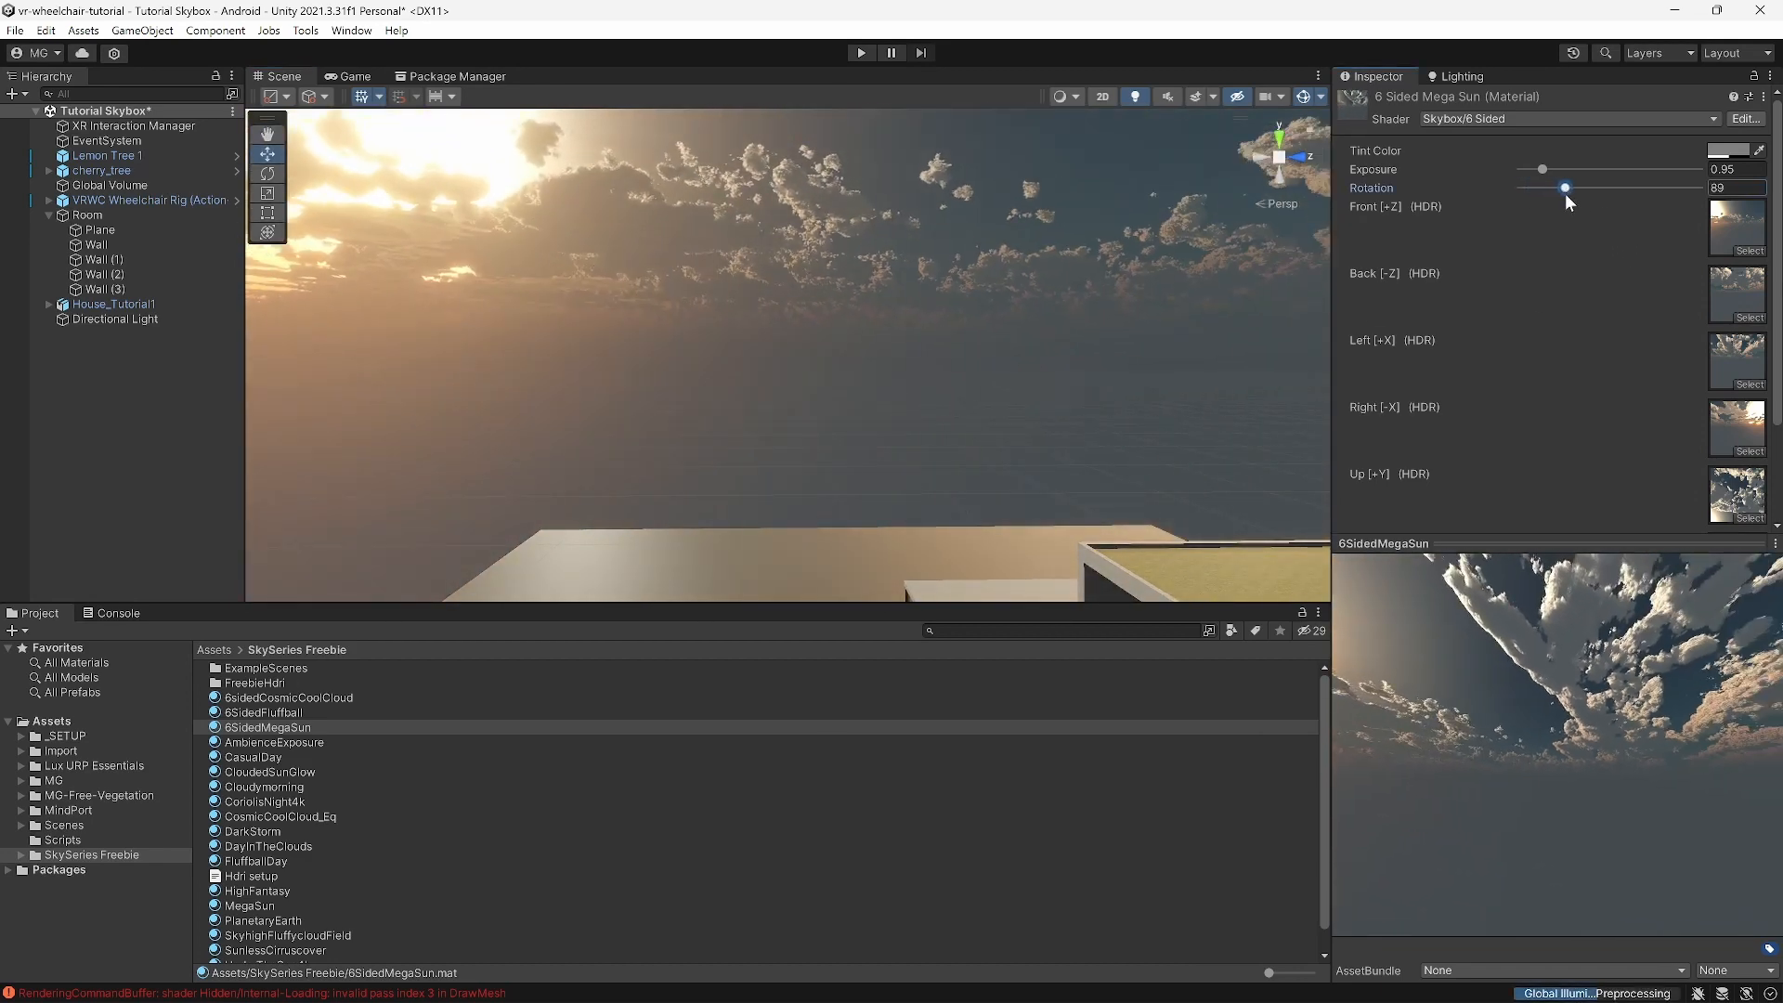
right_drag(1018, 325, 833, 375)
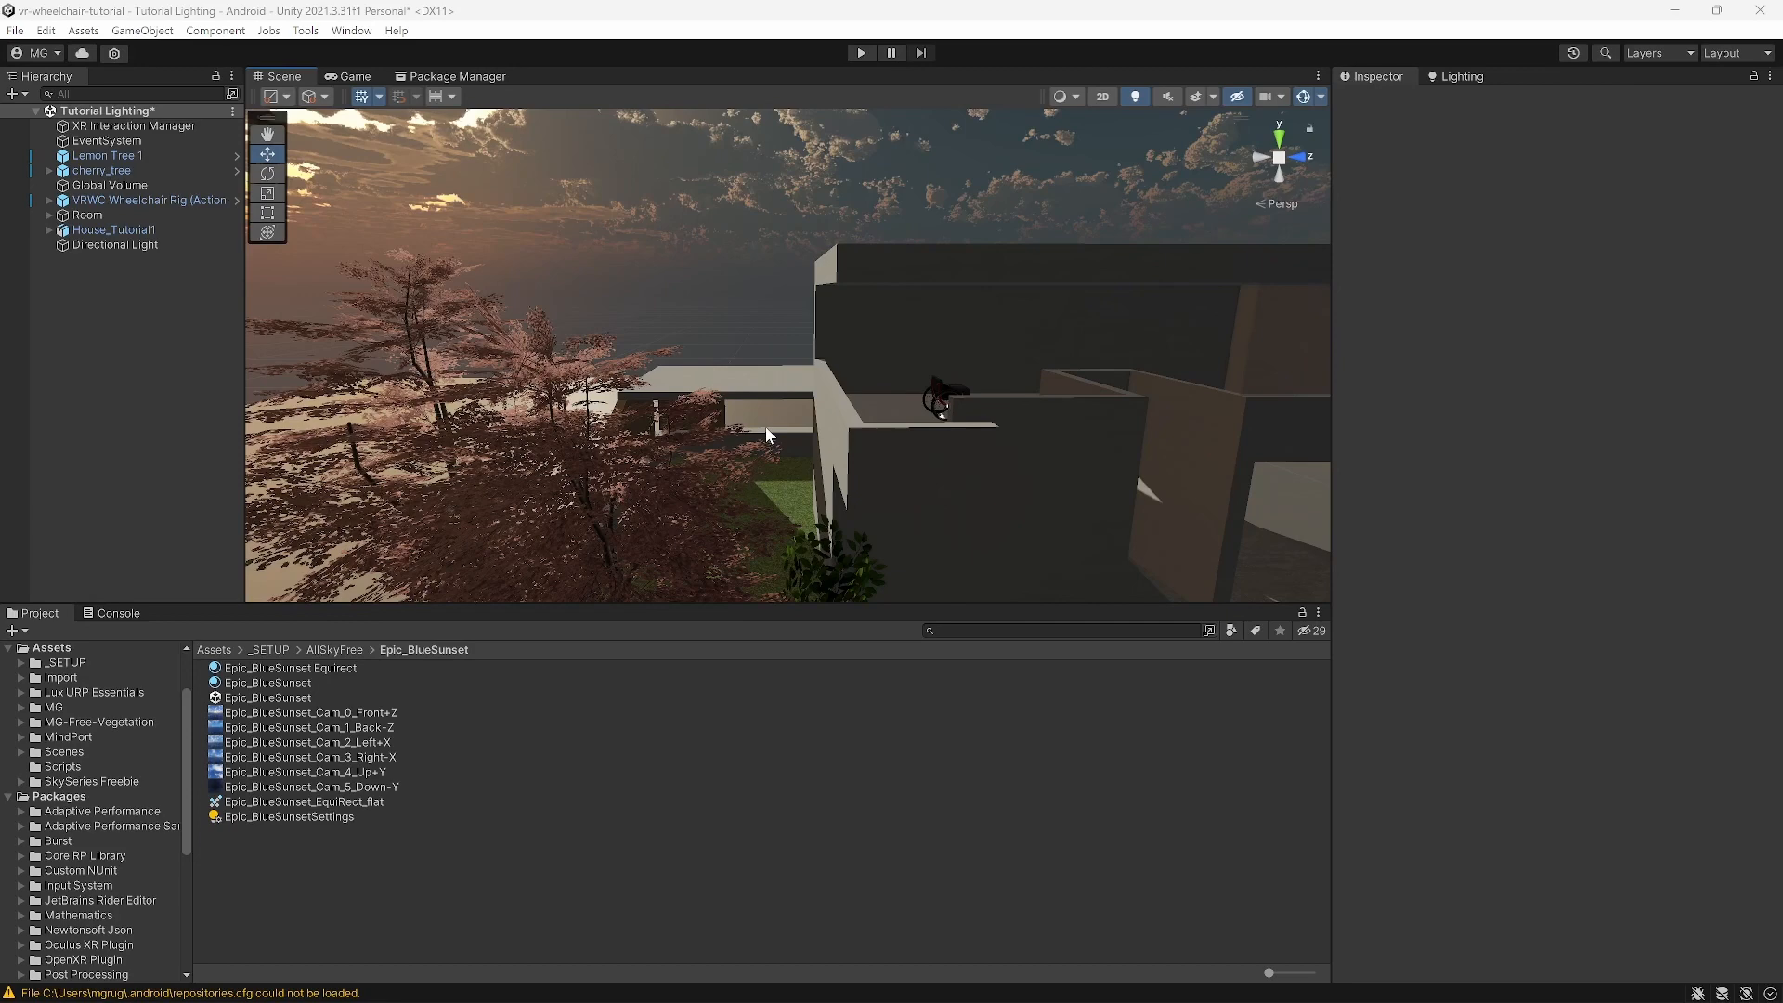
Step: Fly around the house past the wheelchair to a viewpoint over the upper floor
right_drag(765, 427, 1031, 407)
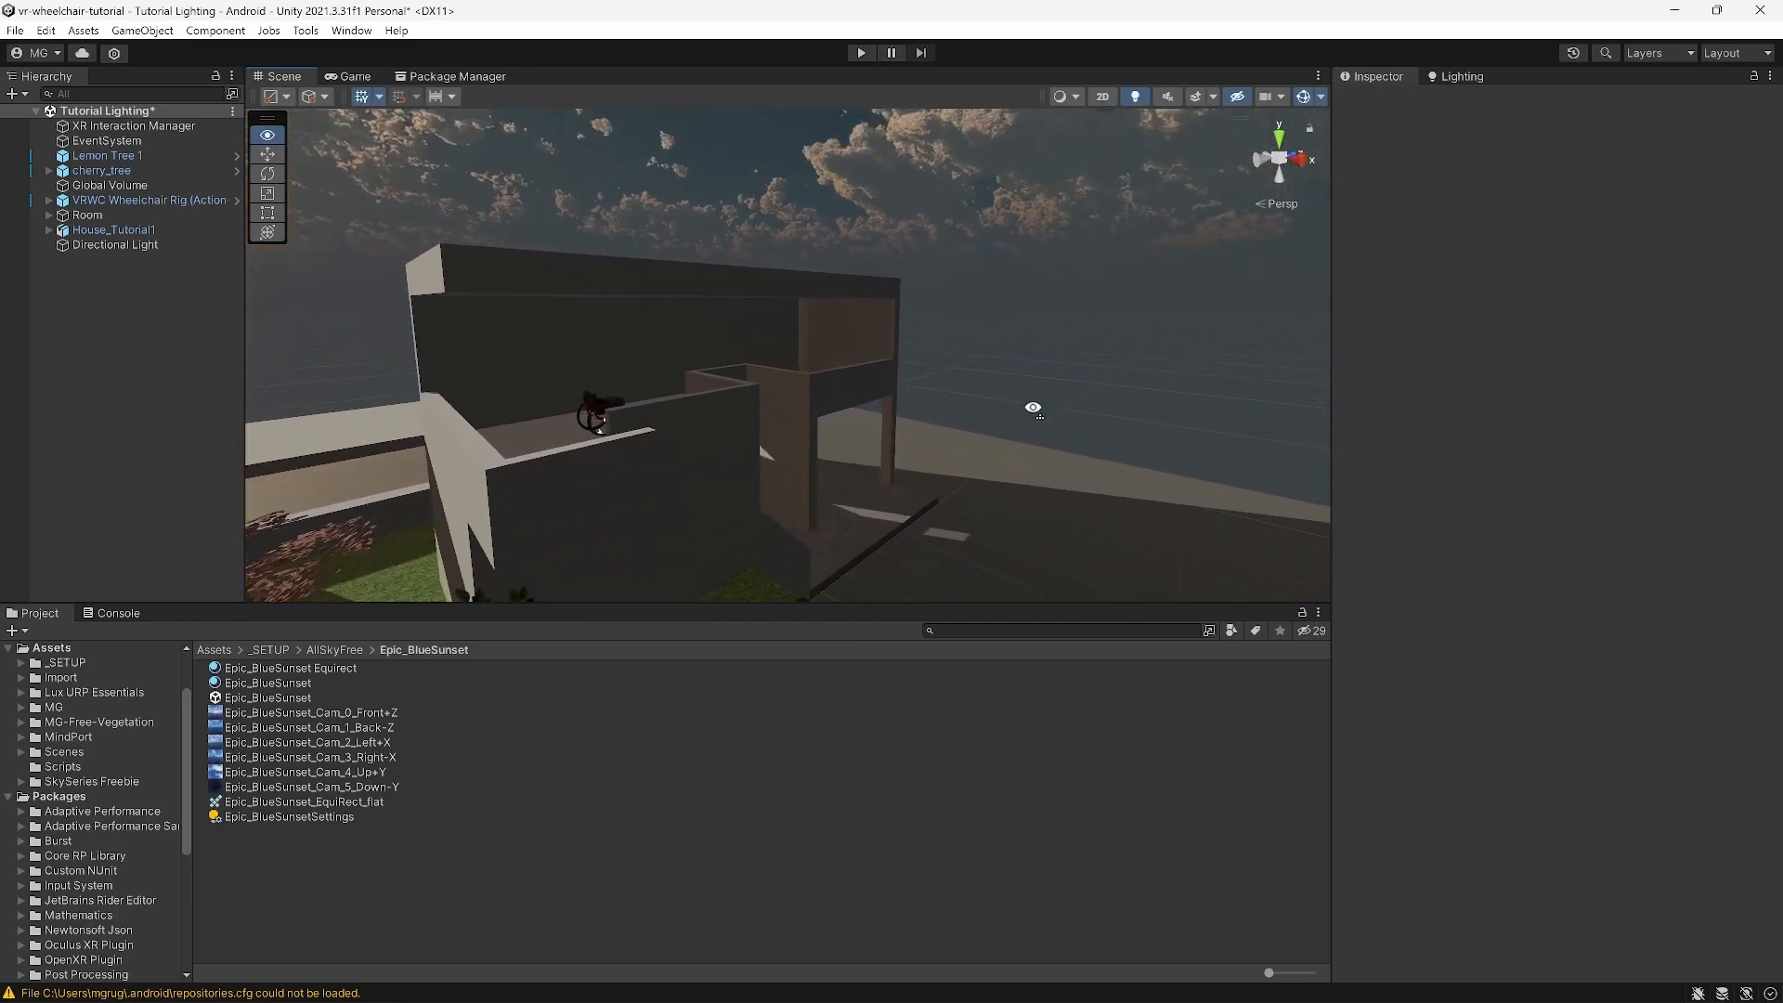
scroll(694, 424, up, 4)
right_drag(695, 424, 861, 425)
scroll(866, 427, down, 2)
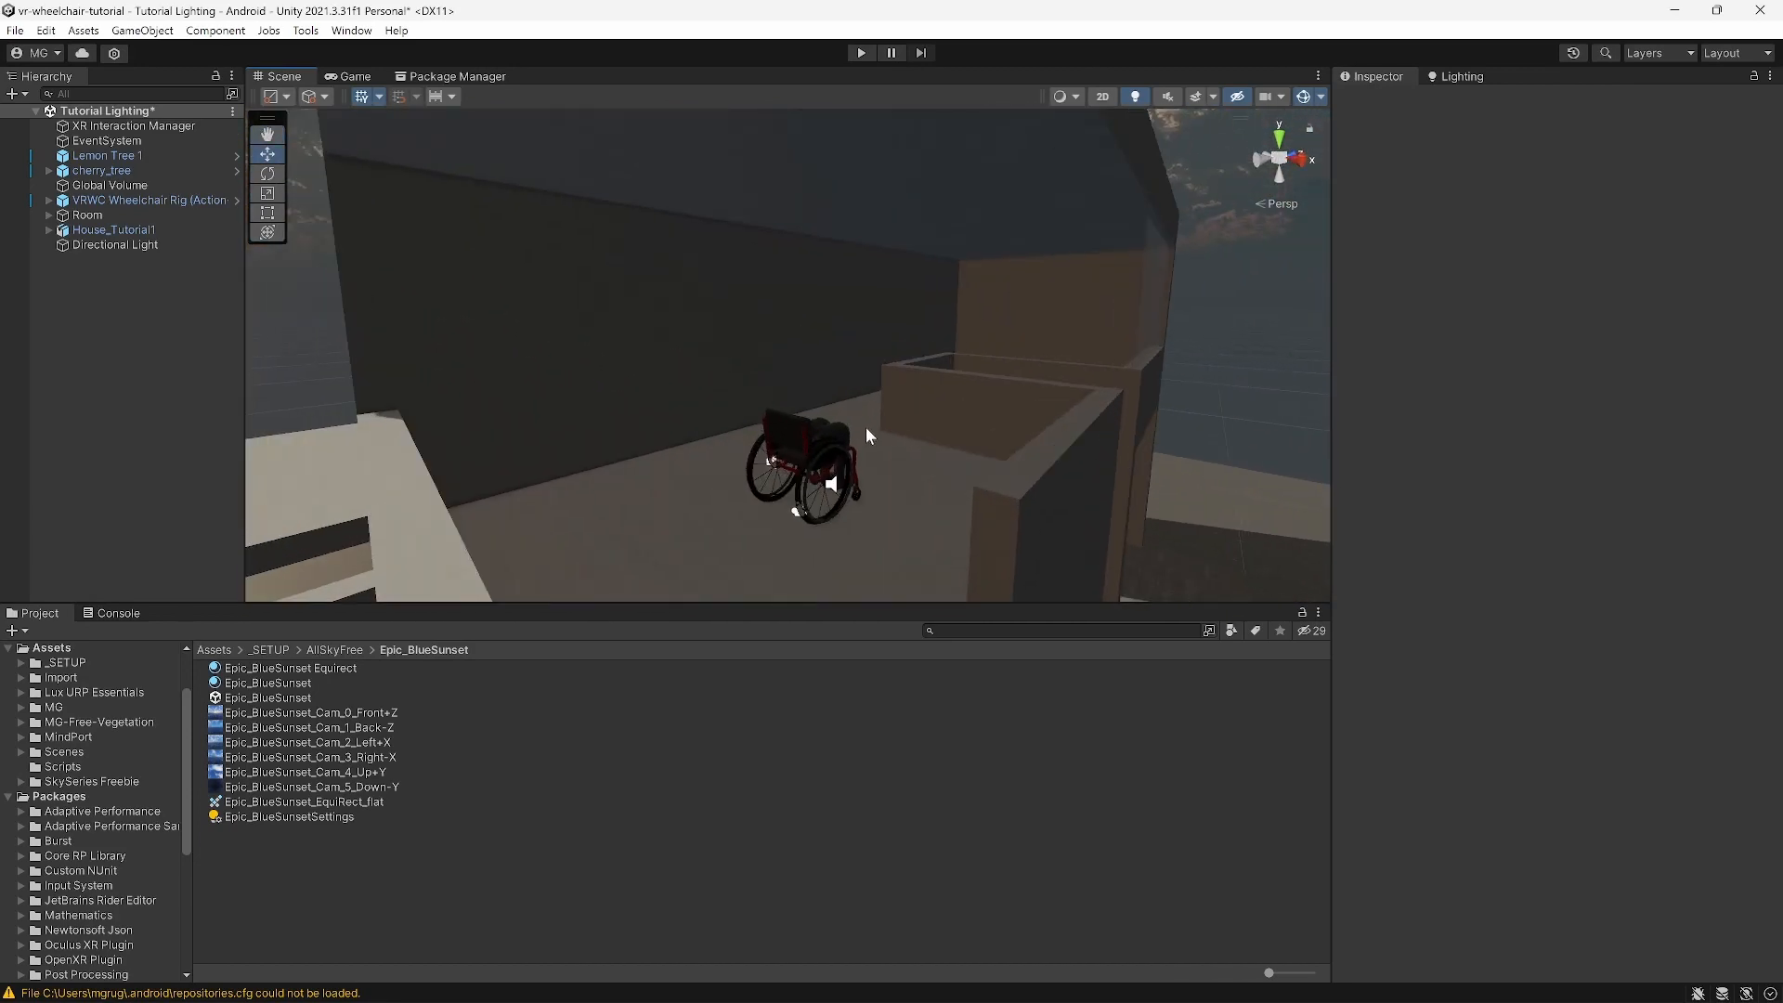
scroll(865, 426, up, 3)
scroll(866, 427, down, 6)
scroll(891, 423, up, 5)
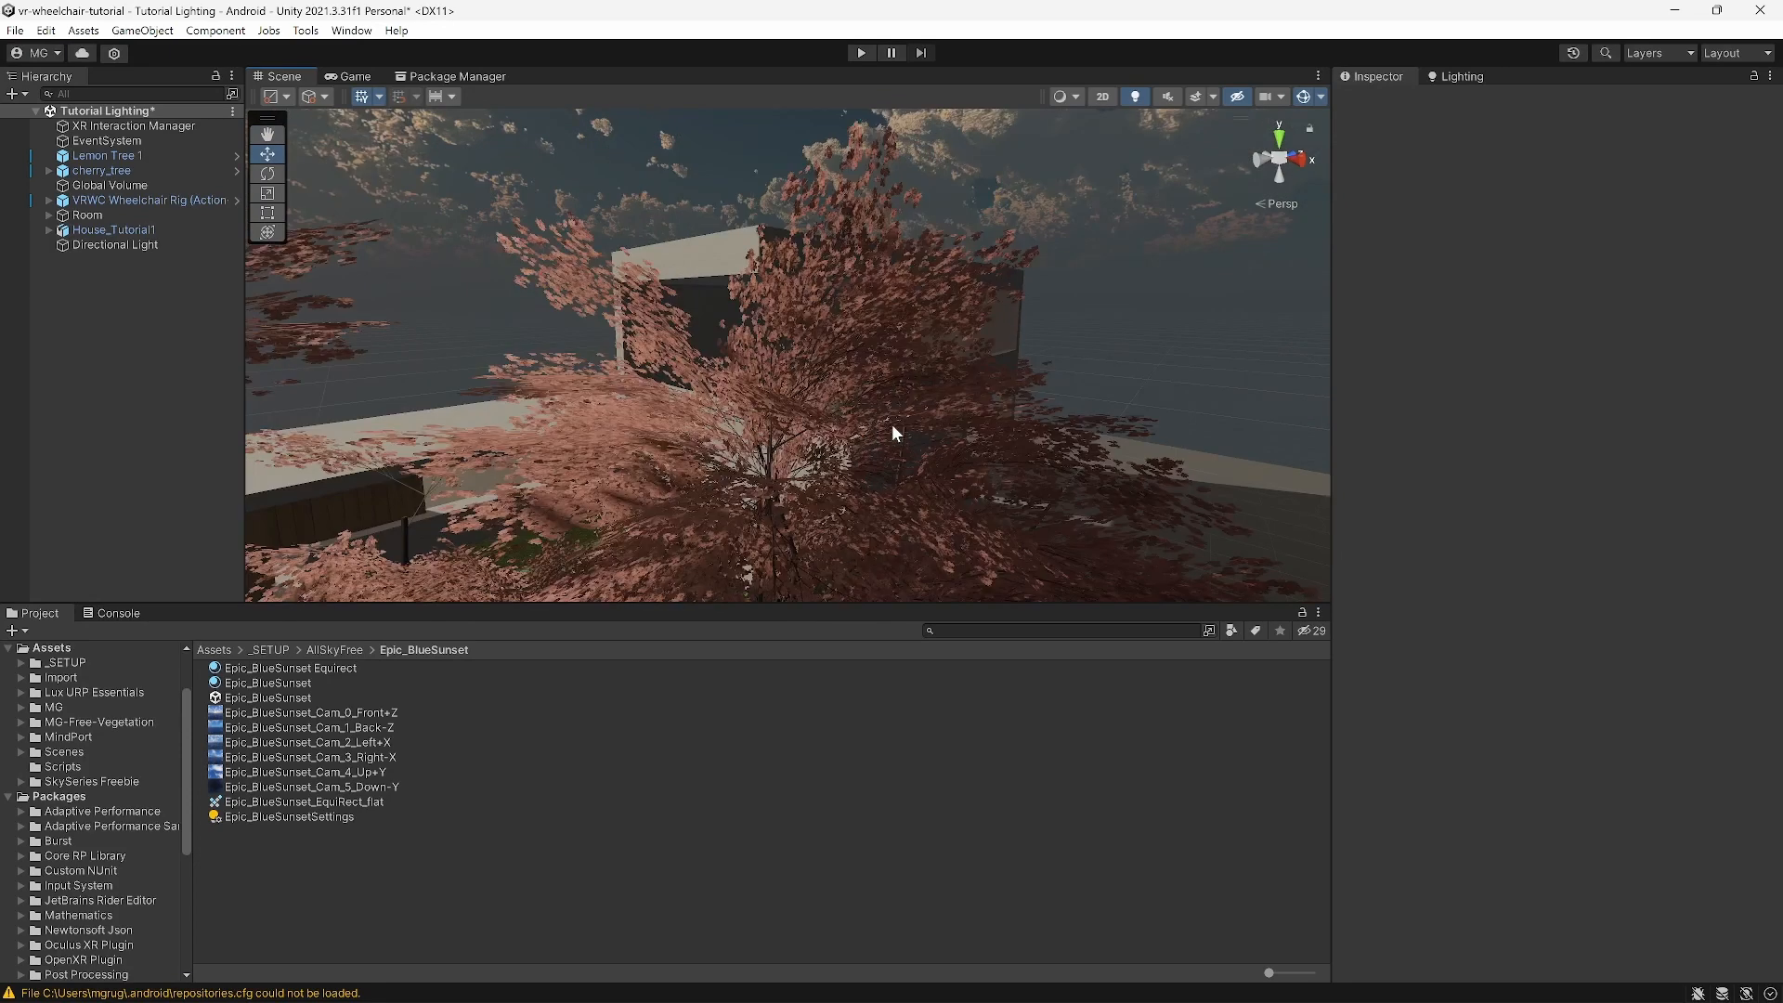
right_drag(876, 447, 704, 430)
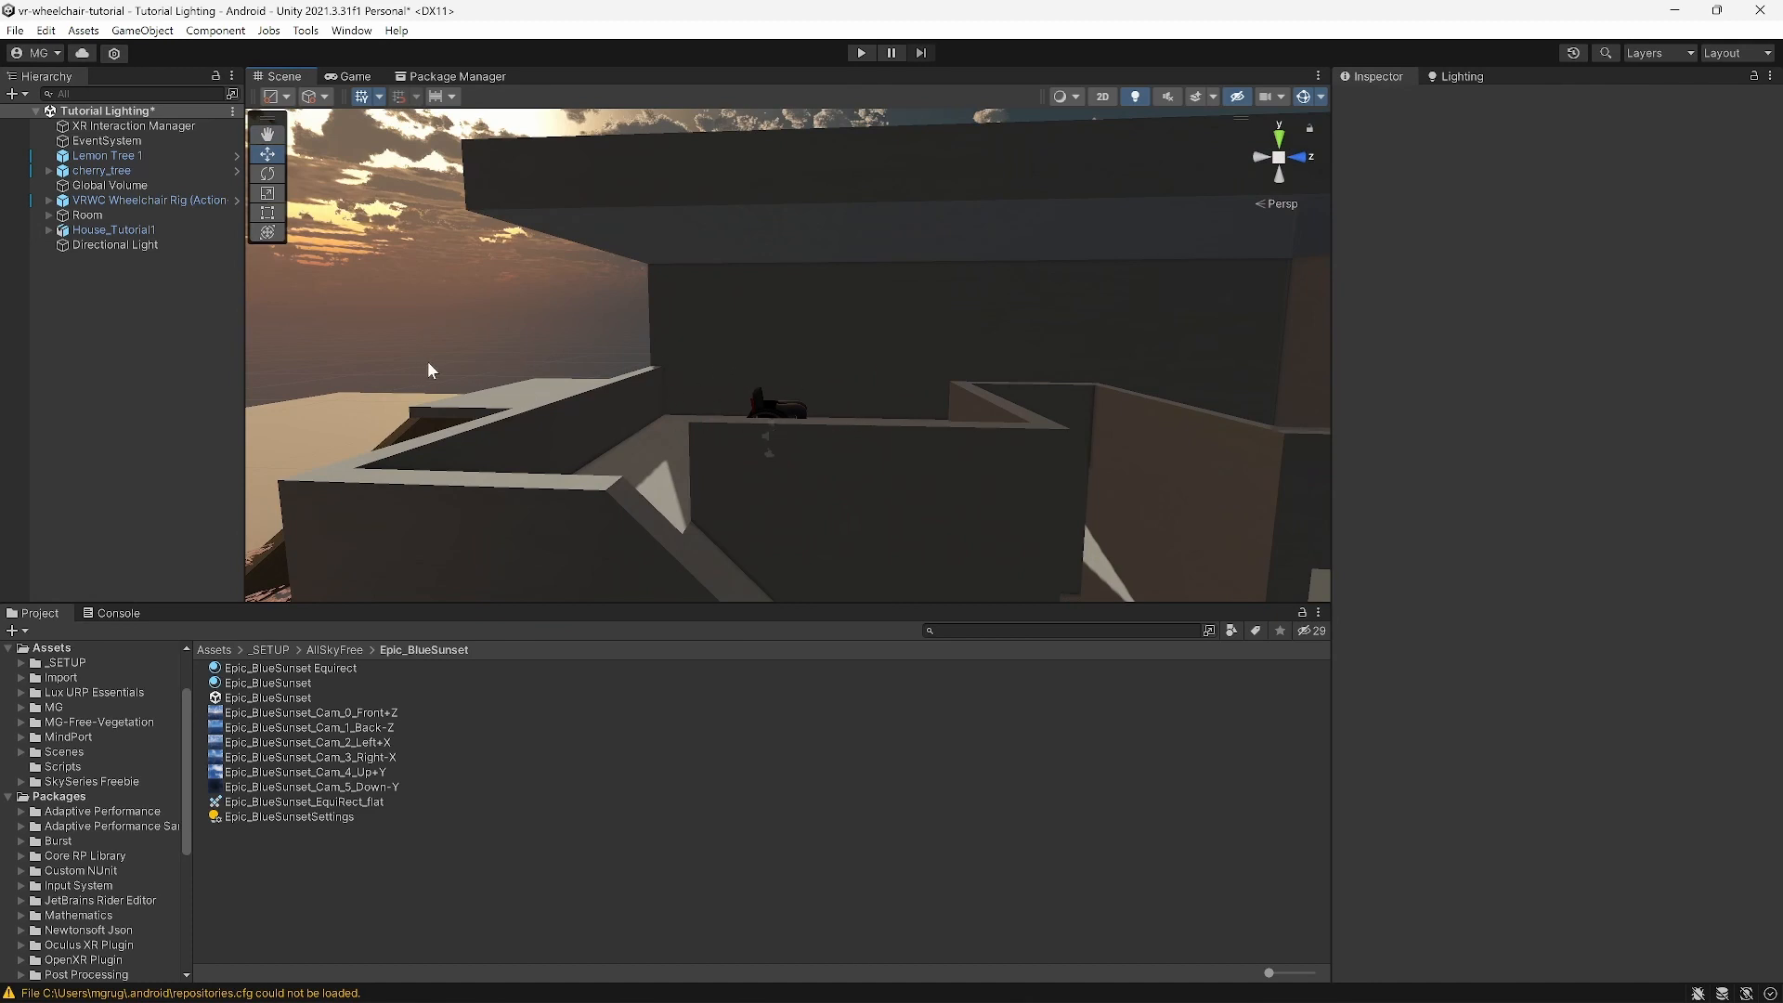
Step: Create a new Point Light from the Hierarchy's Light menu
right_click(109, 293)
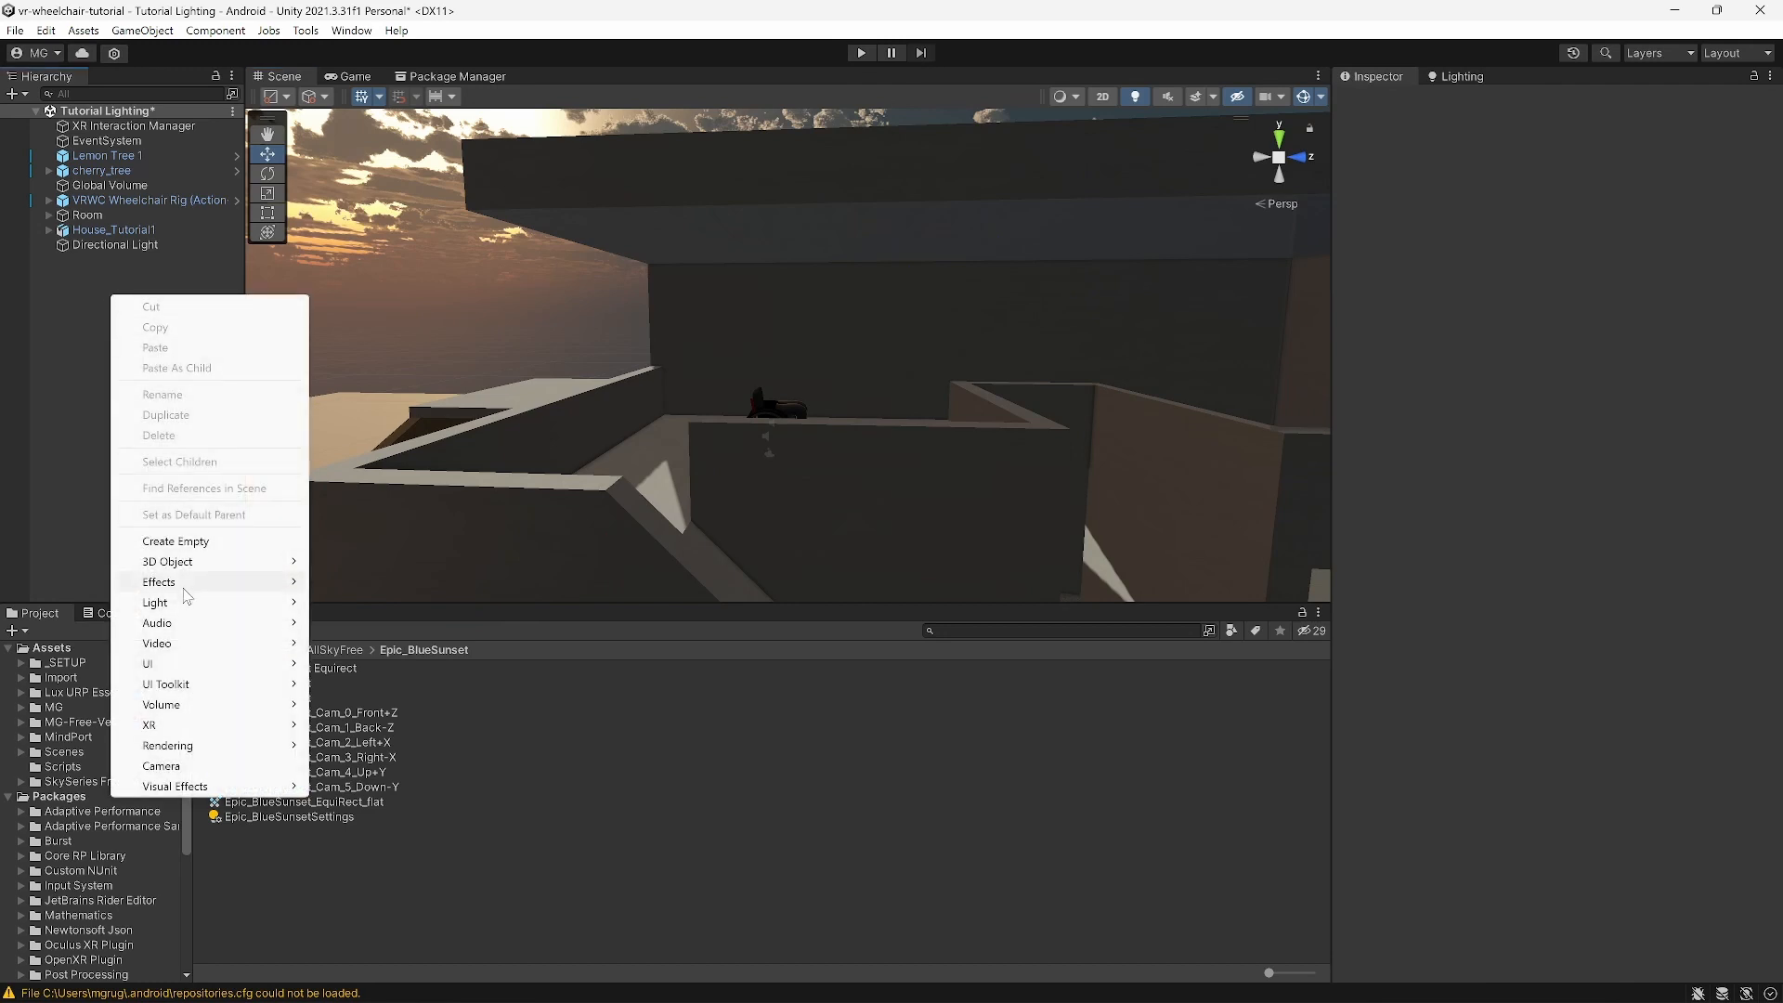
mouse_move(188, 606)
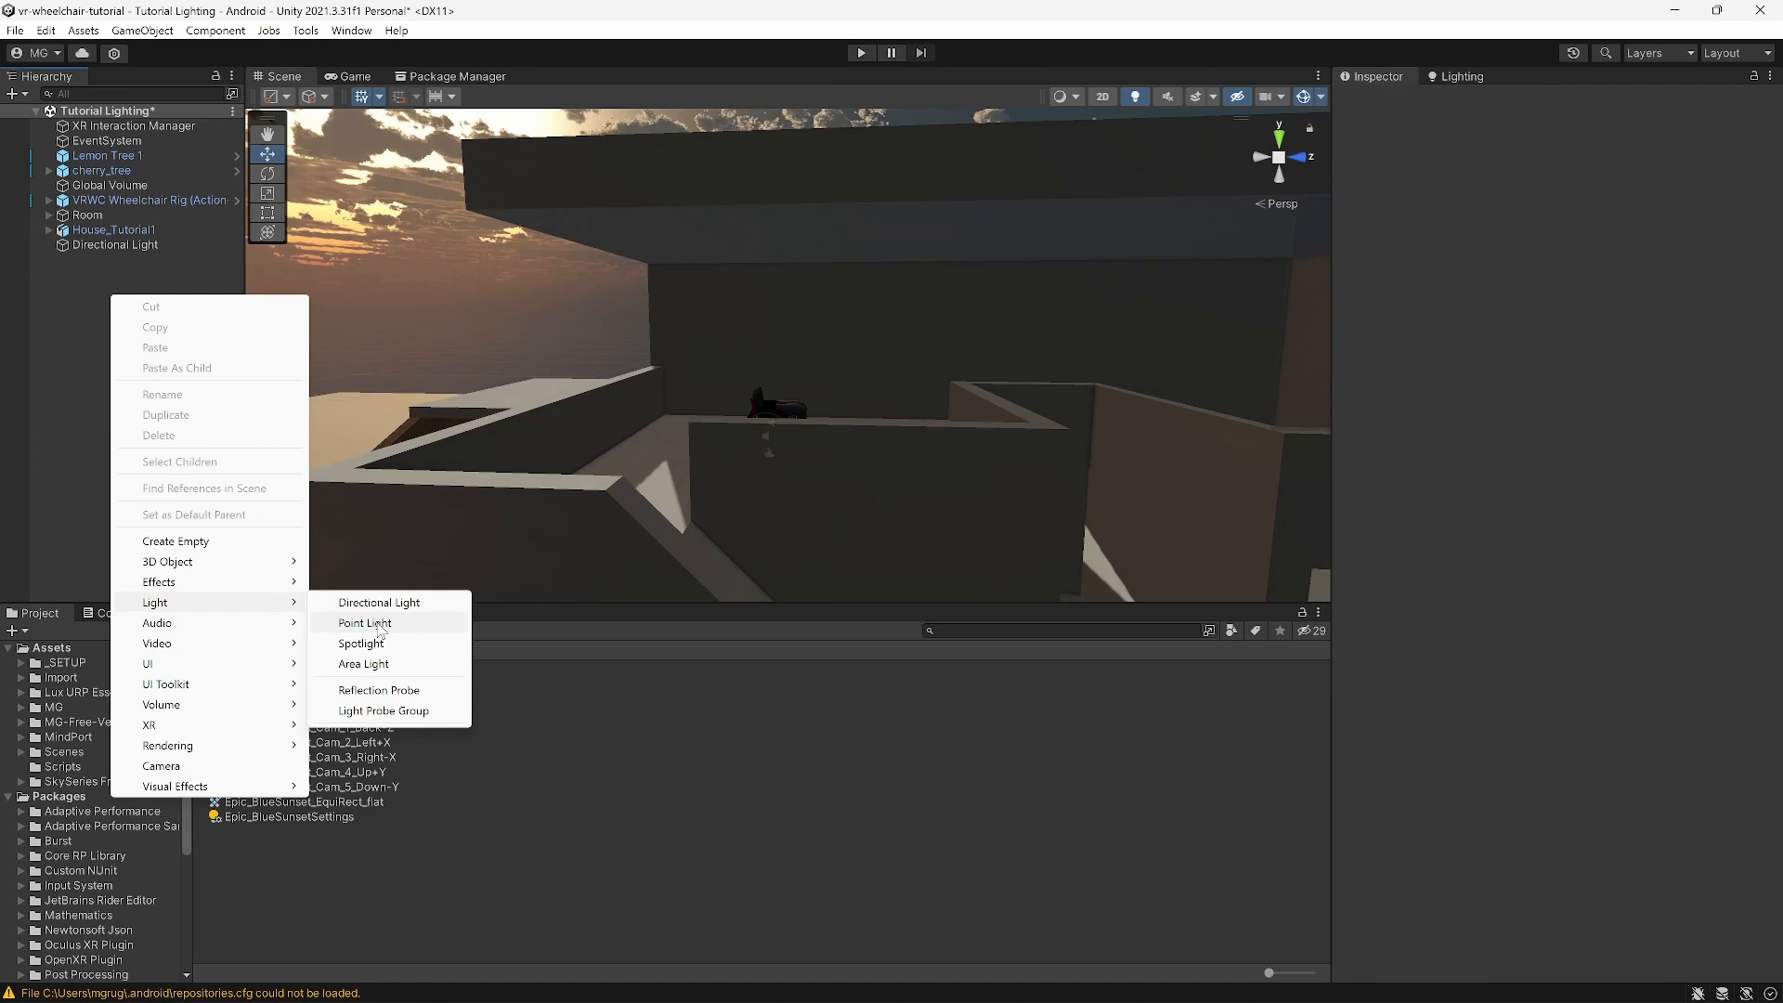
click(380, 624)
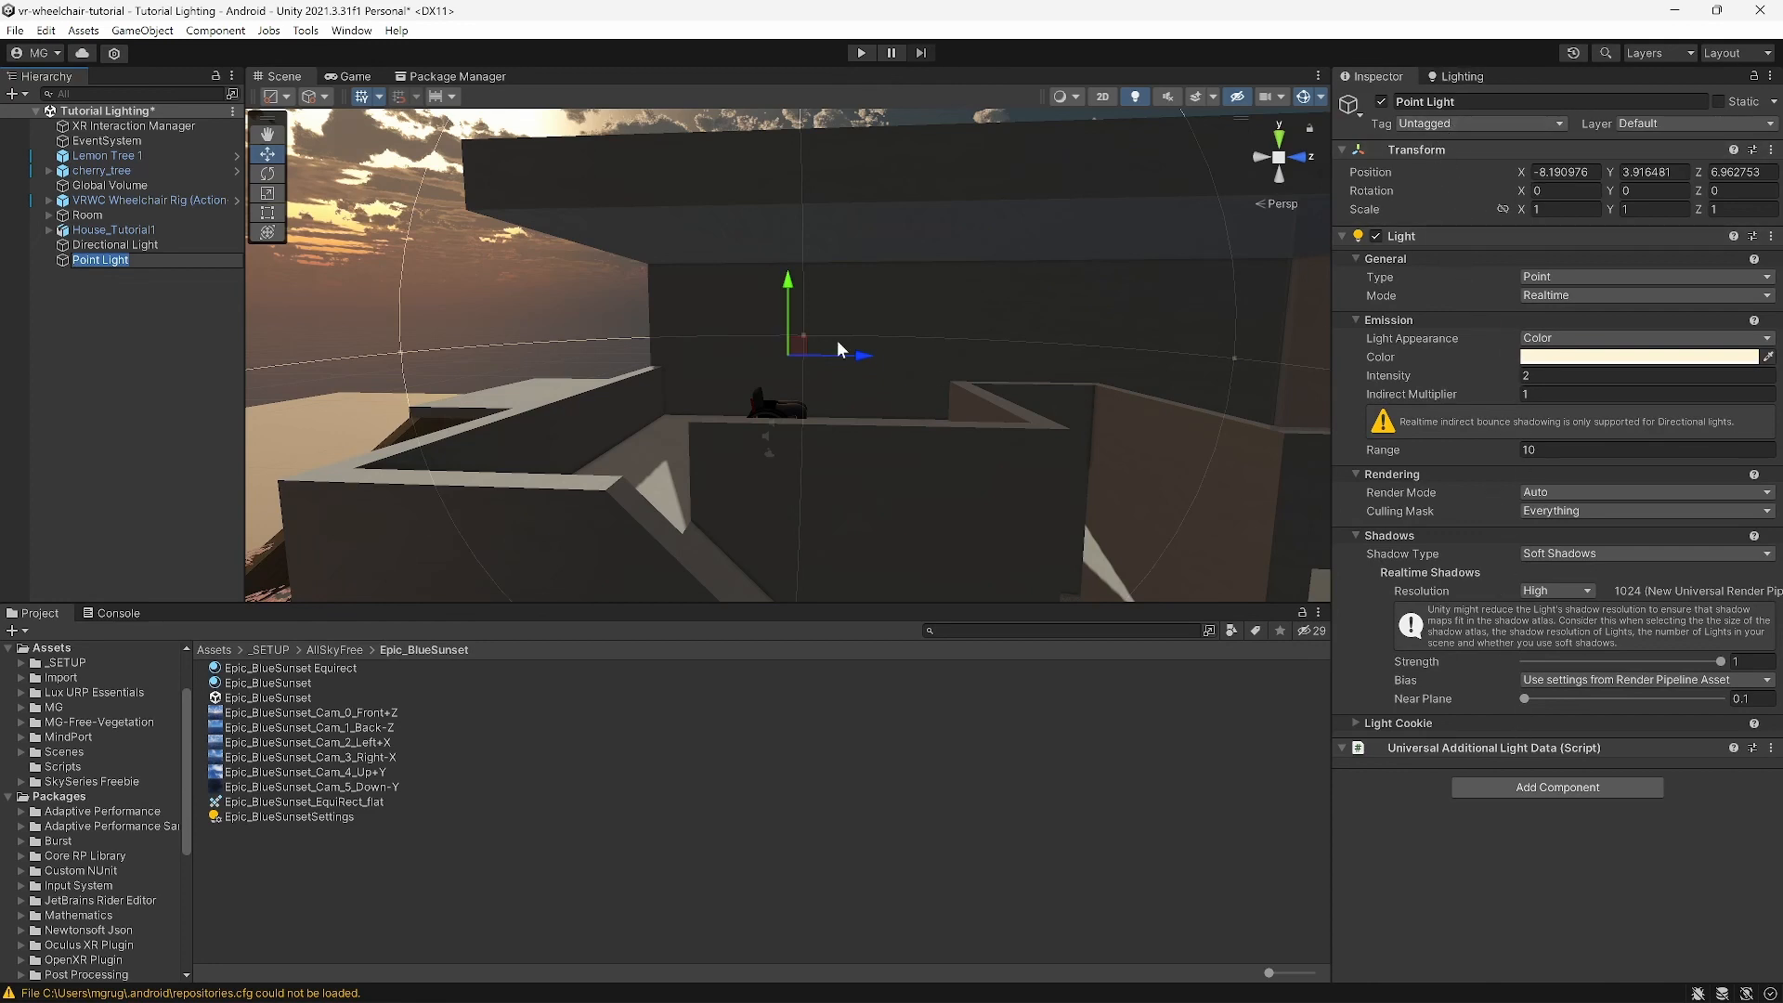
Step: With the Move tool, slide the Point Light toward the house along X and raise it to height 5.49
right_drag(663, 365, 879, 403)
scroll(879, 403, down, 5)
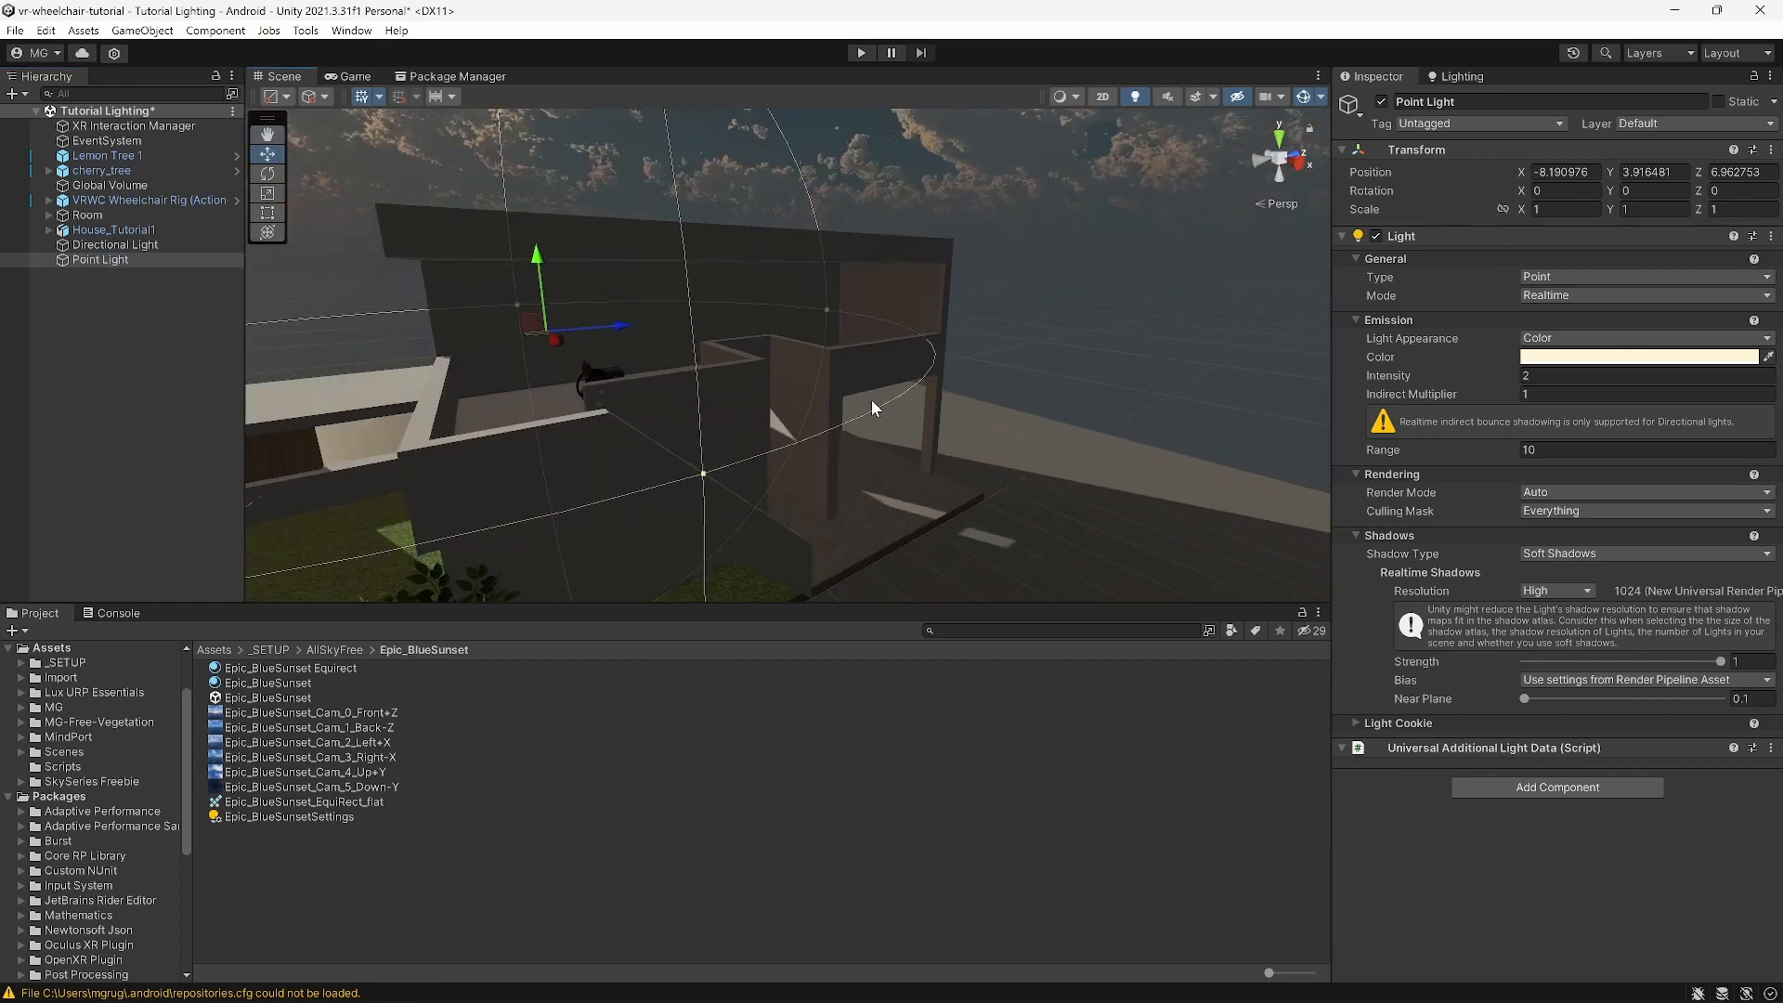
middle_drag(871, 400, 1065, 420)
key(w)
drag(827, 364, 1027, 418)
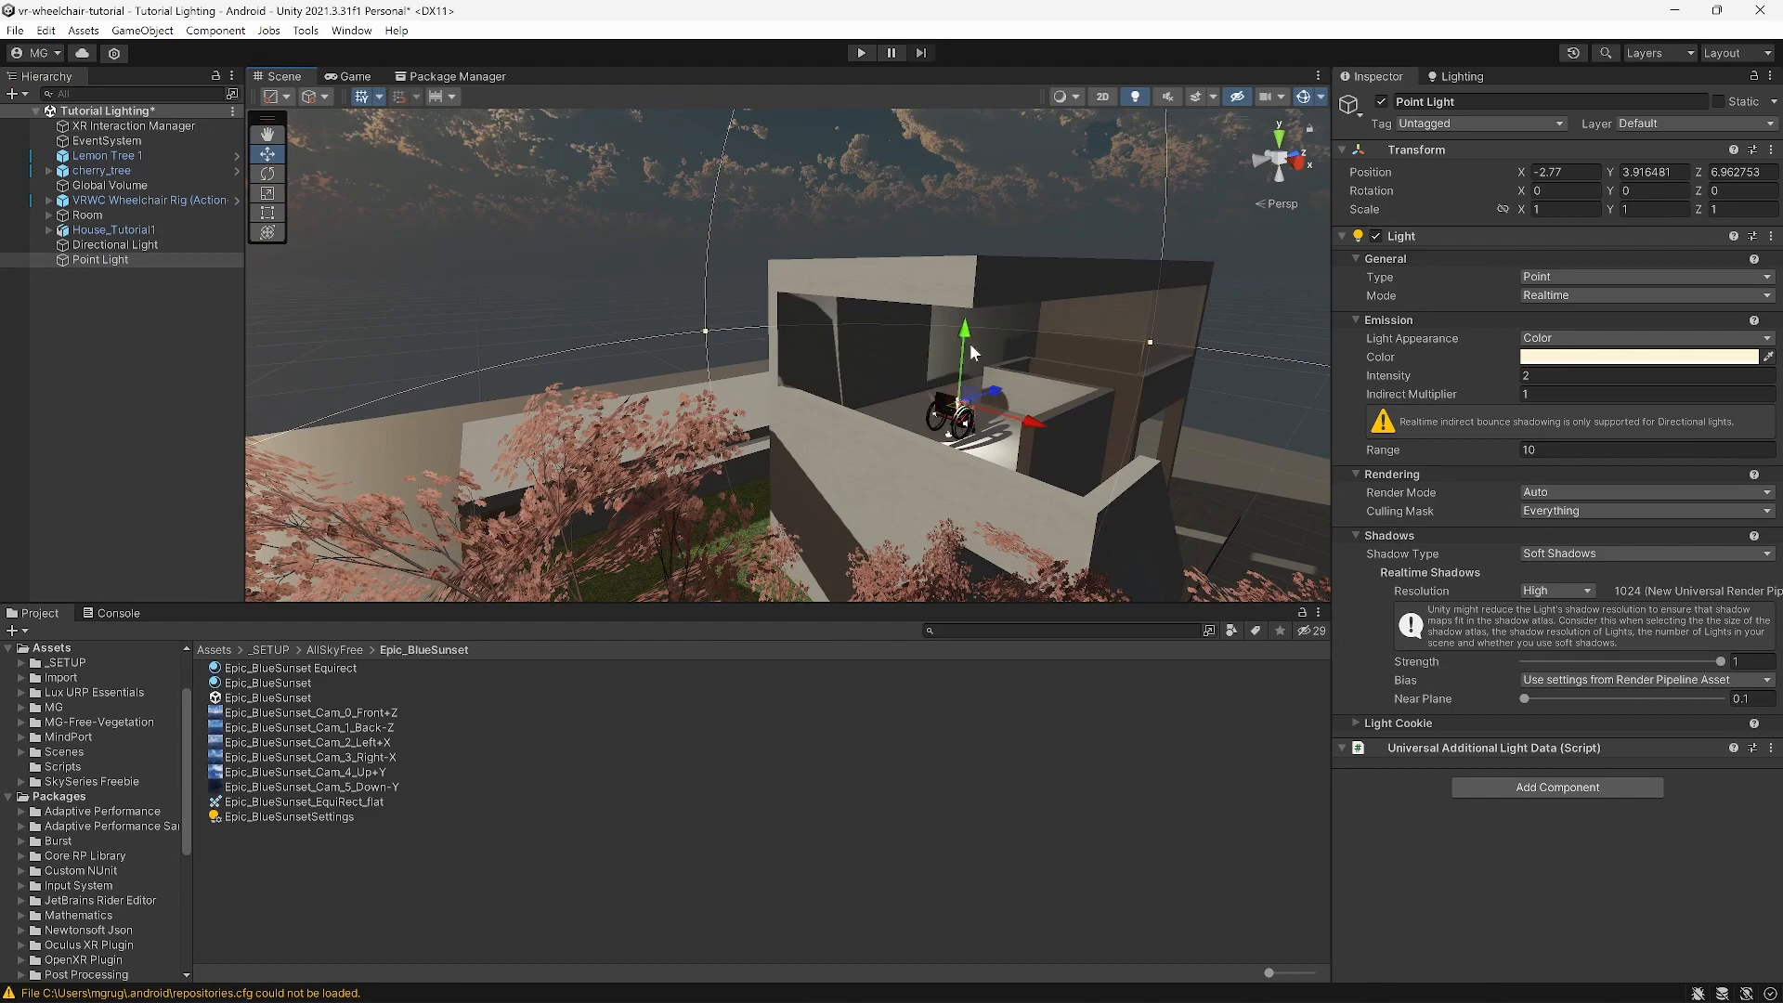
drag(966, 344, 970, 255)
Step: Fly the view into the room to centre the light and wheelchair
mouse_move(1005, 358)
right_down()
mouse_move(991, 327)
mouse_move(984, 379)
right_up()
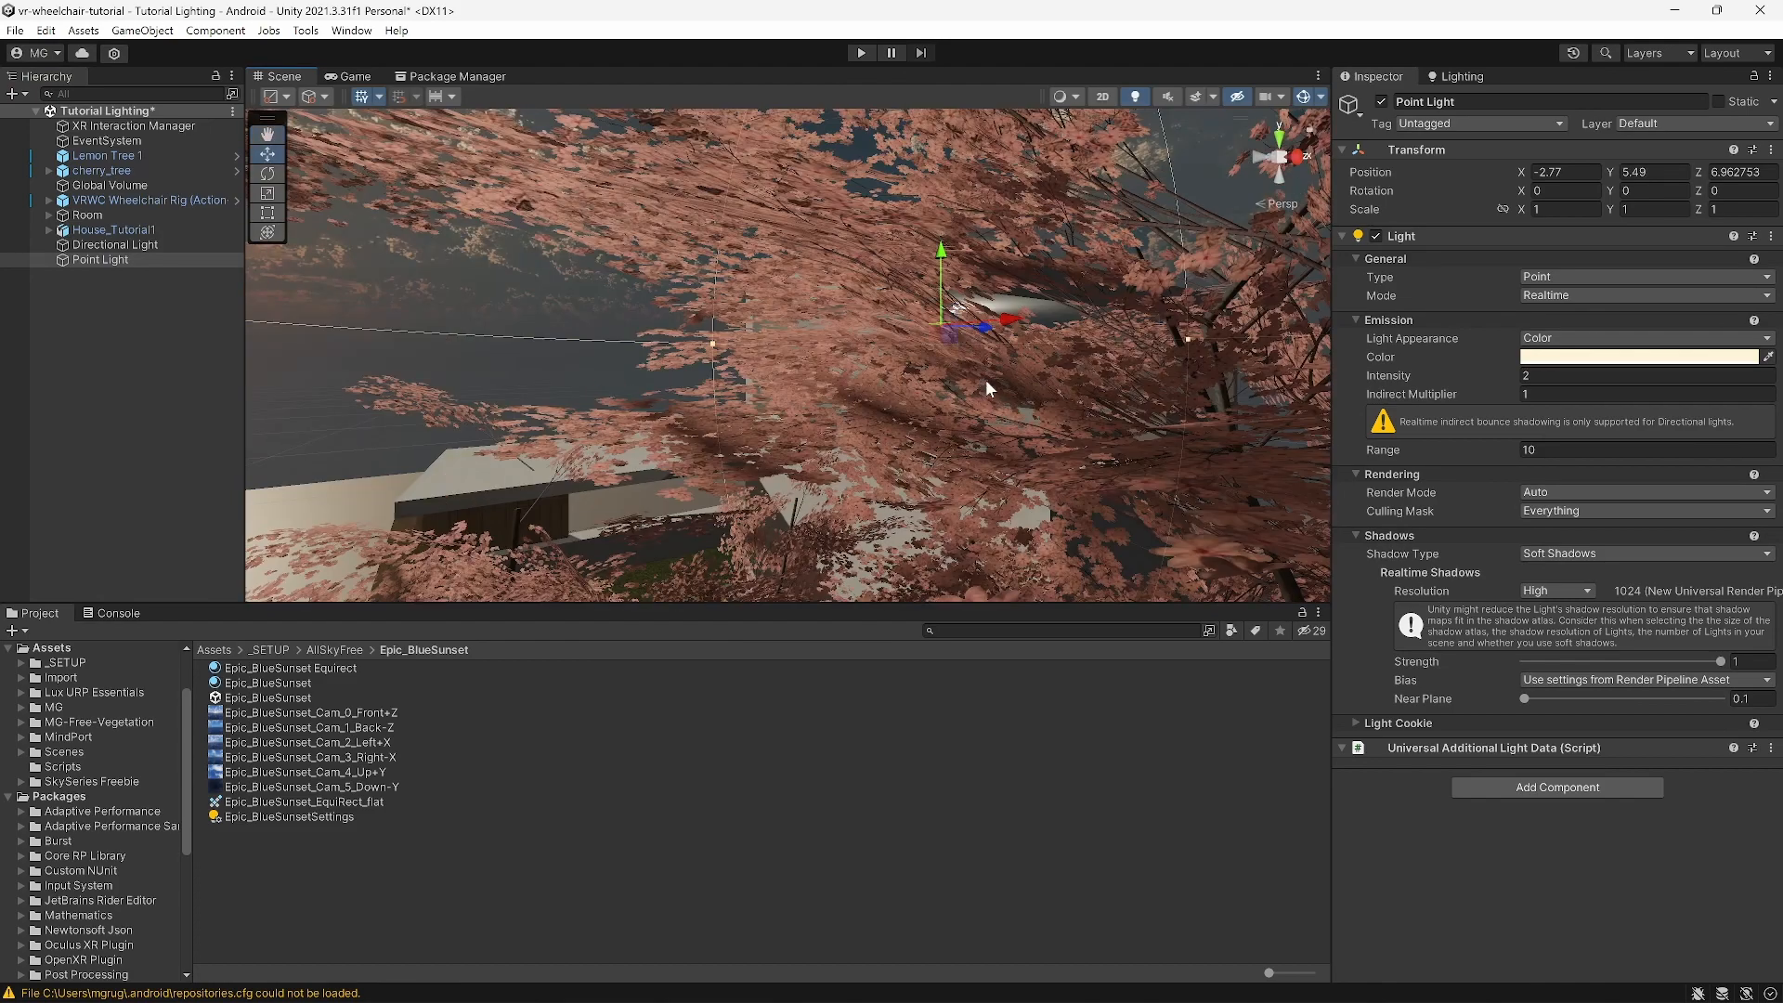
scroll(978, 345, up, 5)
scroll(978, 345, up, 5)
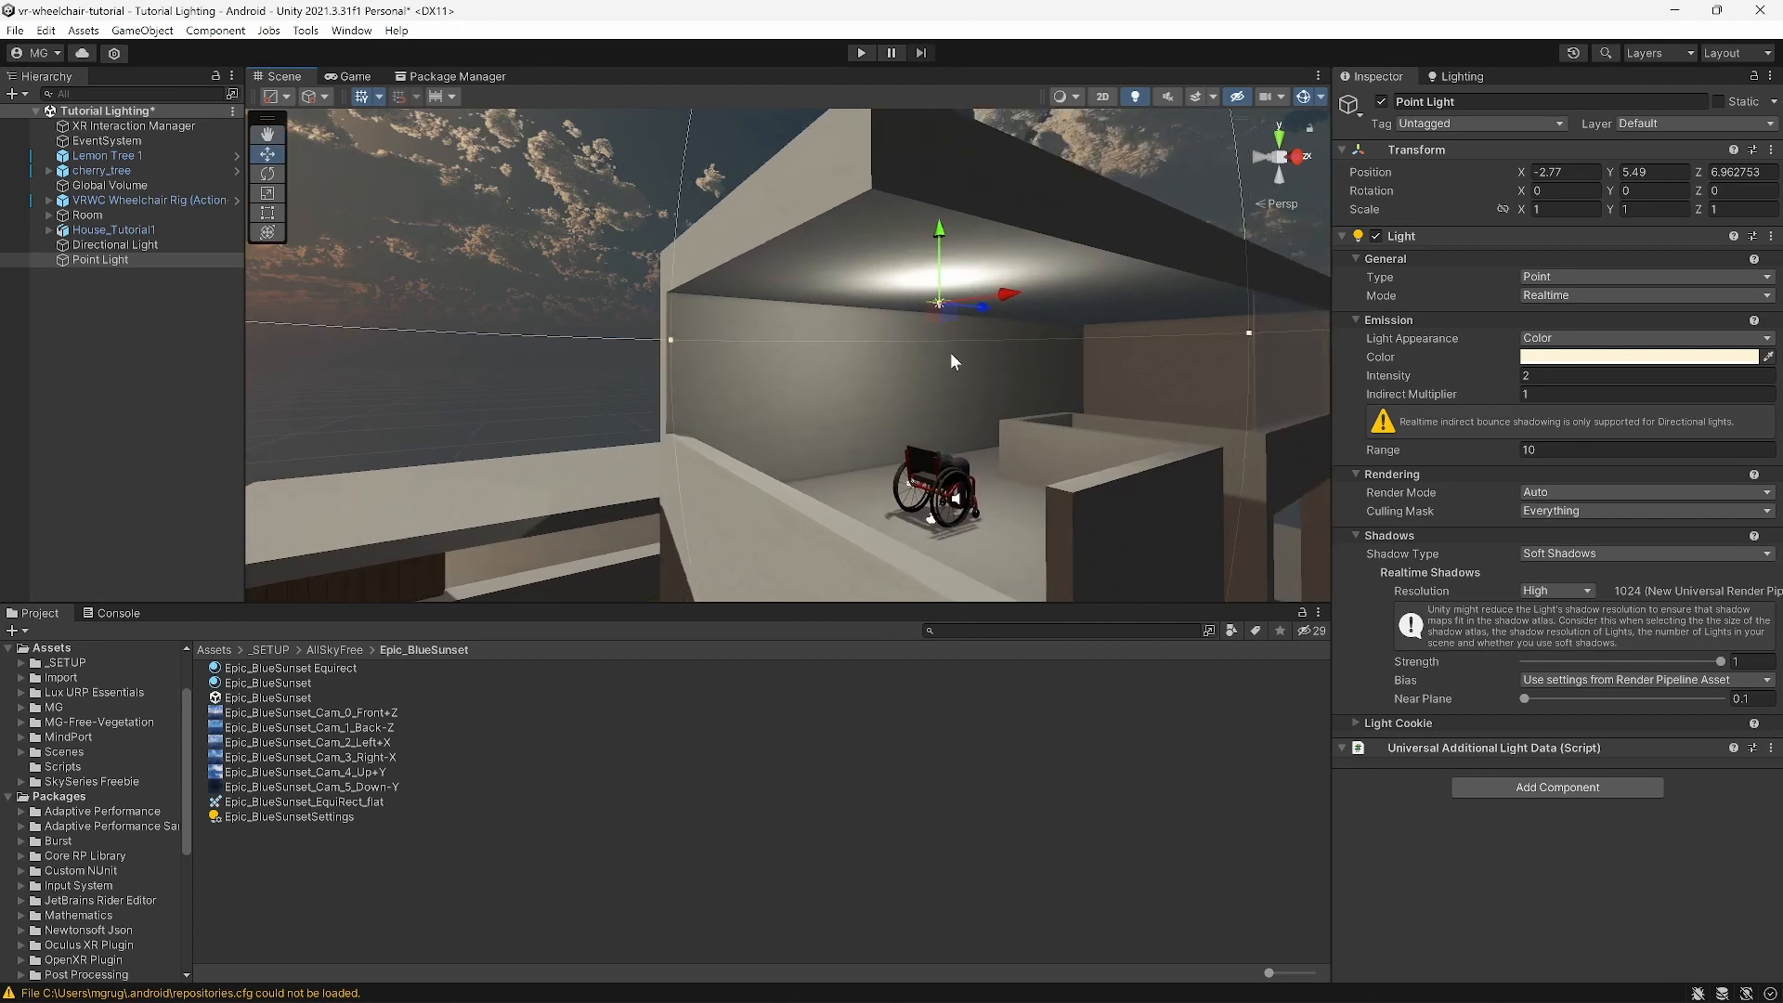
right_drag(960, 326, 945, 420)
scroll(946, 421, up, 3)
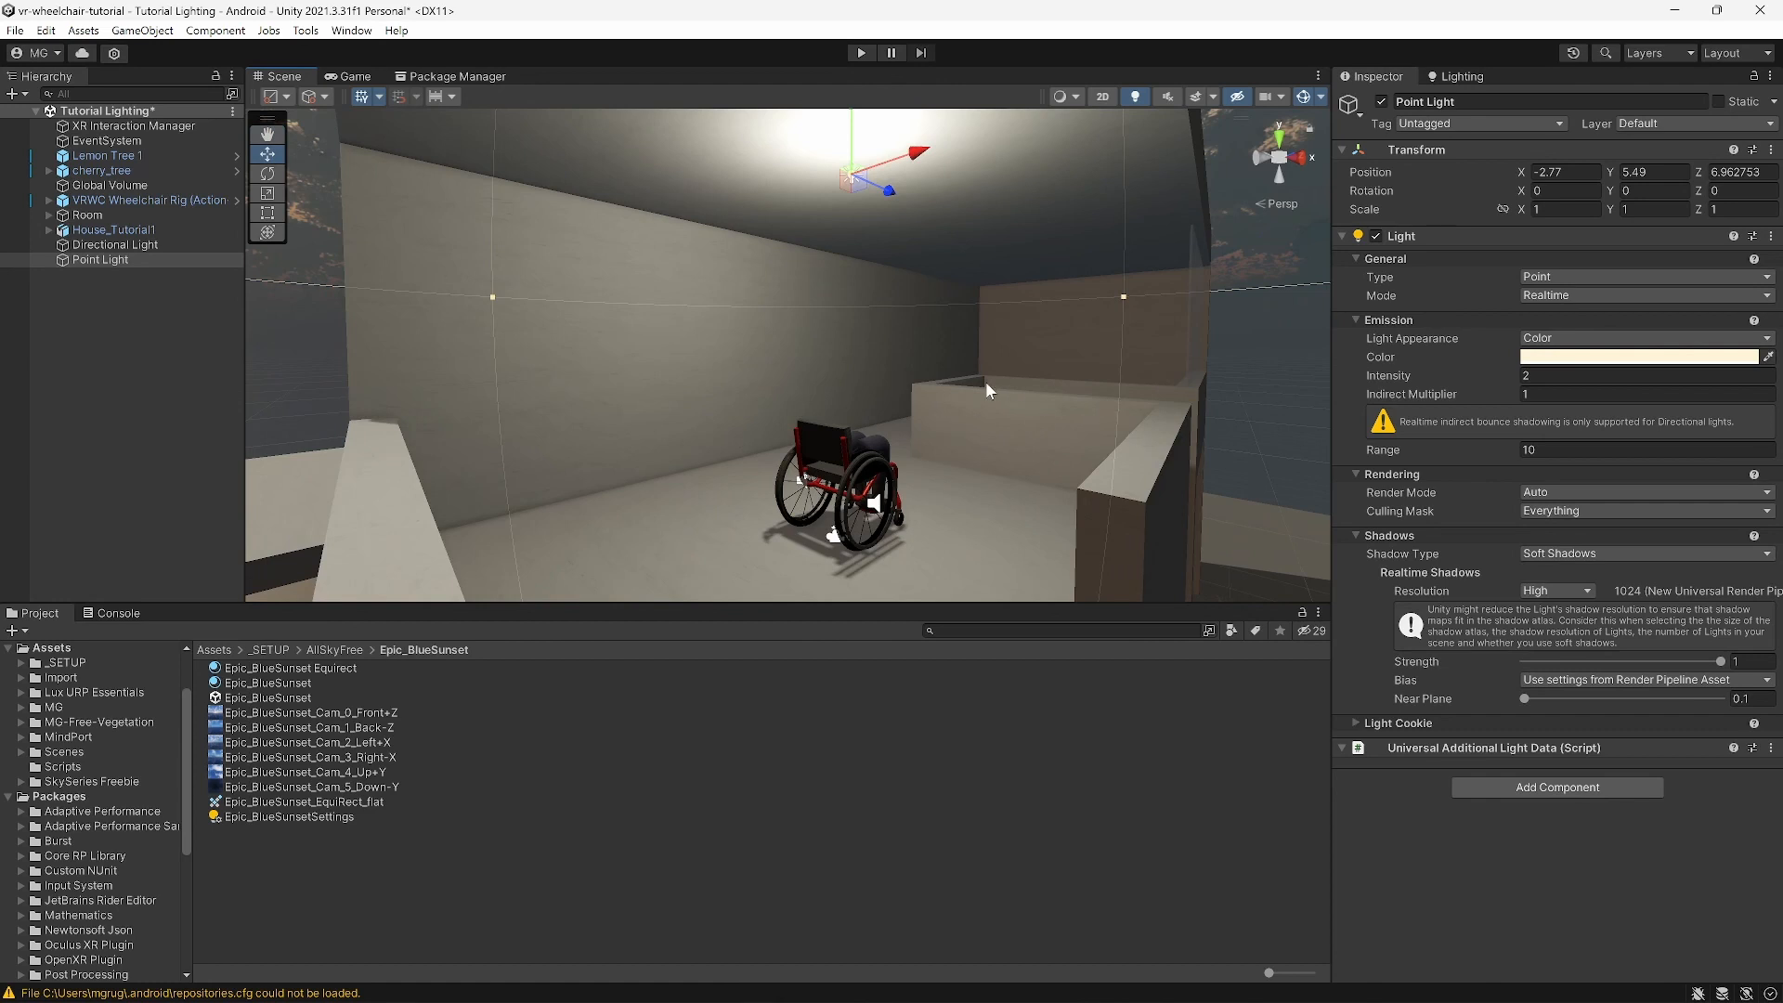
middle_drag(947, 391, 891, 409)
right_drag(891, 409, 756, 405)
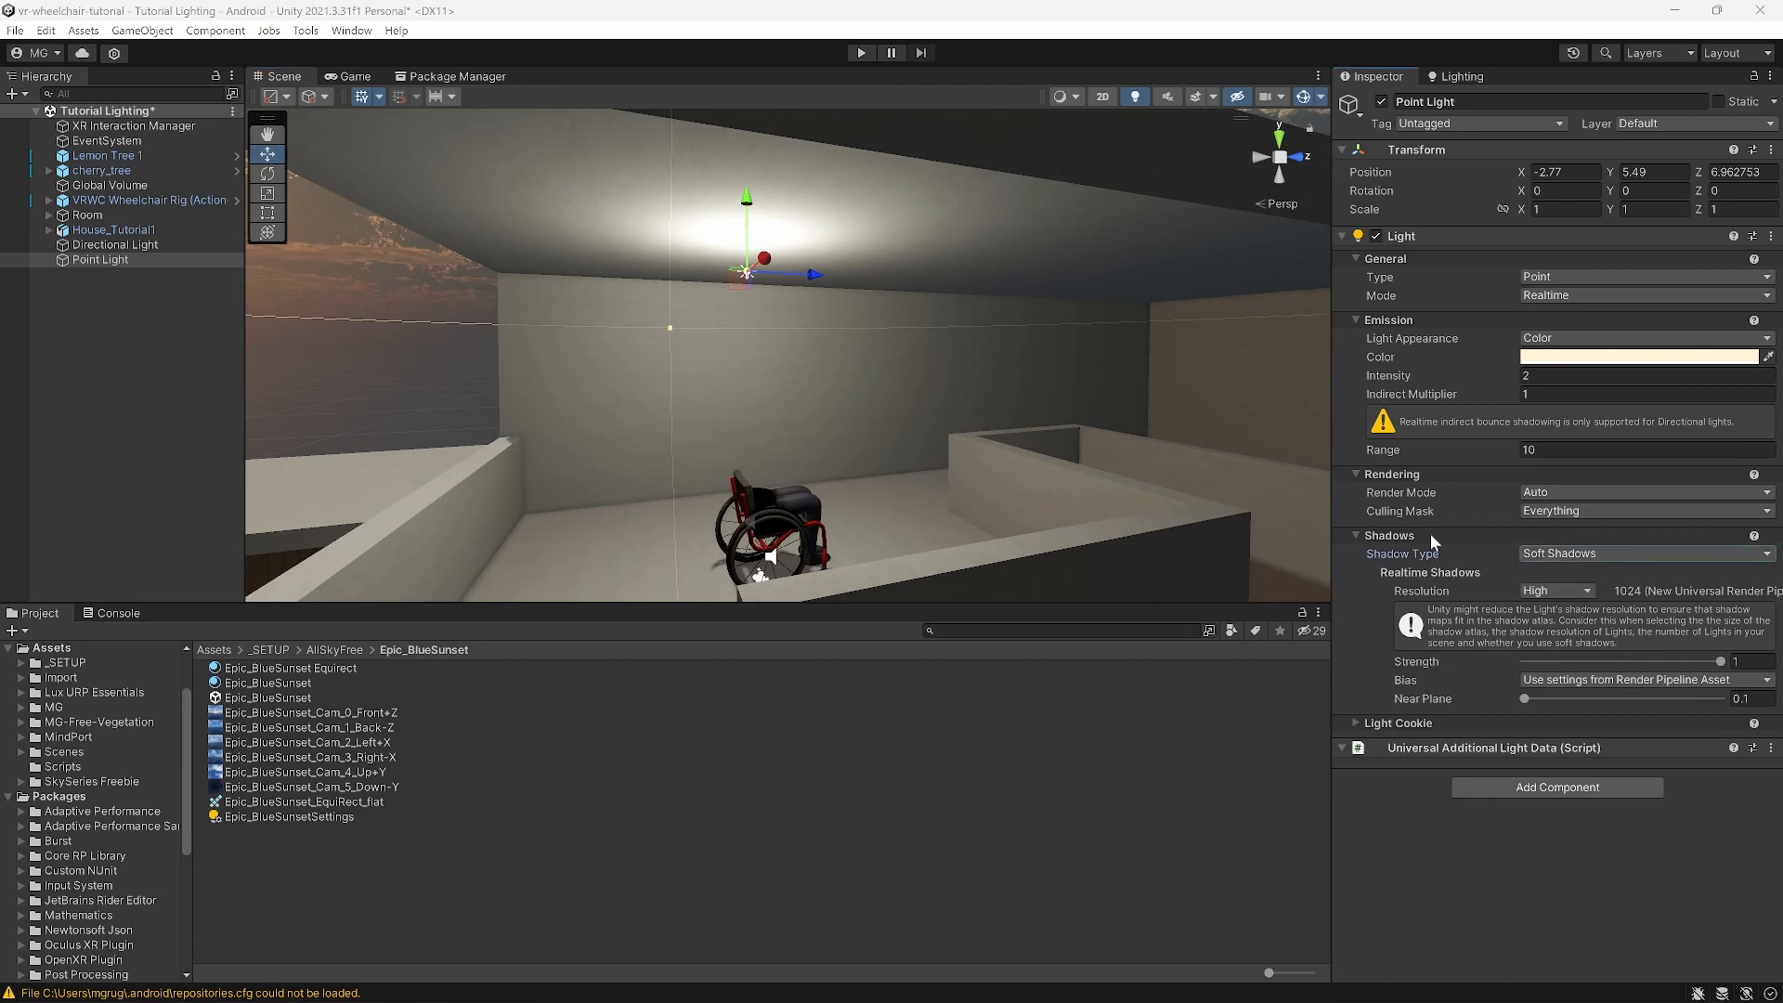
Step: Set the Point Light's Shadow Type to No Shadows and orbit the room to check it
click(1568, 554)
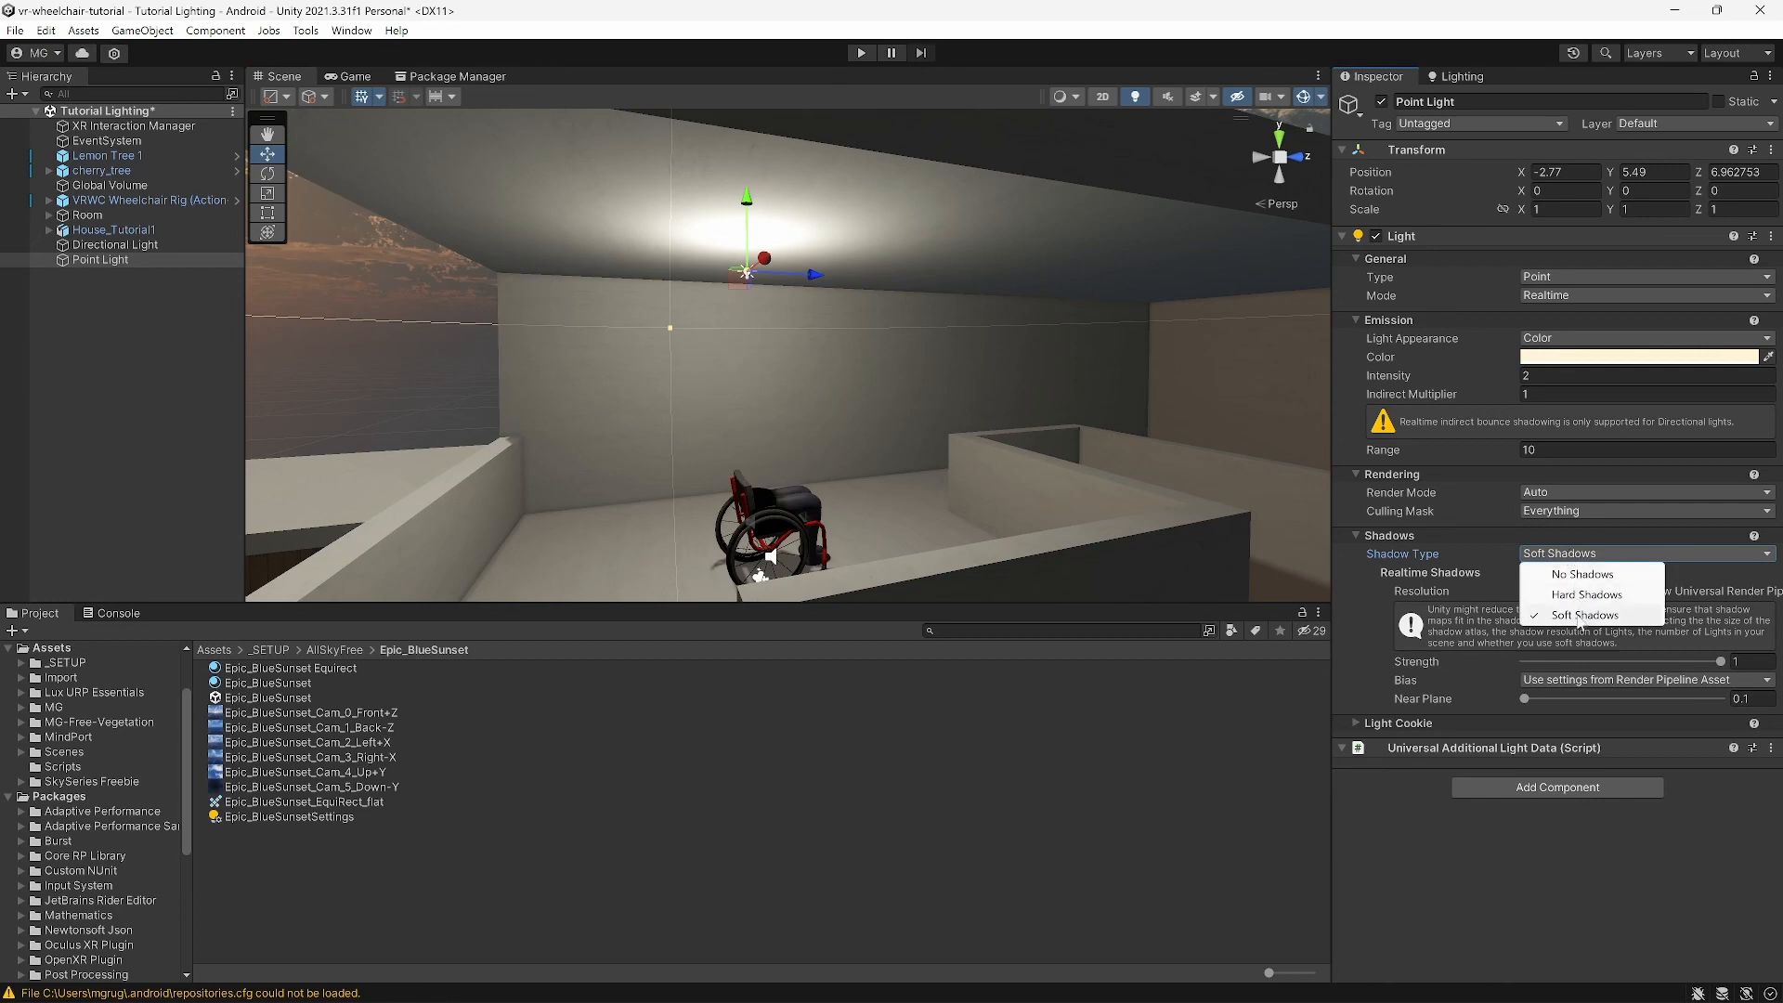
click(1583, 575)
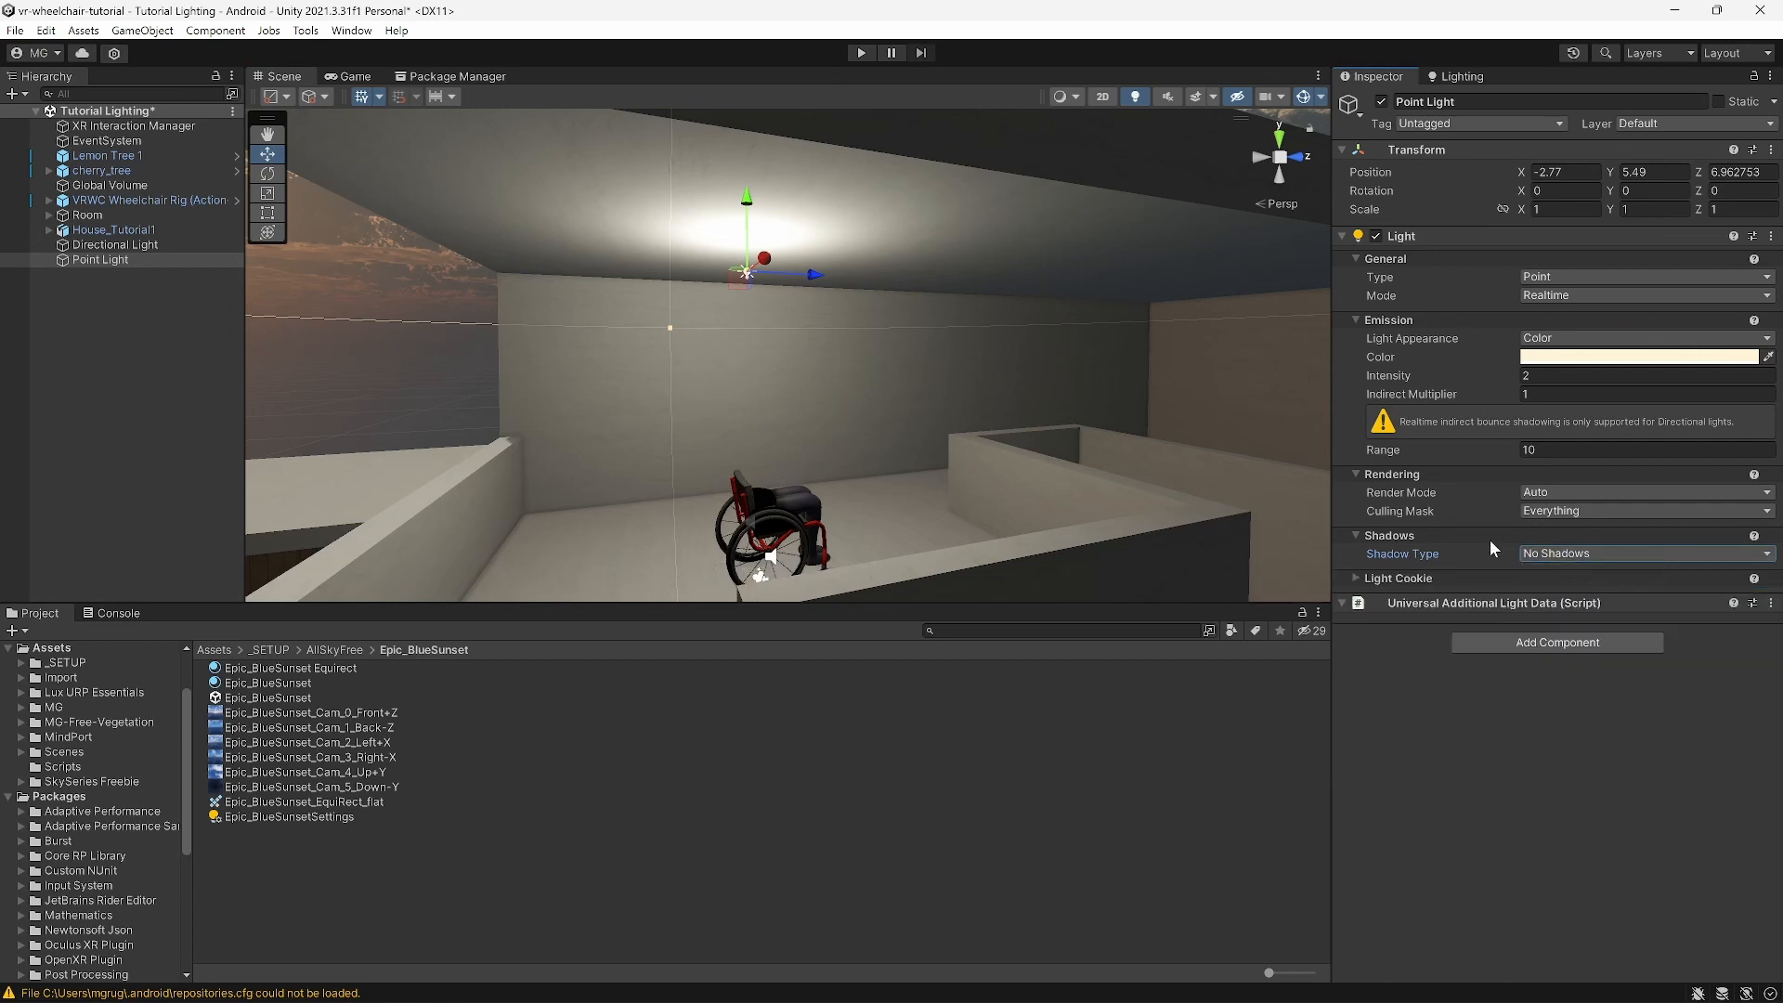
scroll(895, 451, up, 2)
right_drag(886, 464, 1012, 466)
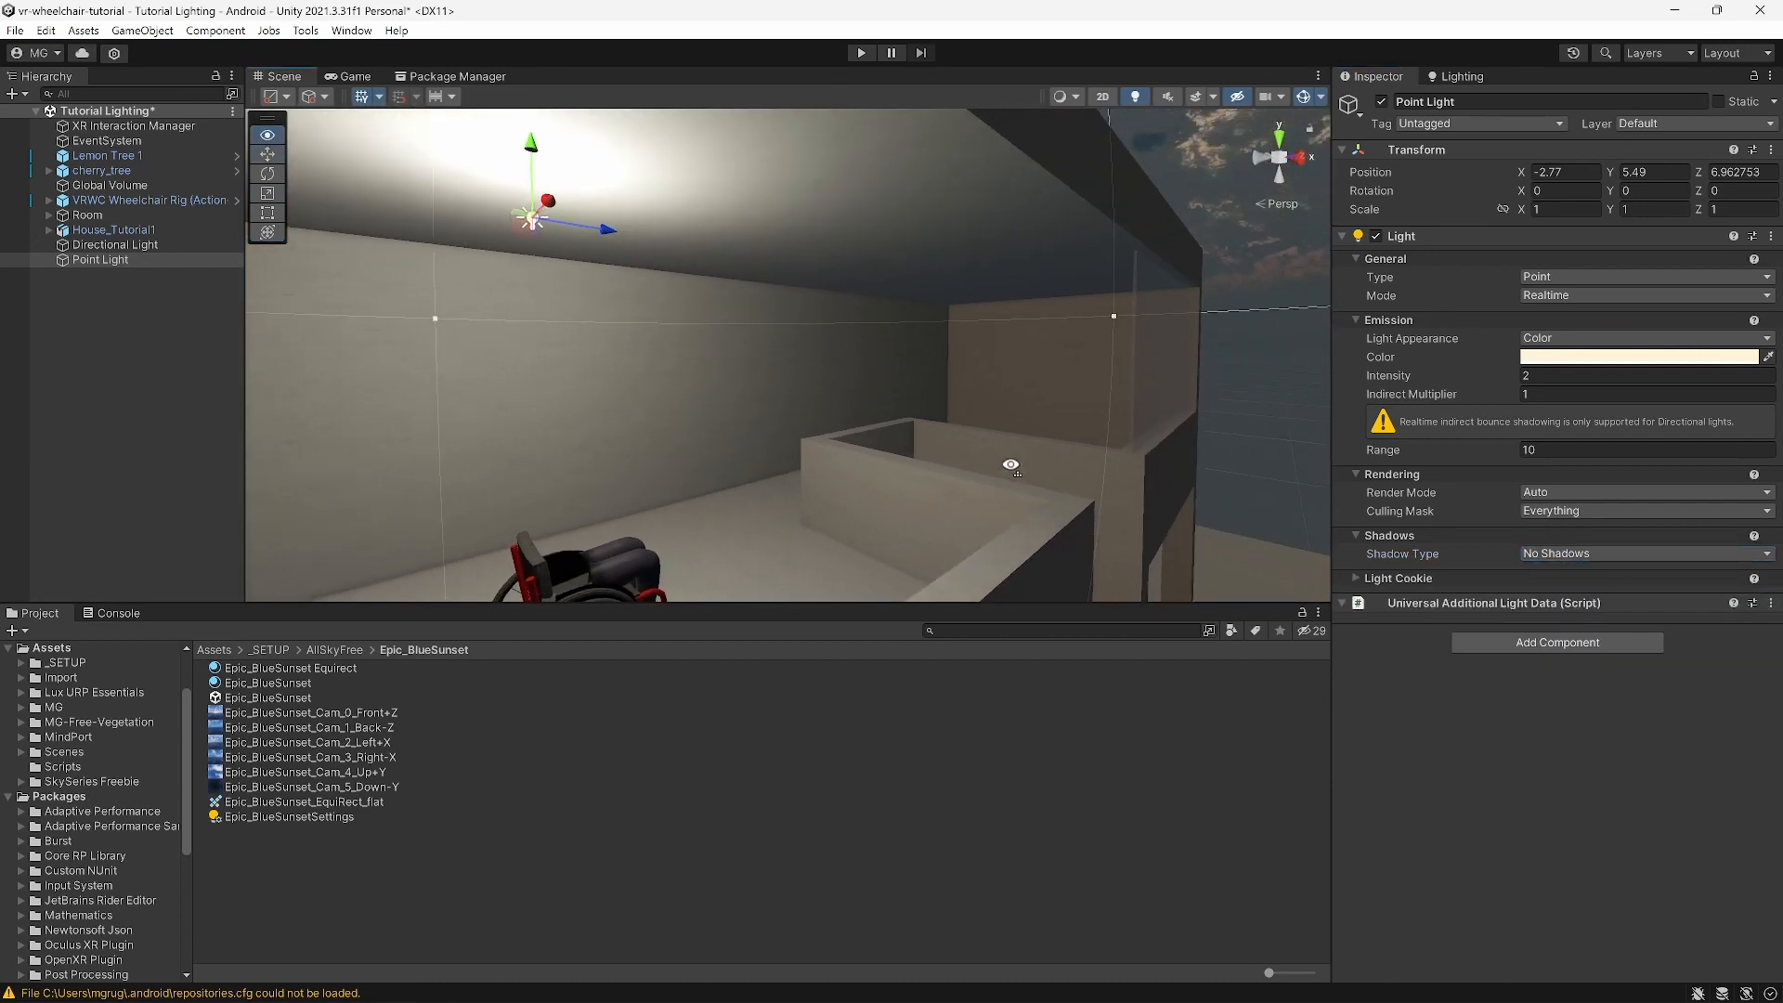
middle_drag(1013, 466, 989, 452)
mouse_move(884, 469)
right_down()
mouse_move(939, 446)
mouse_move(931, 422)
mouse_move(898, 455)
right_up()
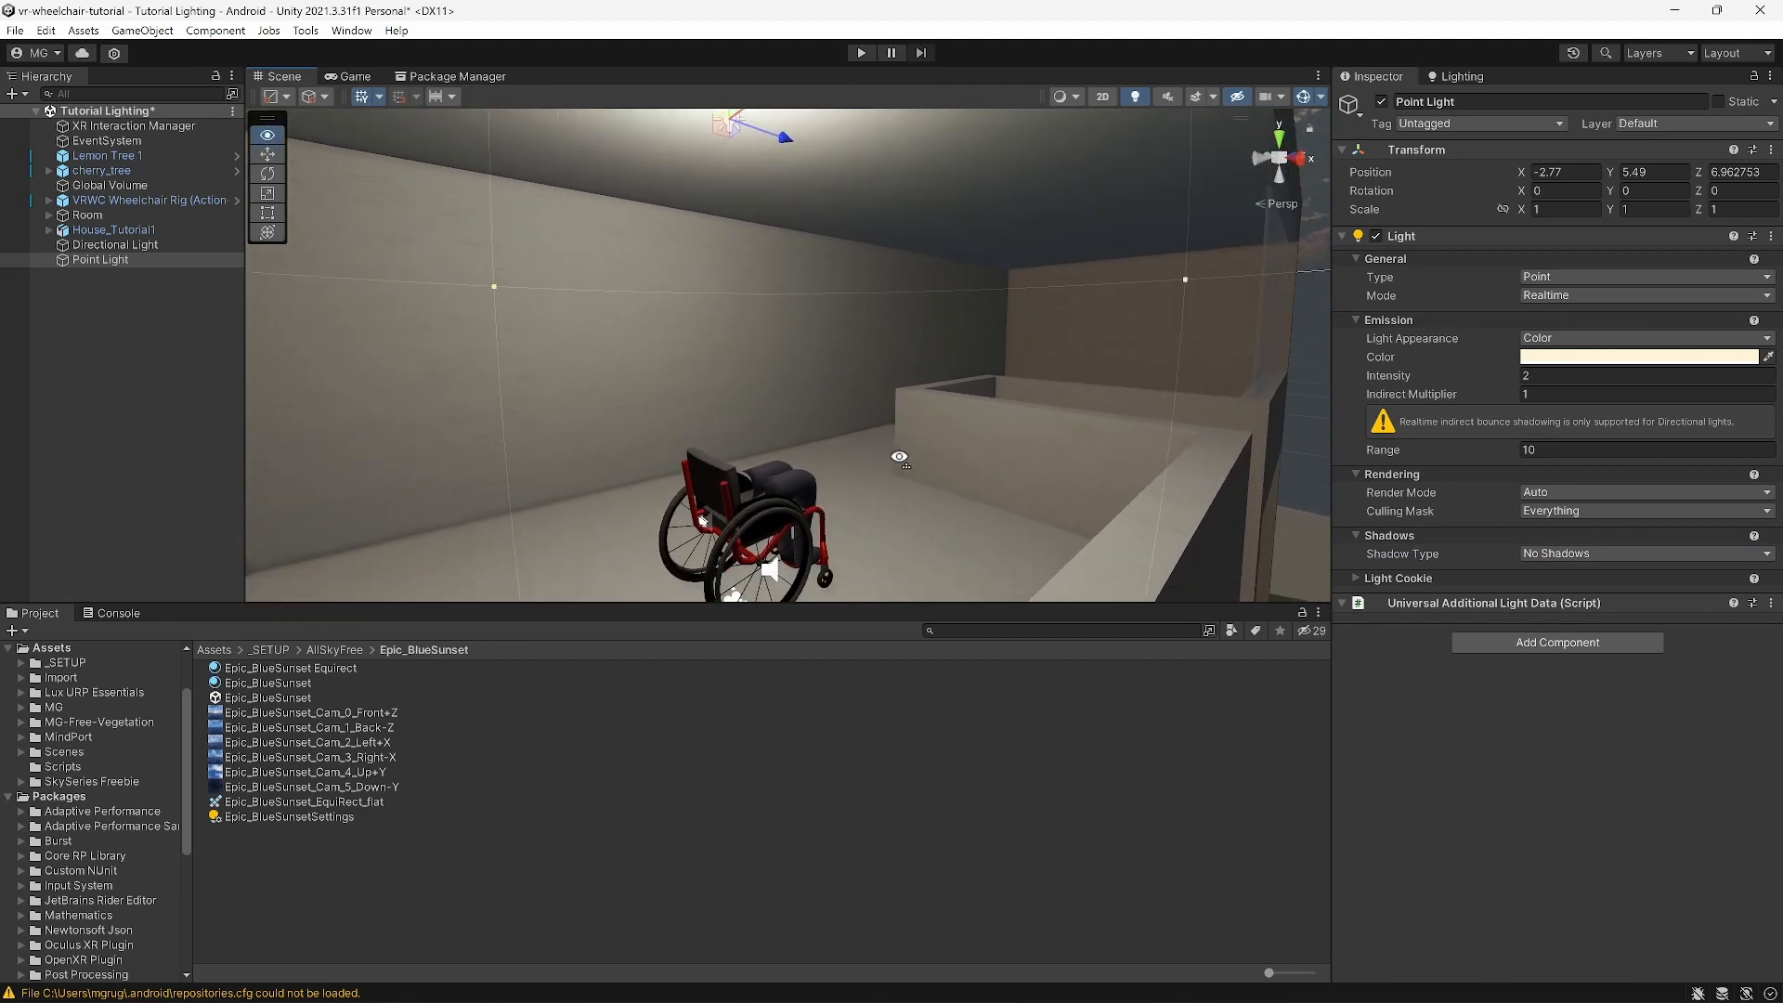
scroll(897, 455, down, 6)
middle_drag(883, 443, 888, 443)
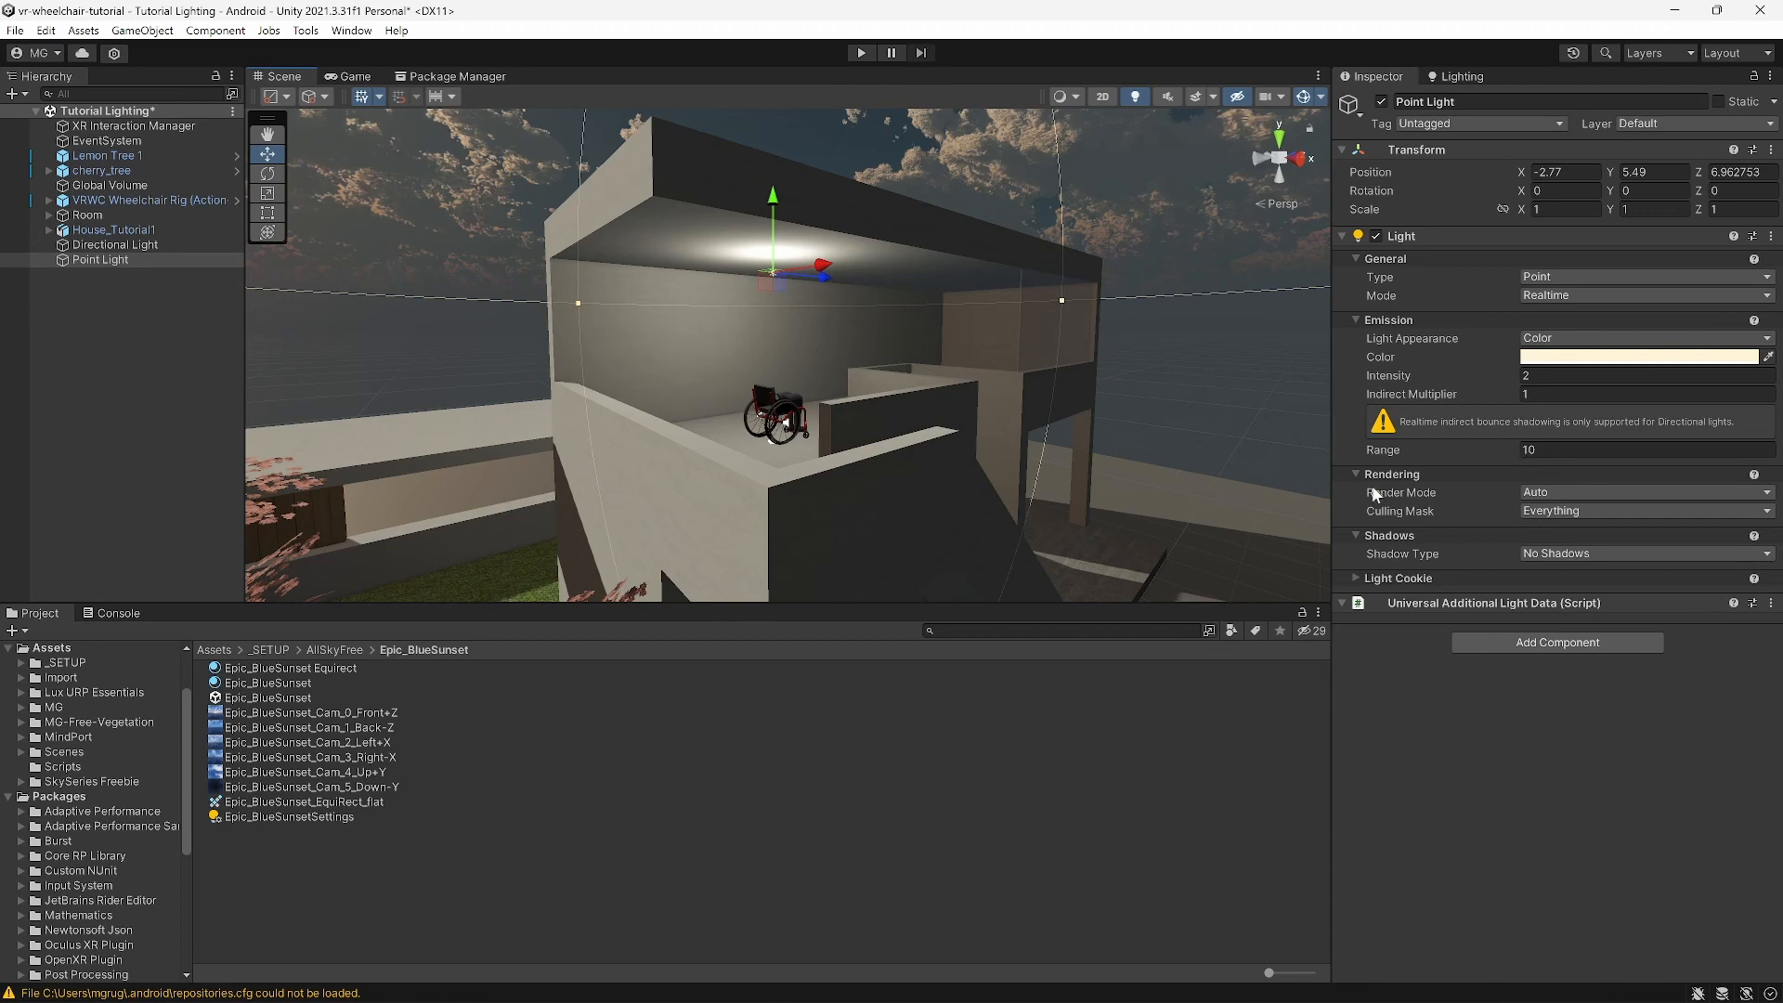
Step: Set the point light's Range to 7, after trying values of 2 and 5
click(1541, 450)
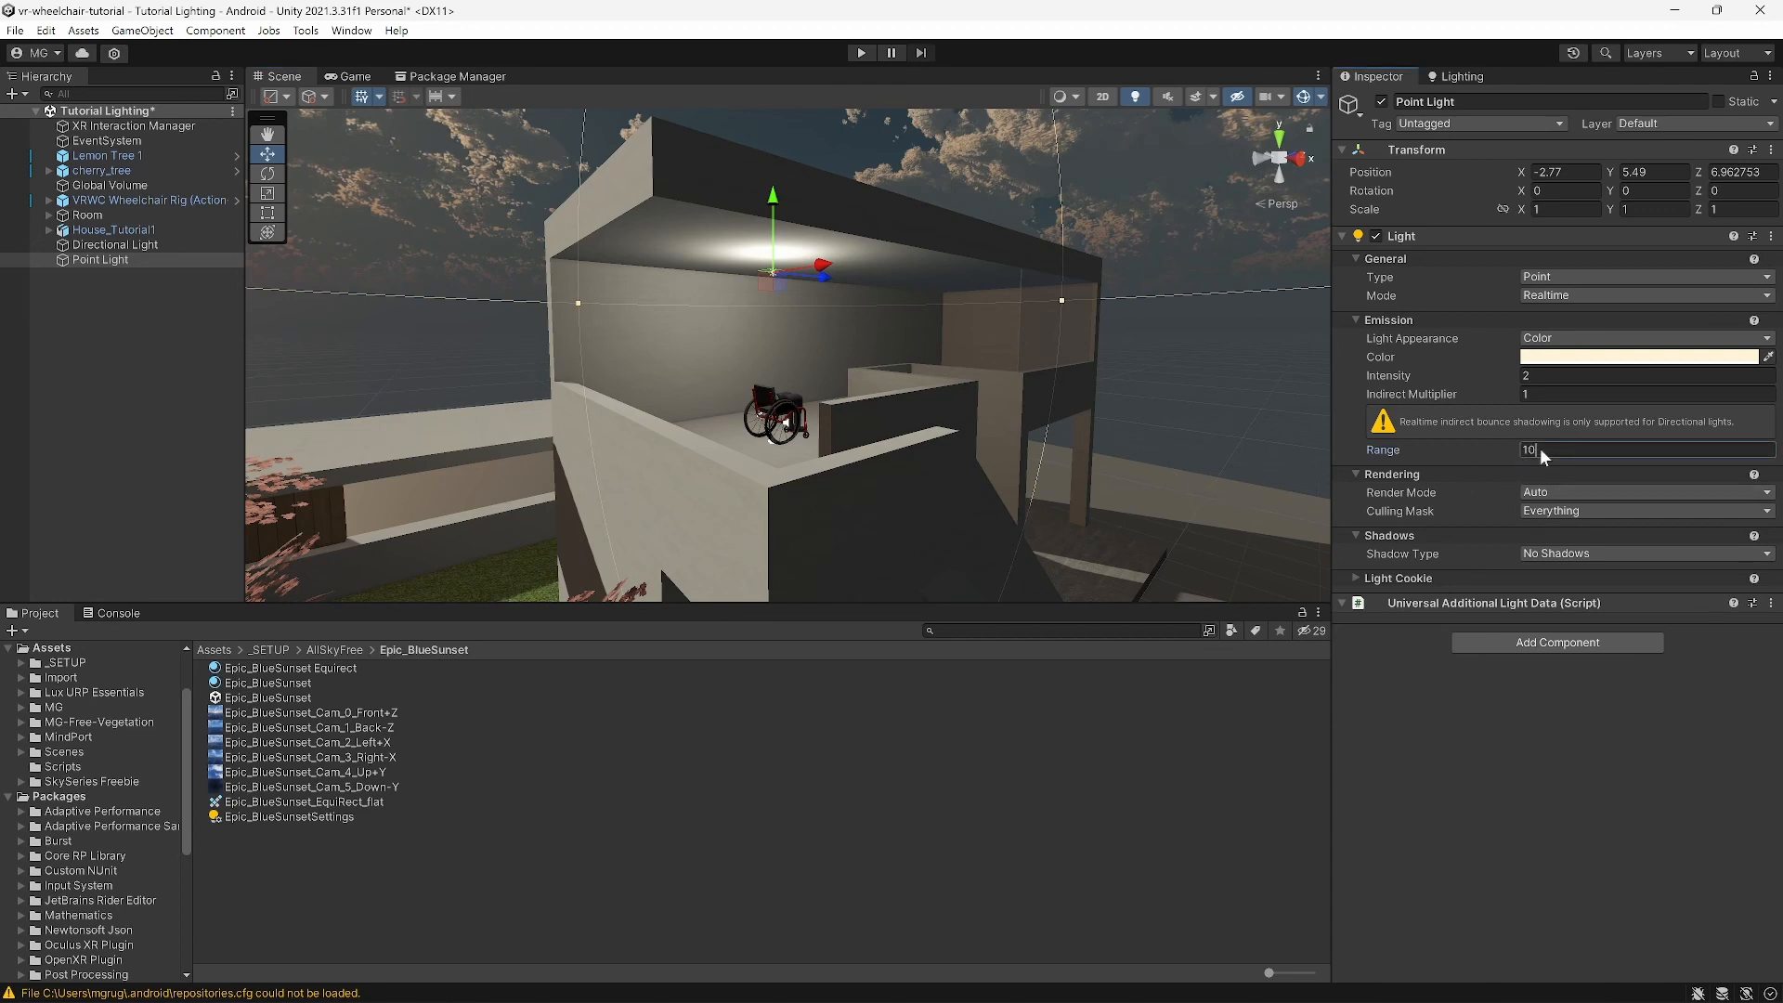
text(2)
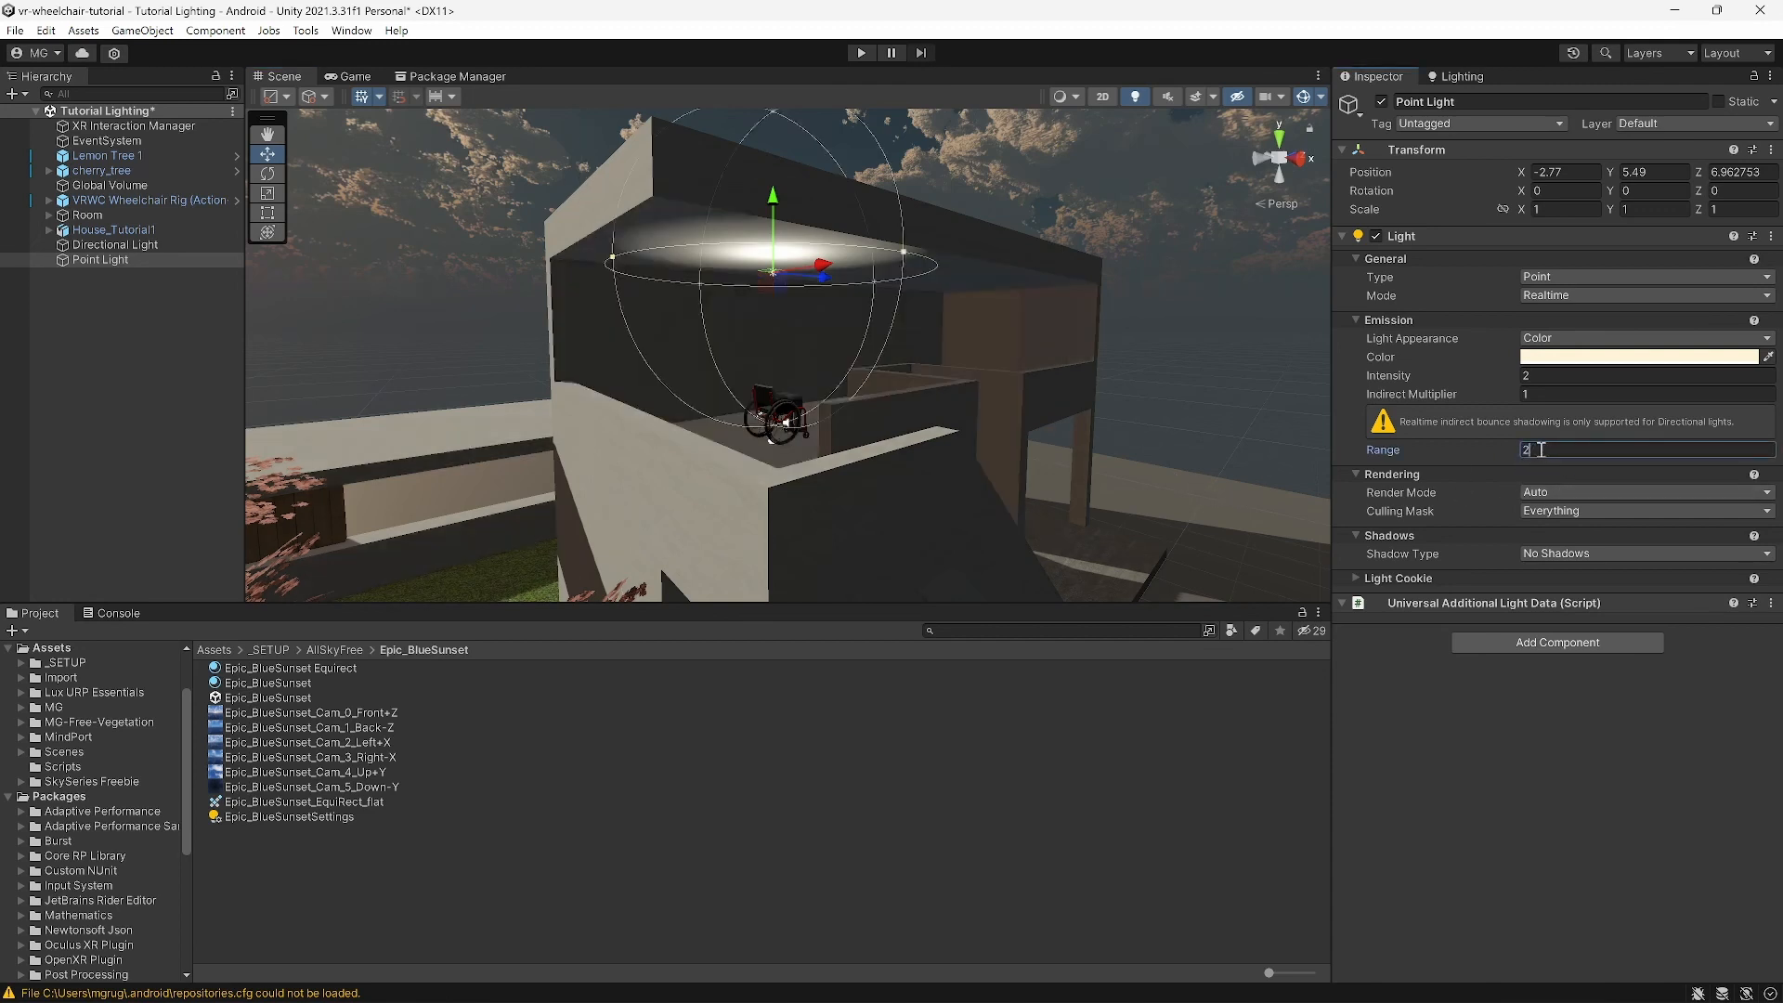
scroll(825, 339, up, 2)
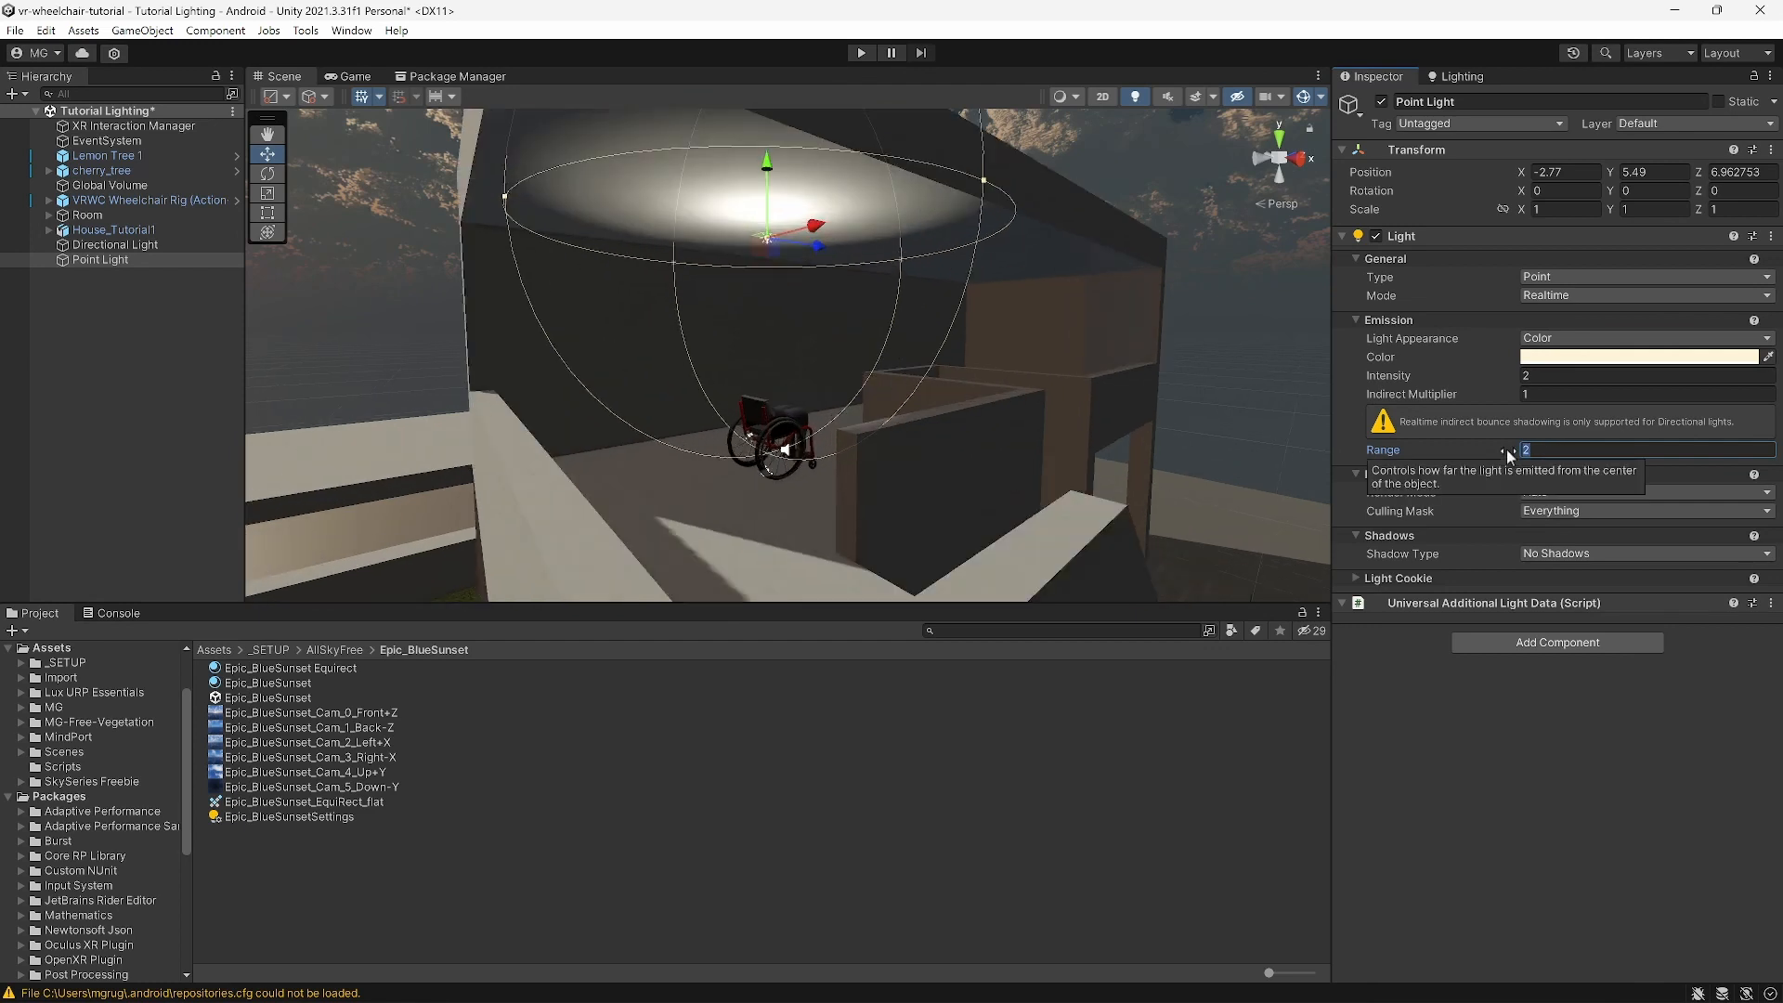
text(5)
scroll(817, 436, up, 5)
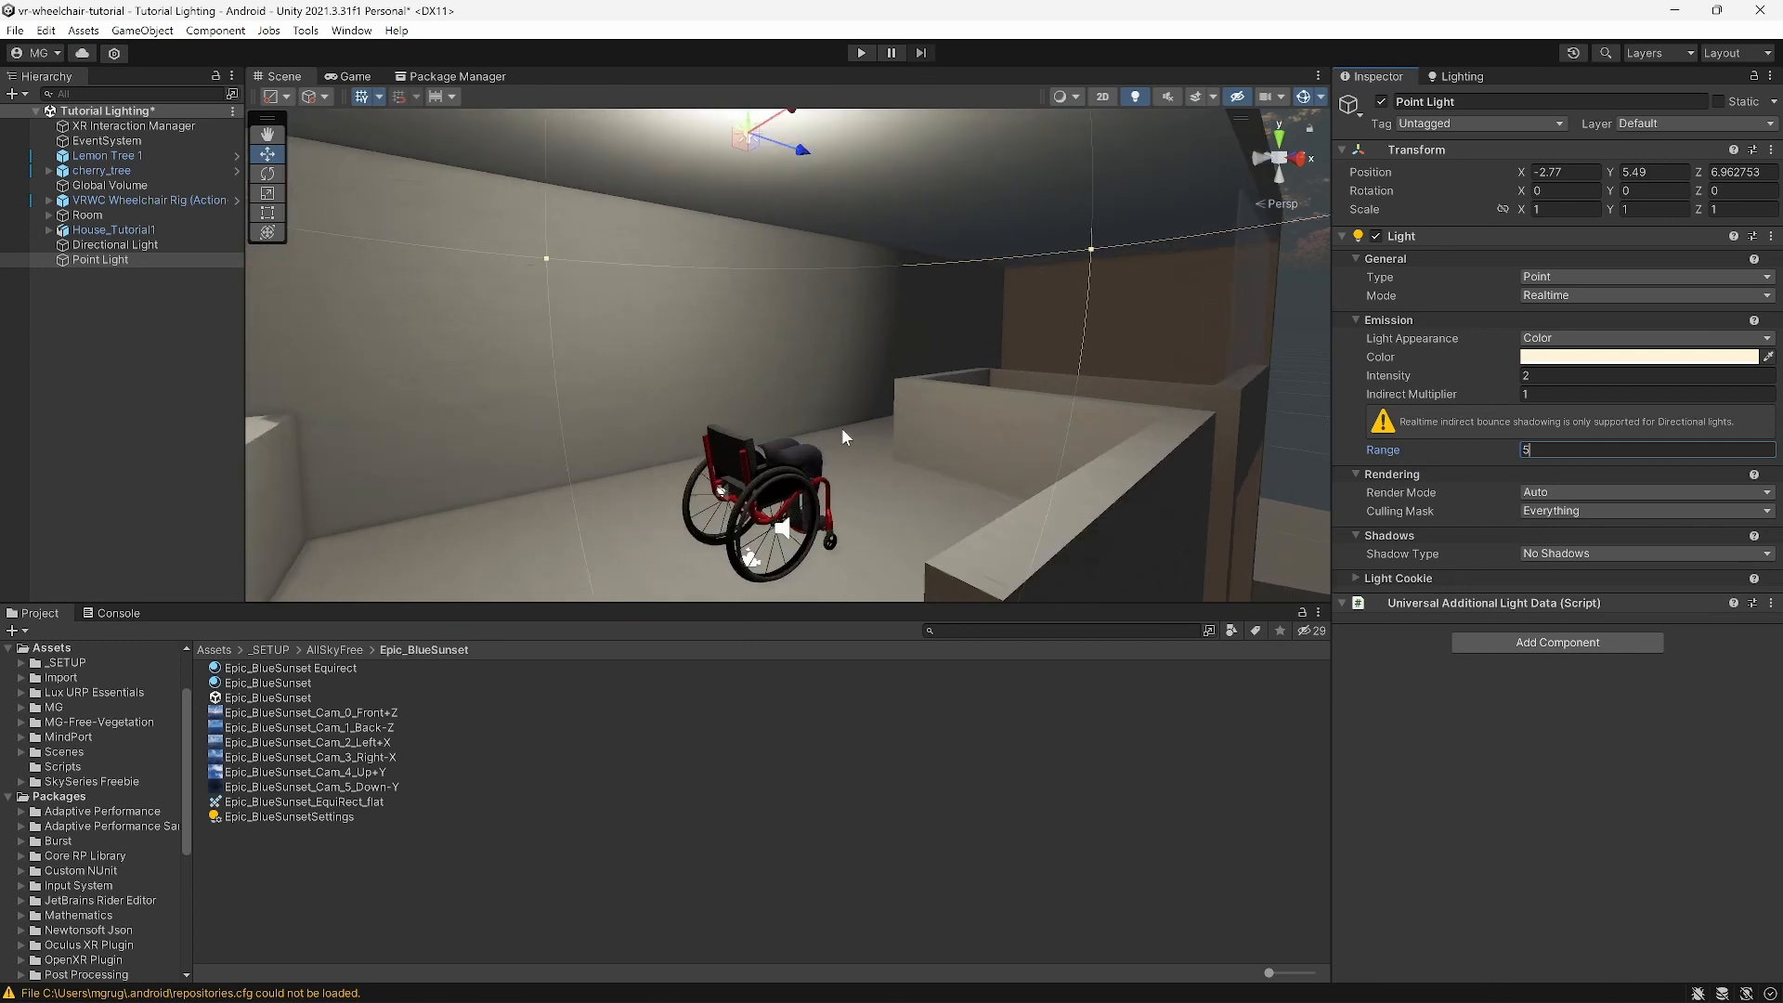
right_drag(842, 429, 923, 428)
click(1557, 452)
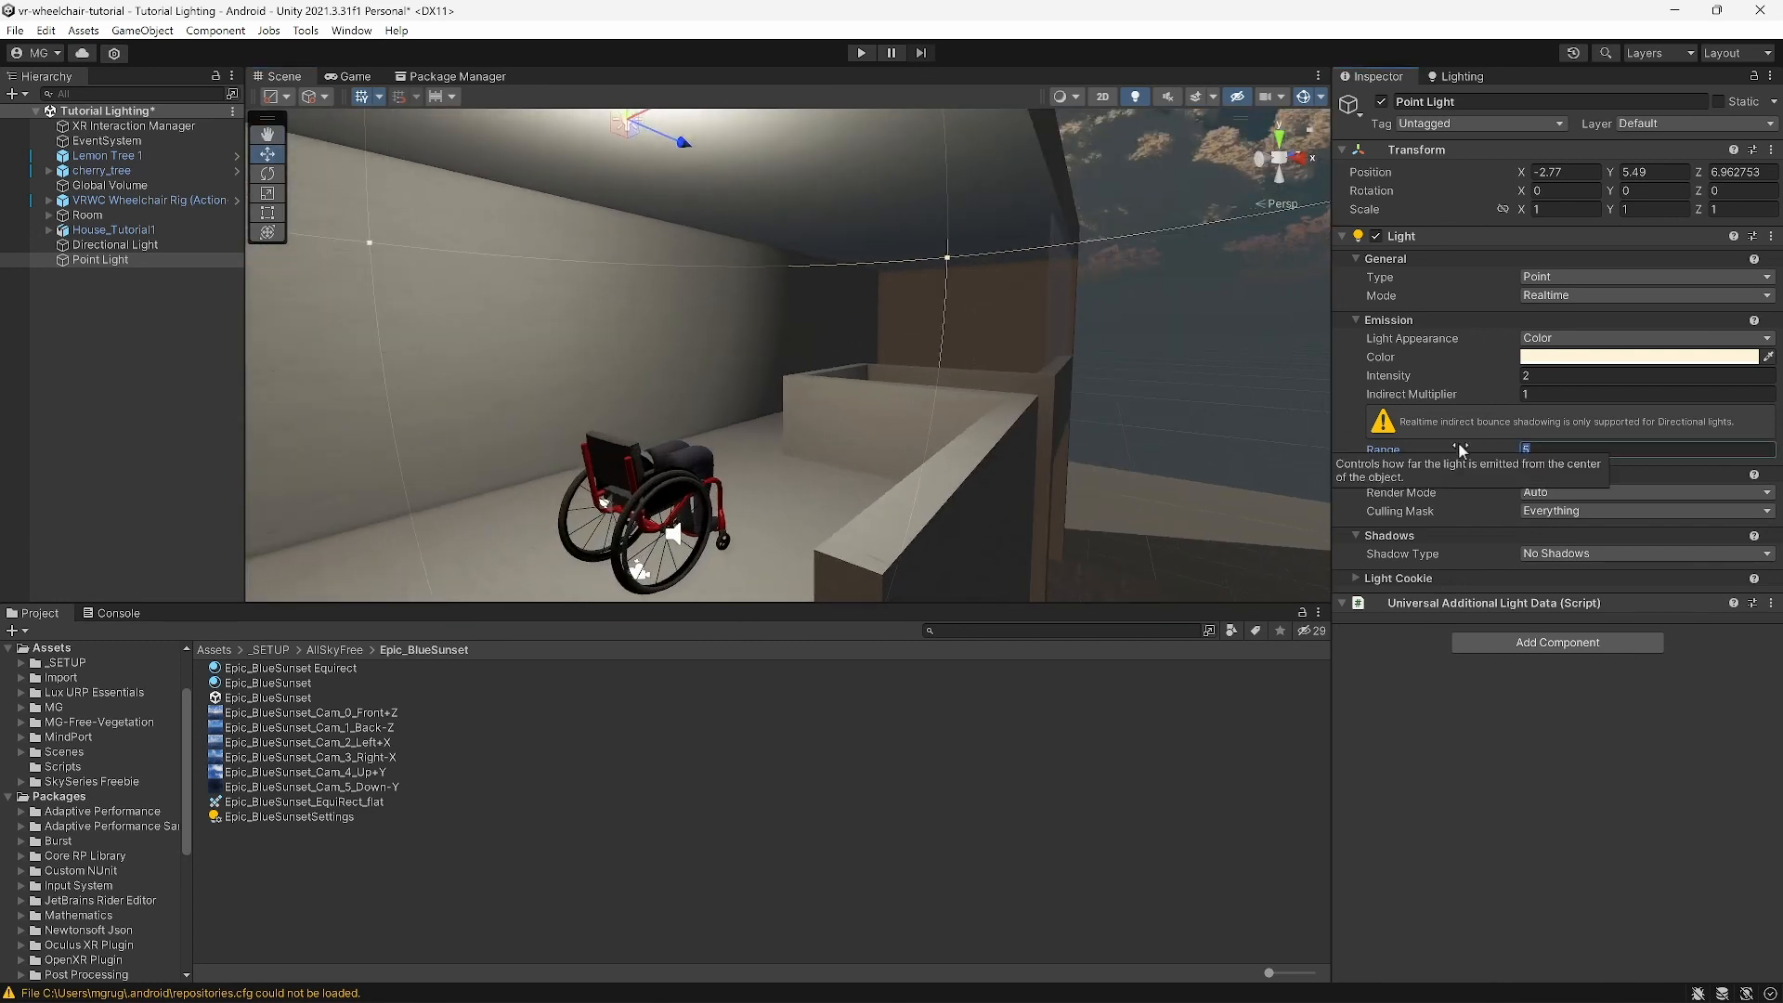
text(7)
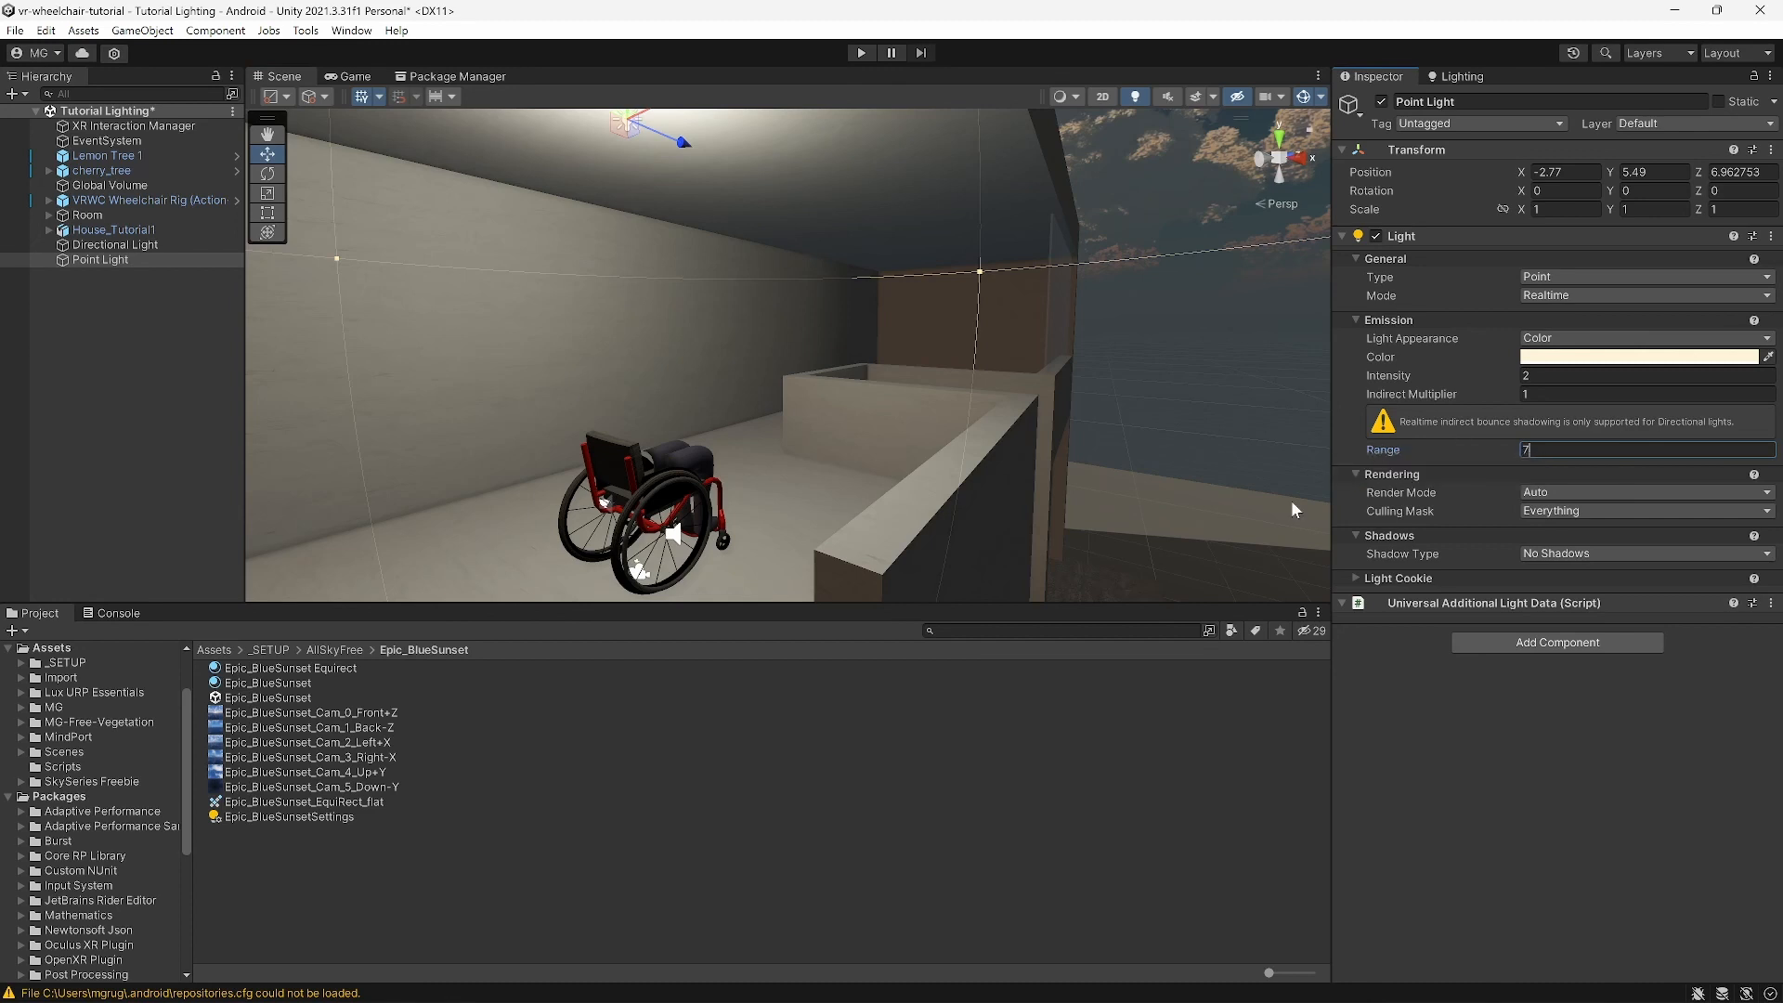
right_drag(1174, 425, 1071, 437)
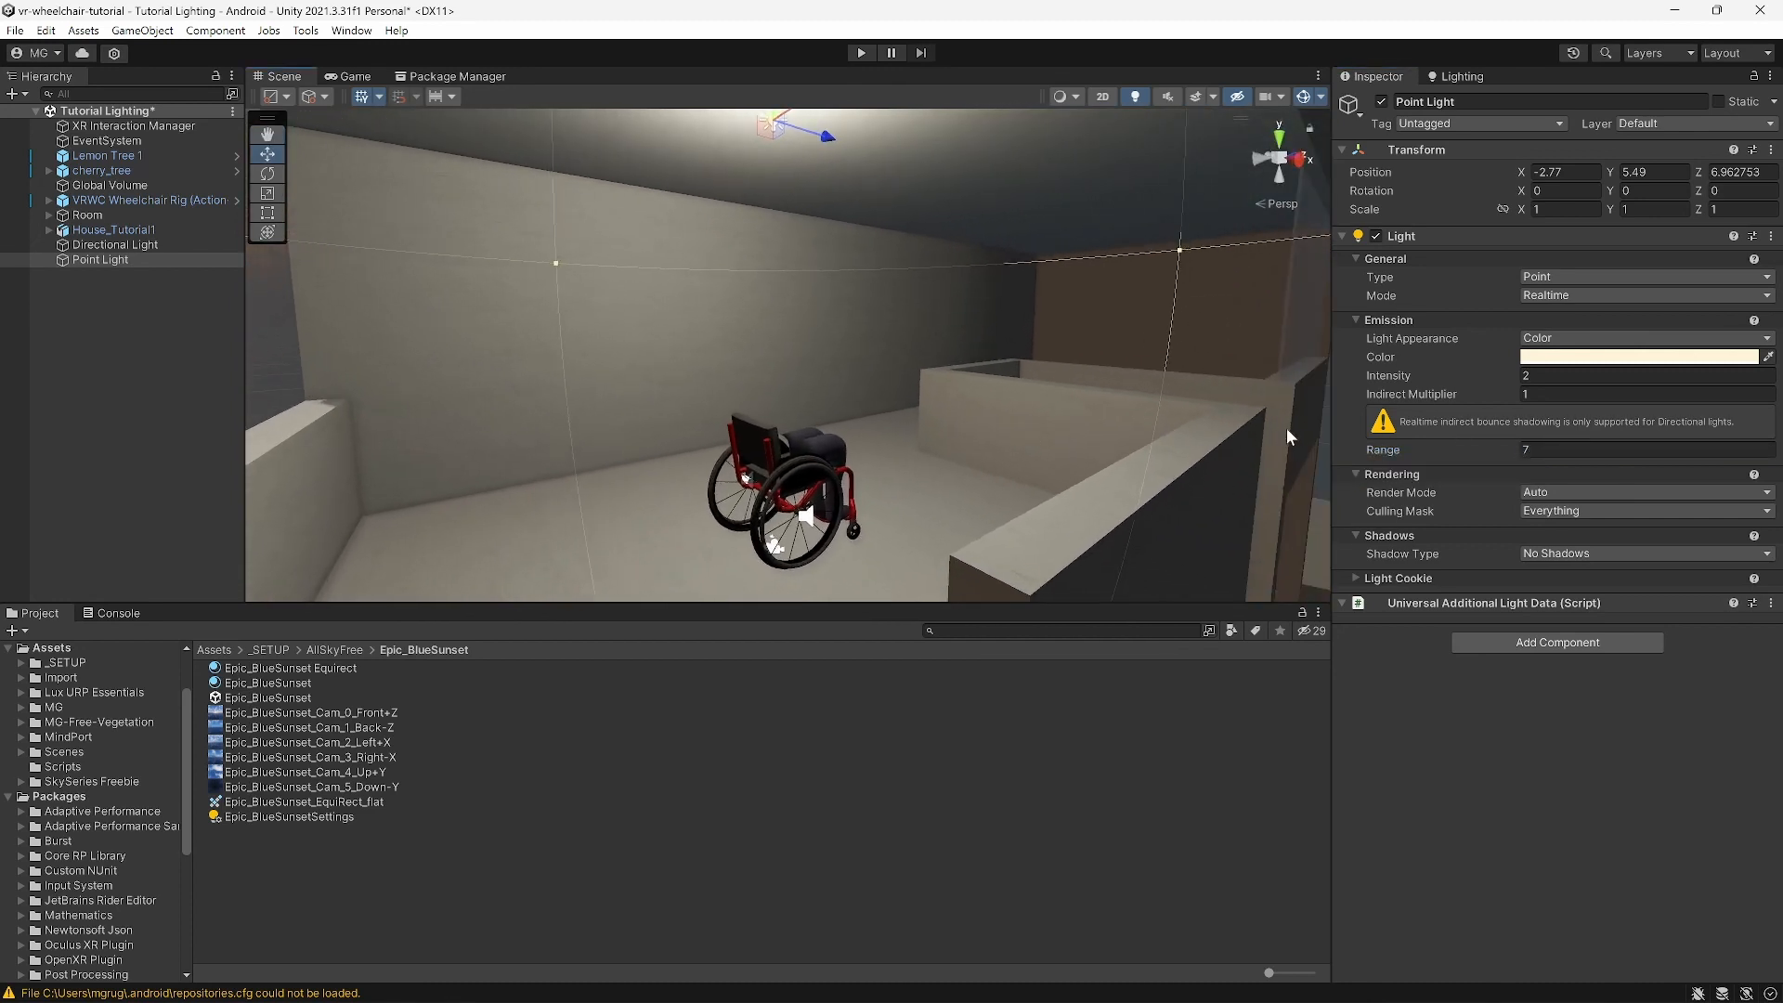
scroll(1312, 460, down, 5)
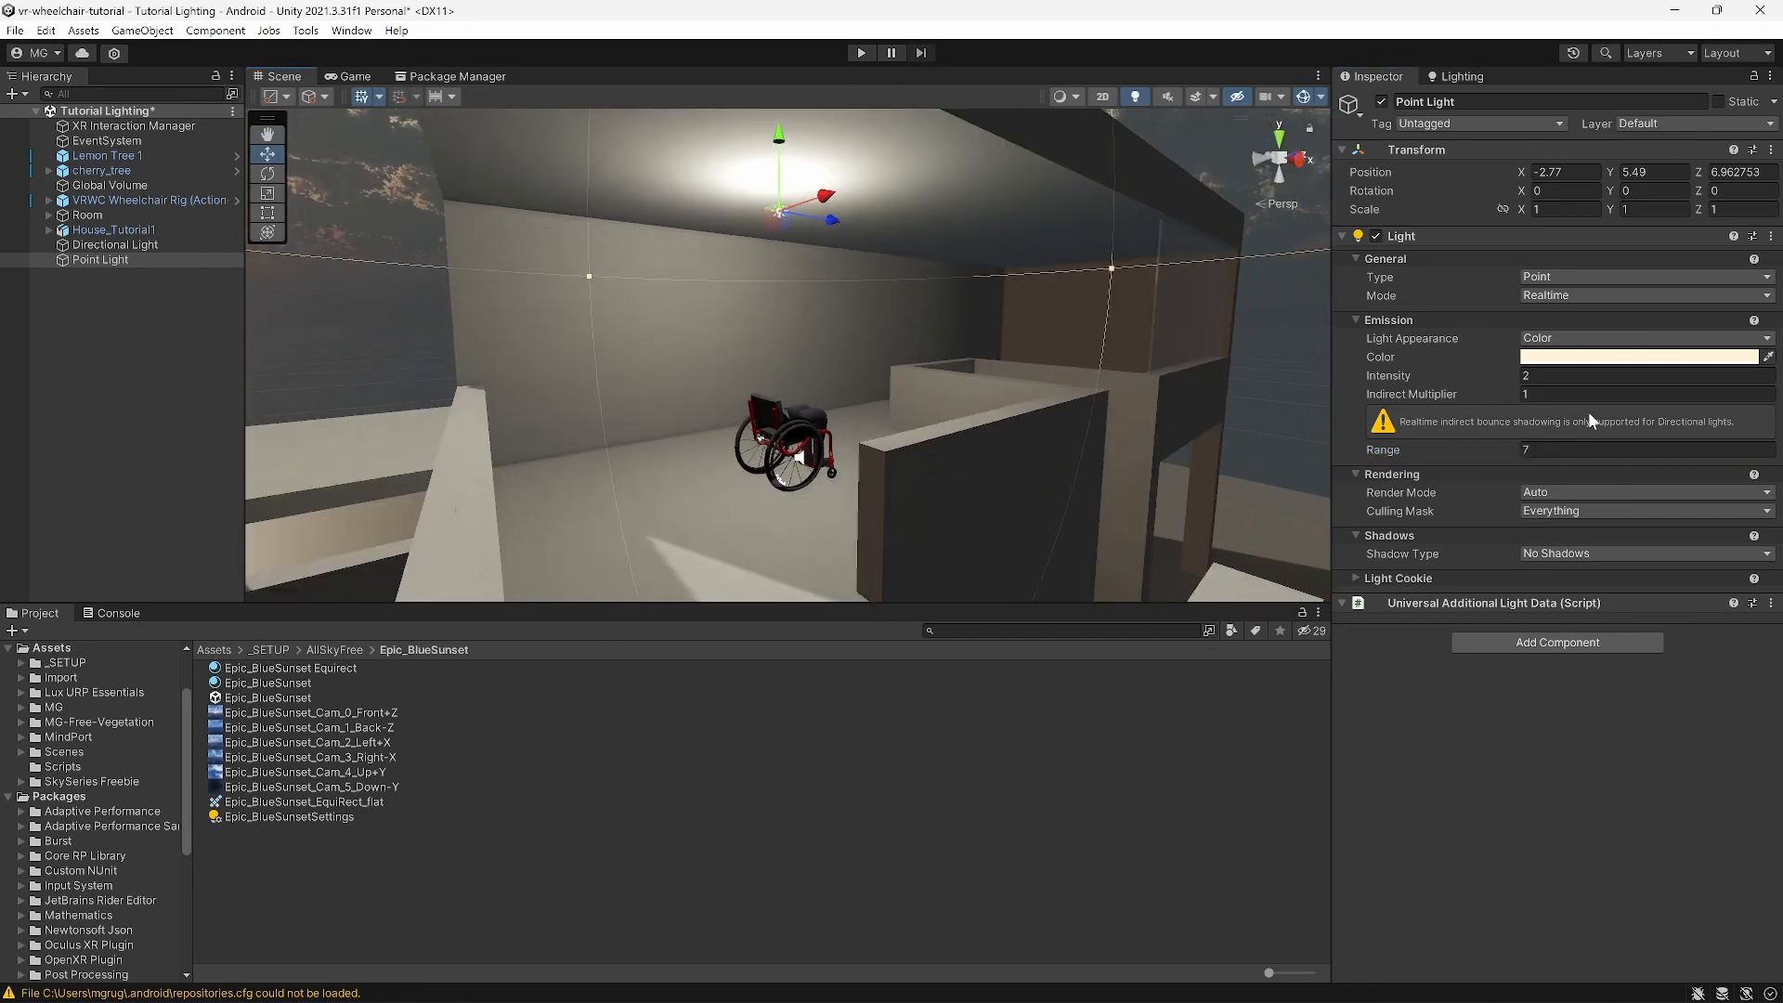
Step: Lower the point light's Intensity from 2 to 1 and check the dimmed upstairs room
click(1546, 376)
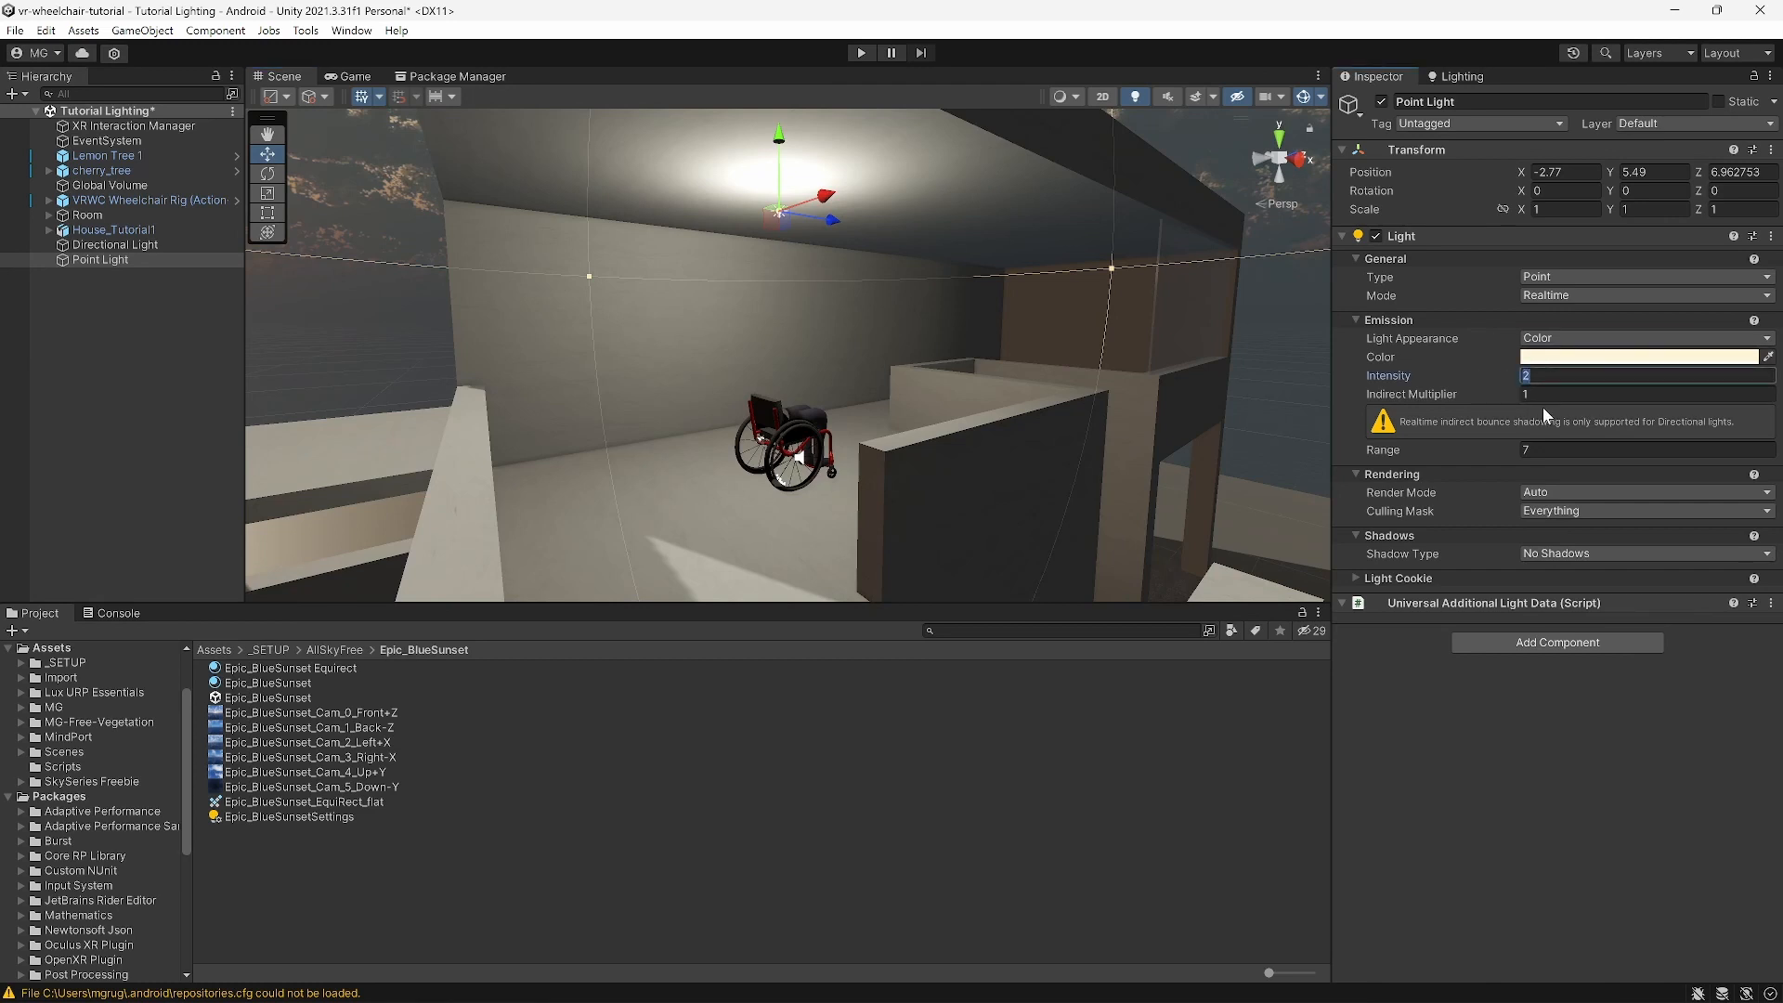
text(1)
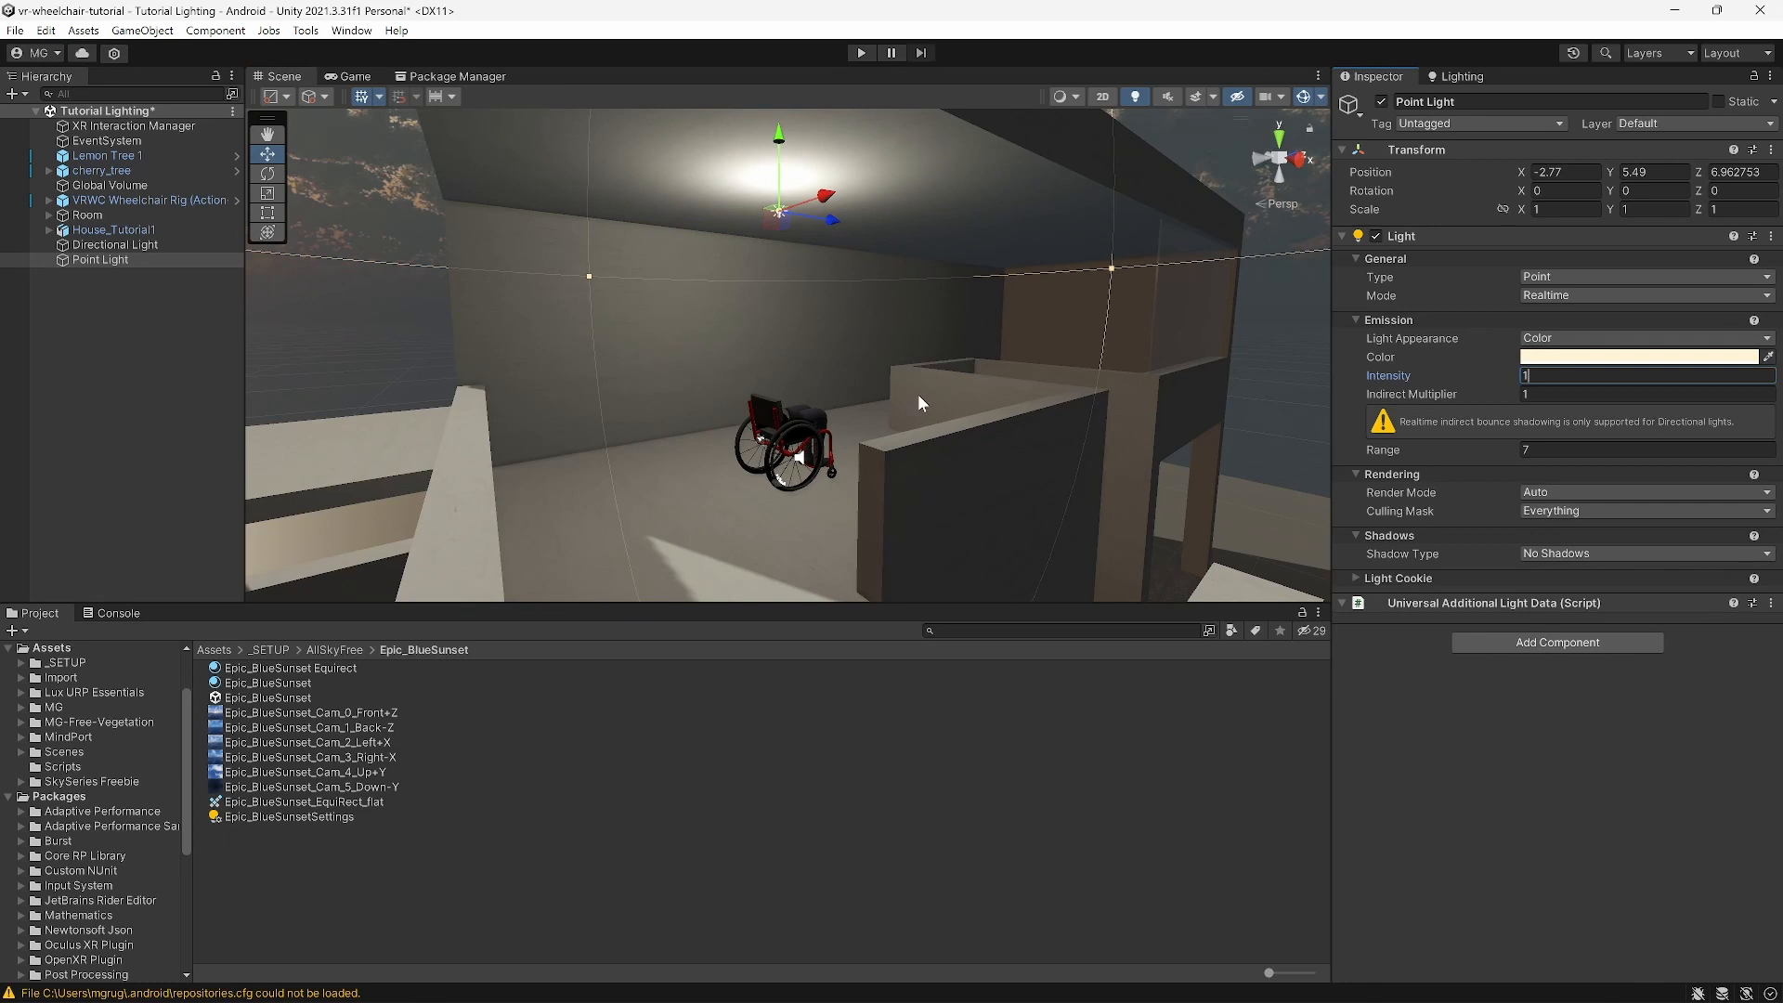
middle_drag(920, 395, 934, 394)
scroll(941, 433, up, 2)
right_drag(941, 433, 1029, 460)
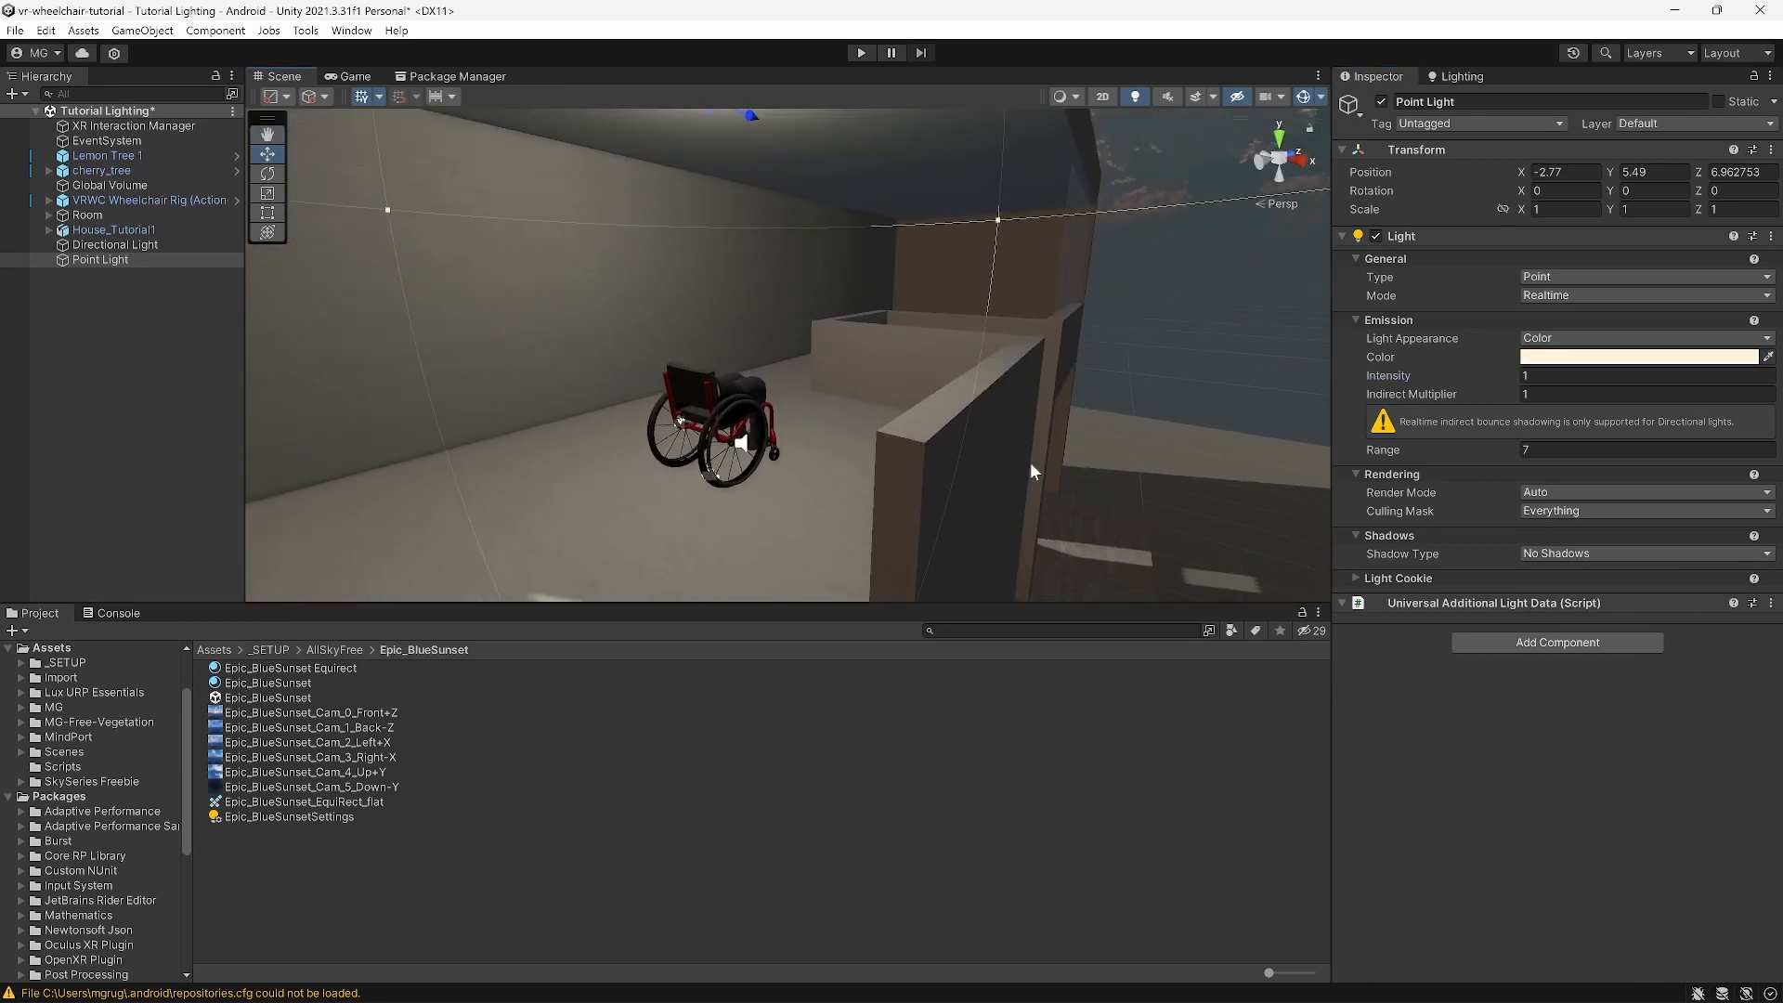
scroll(910, 355, down, 3)
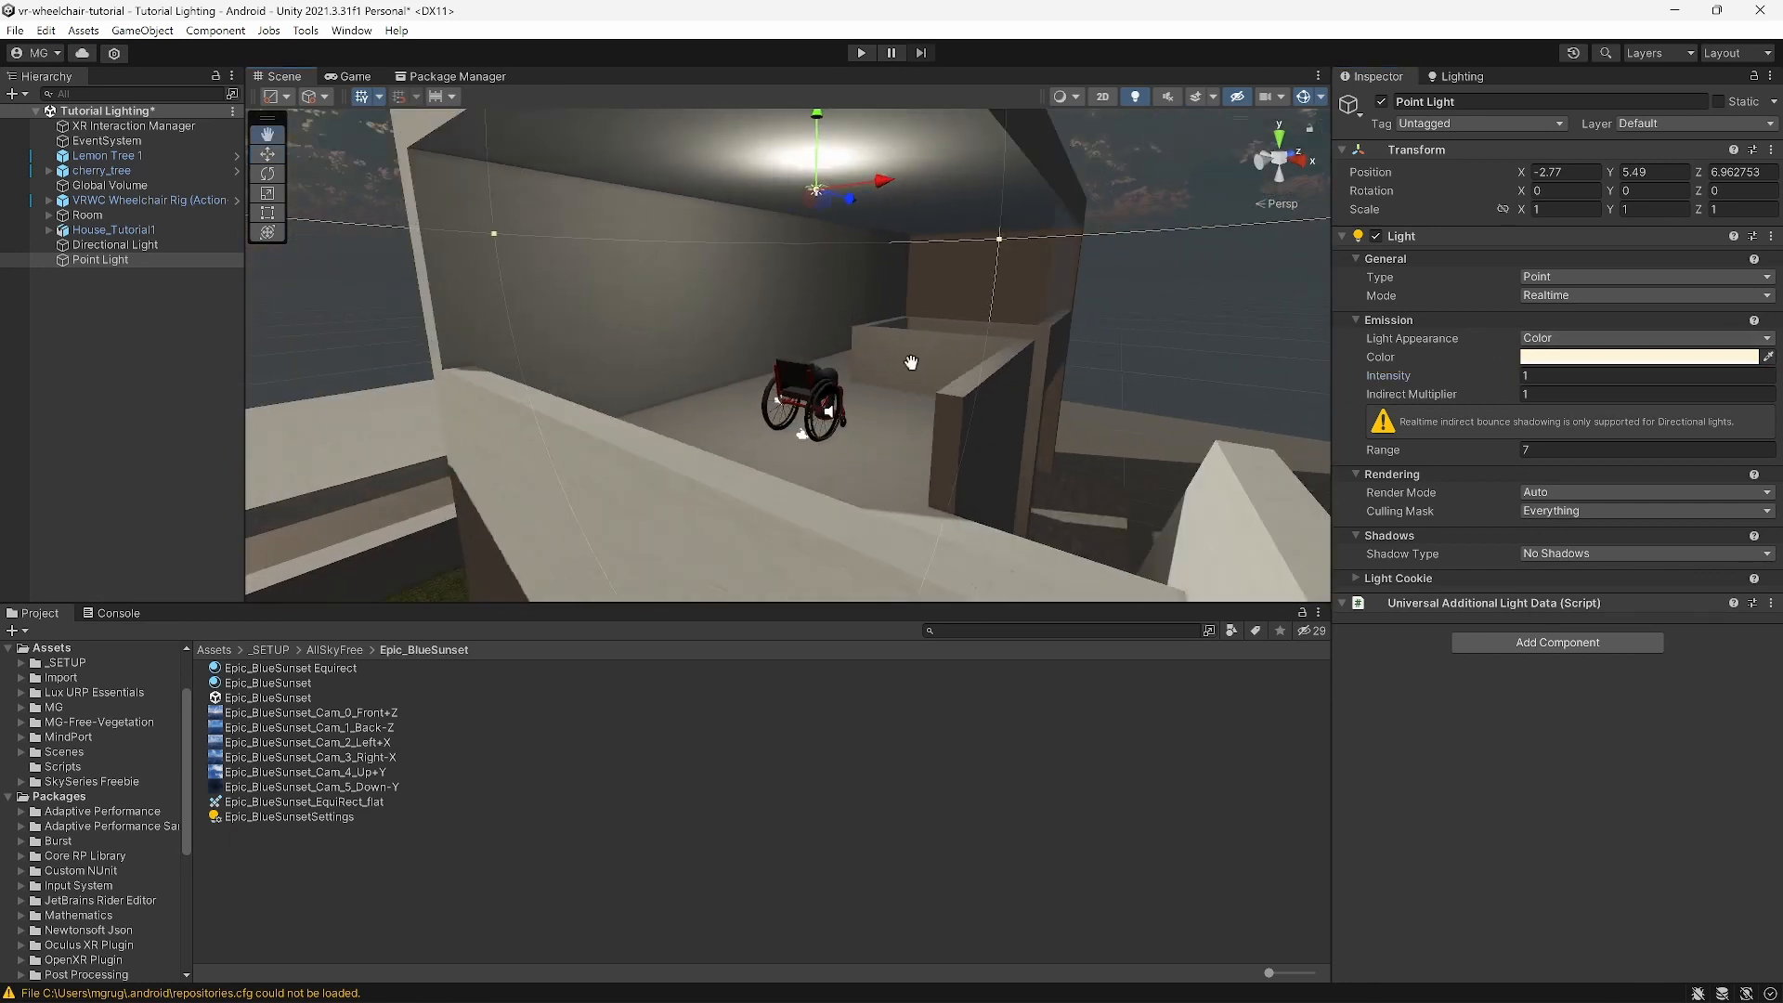
mouse_move(910, 357)
middle_down()
mouse_move(931, 353)
mouse_move(877, 369)
middle_up()
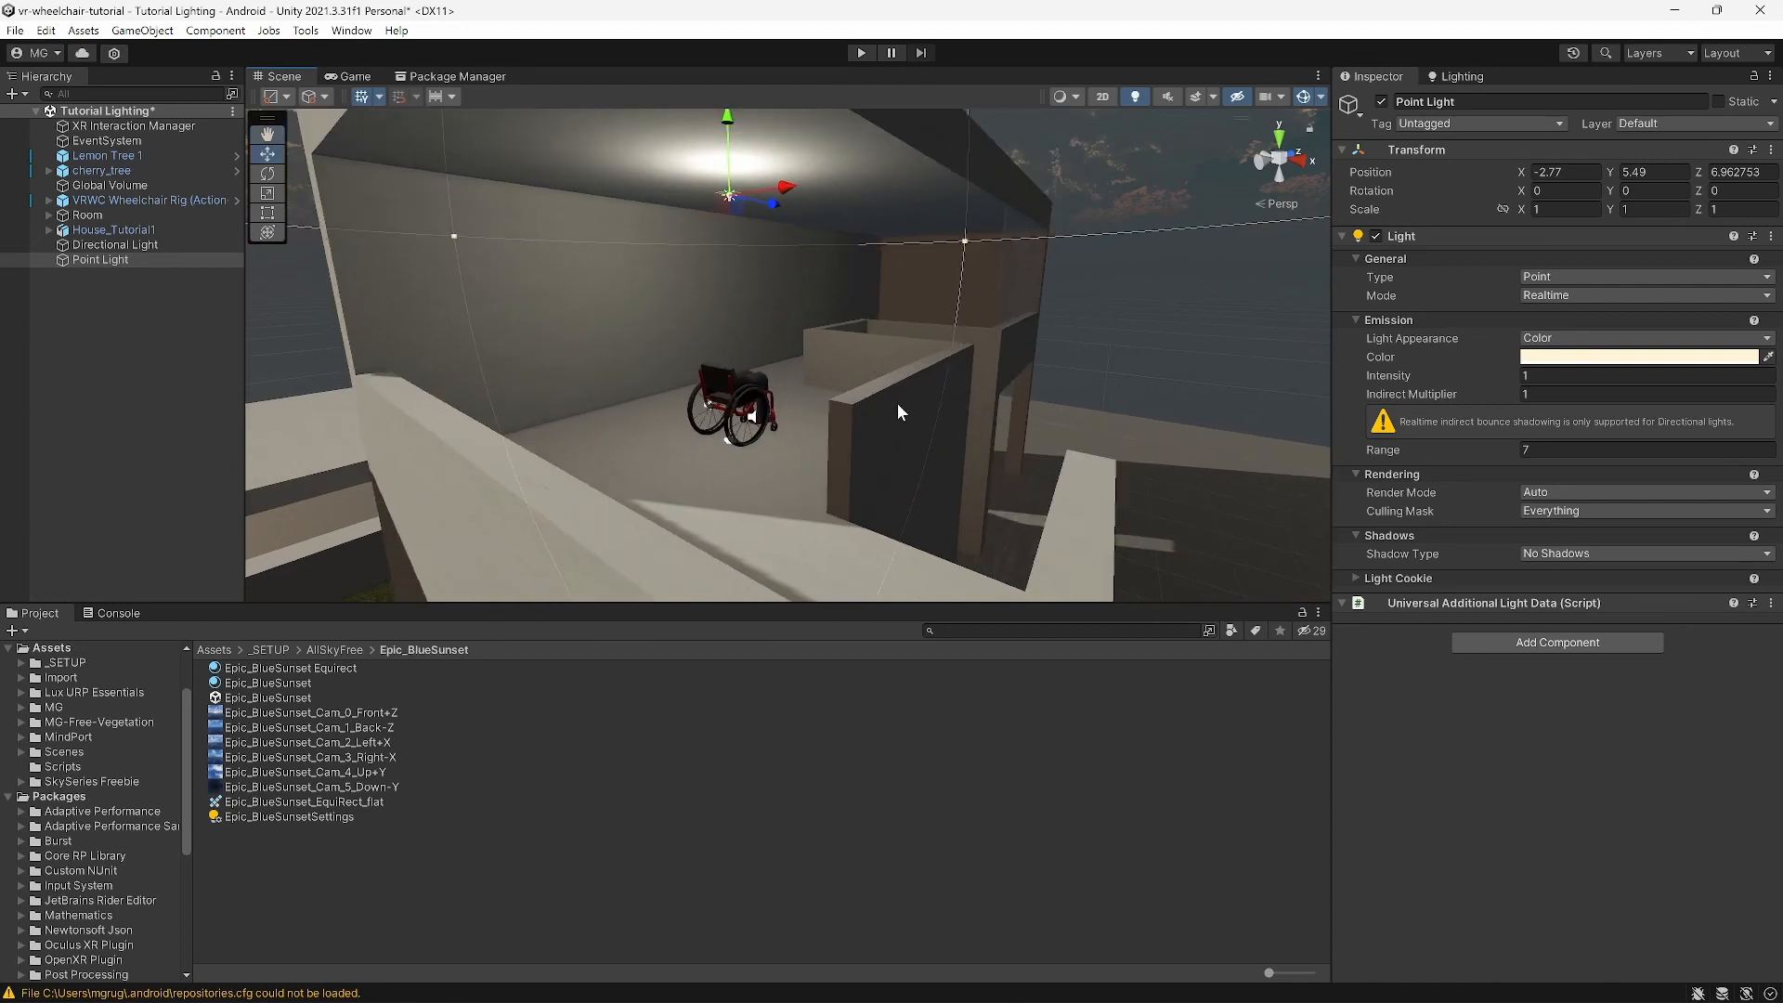
right_drag(898, 405, 859, 383)
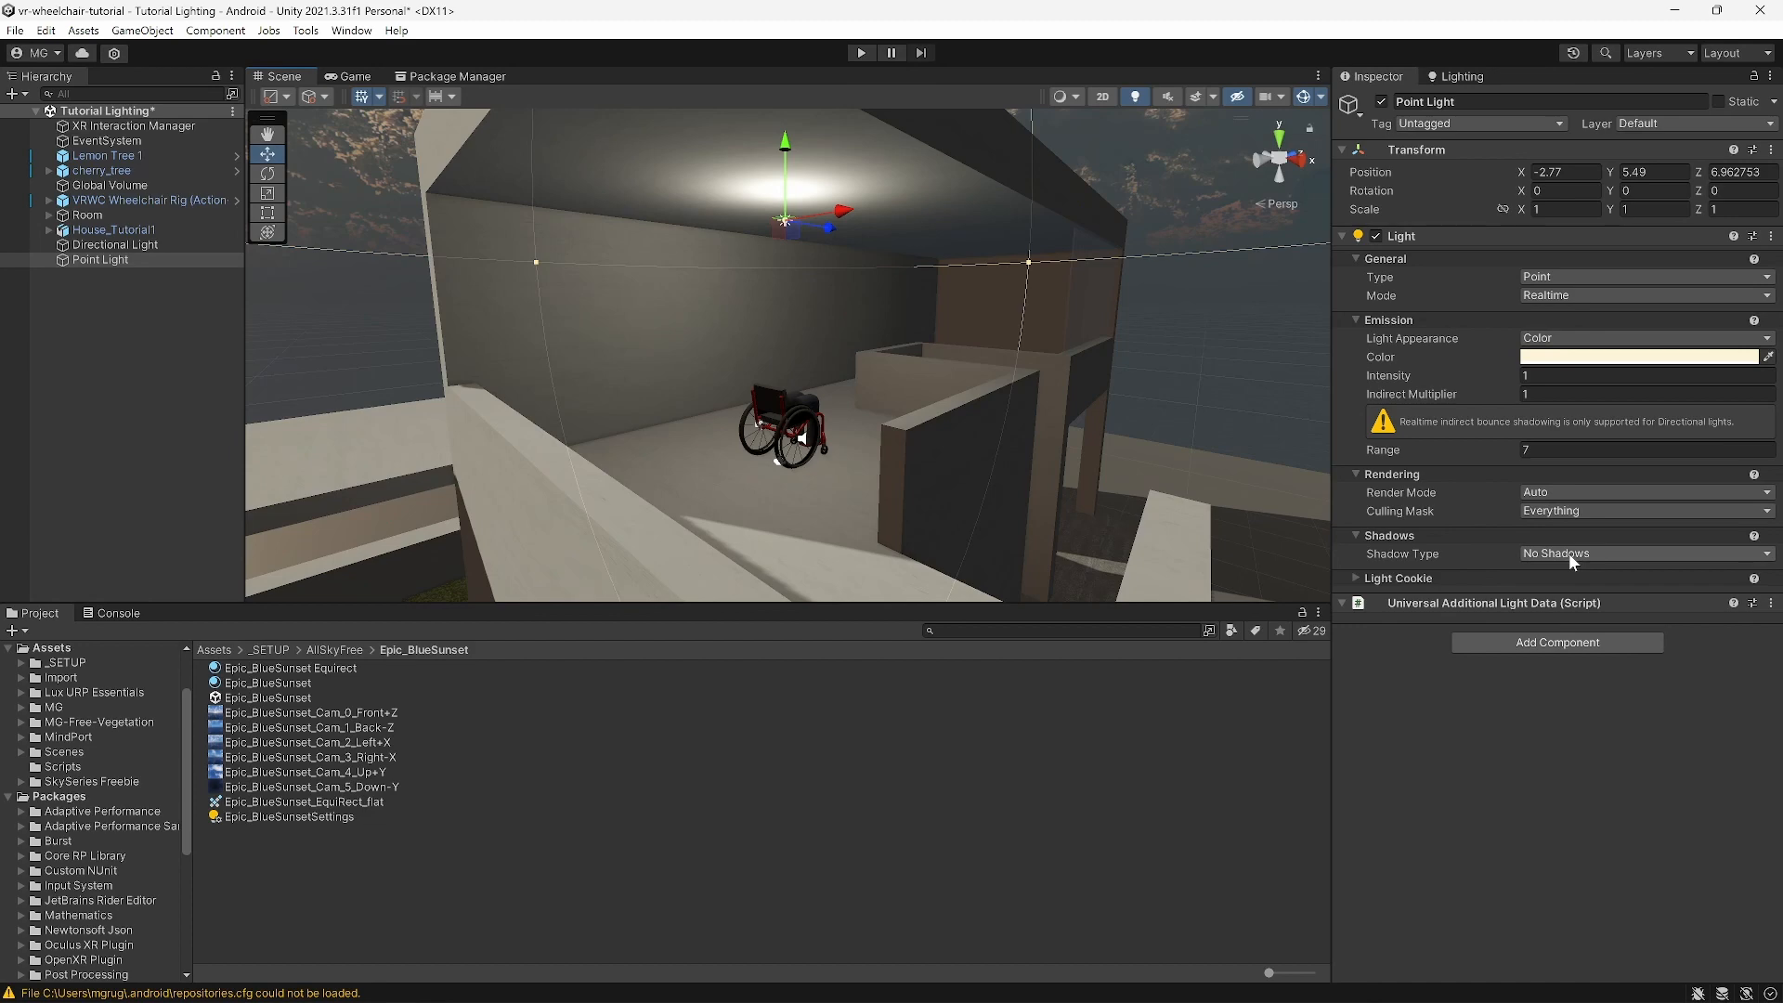
Step: Duplicate Point Light and slide the copy along Z to 11.39 in the next upstairs room
scroll(873, 408, down, 5)
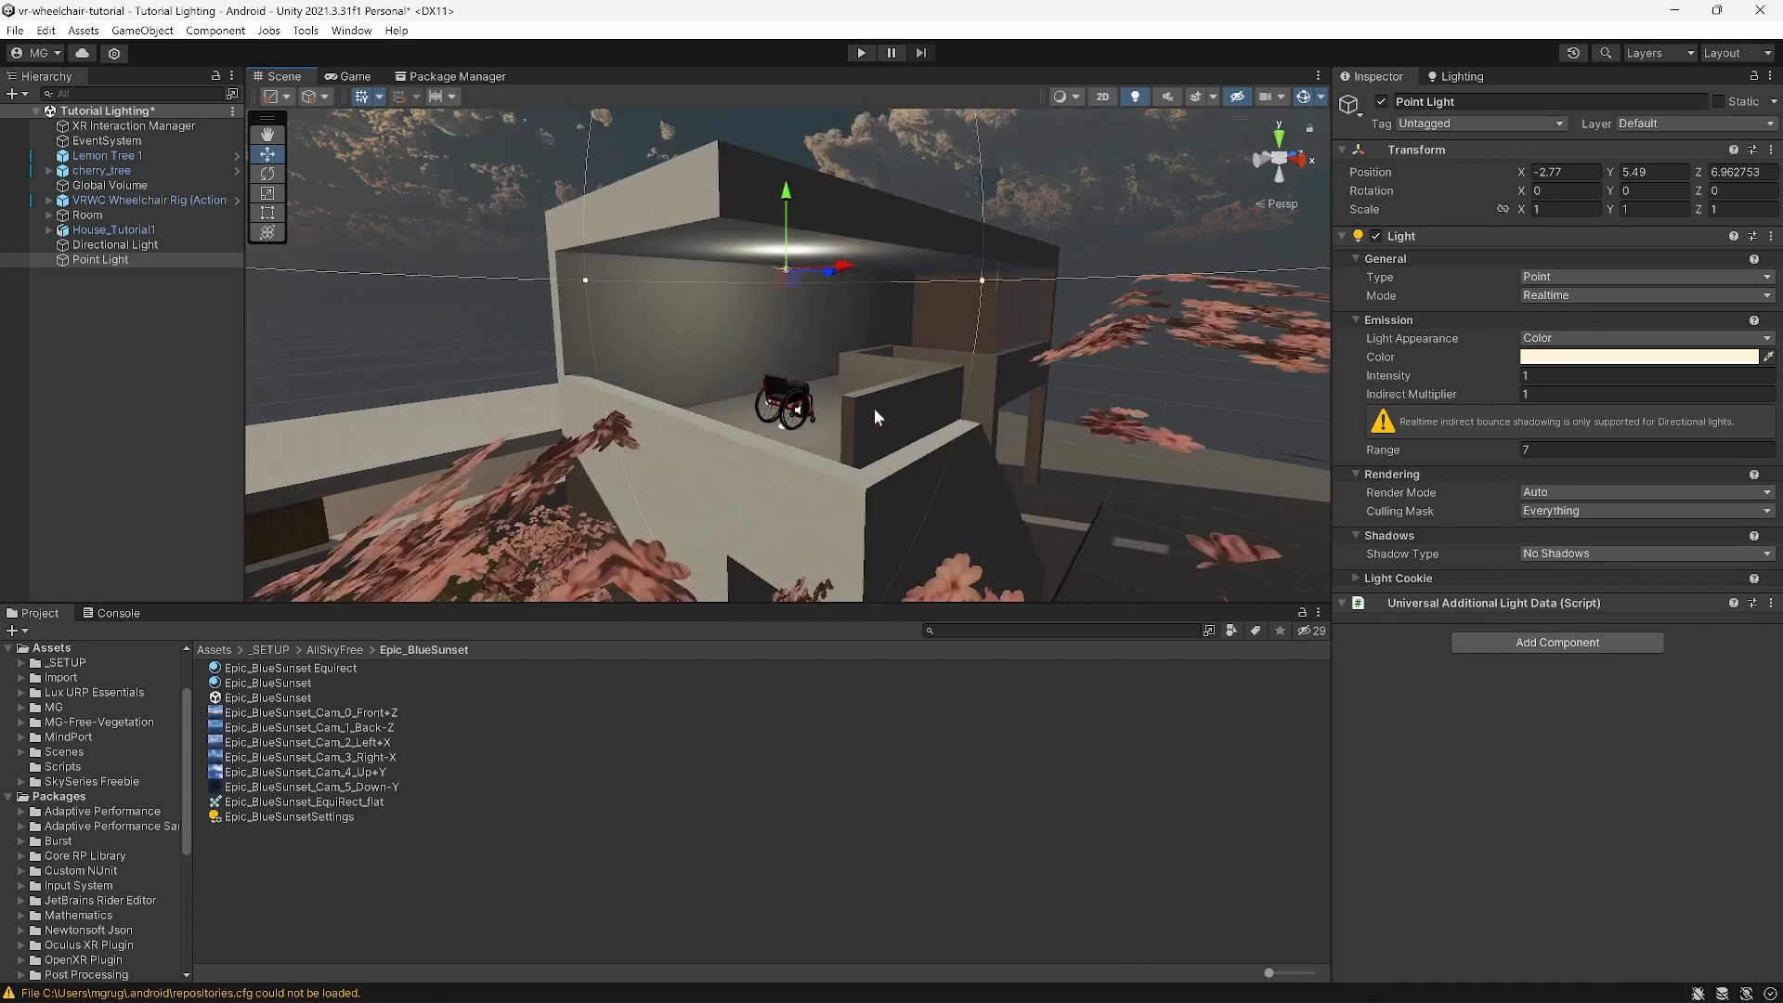
middle_drag(873, 408, 841, 409)
scroll(840, 409, up, 5)
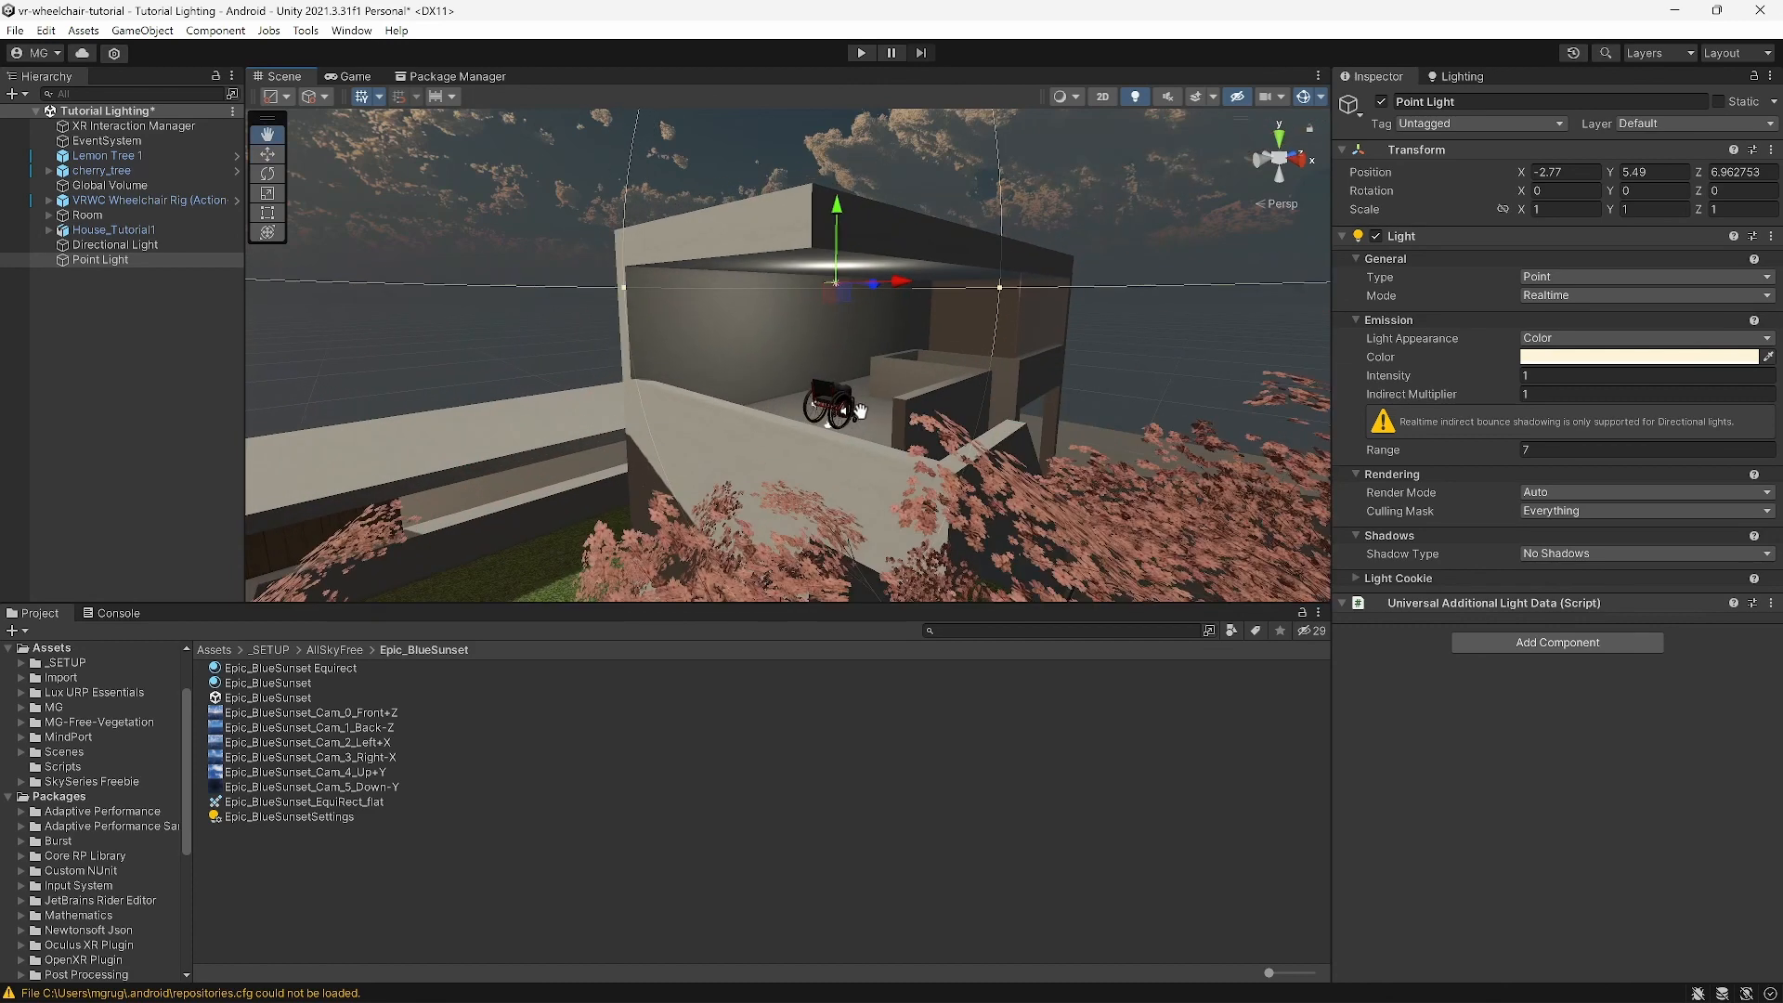
scroll(896, 340, up, 8)
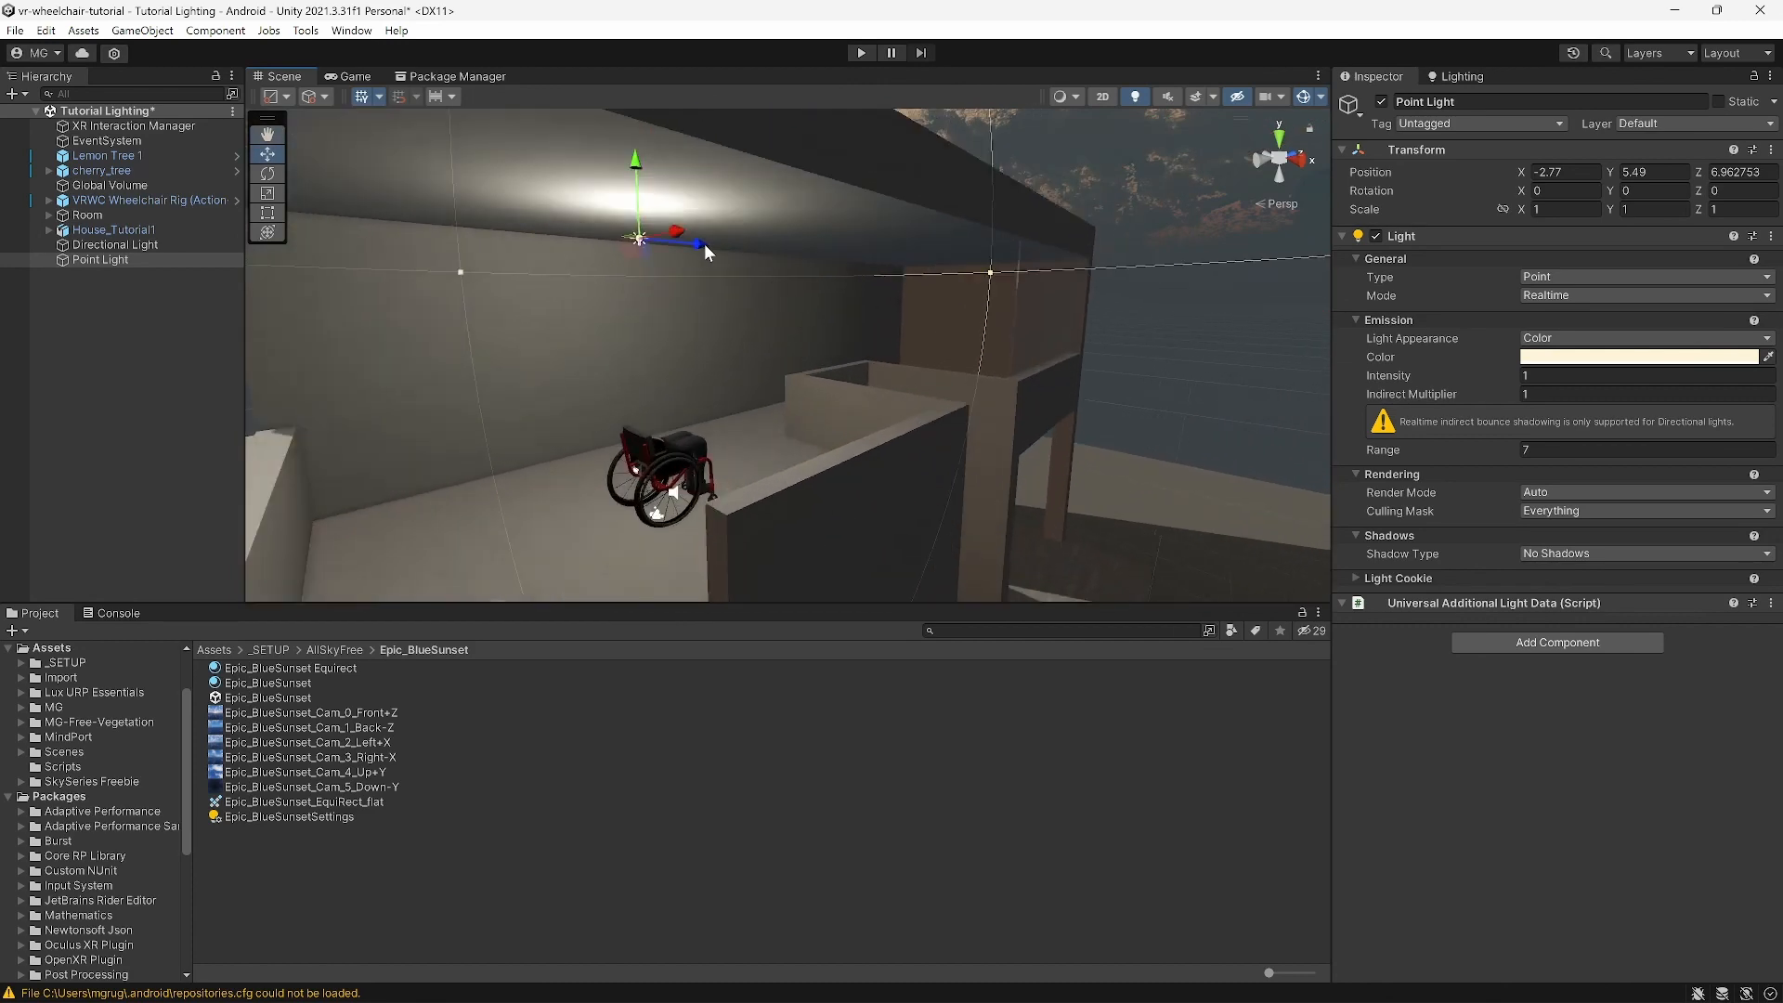
click(209, 264)
key(ctrl+d)
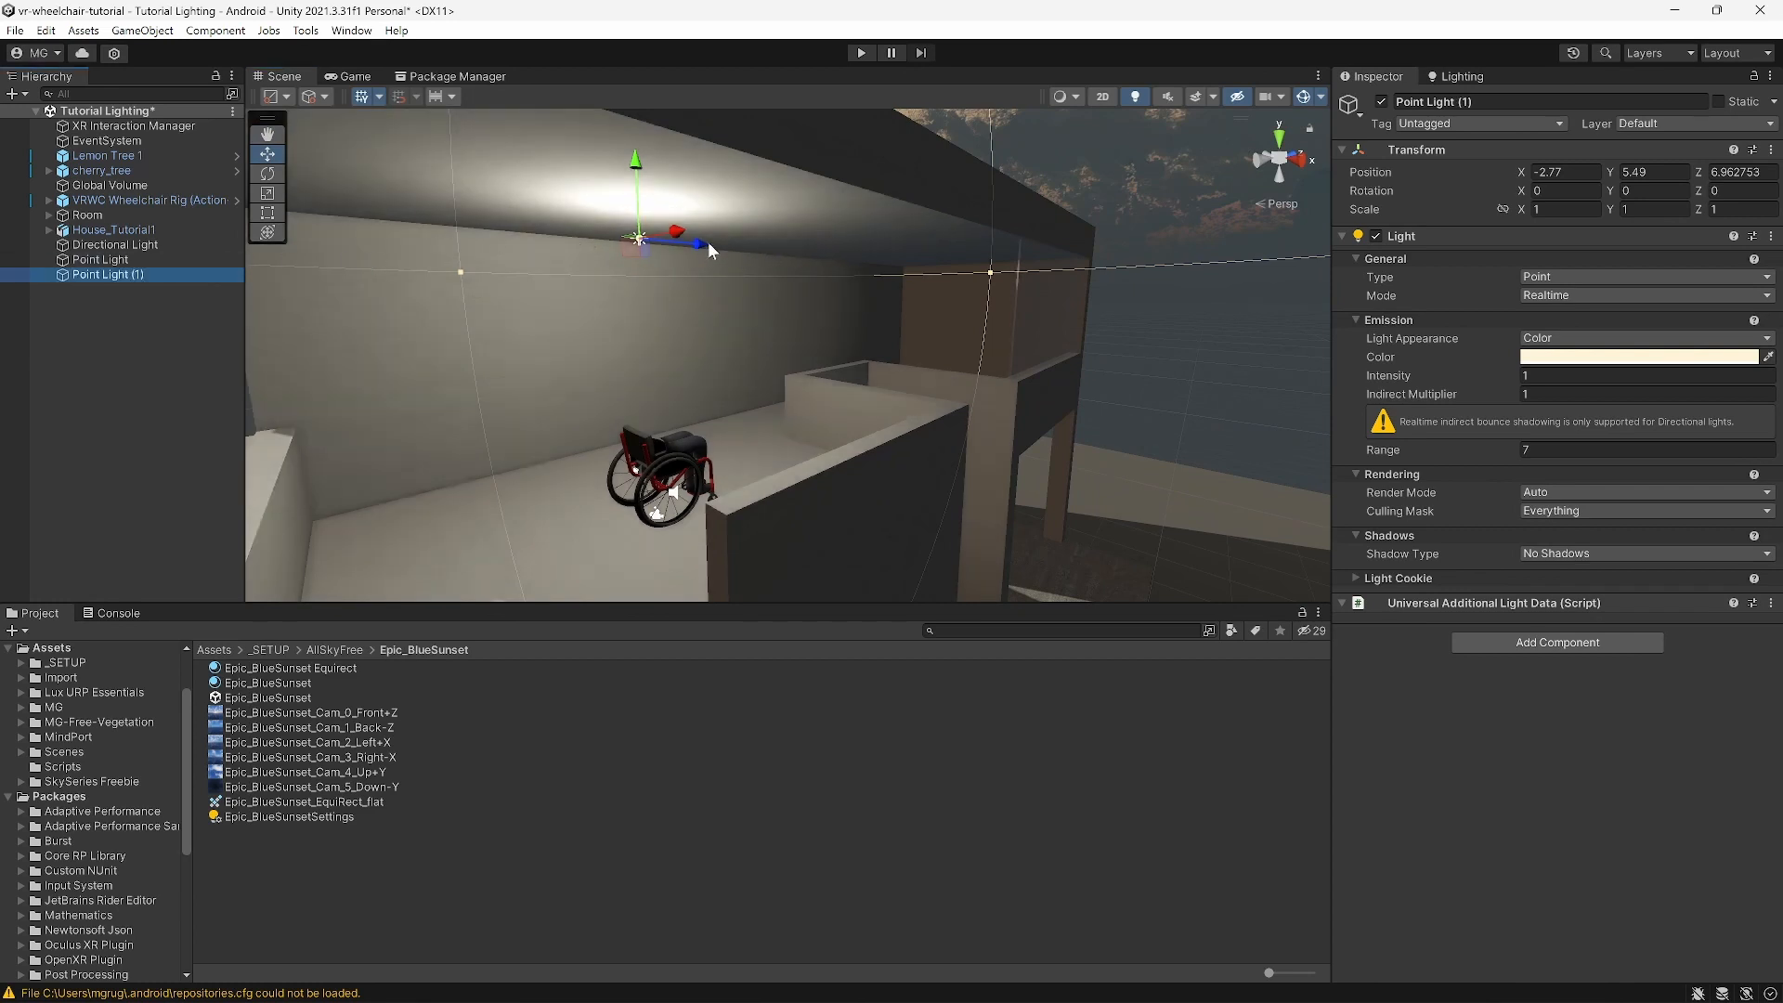
drag(708, 243, 957, 282)
middle_drag(977, 344, 655, 334)
right_drag(762, 337, 478, 328)
middle_drag(887, 346, 839, 323)
Step: Duplicate the light again and place it in the ground-floor room at -2.77, 2.38, 13.1
key(ctrl+d)
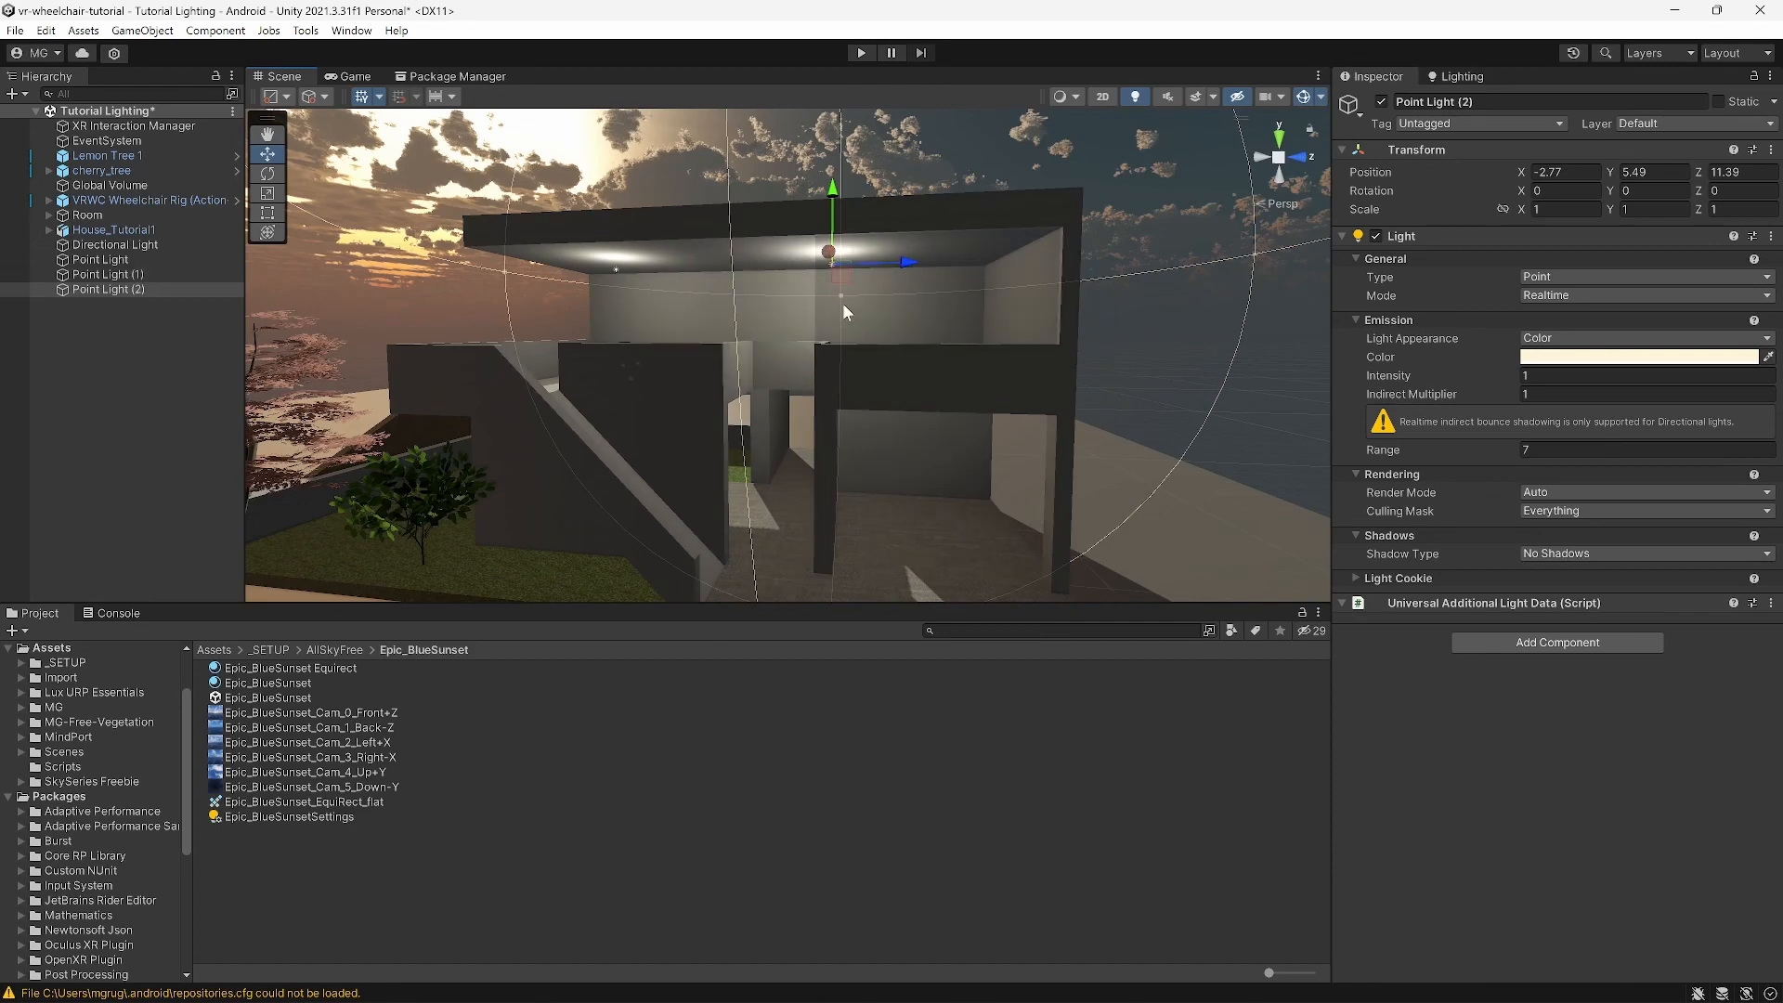
drag(833, 195, 820, 366)
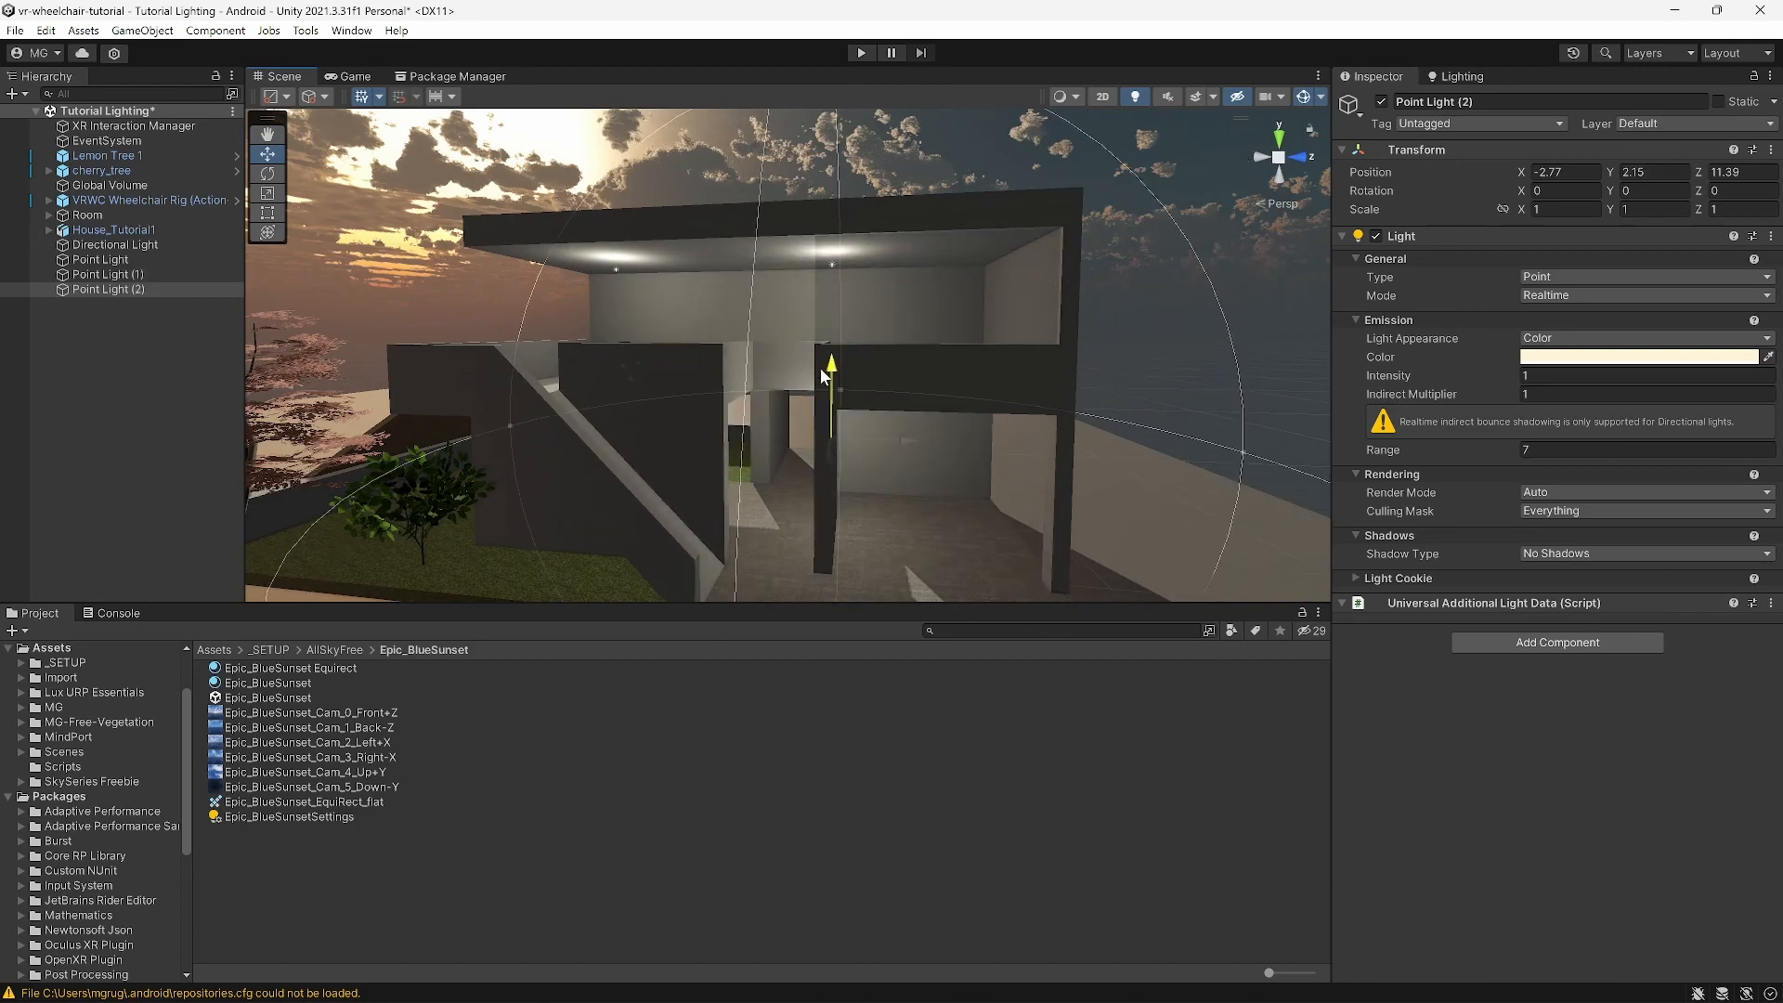
drag(871, 437, 990, 450)
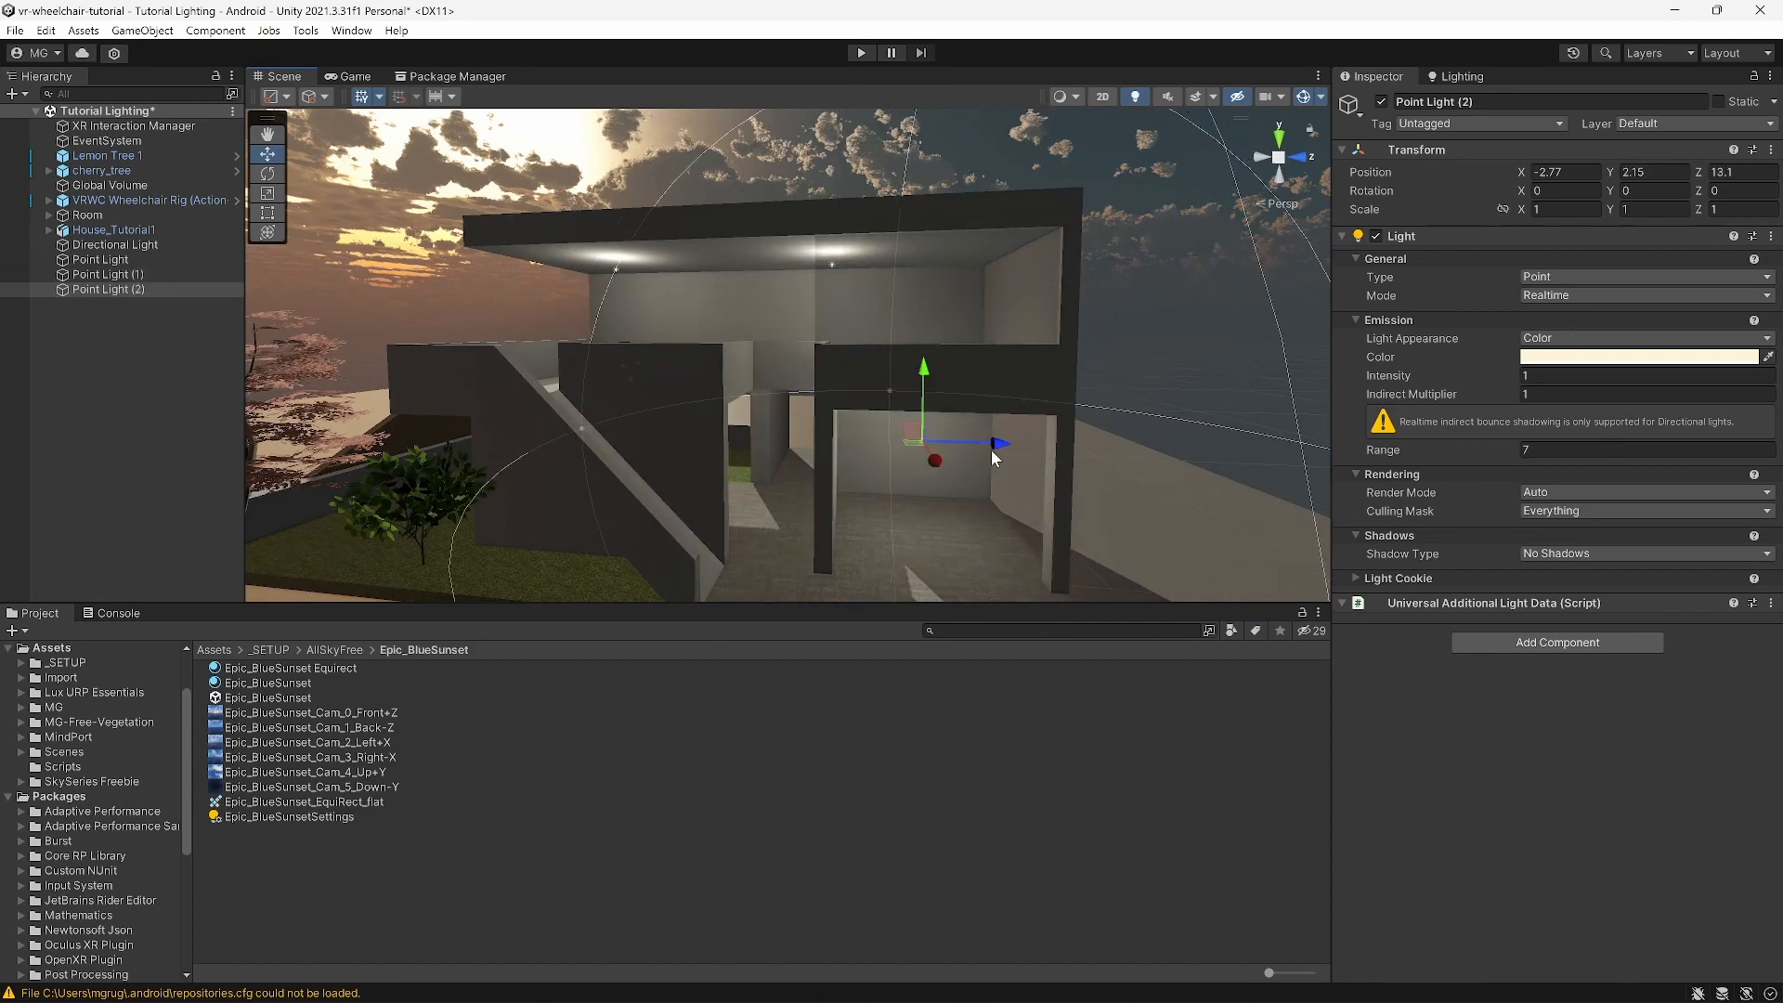
middle_drag(970, 489, 977, 453)
right_drag(977, 454, 972, 391)
middle_drag(975, 485, 969, 421)
scroll(972, 415, up, 3)
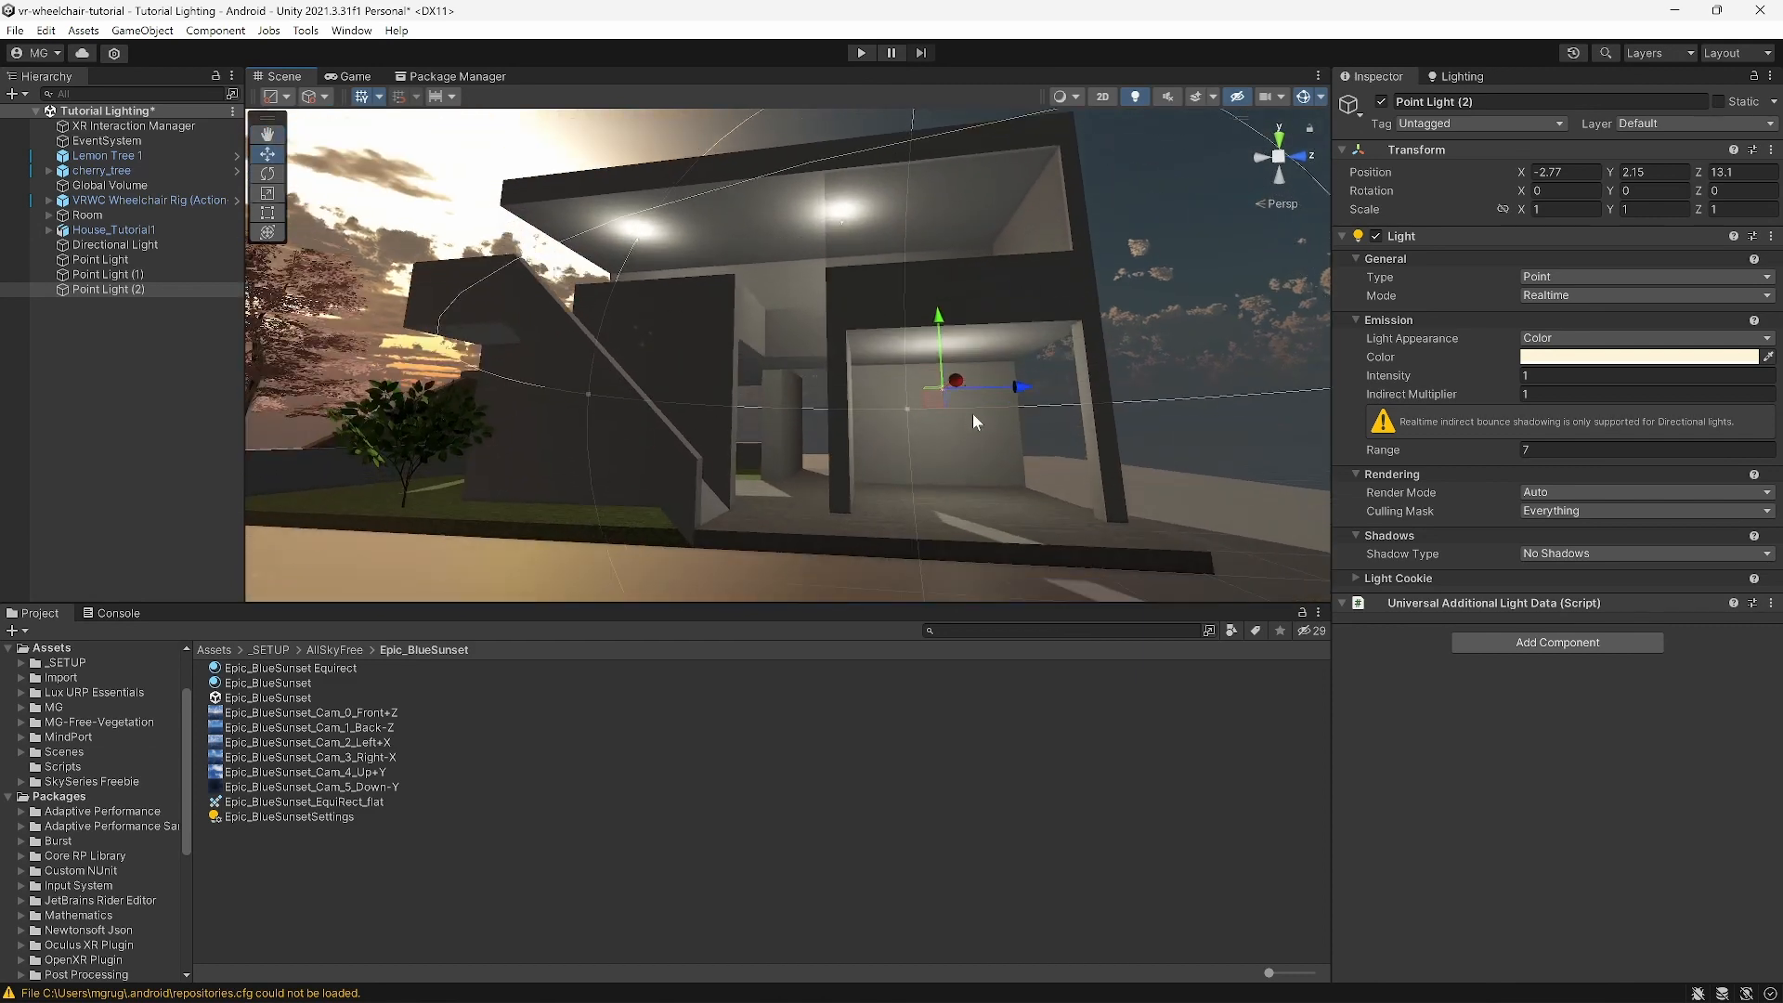
mouse_move(977, 354)
mouse_down()
mouse_move(970, 303)
mouse_move(969, 324)
mouse_up()
Step: Orbit and zoom around the house to review the placement of the duplicated lights
middle_drag(945, 370, 945, 406)
right_drag(945, 407, 1023, 486)
scroll(881, 416, down, 2)
middle_drag(882, 420, 966, 448)
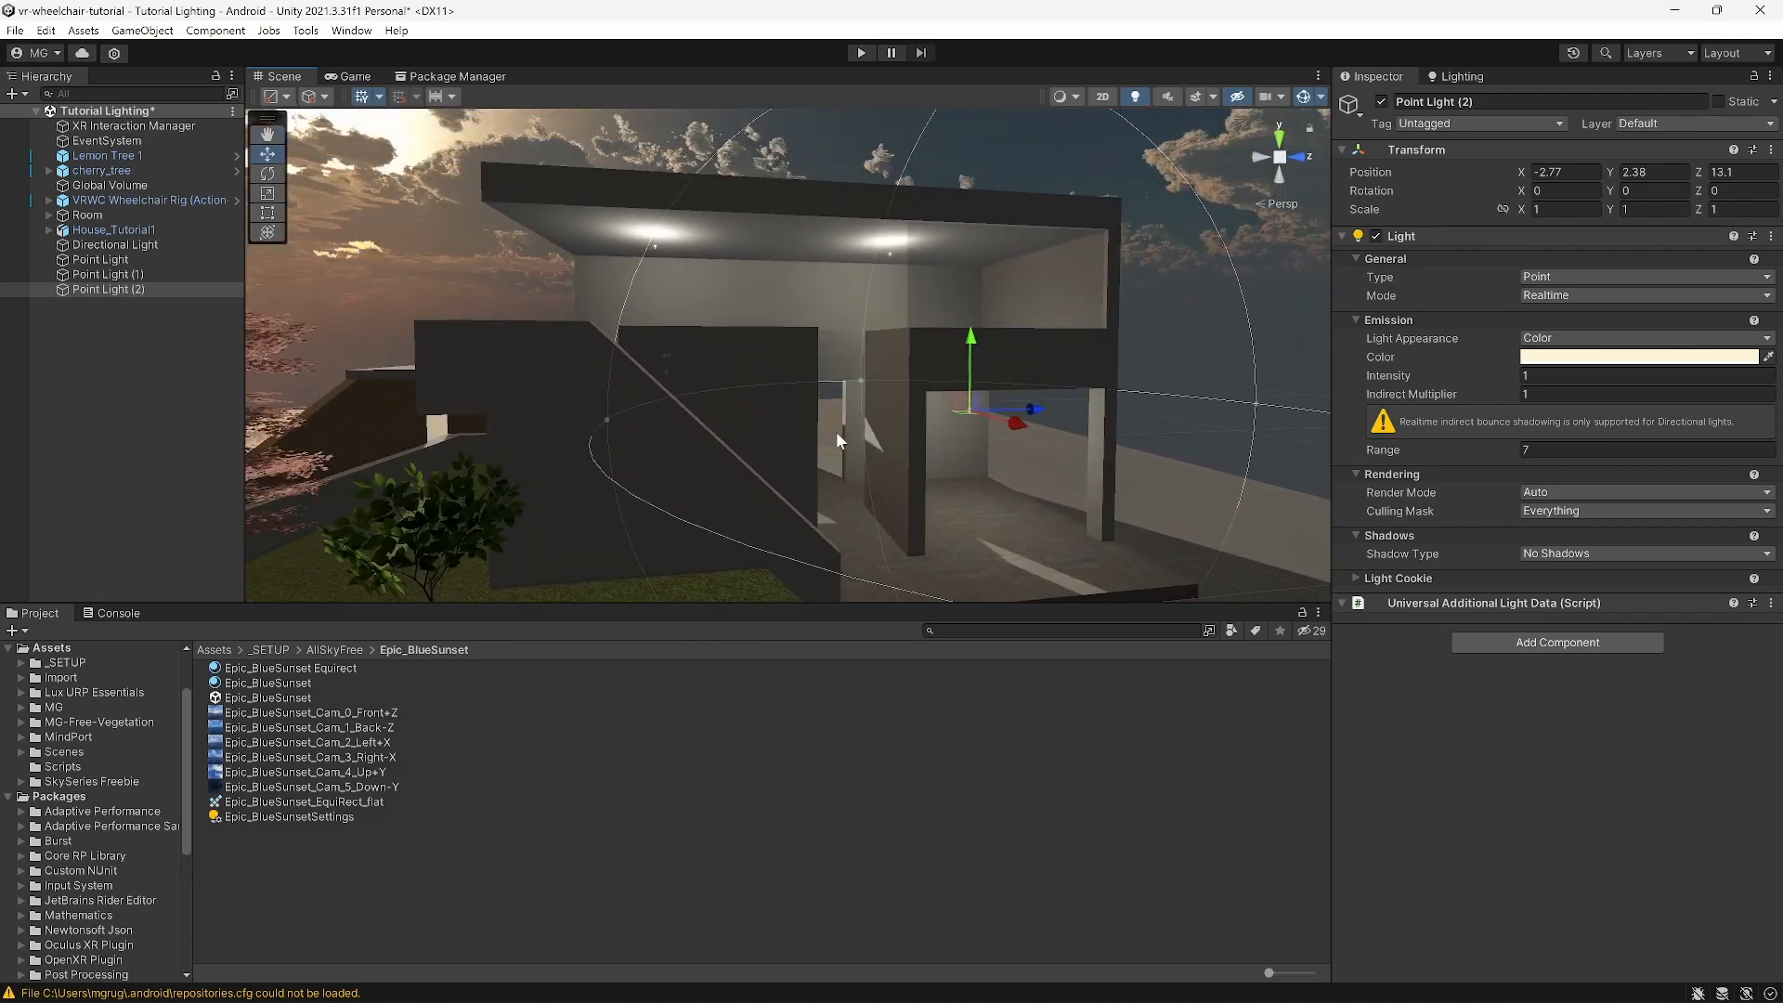
alt+drag(836, 431, 1020, 429)
middle_drag(1020, 429, 950, 492)
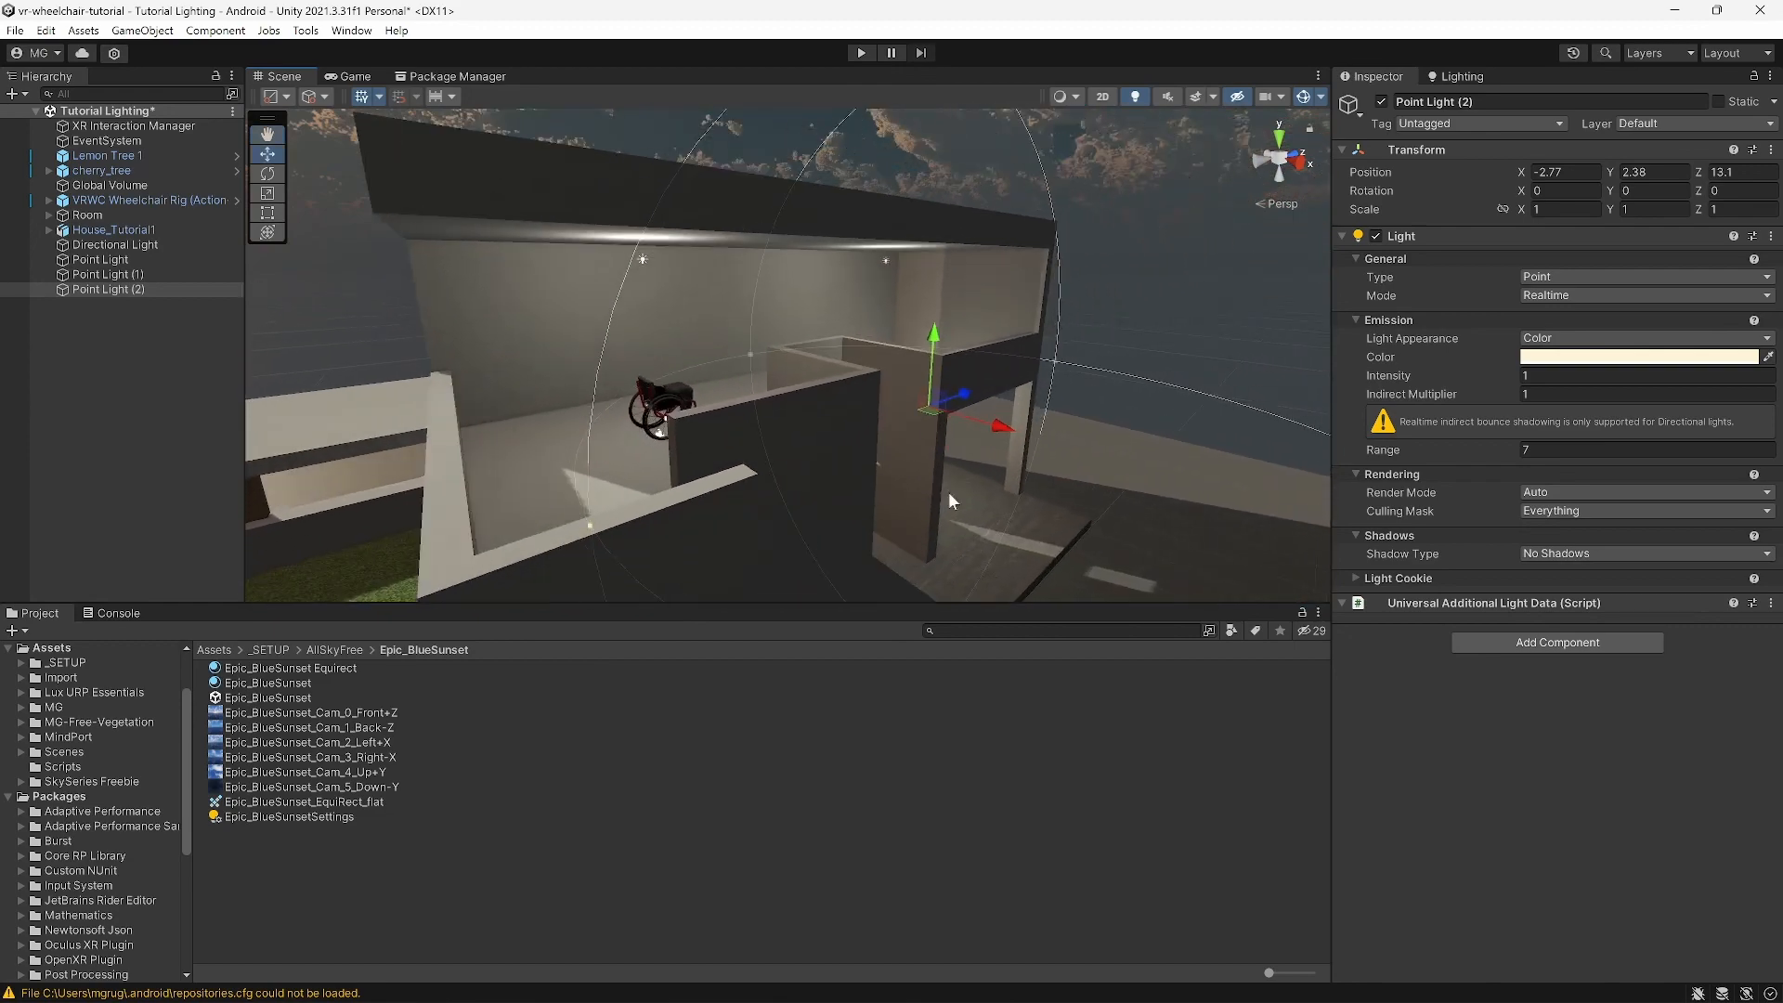
right_drag(950, 492, 557, 336)
scroll(971, 428, down, 3)
scroll(717, 364, down, 3)
middle_drag(886, 368, 733, 385)
scroll(732, 354, down, 6)
mouse_move(734, 385)
right_down()
mouse_move(722, 453)
mouse_move(694, 453)
mouse_move(715, 415)
right_up()
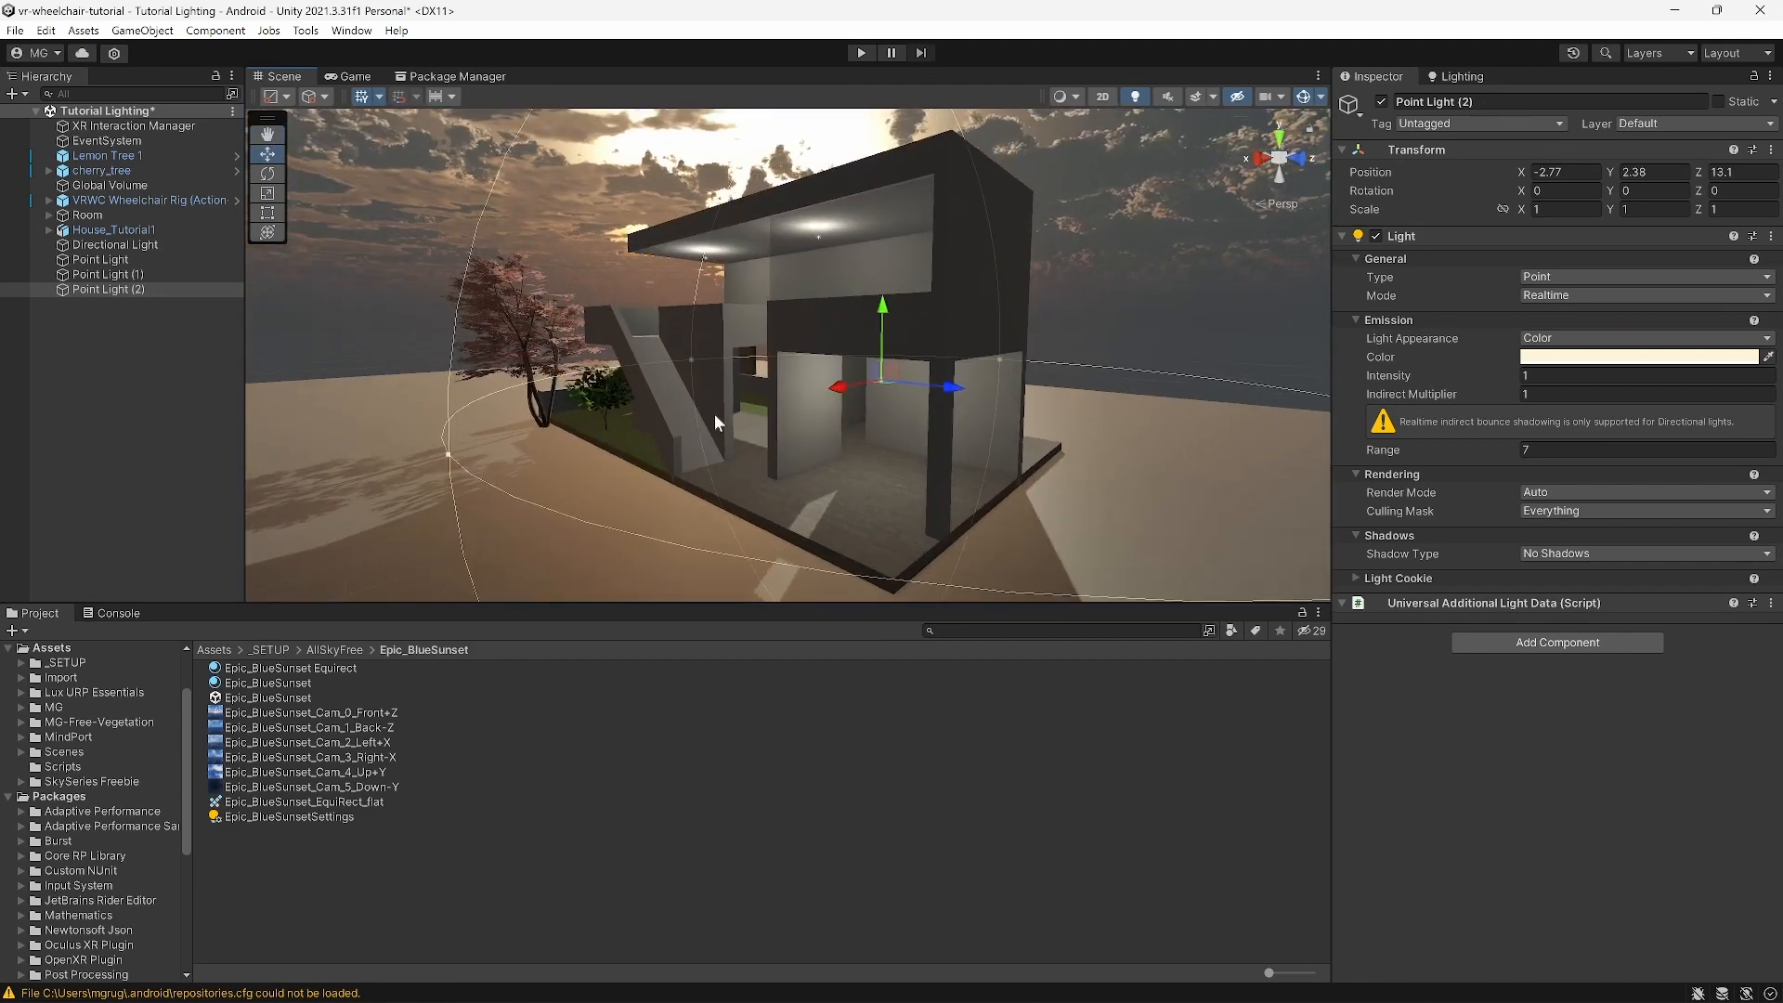